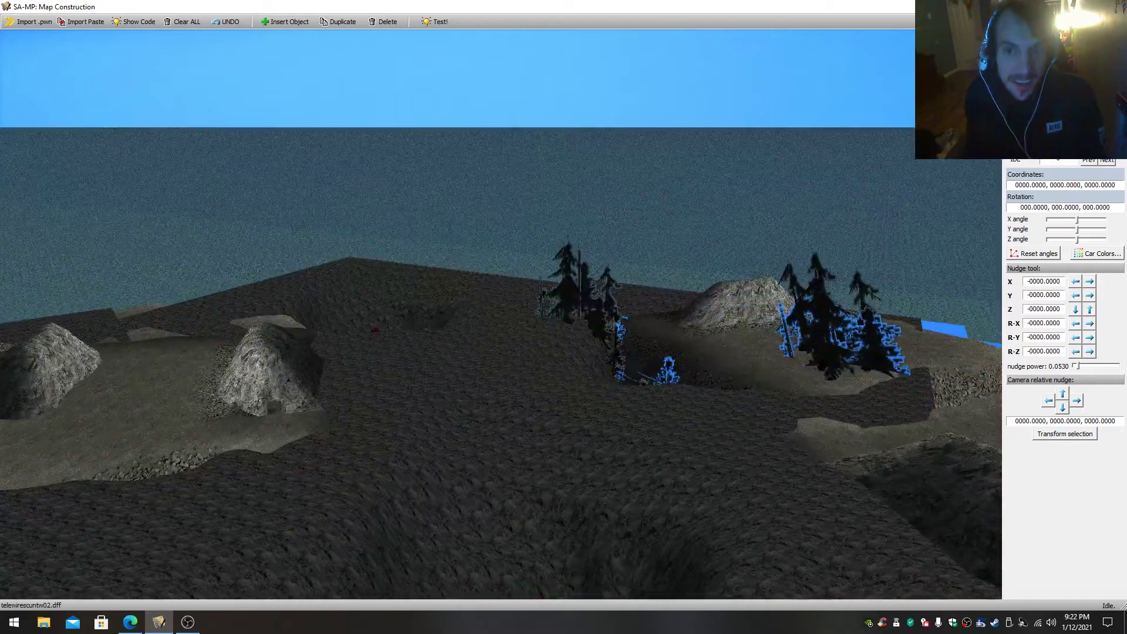
- Survey the rocky mountaintops and the surrounding coast of the custom map from above
{"action": "key", "text": "s"}
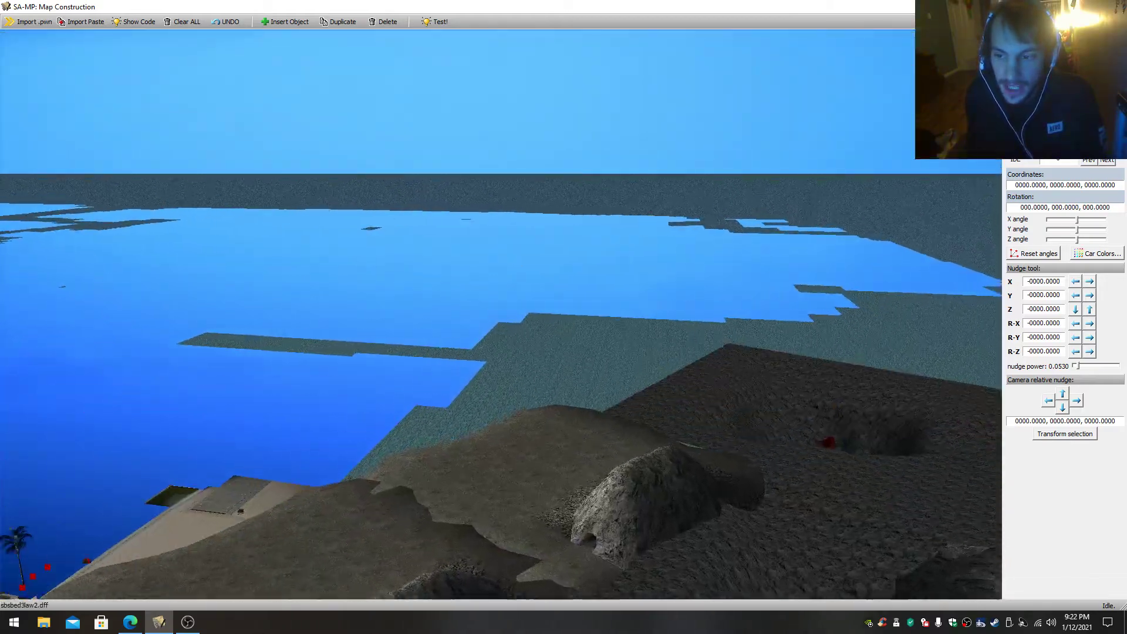
{"action": "key", "text": "s"}
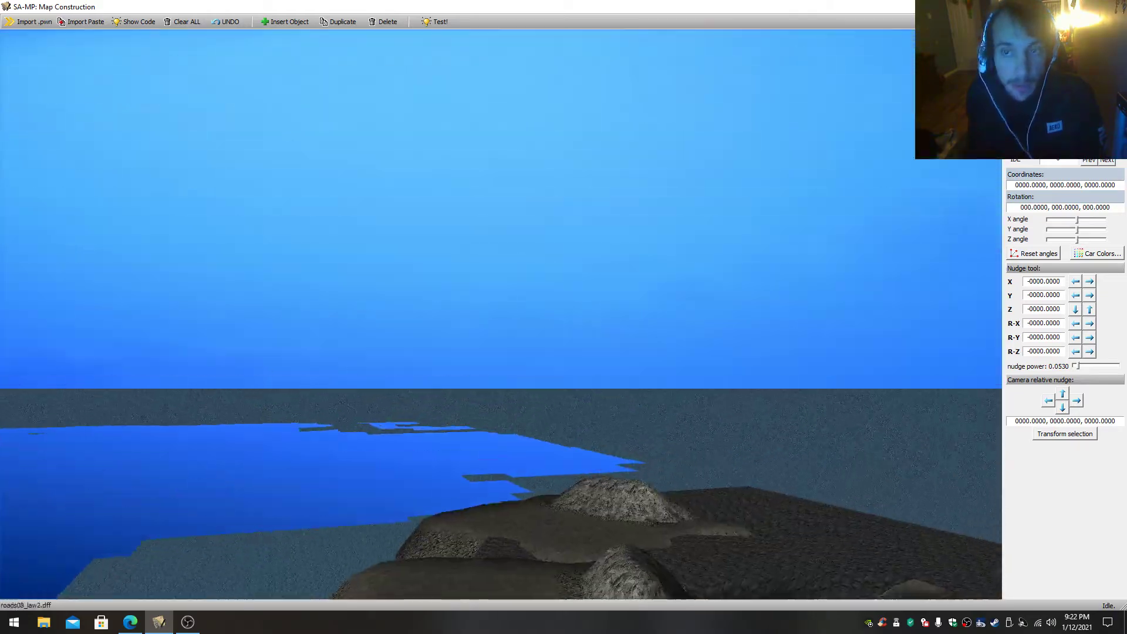
{"action": "key", "text": "s"}
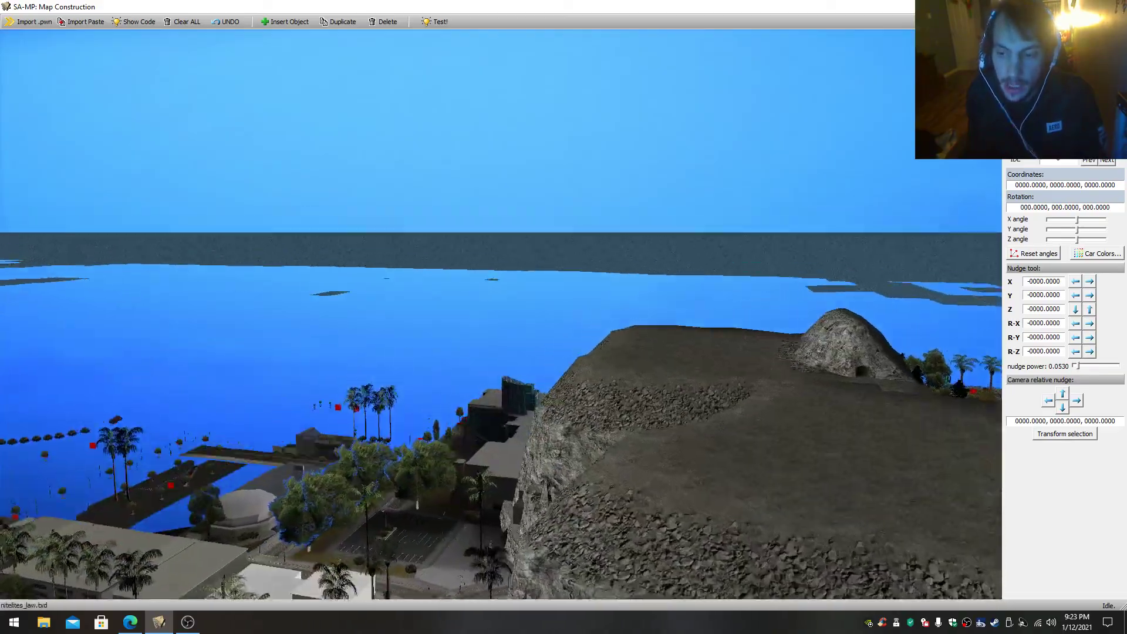
{"action": "key", "text": "w"}
{"action": "key", "text": "s"}
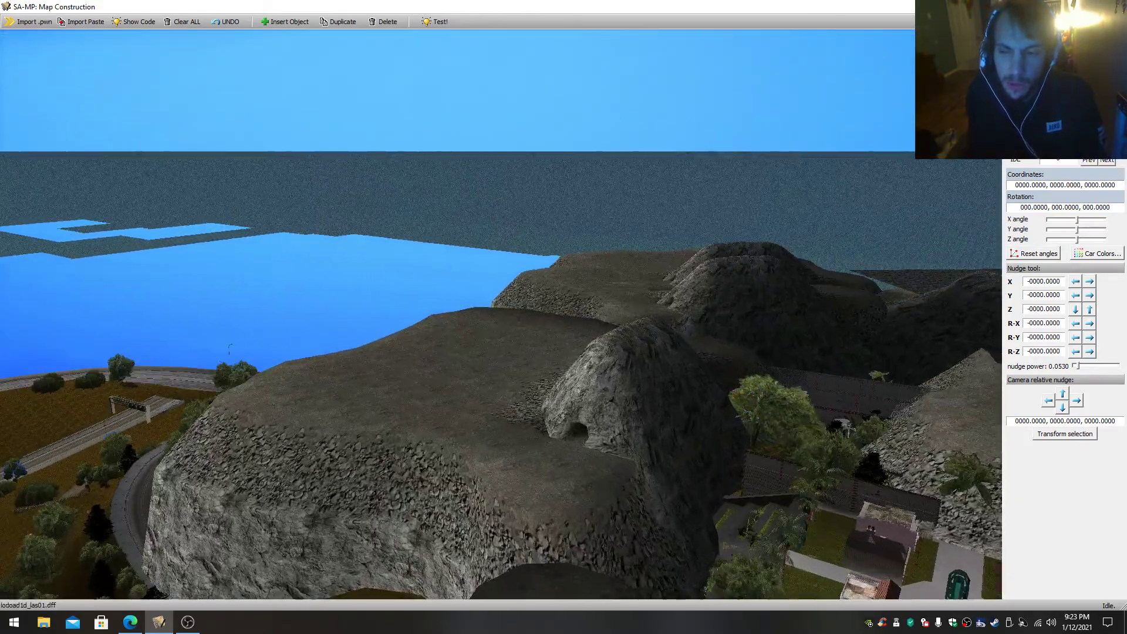
{"action": "key", "text": "w"}
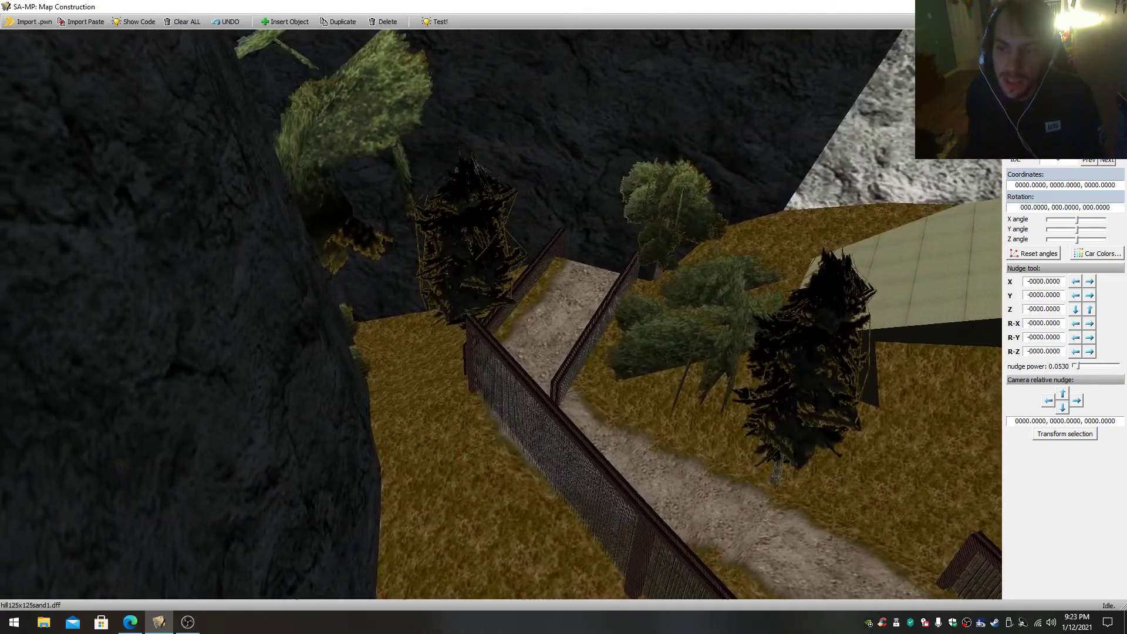
- Examine the fenced valley path, the tent-like shelter and the round concrete platform between the cliffs
{"action": "left_click_drag", "start_coordinate": [501, 314], "coordinate": [675, 234]}
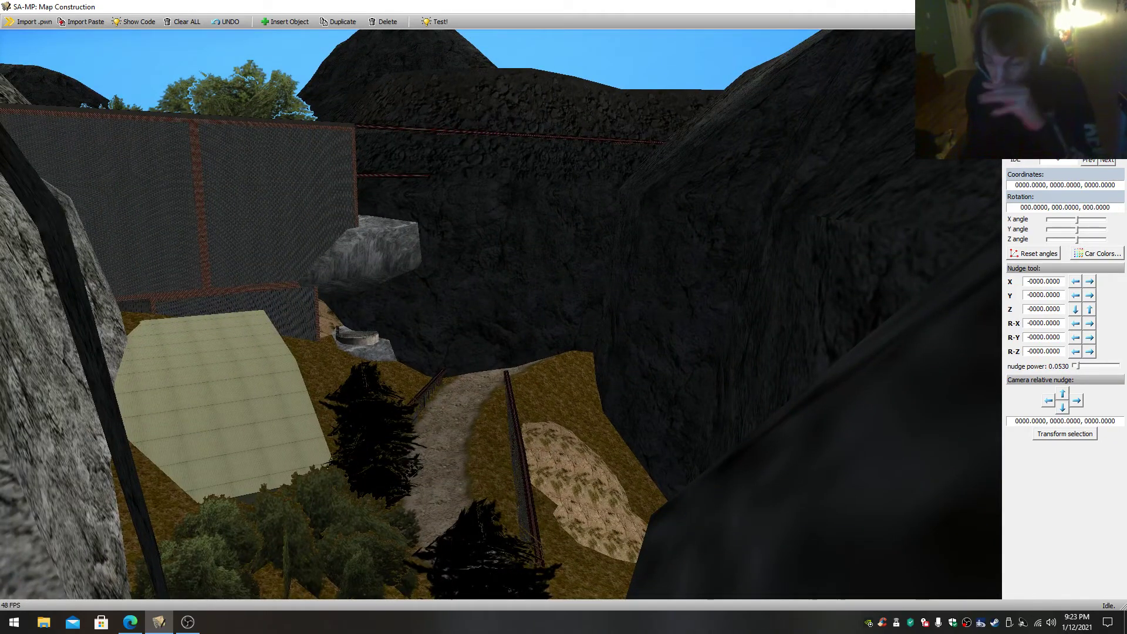
{"action": "key", "text": "w"}
{"action": "left_click_drag", "start_coordinate": [501, 314], "coordinate": [352, 364]}
{"action": "key", "text": "w"}
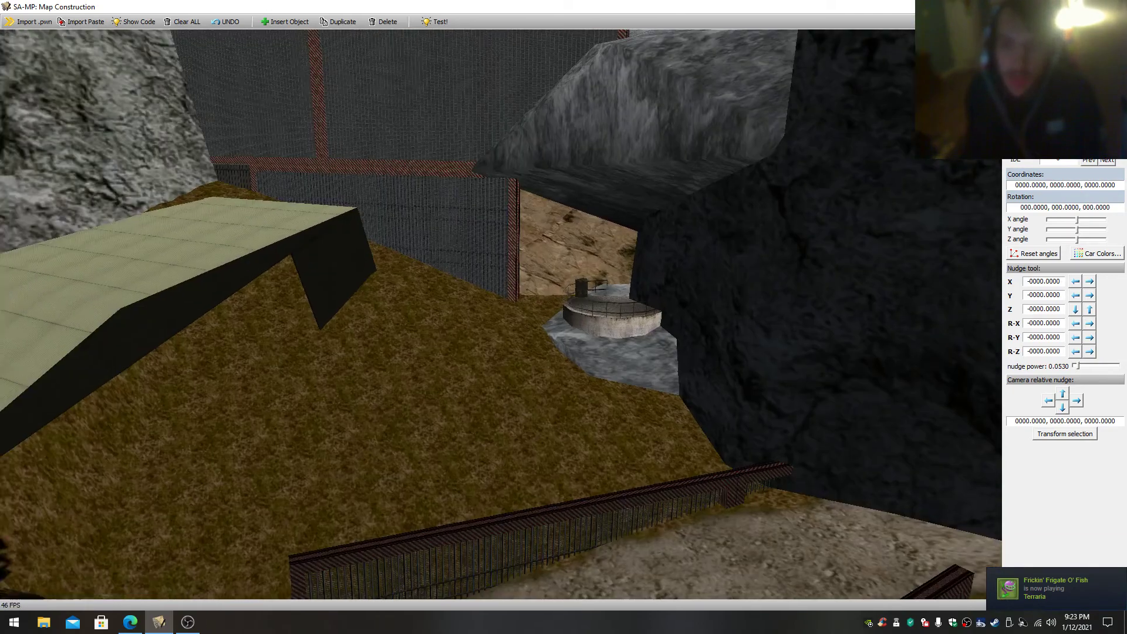
{"action": "key", "text": "s"}
{"action": "key", "text": "s"}
{"action": "left_click_drag", "start_coordinate": [501, 315], "coordinate": [411, 314]}
{"action": "key", "text": "w"}
{"action": "key", "text": "s"}
{"action": "left_click_drag", "start_coordinate": [500, 314], "coordinate": [352, 314]}
{"action": "key", "text": "s"}
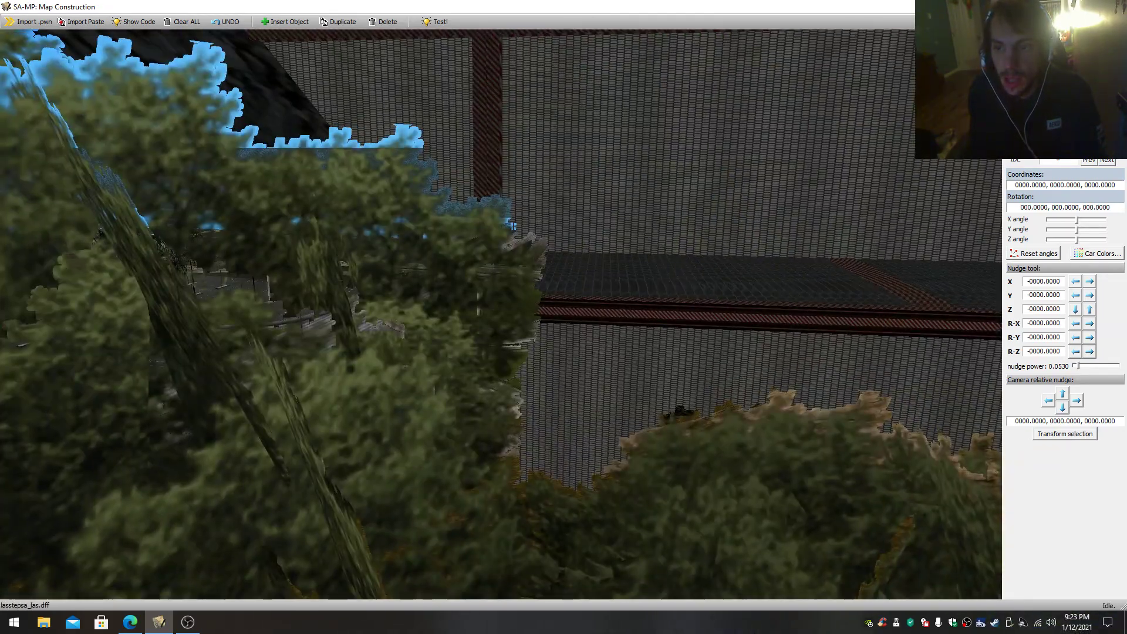
- Examine the wooded area, fences and striped steel mesh structures inside the valley
{"action": "key", "text": "w"}
{"action": "left_click_drag", "start_coordinate": [501, 314], "coordinate": [675, 375]}
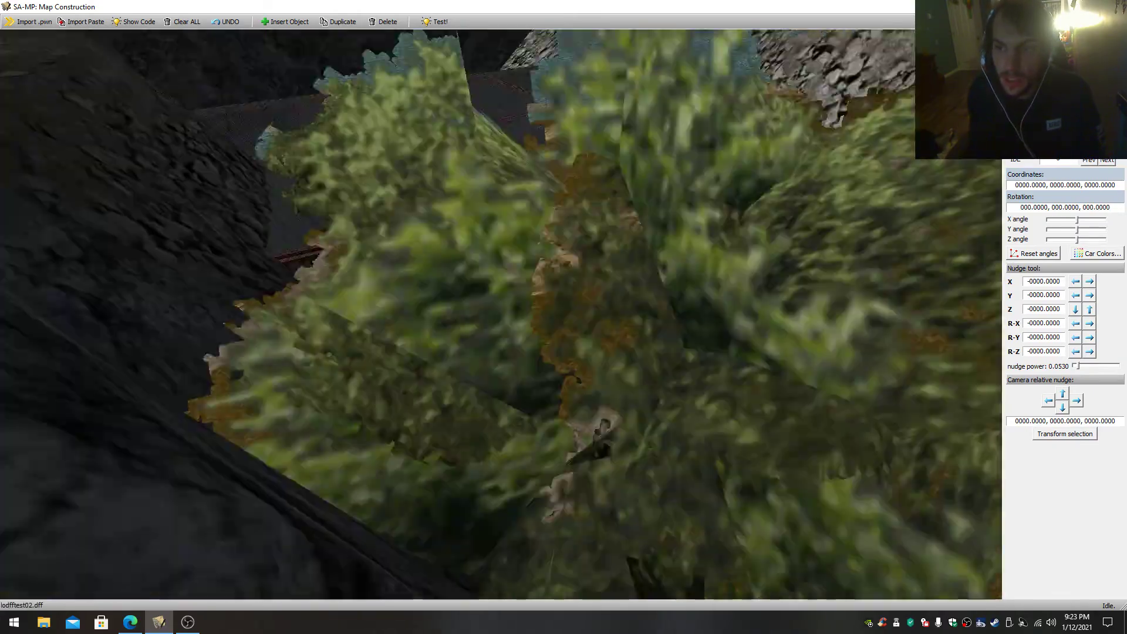
{"action": "key", "text": "s"}
{"action": "left_click_drag", "start_coordinate": [501, 314], "coordinate": [382, 288]}
{"action": "key", "text": "w"}
{"action": "key", "text": "w"}
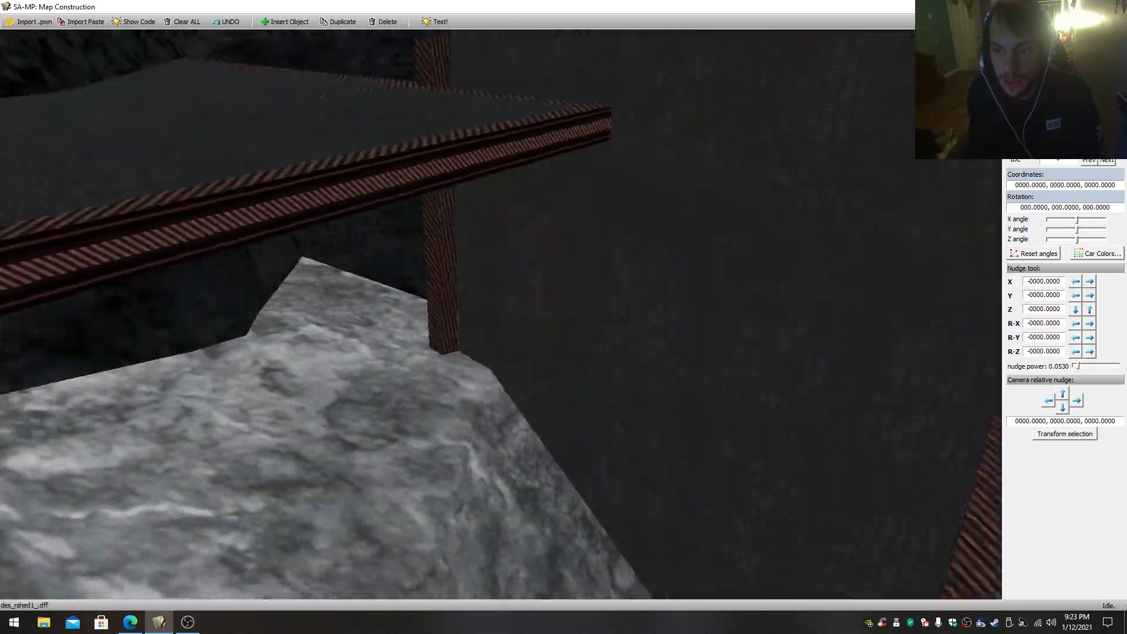
{"action": "left_click_drag", "start_coordinate": [500, 314], "coordinate": [441, 235]}
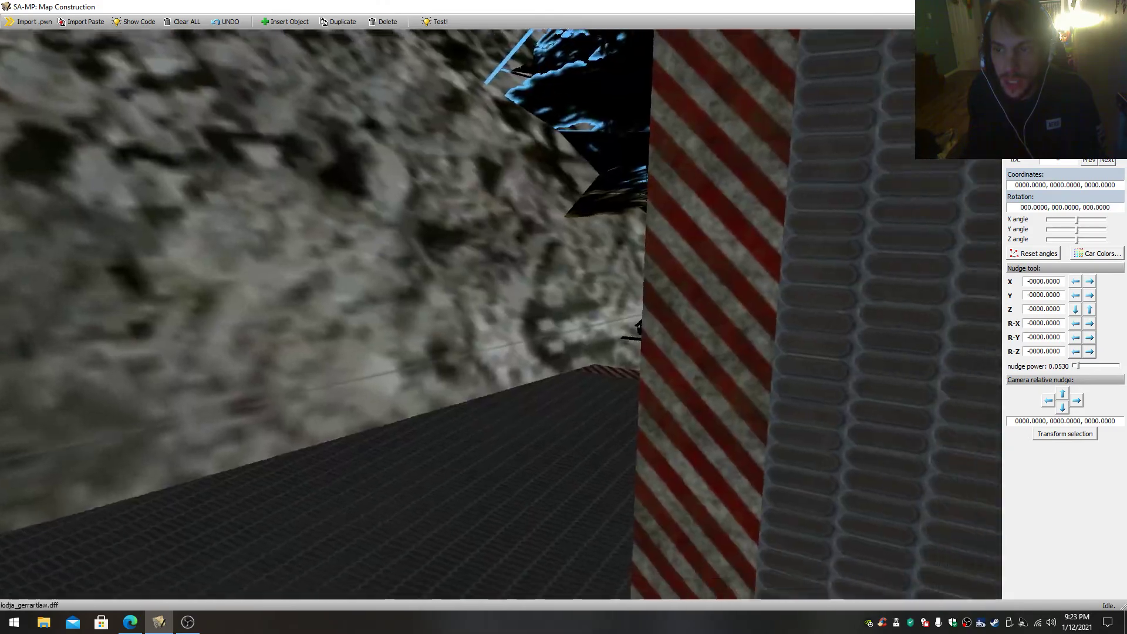
{"action": "left_click_drag", "start_coordinate": [501, 314], "coordinate": [470, 194]}
{"action": "key", "text": "w"}
{"action": "key", "text": "w"}
{"action": "left_click_drag", "start_coordinate": [501, 315], "coordinate": [352, 223]}
{"action": "key", "text": "w"}
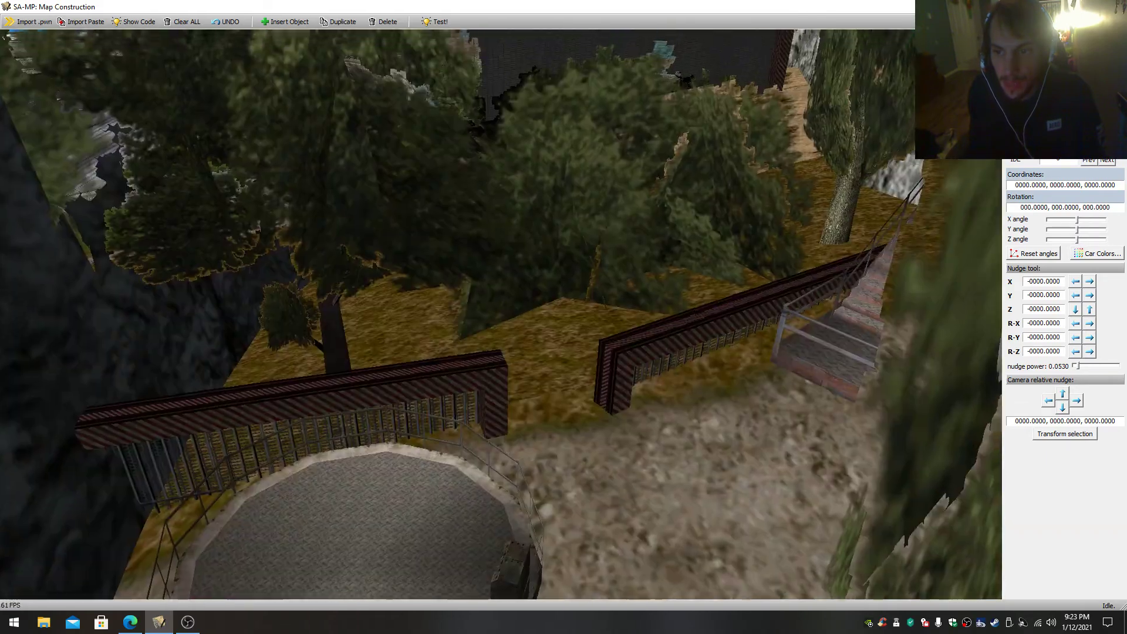
{"action": "left_click_drag", "start_coordinate": [501, 314], "coordinate": [616, 196]}
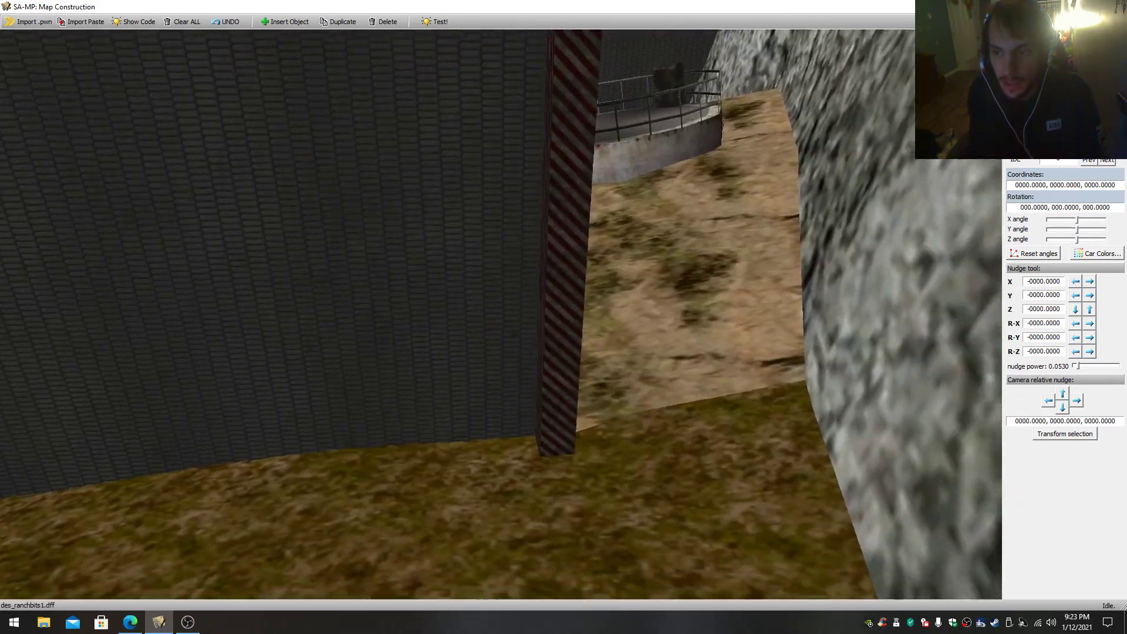
{"action": "left_click_drag", "start_coordinate": [501, 314], "coordinate": [634, 147]}
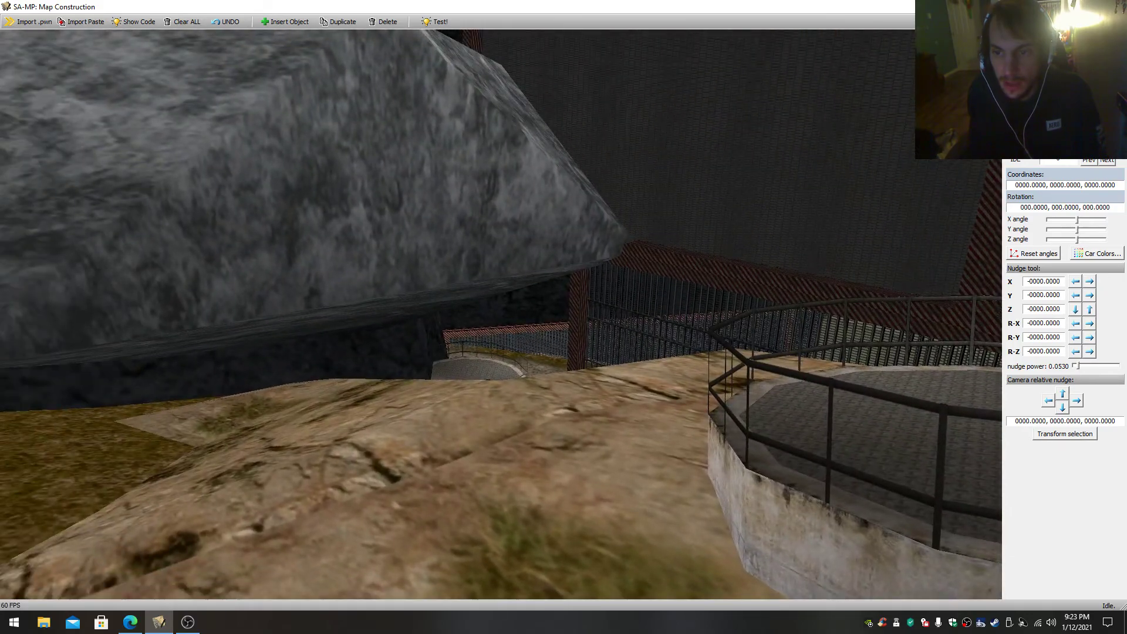
- Fly from the round railed platform to the dark two-storey house in the village
{"action": "left_click_drag", "start_coordinate": [501, 314], "coordinate": [477, 311]}
{"action": "key", "text": "w"}
{"action": "key", "text": "w"}
{"action": "key", "text": "w"}
{"action": "key", "text": "w"}
{"action": "key", "text": "w"}
{"action": "key", "text": "s"}
{"action": "key", "text": "w"}
{"action": "key", "text": "s"}
{"action": "key", "text": "w"}
{"action": "key", "text": "s"}
{"action": "key", "text": "w"}
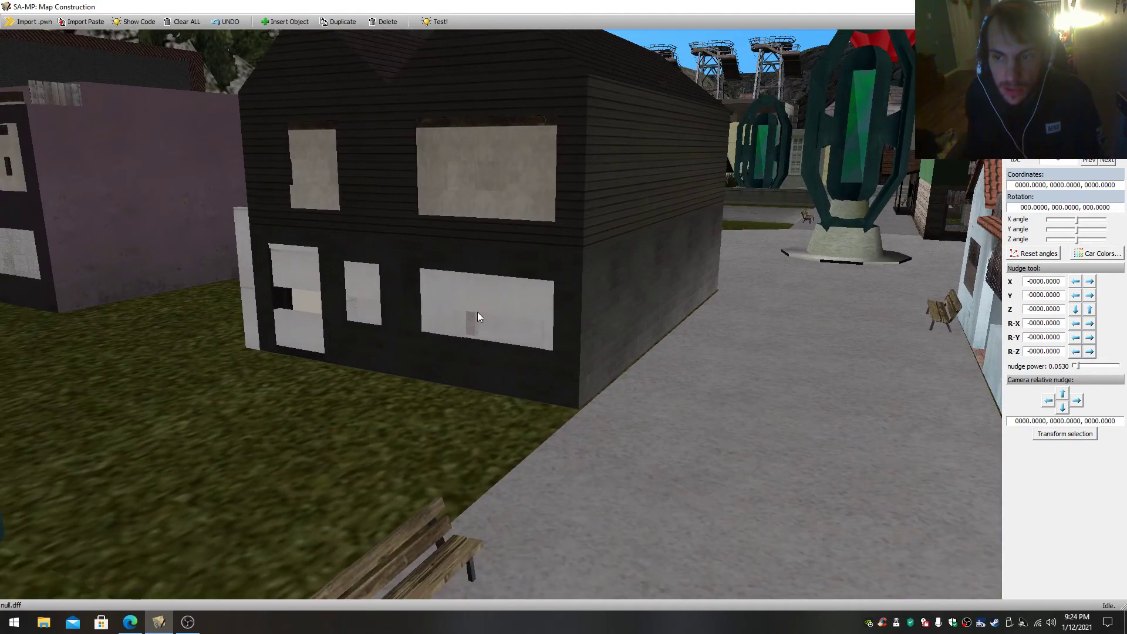
- Inspect the dark house's front wall pieces and interior by selecting them
{"action": "left_click", "coordinate": [478, 312]}
{"action": "left_click", "coordinate": [311, 286]}
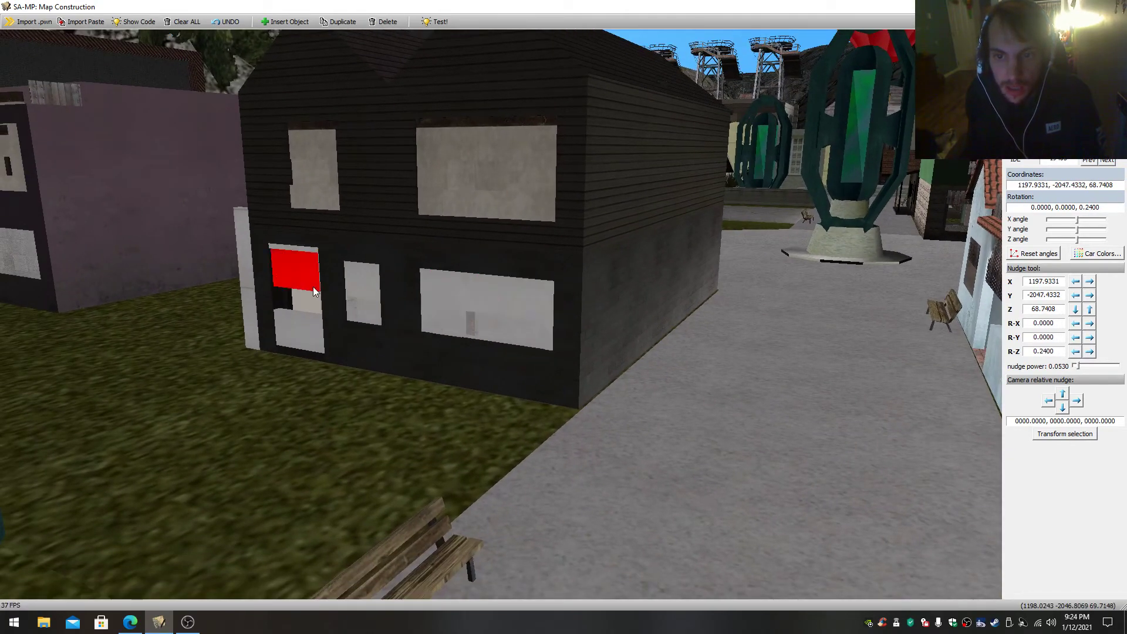
{"action": "left_click", "coordinate": [298, 334]}
{"action": "left_click_drag", "start_coordinate": [448, 342], "coordinate": [831, 385]}
{"action": "key", "text": "w"}
{"action": "key", "text": "s"}
{"action": "key", "text": "w"}
{"action": "left_click", "coordinate": [418, 357]}
{"action": "key", "text": "w"}
{"action": "key", "text": "s"}
{"action": "key", "text": "s"}
{"action": "key", "text": "w"}
{"action": "left_click_drag", "start_coordinate": [264, 353], "coordinate": [319, 354]}
{"action": "left_click", "coordinate": [396, 377]}
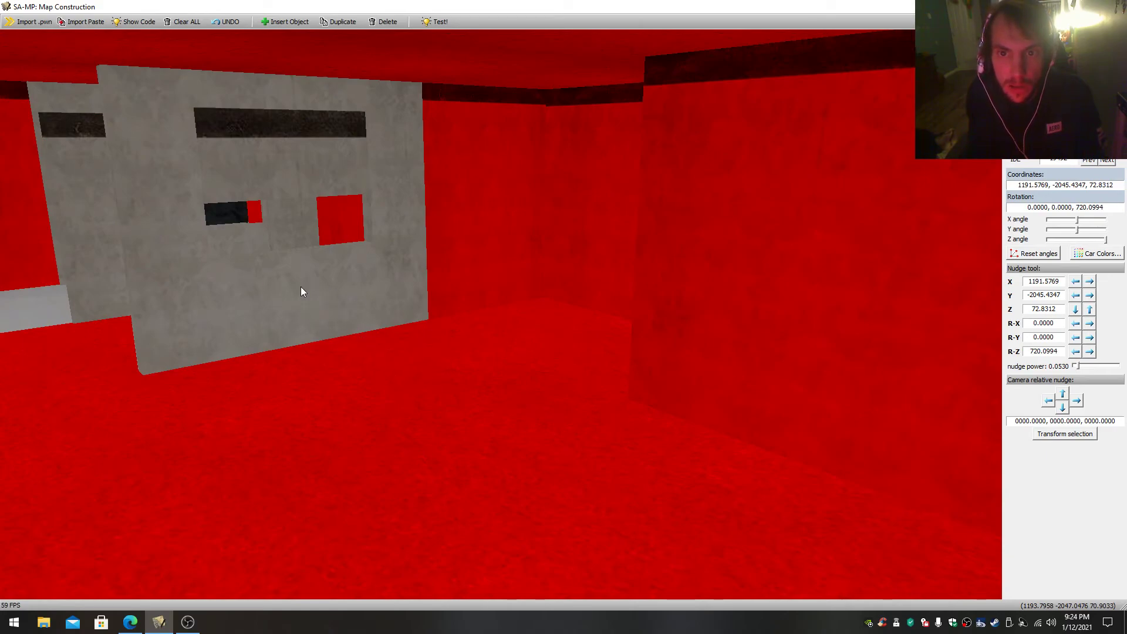
- Inspect the house's grey wall piece and fly out to the desert settlement with the water towers
{"action": "left_click", "coordinate": [281, 135]}
{"action": "left_click_drag", "start_coordinate": [296, 155], "coordinate": [115, 141]}
{"action": "key", "text": "s"}
{"action": "key", "text": "s"}
{"action": "key", "text": "w"}
{"action": "key", "text": "s"}
{"action": "key", "text": "d"}
{"action": "key", "text": "s"}
{"action": "key", "text": "a"}
{"action": "key", "text": "w"}
{"action": "key", "text": "w"}
{"action": "key", "text": "w"}
{"action": "key", "text": "s"}
{"action": "key", "text": "w"}
{"action": "left_click_drag", "start_coordinate": [411, 274], "coordinate": [425, 306]}
{"action": "key", "text": "s"}
{"action": "key", "text": "w"}
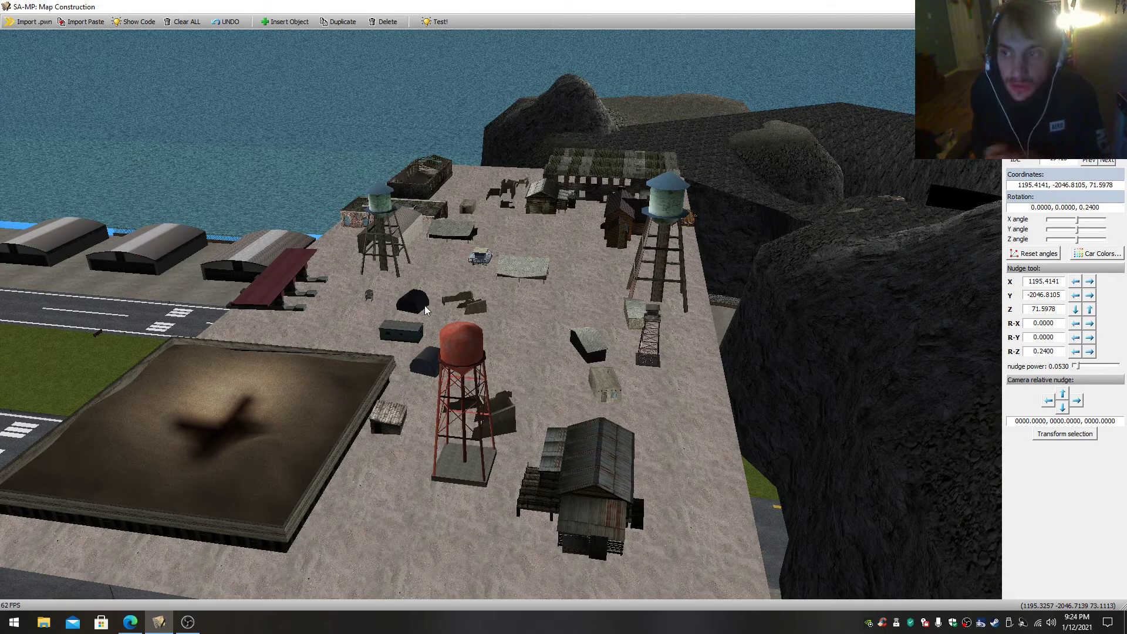
- Inspect the settlement's ground slab and the adjoining dark mountain terrain by selecting their pieces
{"action": "key", "text": "w"}
{"action": "mouse_move", "coordinate": [425, 305]}
{"action": "left_mouse_down"}
{"action": "mouse_move", "coordinate": [428, 262]}
{"action": "mouse_move", "coordinate": [412, 320]}
{"action": "mouse_move", "coordinate": [441, 306]}
{"action": "mouse_move", "coordinate": [424, 299]}
{"action": "left_mouse_up"}
{"action": "key", "text": "s"}
{"action": "key", "text": "s"}
{"action": "key", "text": "w"}
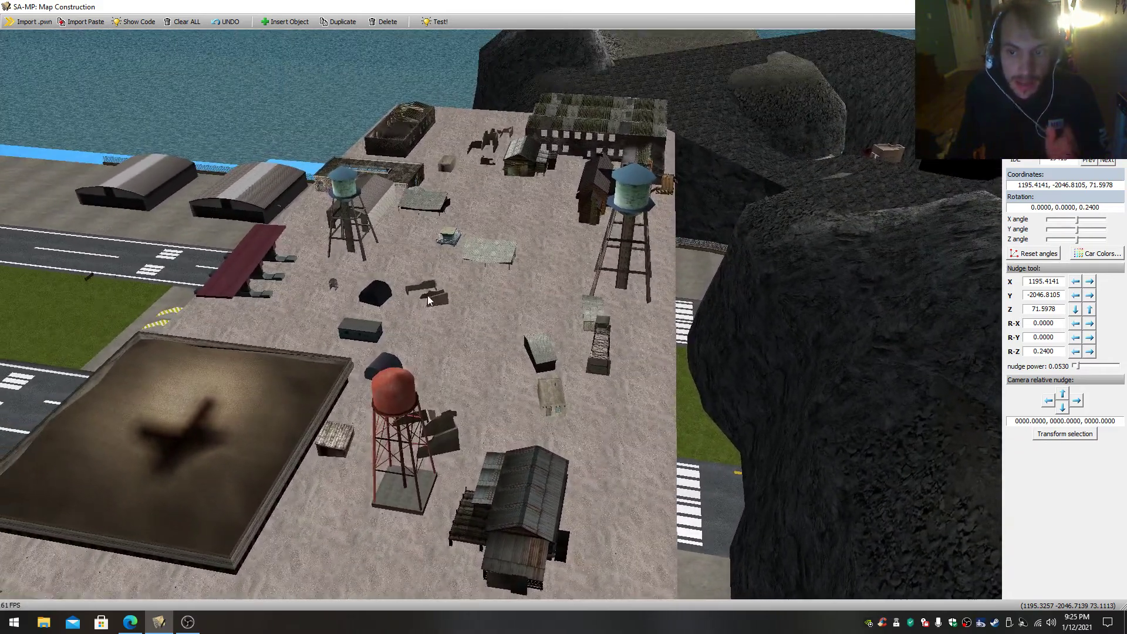
{"action": "right_click", "coordinate": [532, 295]}
{"action": "right_click", "coordinate": [561, 200]}
{"action": "left_click_drag", "start_coordinate": [562, 199], "coordinate": [638, 143]}
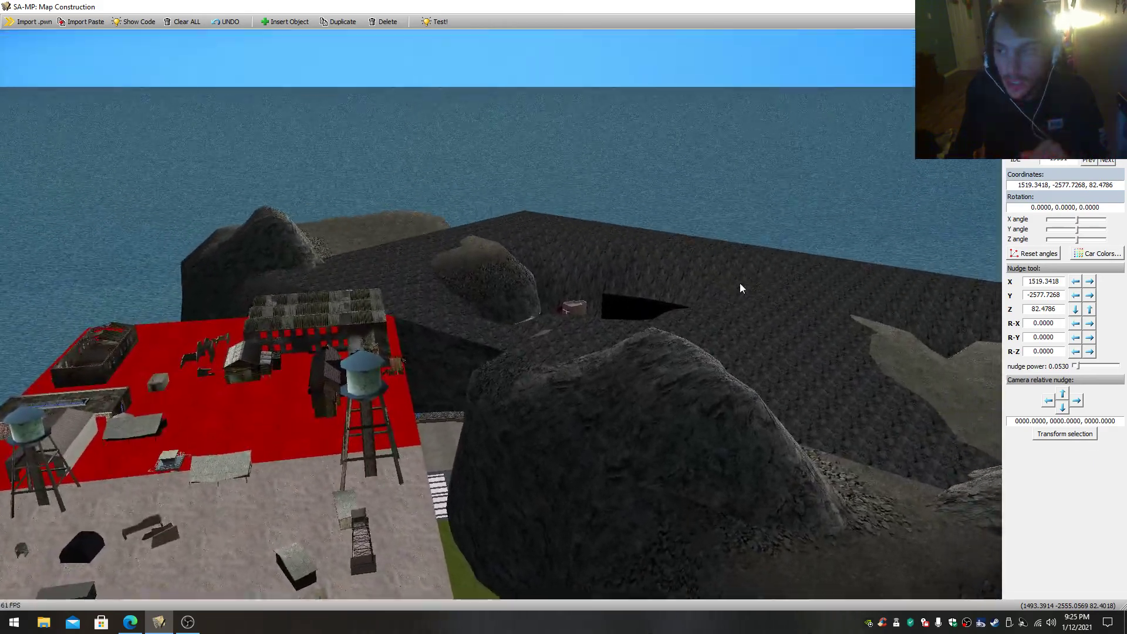
{"action": "right_click", "coordinate": [721, 297]}
{"action": "left_click_drag", "start_coordinate": [526, 321], "coordinate": [578, 357]}
{"action": "key", "text": "w"}
{"action": "key", "text": "s"}
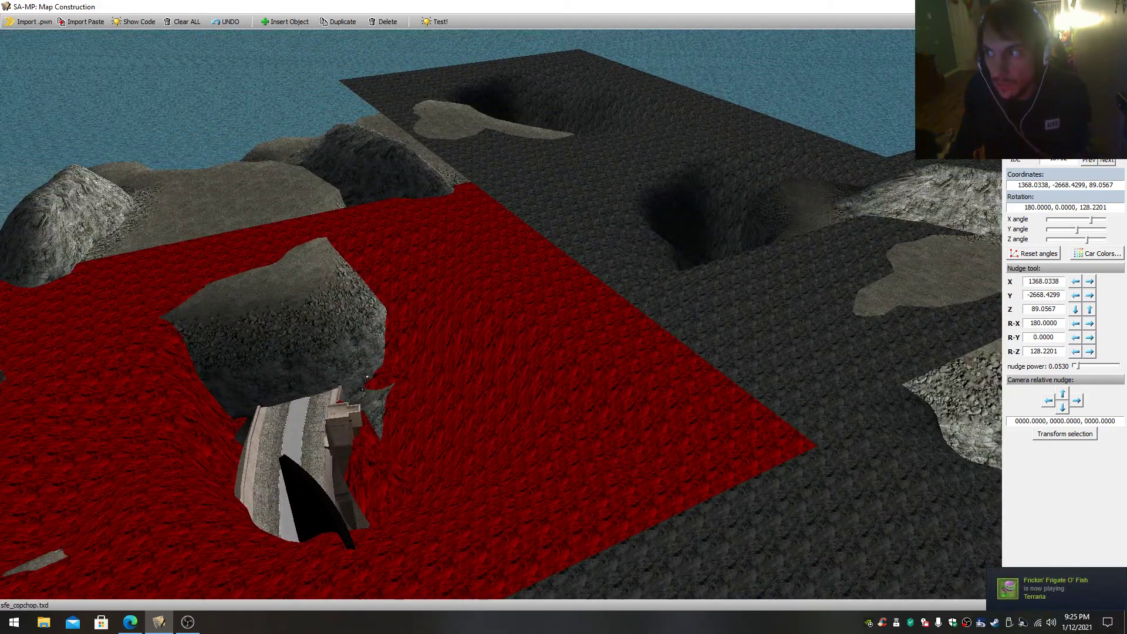
- Select the neighbouring dark crater terrain piece and add an object with IDE number 18752
{"action": "left_click", "coordinate": [595, 251]}
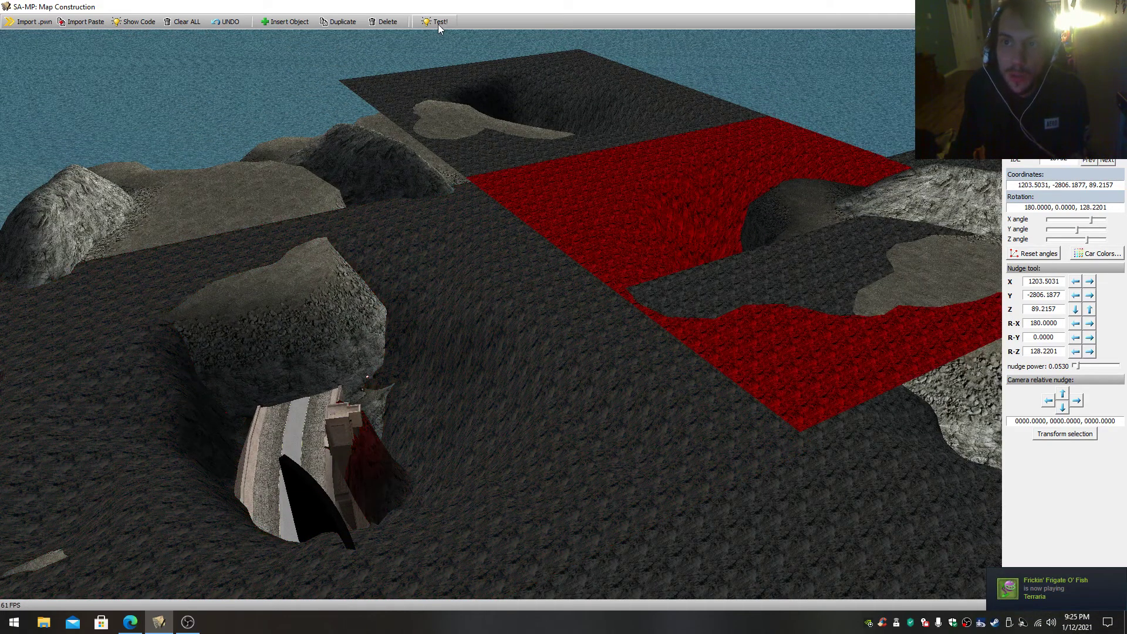
{"action": "left_click", "coordinate": [332, 24]}
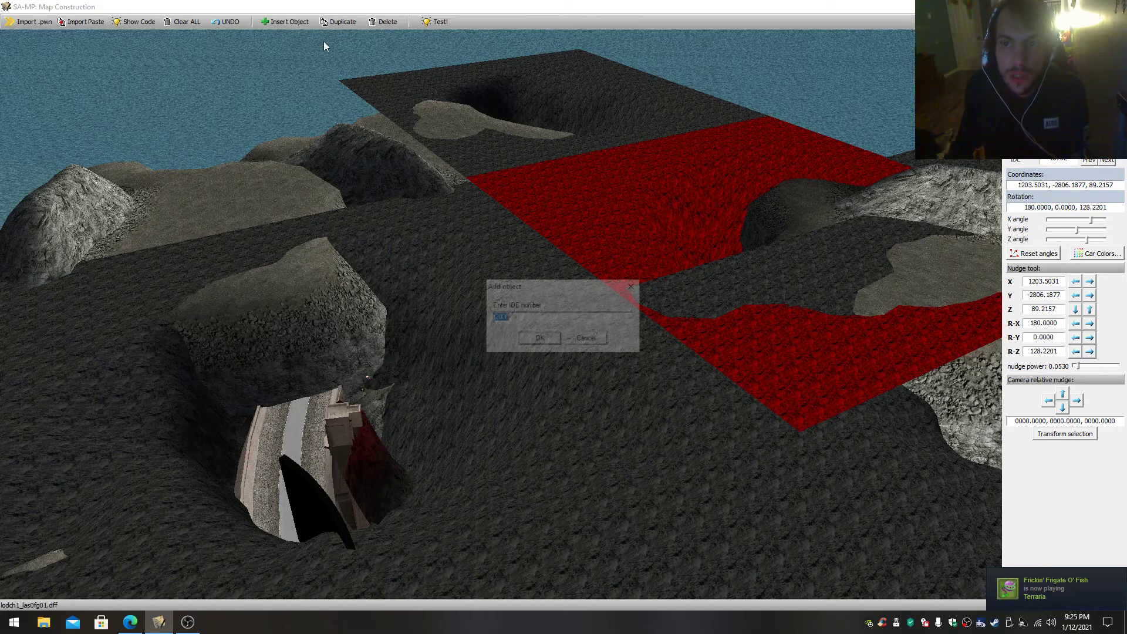
{"action": "left_click", "coordinate": [523, 336]}
- Examine the volcano piece with the red lava crater by selecting it and viewing it up close
{"action": "scroll", "coordinate": [653, 288], "scroll_direction": "down", "scroll_amount": 3}
{"action": "left_click_drag", "start_coordinate": [597, 224], "coordinate": [487, 278]}
{"action": "right_click", "coordinate": [477, 162]}
{"action": "key", "text": "w"}
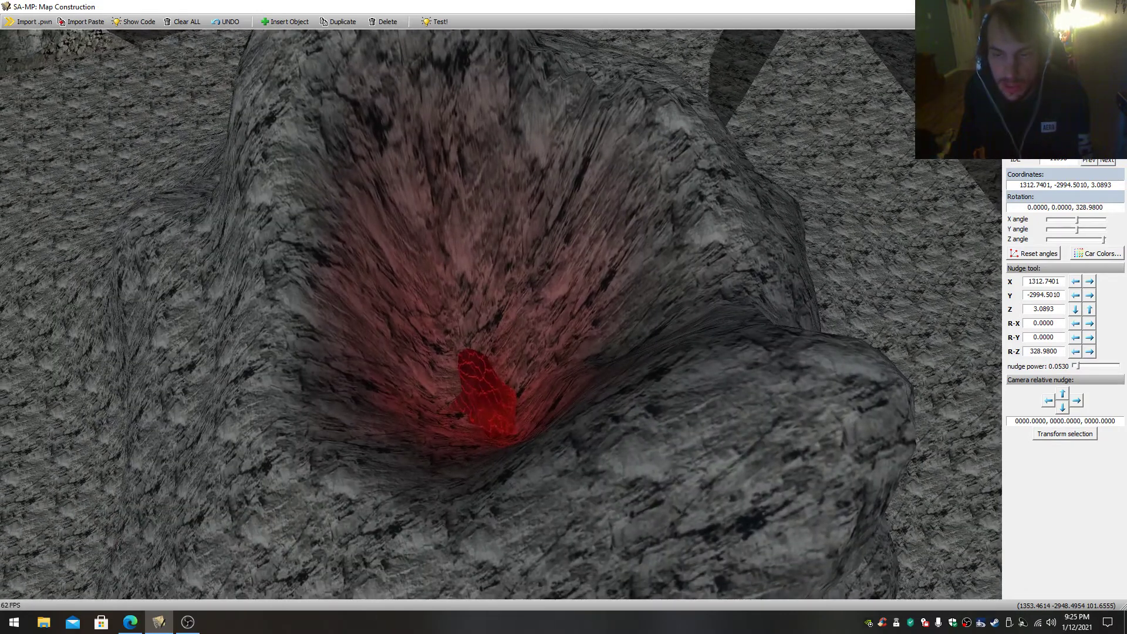
{"action": "left_click_drag", "start_coordinate": [477, 163], "coordinate": [477, 166]}
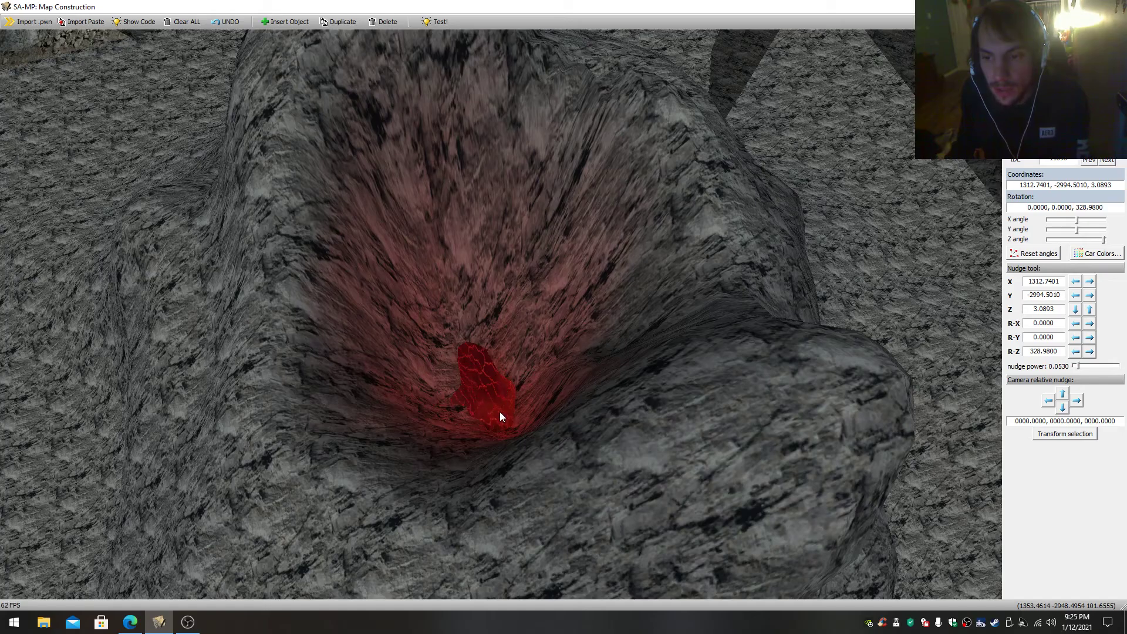
{"action": "key", "text": "s"}
{"action": "mouse_move", "coordinate": [576, 251]}
{"action": "left_mouse_down"}
{"action": "mouse_move", "coordinate": [576, 223]}
{"action": "mouse_move", "coordinate": [576, 331]}
{"action": "mouse_move", "coordinate": [558, 311]}
{"action": "mouse_move", "coordinate": [505, 312]}
{"action": "mouse_move", "coordinate": [523, 252]}
{"action": "mouse_move", "coordinate": [470, 235]}
{"action": "mouse_move", "coordinate": [463, 270]}
{"action": "mouse_move", "coordinate": [388, 282]}
{"action": "mouse_move", "coordinate": [528, 235]}
{"action": "mouse_move", "coordinate": [634, 276]}
{"action": "mouse_move", "coordinate": [505, 234]}
{"action": "mouse_move", "coordinate": [564, 270]}
{"action": "left_mouse_up"}
{"action": "right_click", "coordinate": [576, 332]}
- Fly from the volcano terrain down into the cave lagoon with the wooden docks
{"action": "key", "text": "s"}
{"action": "key", "text": "s"}
{"action": "key", "text": "w"}
{"action": "key", "text": "w"}
{"action": "left_click_drag", "start_coordinate": [511, 376], "coordinate": [442, 314]}
{"action": "mouse_move", "coordinate": [544, 376]}
{"action": "left_mouse_down"}
{"action": "mouse_move", "coordinate": [513, 504]}
{"action": "mouse_move", "coordinate": [530, 538]}
{"action": "mouse_move", "coordinate": [523, 435]}
{"action": "mouse_move", "coordinate": [496, 437]}
{"action": "mouse_move", "coordinate": [405, 531]}
{"action": "mouse_move", "coordinate": [464, 469]}
{"action": "mouse_move", "coordinate": [575, 460]}
{"action": "mouse_move", "coordinate": [508, 517]}
{"action": "mouse_move", "coordinate": [593, 358]}
{"action": "mouse_move", "coordinate": [555, 399]}
{"action": "mouse_move", "coordinate": [543, 393]}
{"action": "left_mouse_up"}
{"action": "key", "text": "s"}
{"action": "key", "text": "s"}
{"action": "key", "text": "w"}
{"action": "key", "text": "s"}
{"action": "key", "text": "w"}
{"action": "key", "text": "s"}
{"action": "key", "text": "w"}
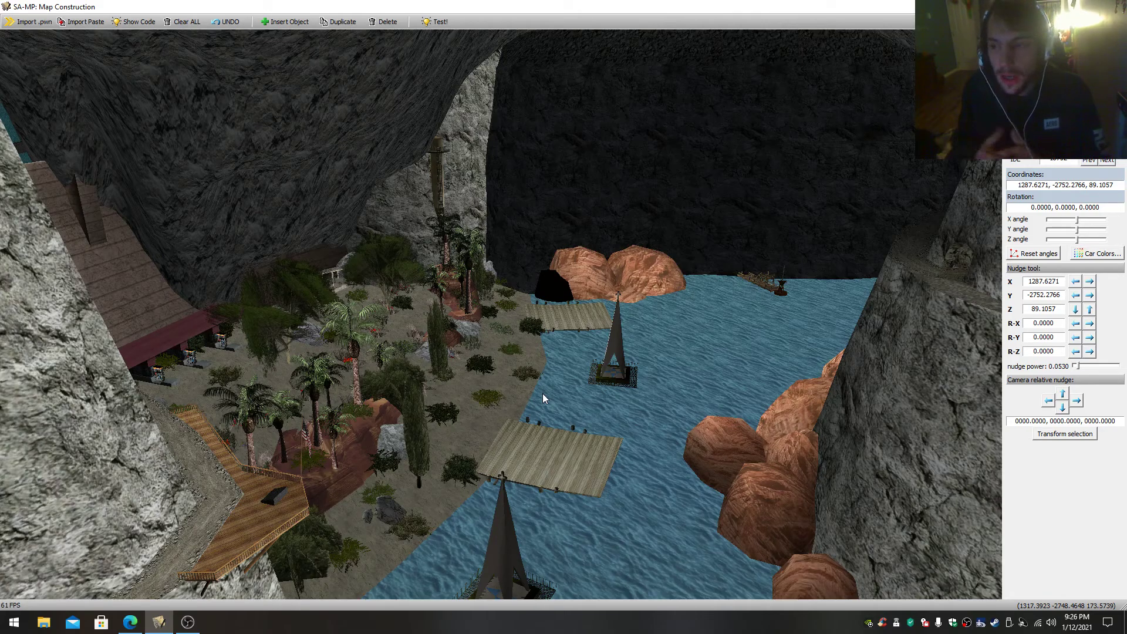
- Look around the cave lagoon, covering its rock walls, docks, boats and the cabin island
{"action": "left_click_drag", "start_coordinate": [542, 393], "coordinate": [564, 364]}
{"action": "key", "text": "w"}
{"action": "key", "text": "w"}
{"action": "mouse_move", "coordinate": [475, 408]}
{"action": "left_mouse_down"}
{"action": "mouse_move", "coordinate": [563, 405]}
{"action": "mouse_move", "coordinate": [491, 400]}
{"action": "left_mouse_up"}
{"action": "key", "text": "s"}
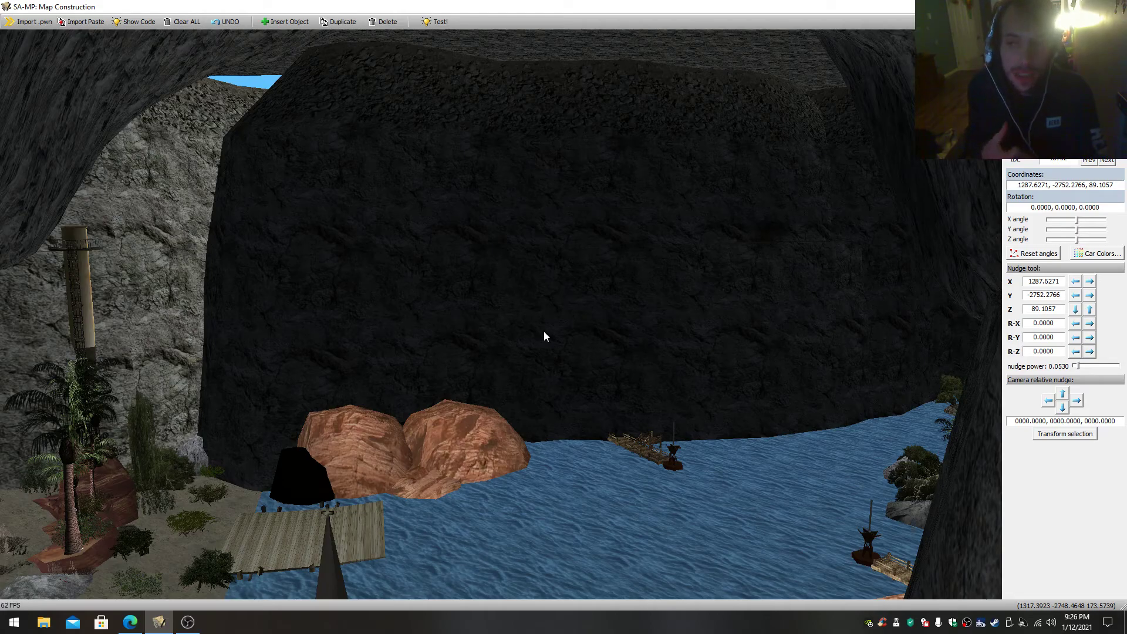
{"action": "key", "text": "s"}
{"action": "mouse_move", "coordinate": [541, 330]}
{"action": "left_mouse_down"}
{"action": "mouse_move", "coordinate": [542, 317]}
{"action": "mouse_move", "coordinate": [539, 364]}
{"action": "mouse_move", "coordinate": [488, 399]}
{"action": "mouse_move", "coordinate": [593, 376]}
{"action": "mouse_move", "coordinate": [469, 405]}
{"action": "mouse_move", "coordinate": [657, 385]}
{"action": "mouse_move", "coordinate": [545, 327]}
{"action": "left_mouse_up"}
{"action": "key", "text": "w"}
{"action": "key", "text": "s"}
{"action": "key", "text": "w"}
{"action": "key", "text": "s"}
{"action": "key", "text": "w"}
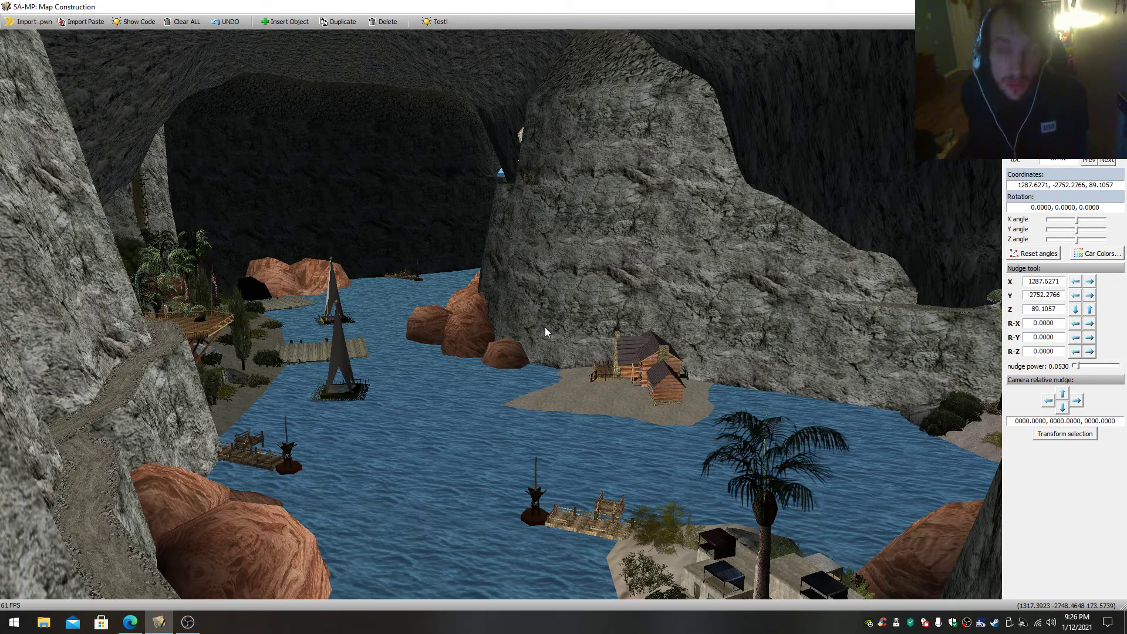
- Select the sandy island under the wooden cabin and view it from across the lagoon
{"action": "left_click", "coordinate": [579, 401]}
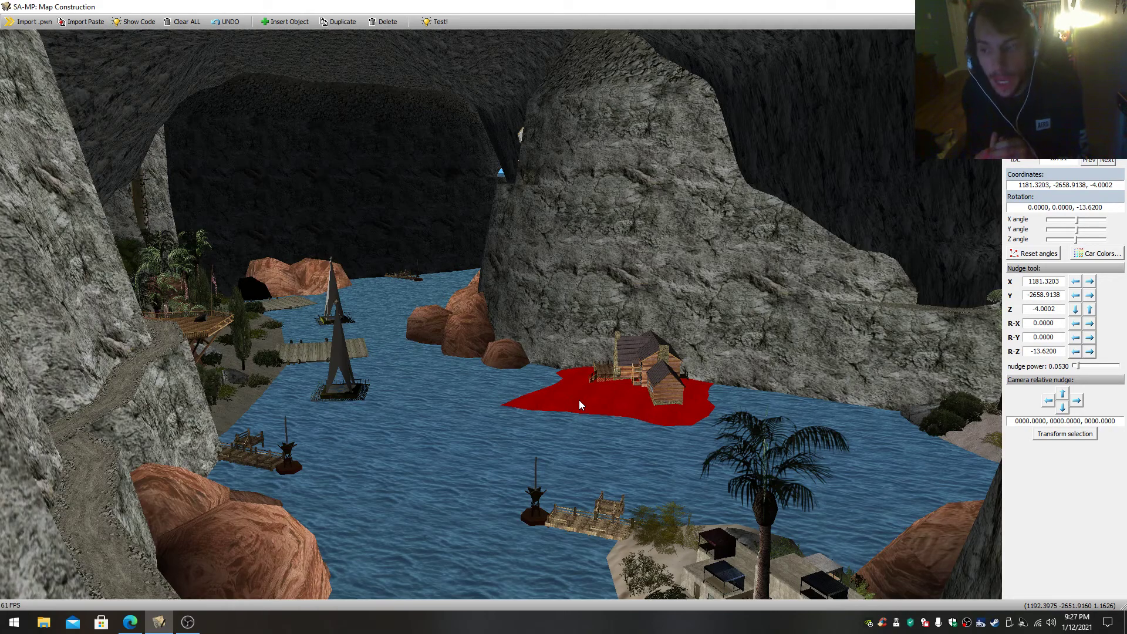
{"action": "key", "text": "s"}
{"action": "mouse_move", "coordinate": [572, 399]}
{"action": "left_mouse_down"}
{"action": "mouse_move", "coordinate": [579, 352]}
{"action": "mouse_move", "coordinate": [587, 443]}
{"action": "mouse_move", "coordinate": [549, 367]}
{"action": "mouse_move", "coordinate": [572, 404]}
{"action": "left_mouse_up"}
{"action": "key", "text": "w"}
{"action": "key", "text": "s"}
{"action": "key", "text": "w"}
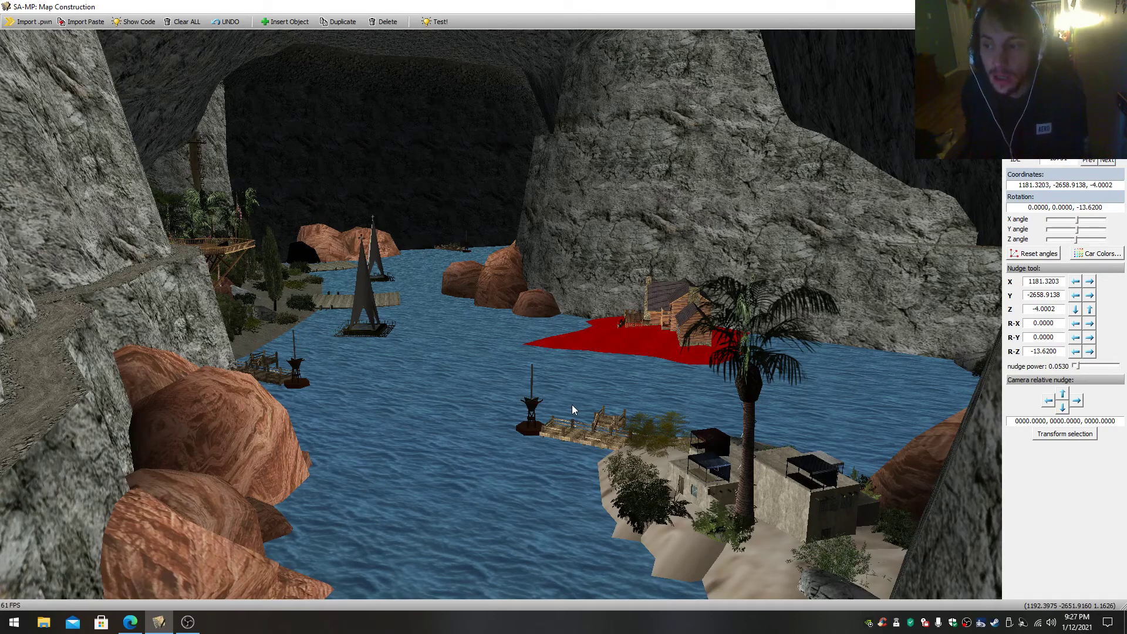
- Select the tall palm tree beside the flat-roofed houses and view it from the lagoon's rocky entrance
{"action": "left_click", "coordinate": [753, 386]}
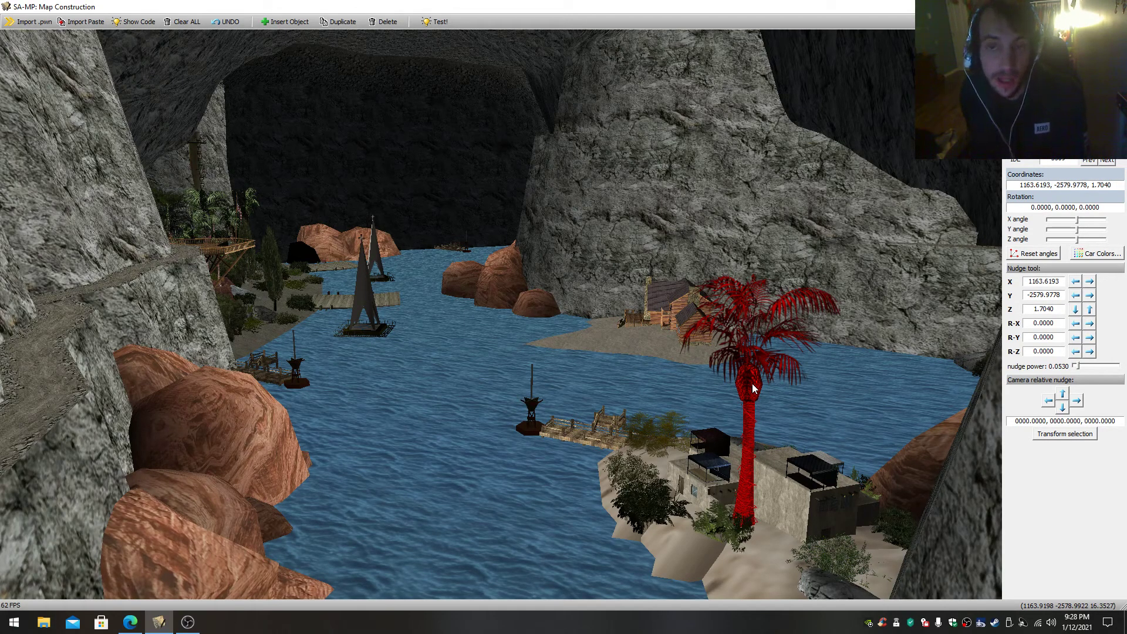
{"action": "left_click_drag", "start_coordinate": [752, 384], "coordinate": [750, 341]}
{"action": "key", "text": "s"}
{"action": "key", "text": "w"}
{"action": "key", "text": "s"}
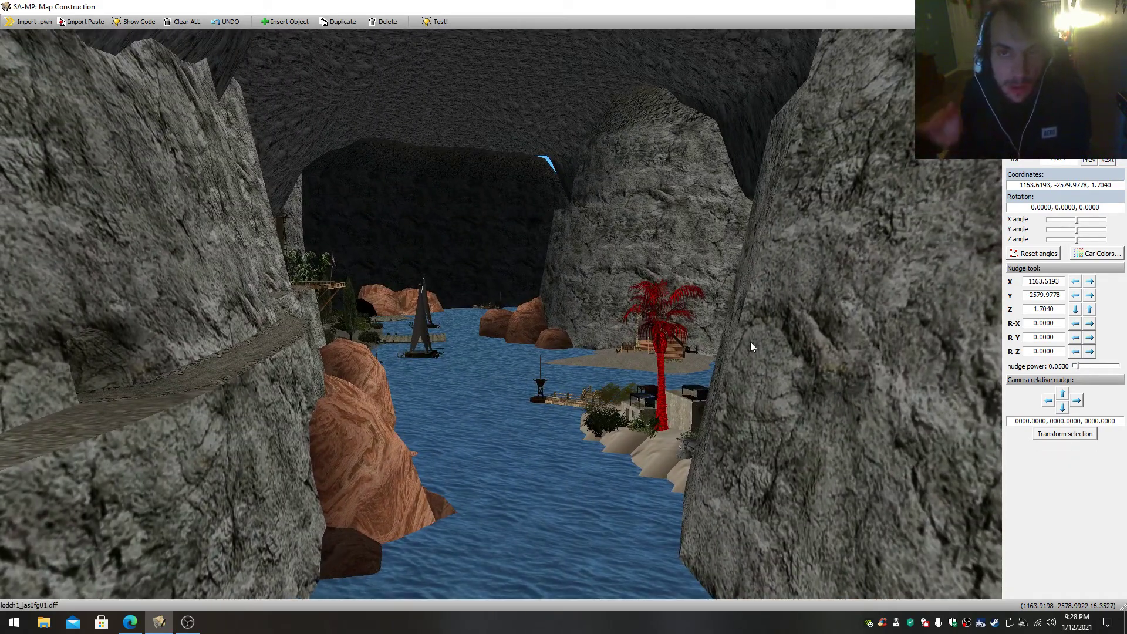
{"action": "key", "text": "w"}
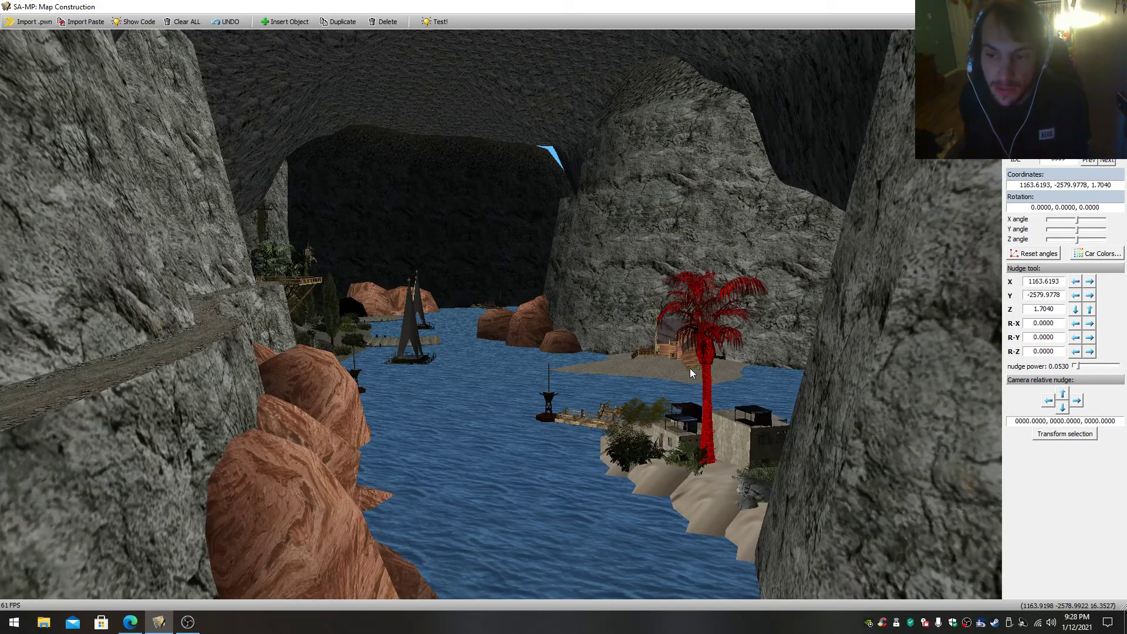
{"action": "key", "text": "s"}
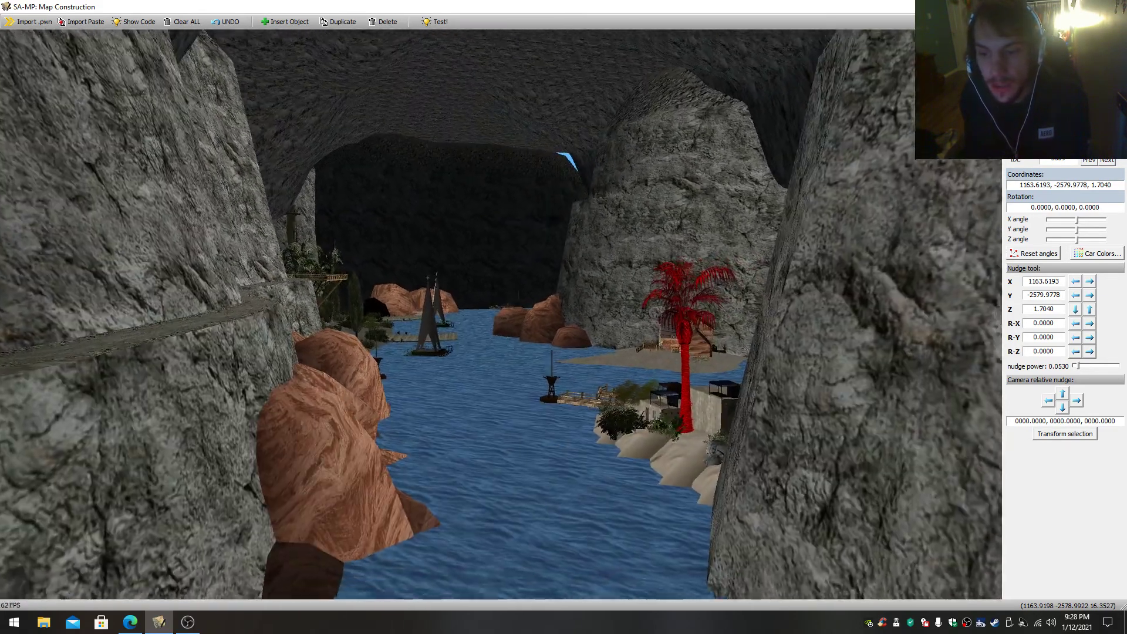
{"action": "left_click_drag", "start_coordinate": [689, 359], "coordinate": [689, 368]}
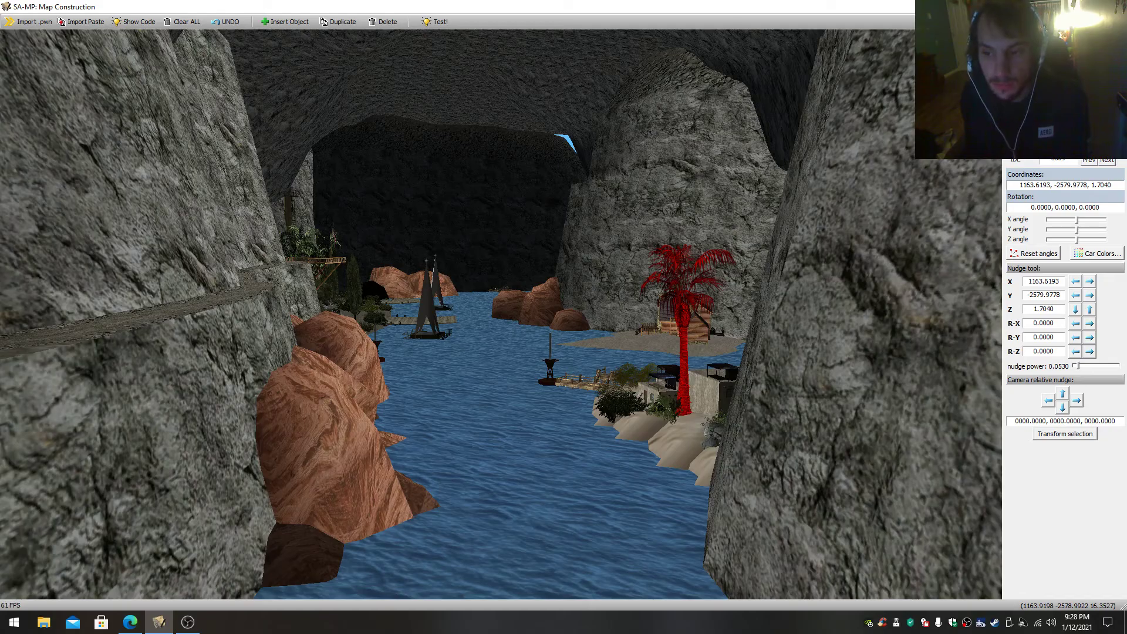
- Fly across the lagoon to the red-roofed building and select the fuel pump nearest its front
{"action": "key", "text": "w"}
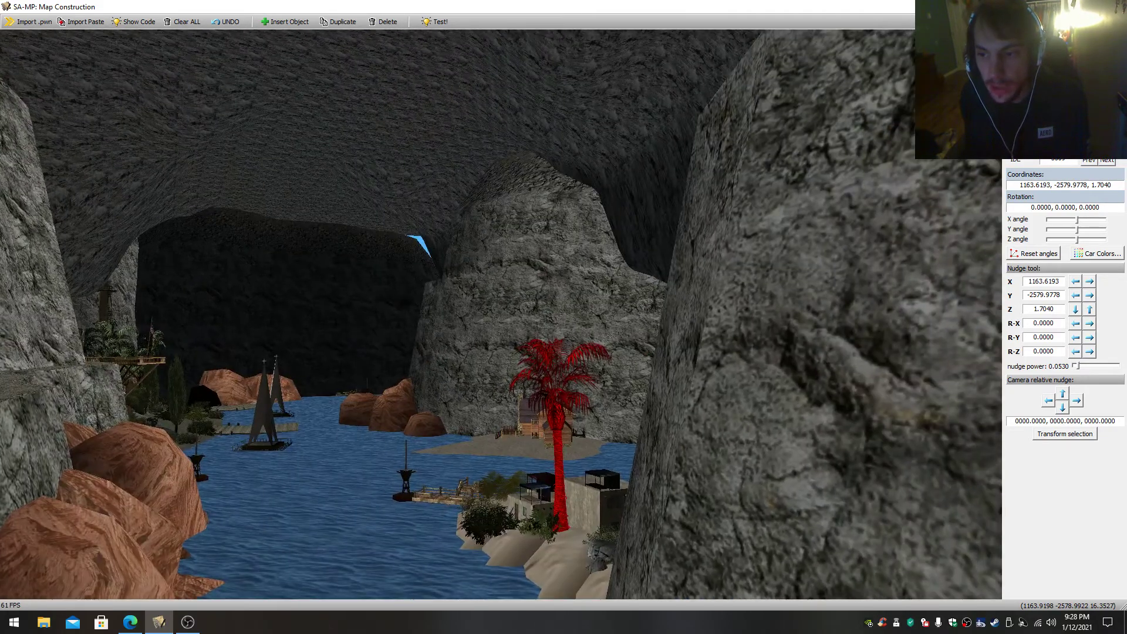
{"action": "key", "text": "w"}
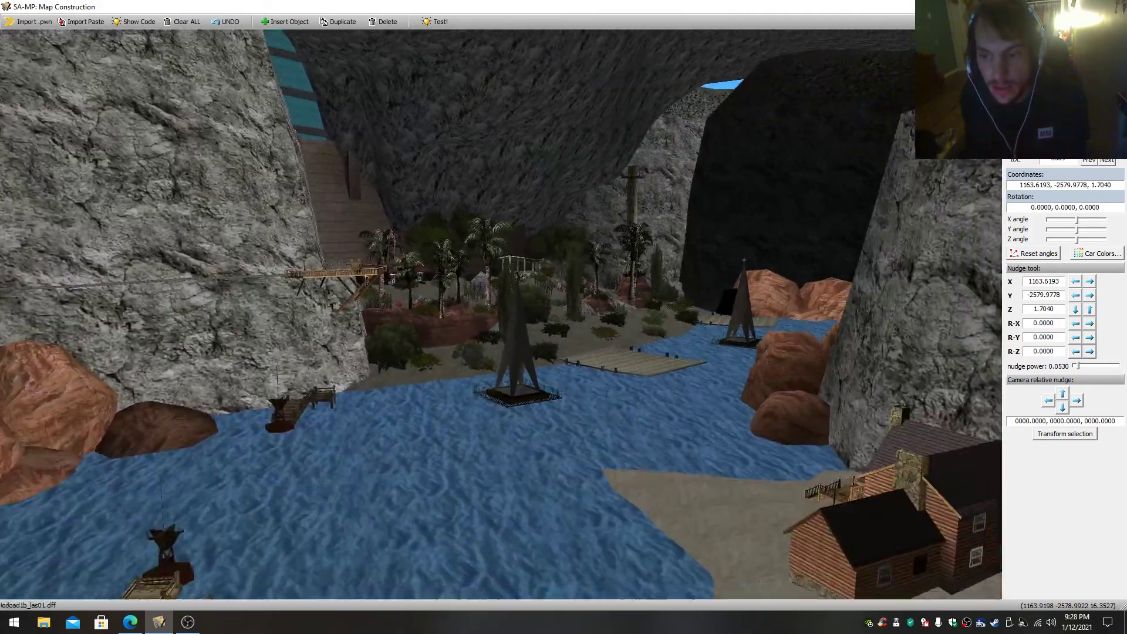
{"action": "left_click_drag", "start_coordinate": [500, 314], "coordinate": [519, 314]}
{"action": "key", "text": "w"}
{"action": "left_click_drag", "start_coordinate": [570, 379], "coordinate": [235, 332]}
{"action": "key", "text": "w"}
{"action": "right_click", "coordinate": [375, 318]}
{"action": "key", "text": "w"}
{"action": "right_click", "coordinate": [530, 371]}
{"action": "key", "text": "w"}
{"action": "left_click_drag", "start_coordinate": [529, 371], "coordinate": [470, 376]}
{"action": "key", "text": "s"}
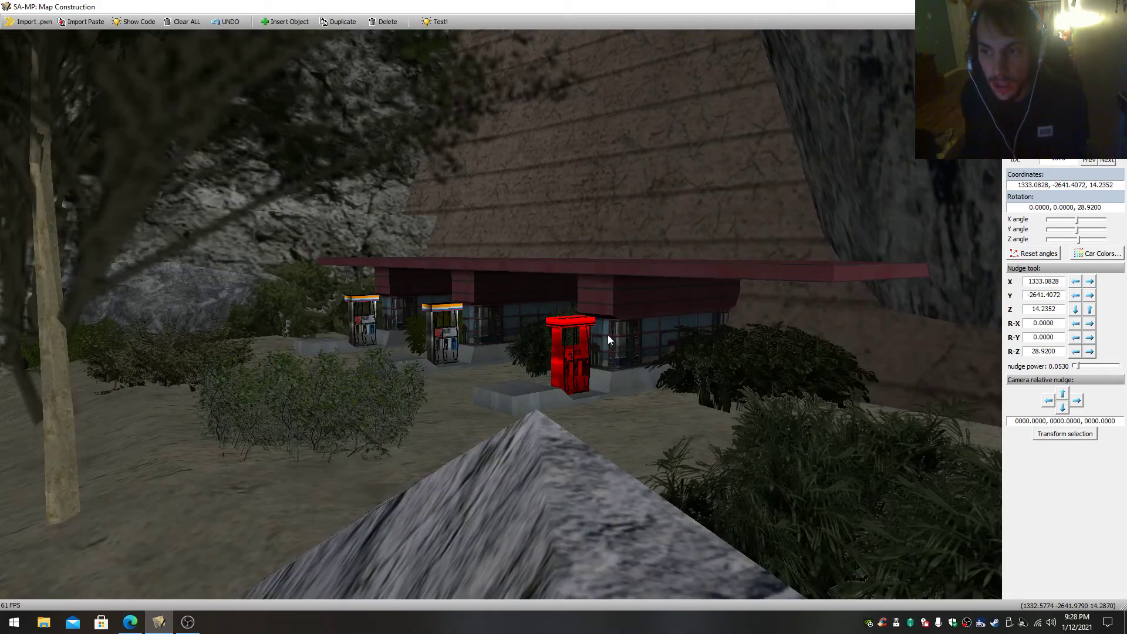
- Look over the fuel pumps and the red-roofed building from close up
{"action": "key", "text": "w"}
{"action": "left_click_drag", "start_coordinate": [606, 344], "coordinate": [563, 378]}
{"action": "key", "text": "s"}
{"action": "key", "text": "w"}
{"action": "key", "text": "w"}
- Fly through the dark canyon channel toward the island hut and the wooden cliff-side platform
{"action": "key", "text": "w"}
{"action": "key", "text": "s"}
{"action": "key", "text": "w"}
{"action": "left_click_drag", "start_coordinate": [578, 295], "coordinate": [887, 270]}
{"action": "key", "text": "s"}
{"action": "key", "text": "w"}
{"action": "key", "text": "w"}
{"action": "key", "text": "s"}
{"action": "left_click_drag", "start_coordinate": [500, 314], "coordinate": [845, 126]}
{"action": "key", "text": "w"}
{"action": "key", "text": "w"}
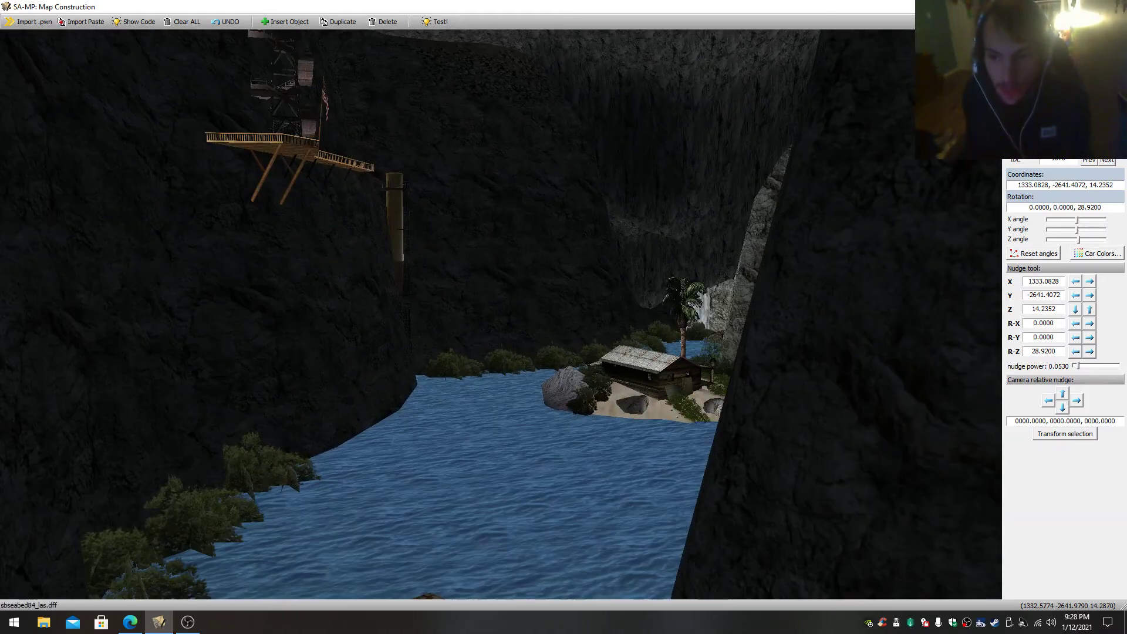
- Fly along the cliff to the pirate skull sign standing over the rock path
{"action": "key", "text": "w"}
{"action": "left_click_drag", "start_coordinate": [501, 314], "coordinate": [699, 252]}
{"action": "key", "text": "s"}
{"action": "key", "text": "s"}
{"action": "key", "text": "w"}
{"action": "key", "text": "s"}
{"action": "key", "text": "w"}
{"action": "key", "text": "s"}
{"action": "key", "text": "s"}
{"action": "key", "text": "w"}
{"action": "left_click_drag", "start_coordinate": [399, 217], "coordinate": [580, 298]}
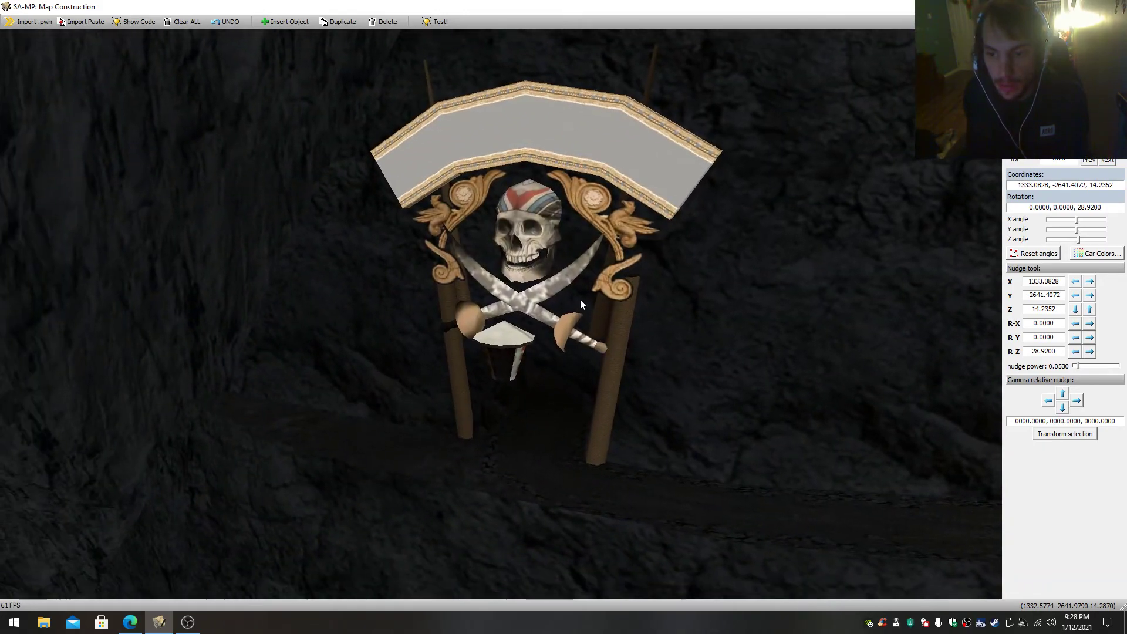
- Select the cliff terrain and then the pirate skull sign, and shift the sign to X 1227.5579, Y -2751.6870
{"action": "left_click", "coordinate": [541, 410]}
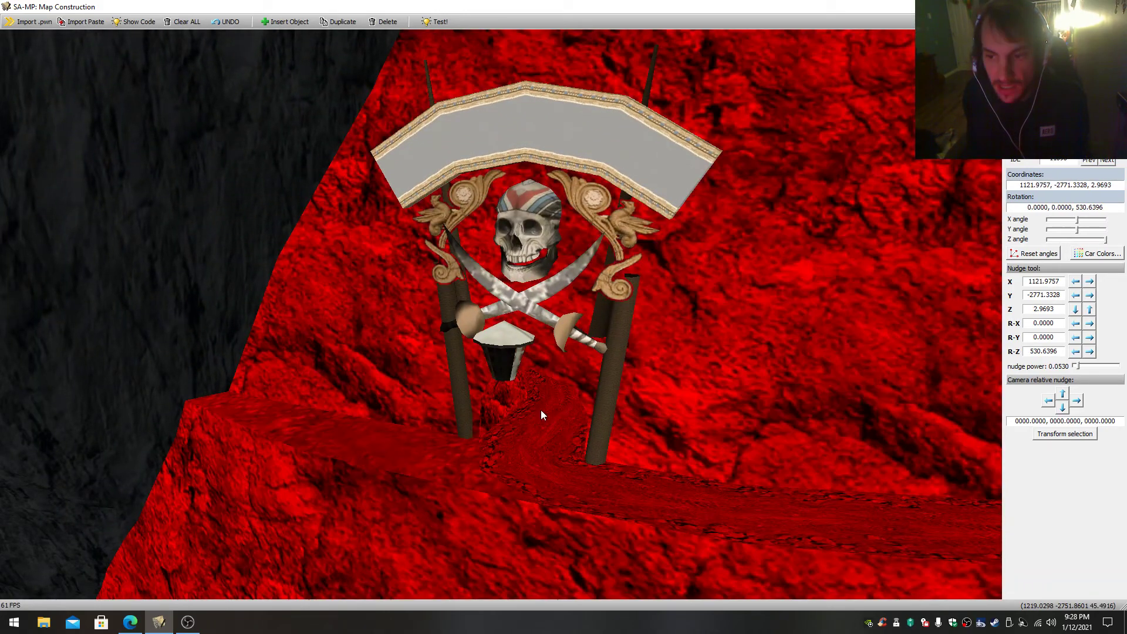
{"action": "left_click", "coordinate": [524, 304]}
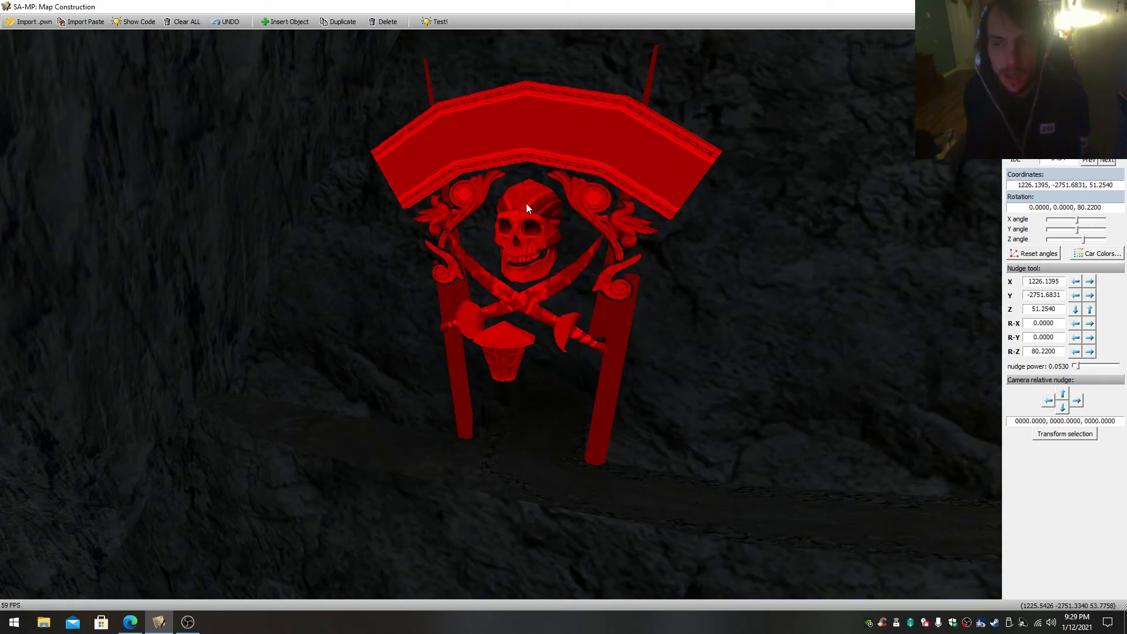
{"action": "left_click_drag", "start_coordinate": [526, 209], "coordinate": [502, 314]}
{"action": "key", "text": "Delete"}
- Fly from the pirate sign down to the dark hut on the sandy island
{"action": "left_click_drag", "start_coordinate": [594, 337], "coordinate": [610, 384]}
{"action": "key", "text": "s"}
{"action": "key", "text": "w"}
{"action": "key", "text": "w"}
{"action": "key", "text": "s"}
{"action": "key", "text": "w"}
{"action": "key", "text": "s"}
{"action": "key", "text": "w"}
{"action": "key", "text": "s"}
- Examine the dark hut's walls, doorways and the view out from its interior
{"action": "key", "text": "w"}
{"action": "key", "text": "s"}
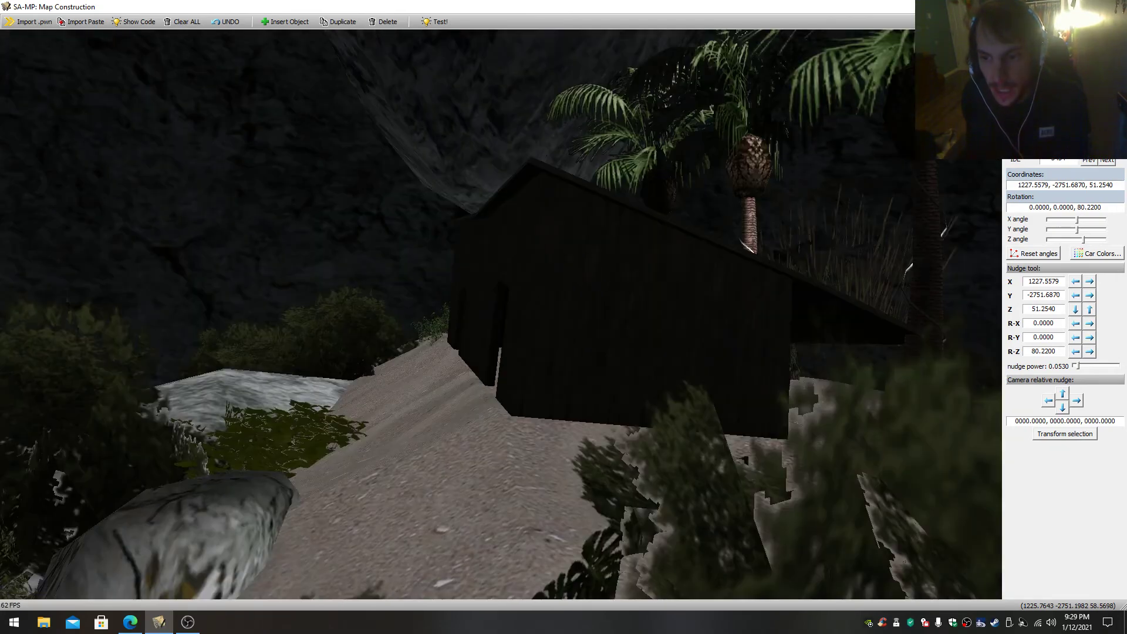
{"action": "key", "text": "w"}
{"action": "key", "text": "s"}
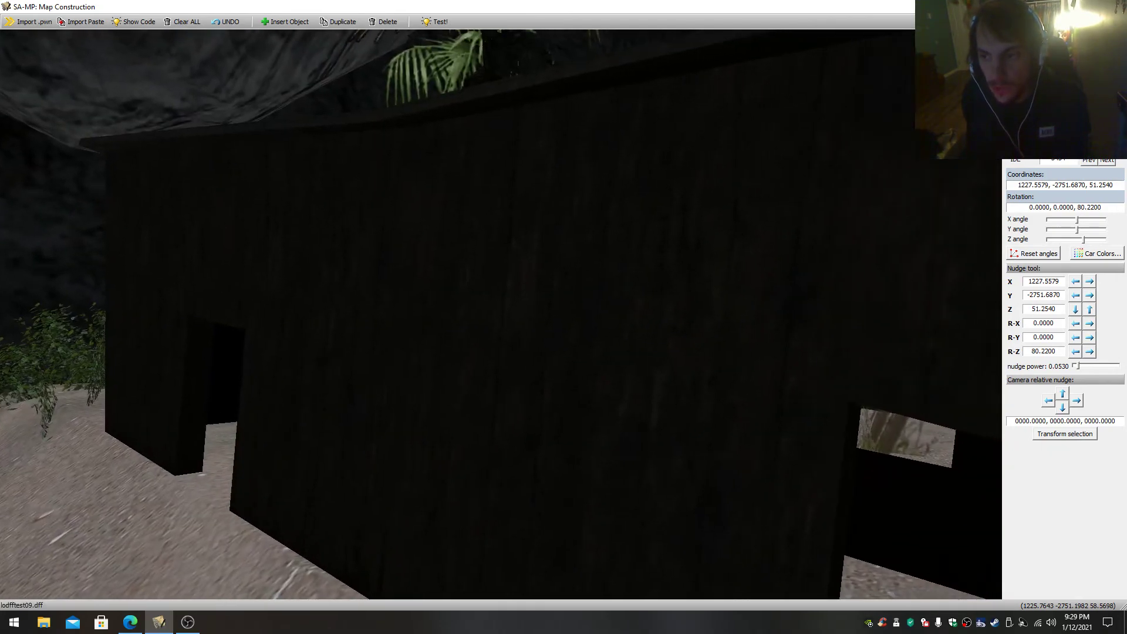
{"action": "key", "text": "w"}
{"action": "key", "text": "s"}
{"action": "key", "text": "w"}
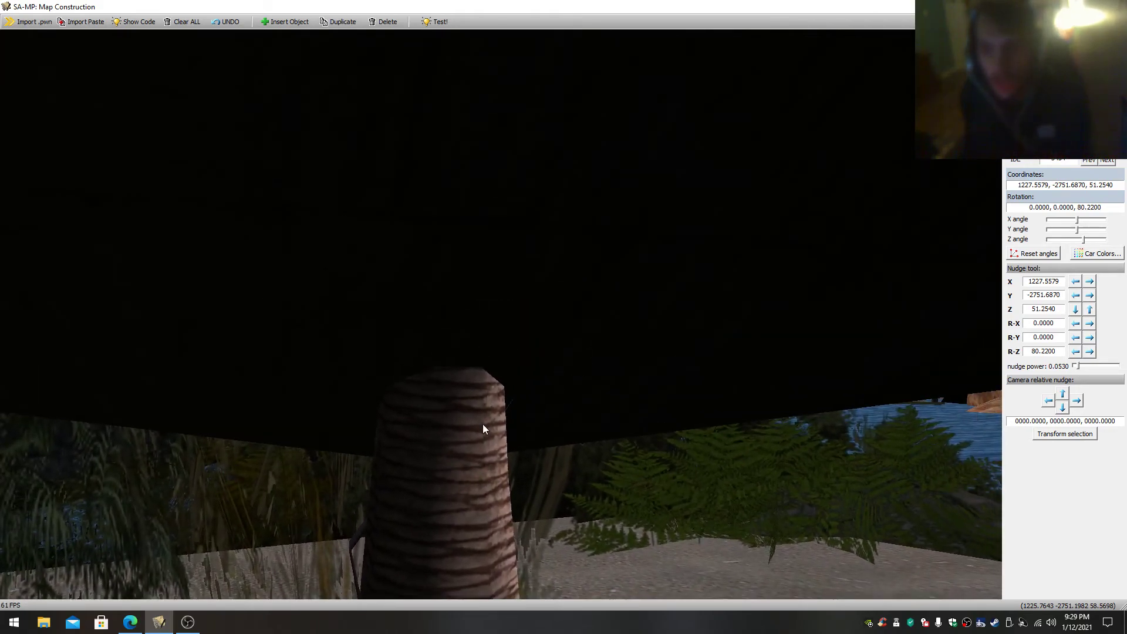
- Select the middle palm tree and the tall grass clump behind the hut, and view the island from above
{"action": "left_click", "coordinate": [455, 439]}
{"action": "left_click", "coordinate": [455, 439]}
{"action": "key", "text": "w"}
{"action": "key", "text": "s"}
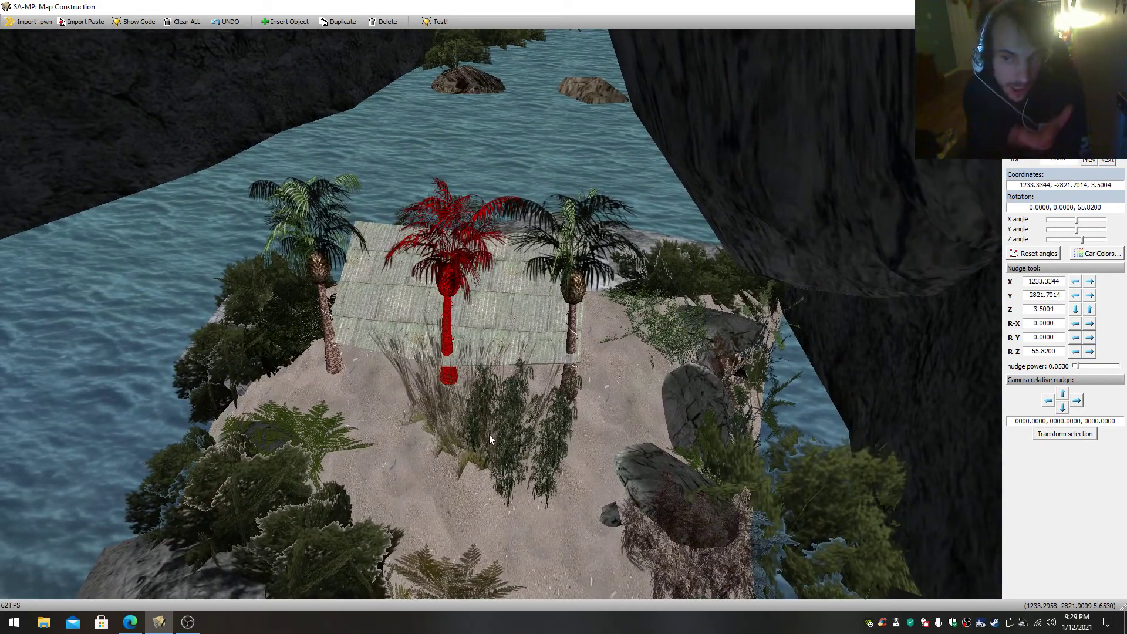
{"action": "left_click", "coordinate": [490, 436]}
{"action": "key", "text": "s"}
- Select the leafy shrub at the sandy island's edge and view it beside the rock wall
{"action": "key", "text": "s"}
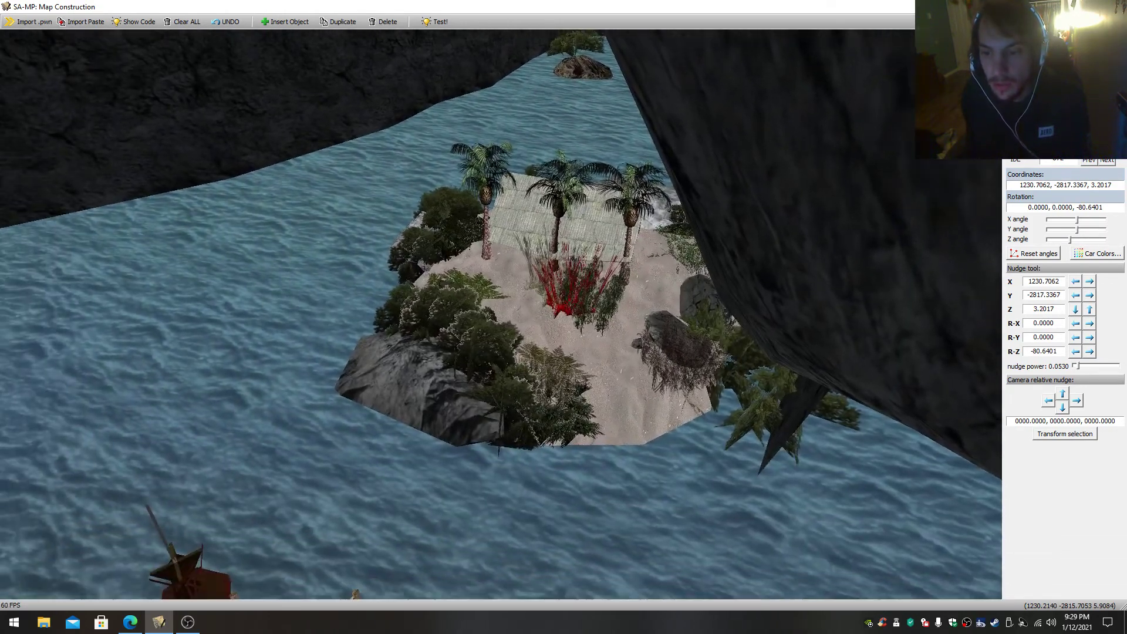
{"action": "key", "text": "w"}
{"action": "left_click", "coordinate": [593, 450]}
{"action": "left_click", "coordinate": [593, 452]}
{"action": "key", "text": "s"}
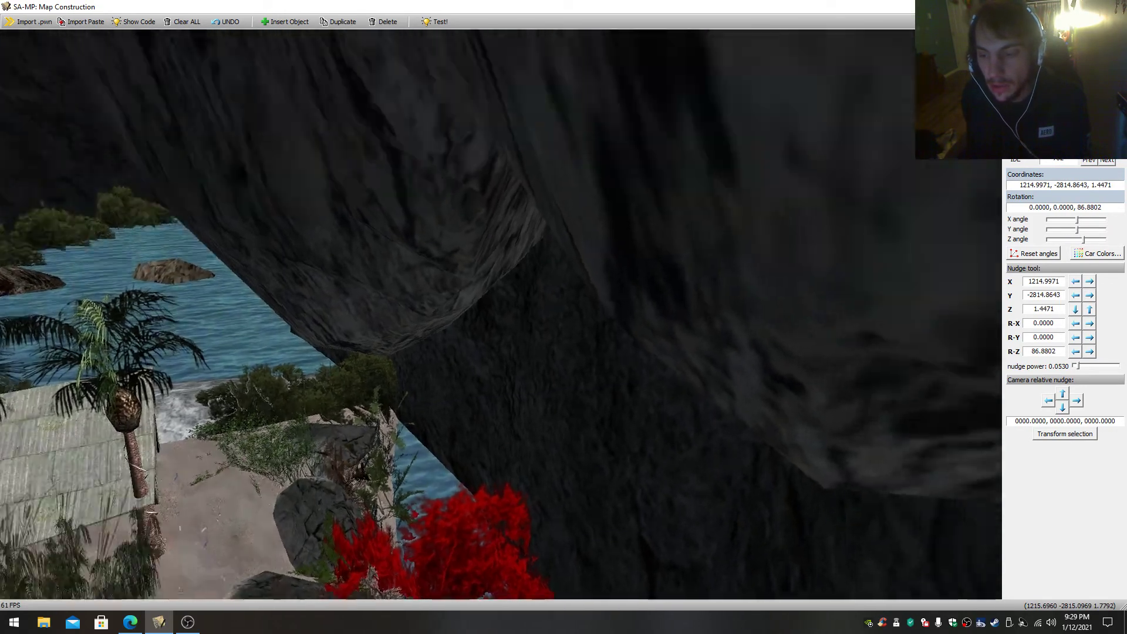
- Fly through the rock wall and along the dimly lit tunnel to the underground pool
{"action": "key", "text": "w"}
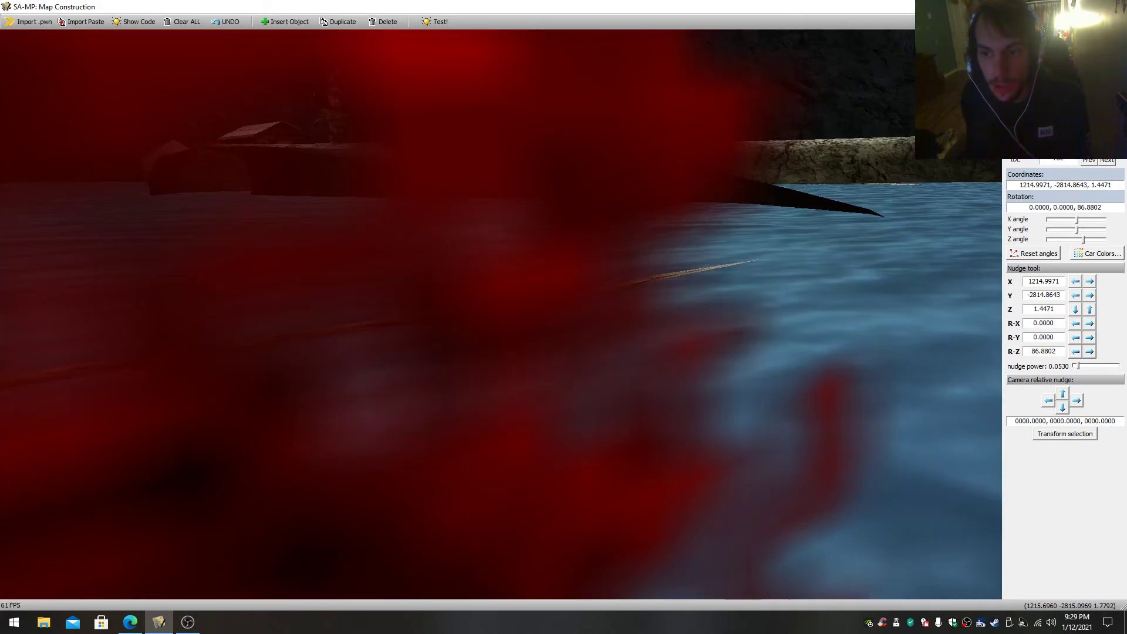
{"action": "left_click_drag", "start_coordinate": [501, 315], "coordinate": [604, 299]}
{"action": "key", "text": "w"}
{"action": "key", "text": "w"}
{"action": "key", "text": "w"}
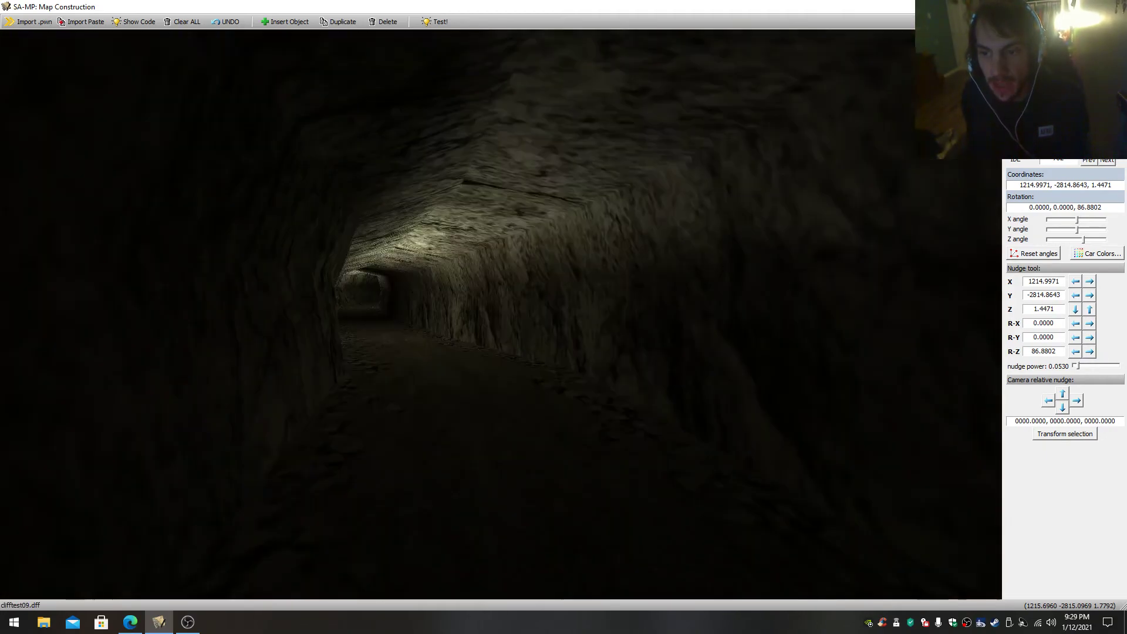
{"action": "key", "text": "w"}
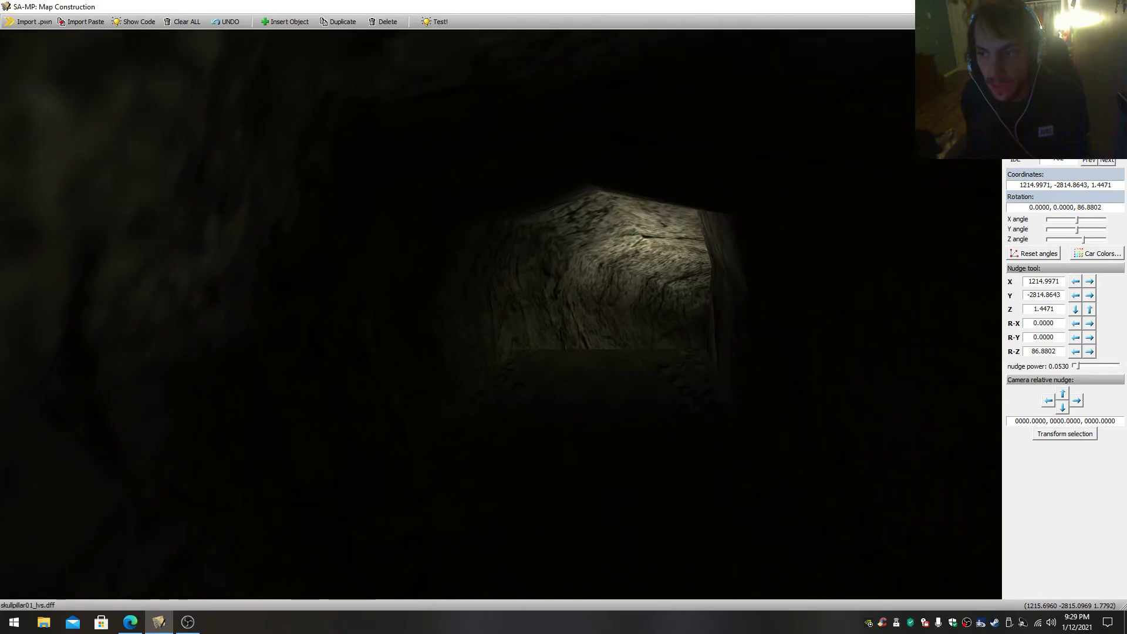
- View the two white tanks and the stair platform on the rock across the underground pool
{"action": "key", "text": "w"}
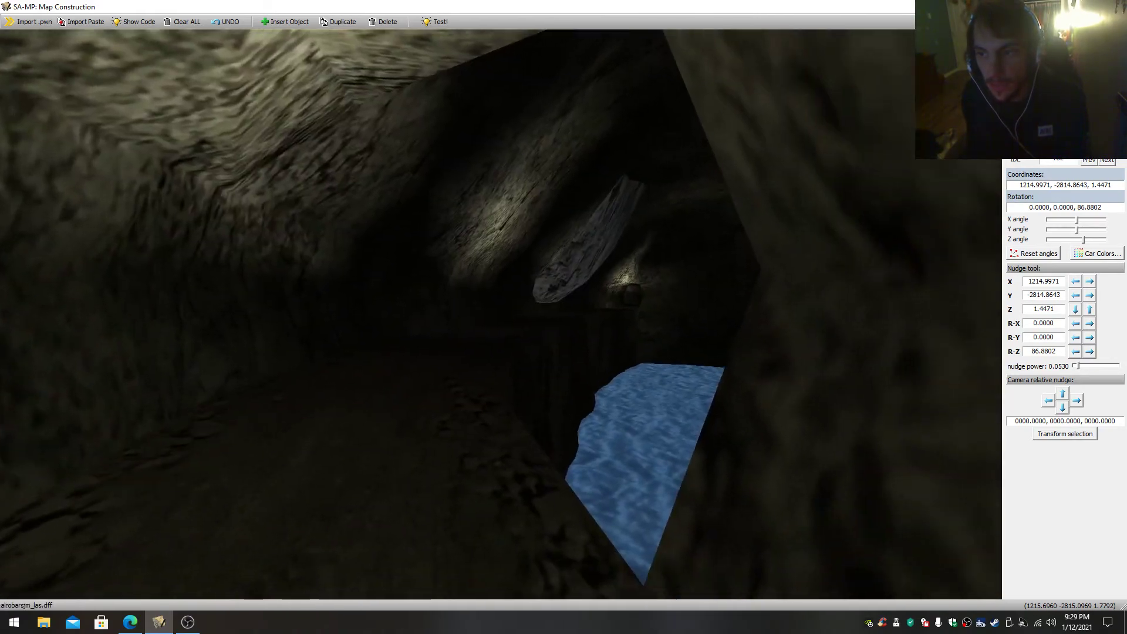
{"action": "key", "text": "s"}
{"action": "key", "text": "w"}
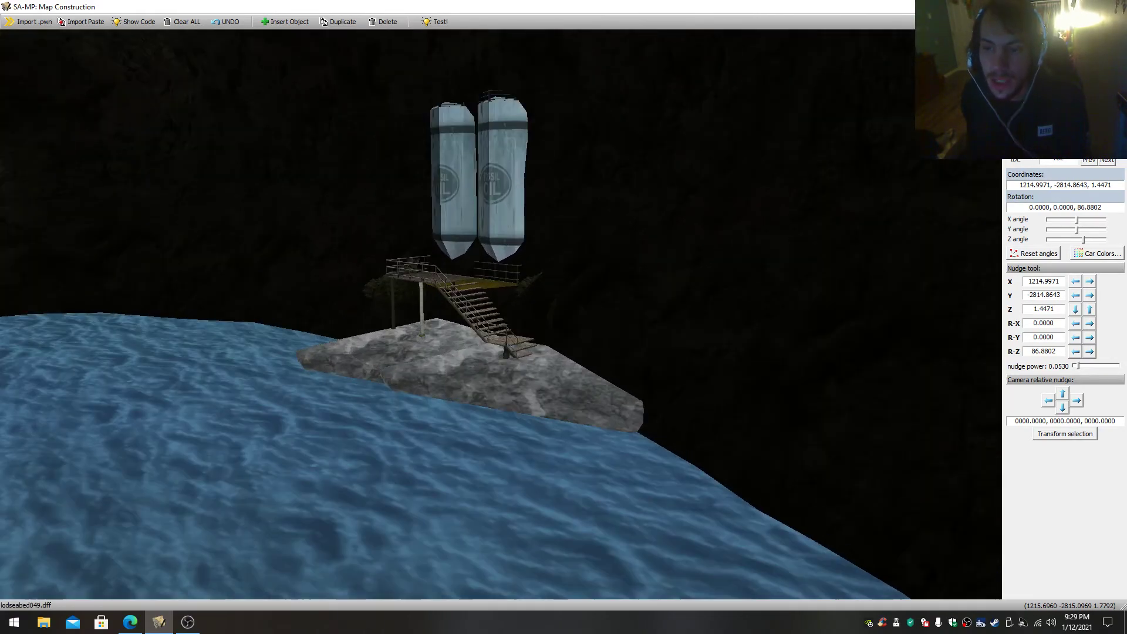
{"action": "key", "text": "s"}
{"action": "key", "text": "w"}
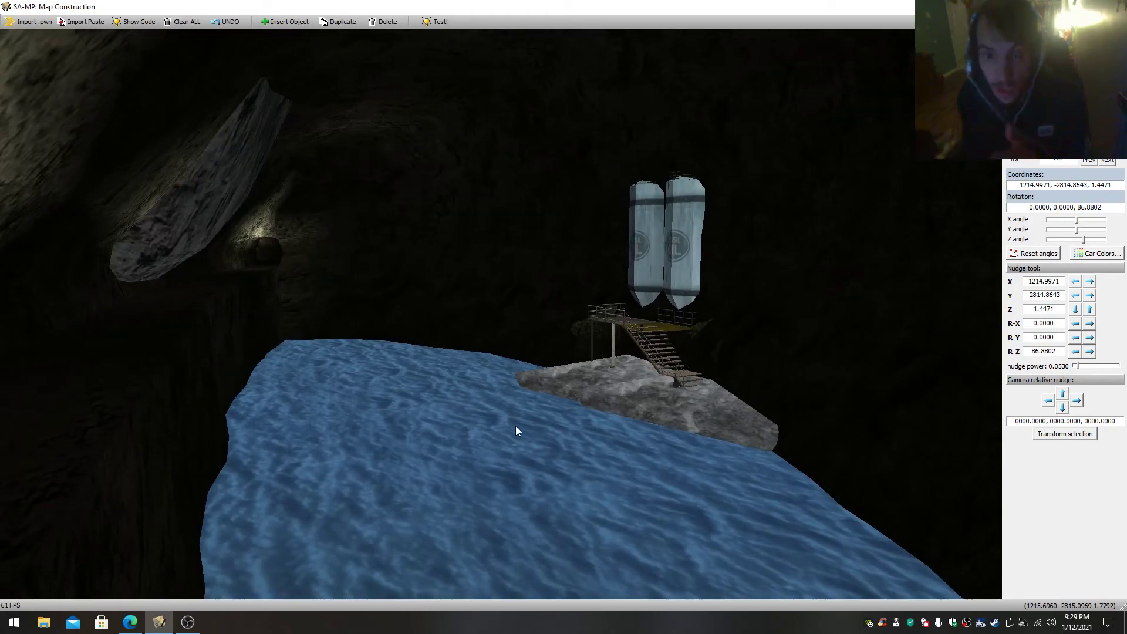
- Select the hanging rock slab and then the cave terrain, and inspect the white tanks
{"action": "left_click_drag", "start_coordinate": [502, 443], "coordinate": [481, 424]}
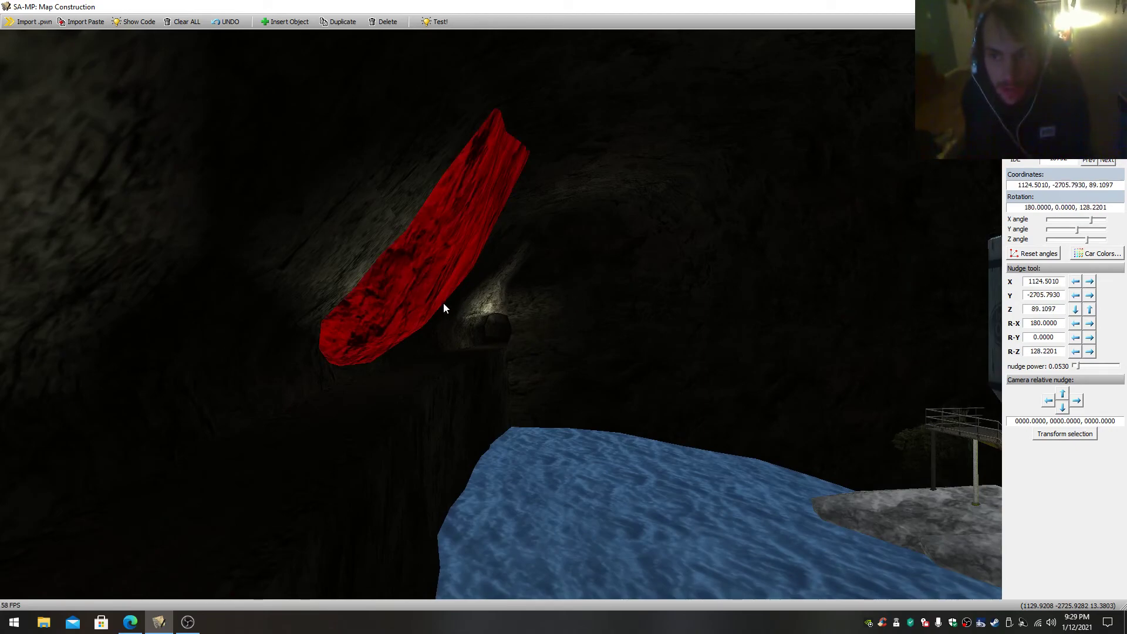
{"action": "left_click", "coordinate": [551, 381]}
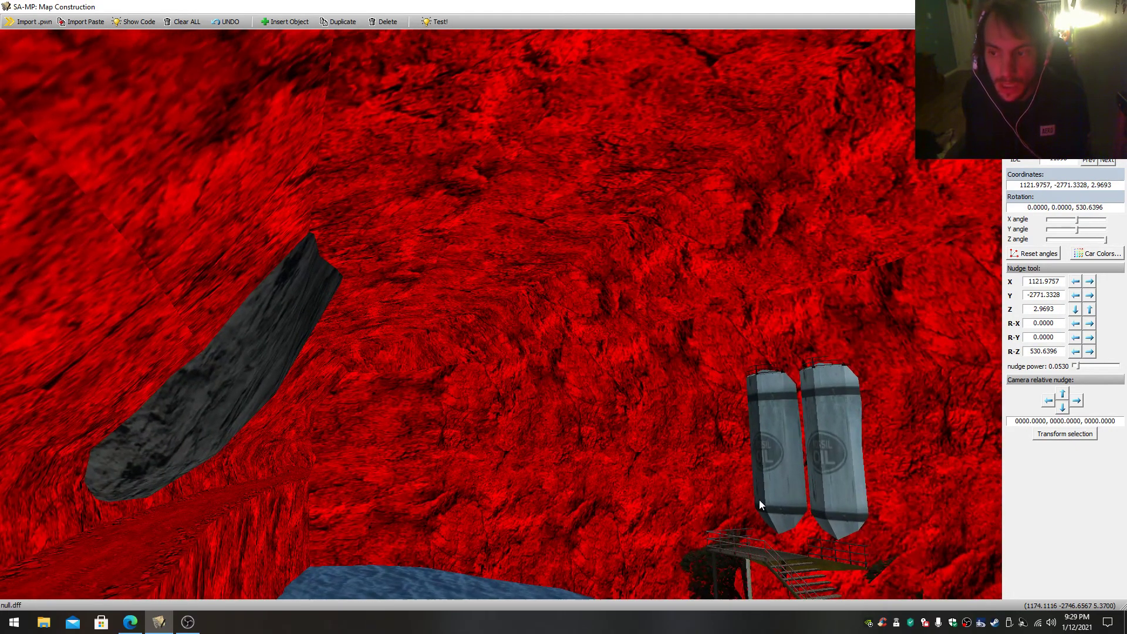
{"action": "left_click", "coordinate": [772, 499]}
{"action": "left_click_drag", "start_coordinate": [501, 314], "coordinate": [636, 421]}
- Select the hanging rock slab again and view it from inside the tunnel it blocks
{"action": "left_click", "coordinate": [512, 357]}
{"action": "left_click", "coordinate": [658, 355]}
{"action": "left_click_drag", "start_coordinate": [659, 355], "coordinate": [452, 325]}
{"action": "key", "text": "w"}
{"action": "key", "text": "w"}
{"action": "key", "text": "w"}
{"action": "key", "text": "w"}
{"action": "key", "text": "a"}
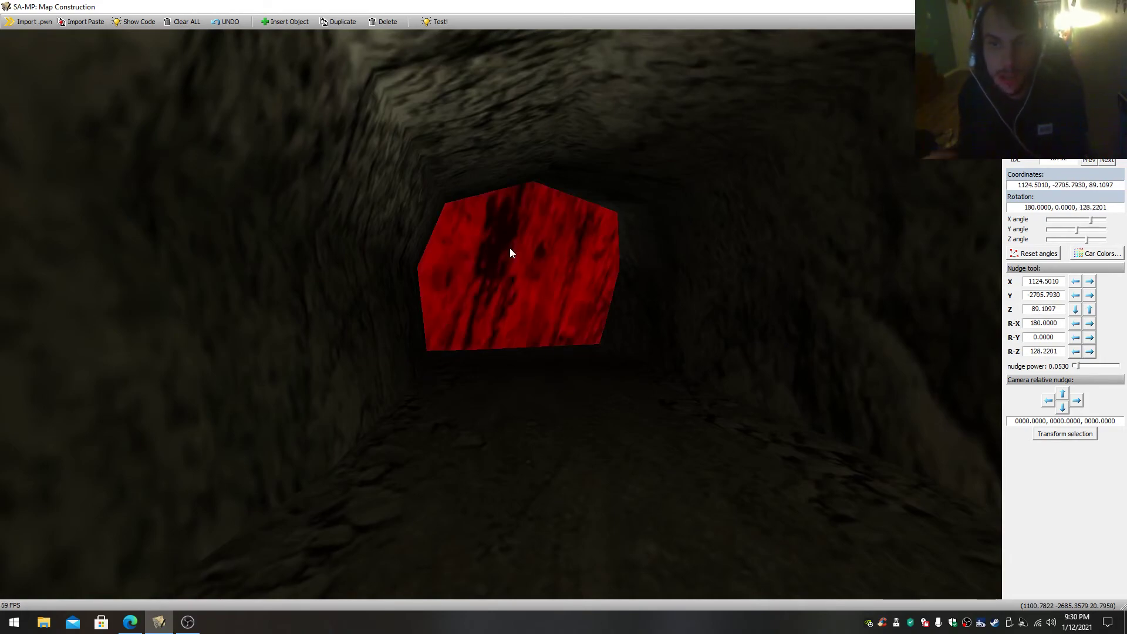
- Leave the tunnel and select the cave terrain surrounding the underground pool
{"action": "scroll", "coordinate": [533, 333], "scroll_direction": "down", "scroll_amount": 2}
{"action": "scroll", "coordinate": [533, 337], "scroll_direction": "down", "scroll_amount": 2}
{"action": "scroll", "coordinate": [532, 339], "scroll_direction": "up", "scroll_amount": 2}
{"action": "left_click_drag", "start_coordinate": [531, 340], "coordinate": [737, 437]}
{"action": "scroll", "coordinate": [822, 343], "scroll_direction": "up", "scroll_amount": 2}
{"action": "scroll", "coordinate": [605, 357], "scroll_direction": "up", "scroll_amount": 2}
{"action": "scroll", "coordinate": [605, 357], "scroll_direction": "down", "scroll_amount": 2}
{"action": "scroll", "coordinate": [605, 357], "scroll_direction": "up", "scroll_amount": 2}
{"action": "scroll", "coordinate": [528, 355], "scroll_direction": "down", "scroll_amount": 2}
{"action": "right_click", "coordinate": [594, 361]}
{"action": "key", "text": "w"}
{"action": "key", "text": "s"}
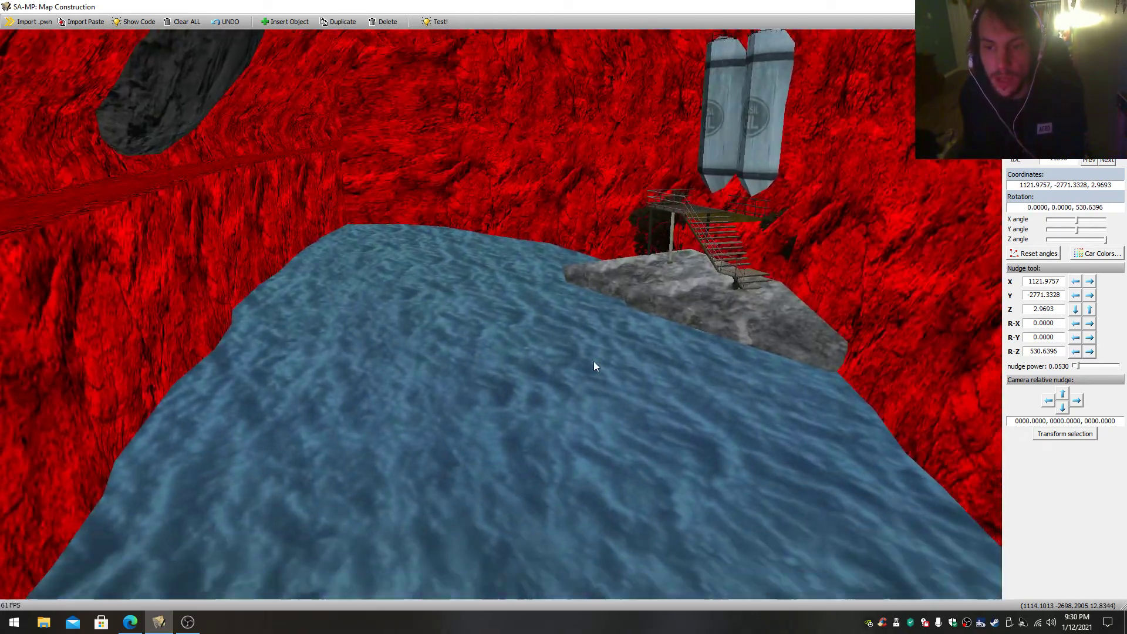
- Select the rock base under the stair platform and view it from across the pool
{"action": "right_click", "coordinate": [662, 311]}
{"action": "key", "text": "s"}
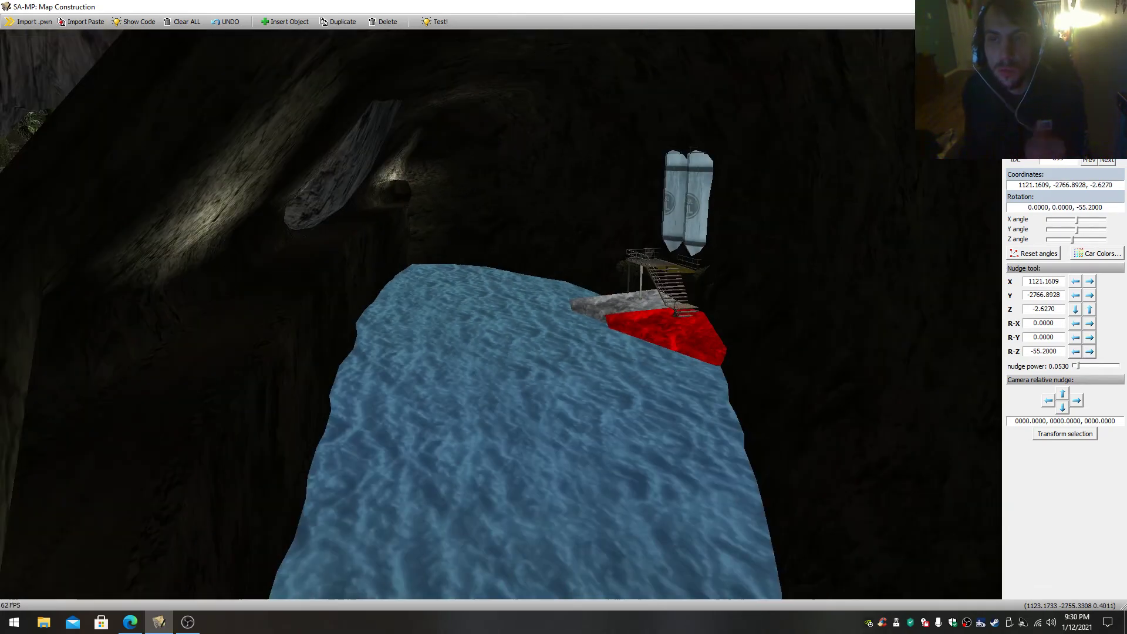
{"action": "left_click_drag", "start_coordinate": [662, 311], "coordinate": [606, 330]}
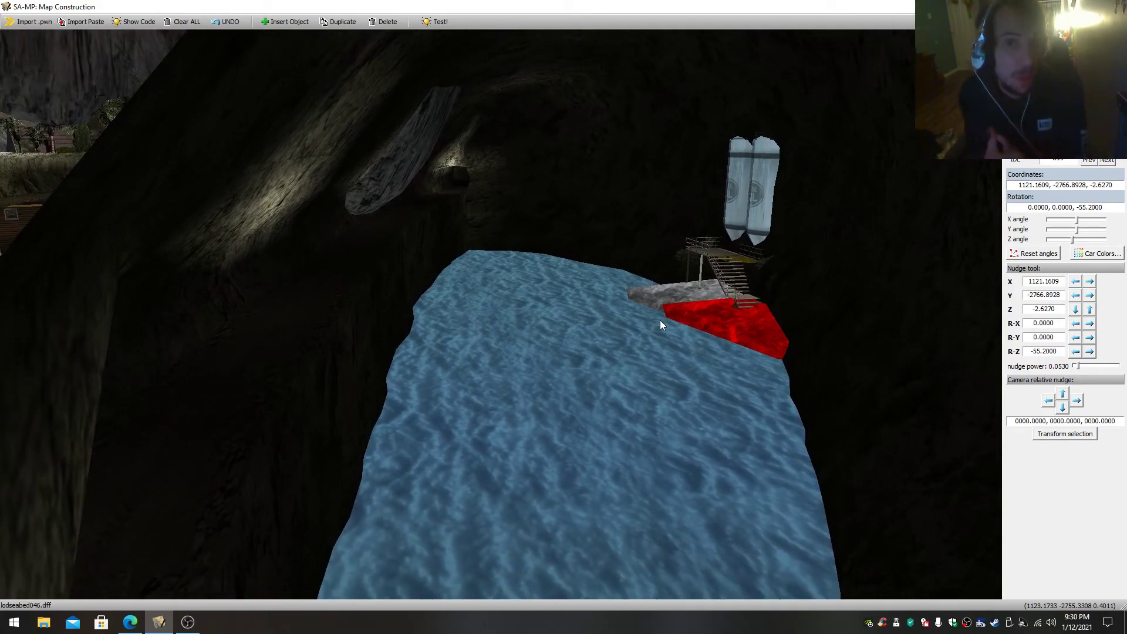
- Fly out of the pool cavern to the wooden porch house beside the palm tree
{"action": "left_click_drag", "start_coordinate": [660, 319], "coordinate": [258, 332]}
{"action": "key", "text": "w"}
{"action": "key", "text": "w"}
{"action": "key", "text": "w"}
{"action": "left_click_drag", "start_coordinate": [637, 414], "coordinate": [586, 309]}
{"action": "key", "text": "w"}
{"action": "key", "text": "s"}
{"action": "key", "text": "w"}
{"action": "key", "text": "w"}
{"action": "key", "text": "s"}
{"action": "key", "text": "w"}
{"action": "key", "text": "s"}
{"action": "key", "text": "s"}
{"action": "key", "text": "w"}
{"action": "key", "text": "s"}
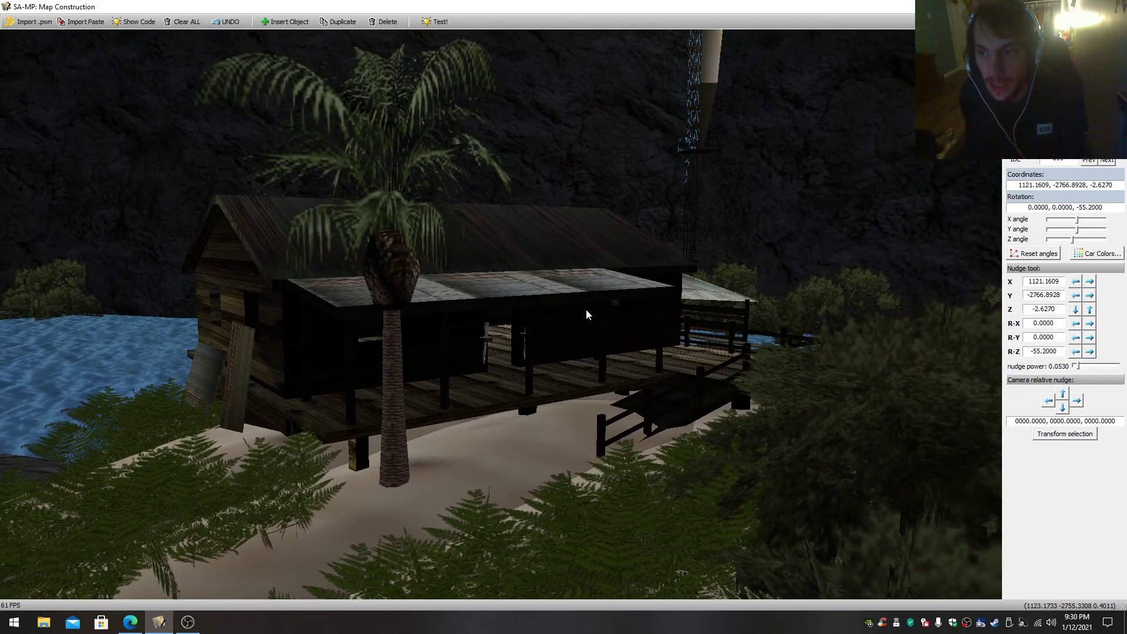
- Select the wooden house and the wall fixture on its porch, and look inside the plank-floored room
{"action": "key", "text": "w"}
{"action": "key", "text": "s"}
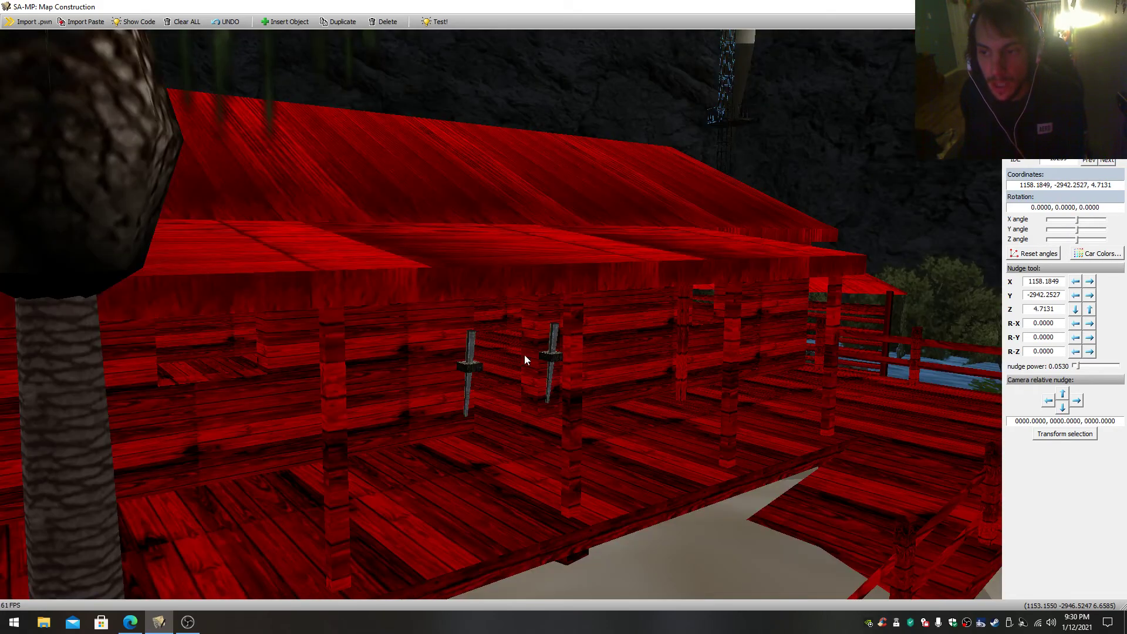
{"action": "left_click", "coordinate": [466, 364]}
{"action": "key", "text": "w"}
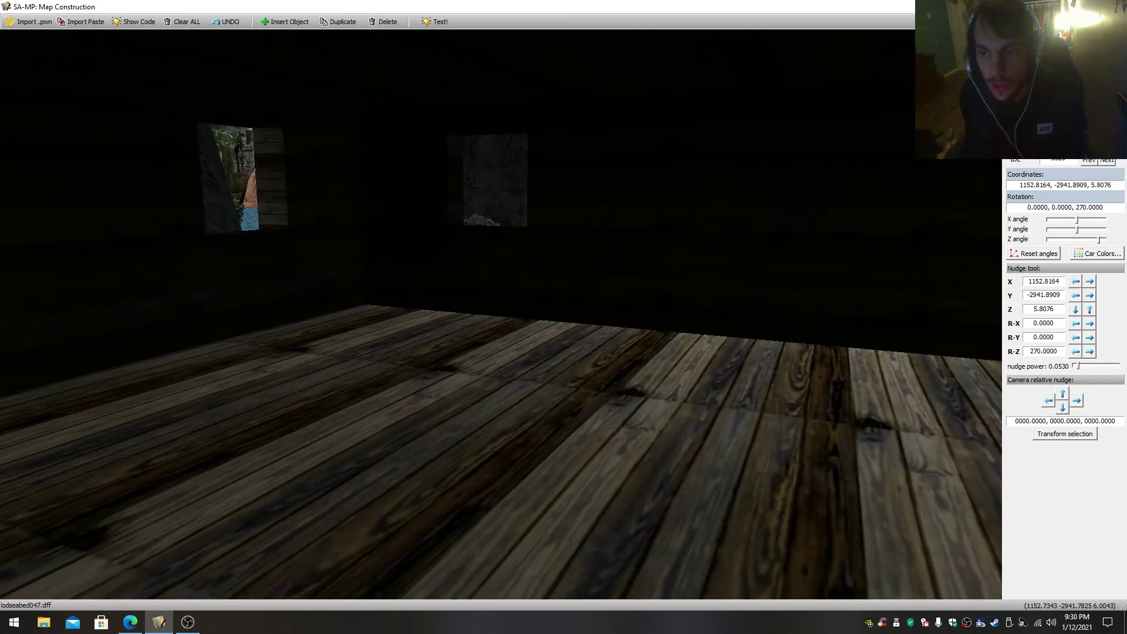
{"action": "key", "text": "w"}
- Fly out of the wooden house and view the water channel with its small rocks and shoreline shrubs
{"action": "left_click_drag", "start_coordinate": [466, 364], "coordinate": [279, 413]}
{"action": "key", "text": "s"}
{"action": "key", "text": "w"}
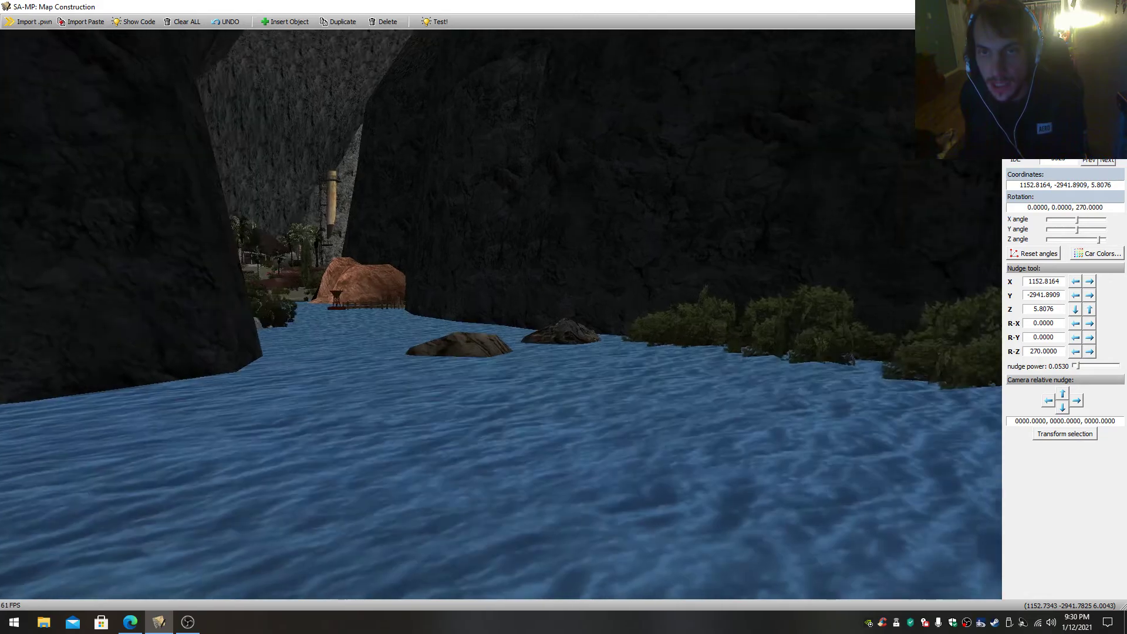
{"action": "key", "text": "s"}
- Fly up to the cliff-side walkway by the red tower and select the red car above the cave opening
{"action": "key", "text": "s"}
{"action": "left_click_drag", "start_coordinate": [516, 364], "coordinate": [804, 253]}
{"action": "key", "text": "w"}
{"action": "key", "text": "w"}
{"action": "key", "text": "w"}
{"action": "key", "text": "s"}
{"action": "left_click_drag", "start_coordinate": [440, 191], "coordinate": [459, 250]}
{"action": "key", "text": "w"}
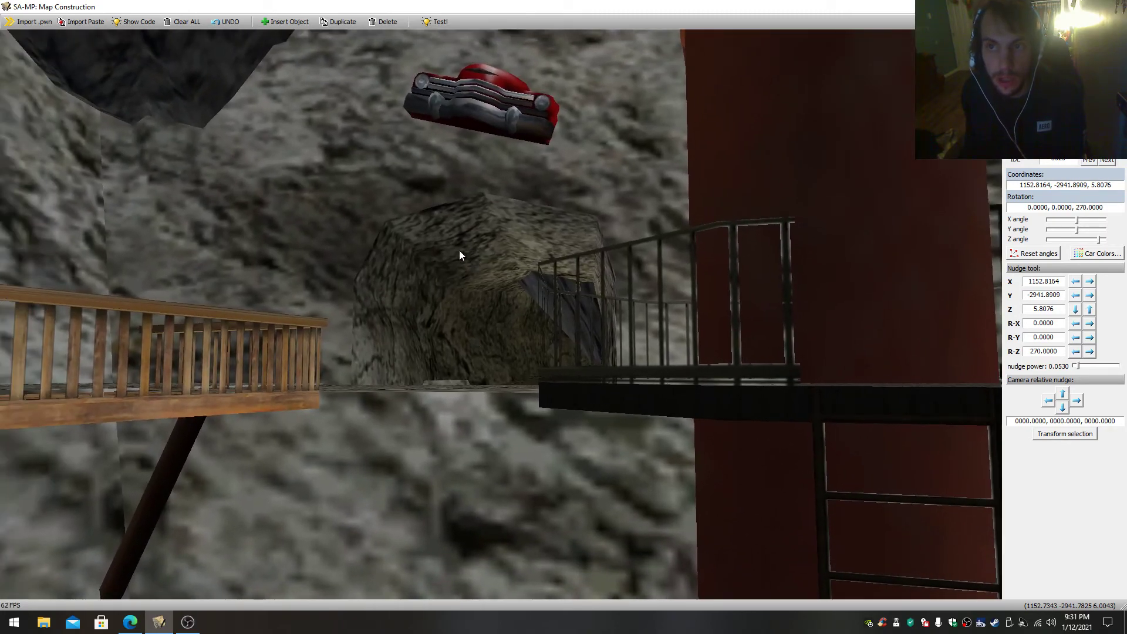
{"action": "left_click", "coordinate": [499, 93]}
- Pull back from the red car to view the shoreline shrubs, the wooden house and the waterfall
{"action": "left_click_drag", "start_coordinate": [499, 93], "coordinate": [182, 274]}
{"action": "key", "text": "s"}
{"action": "key", "text": "d"}
{"action": "left_click_drag", "start_coordinate": [403, 322], "coordinate": [395, 325]}
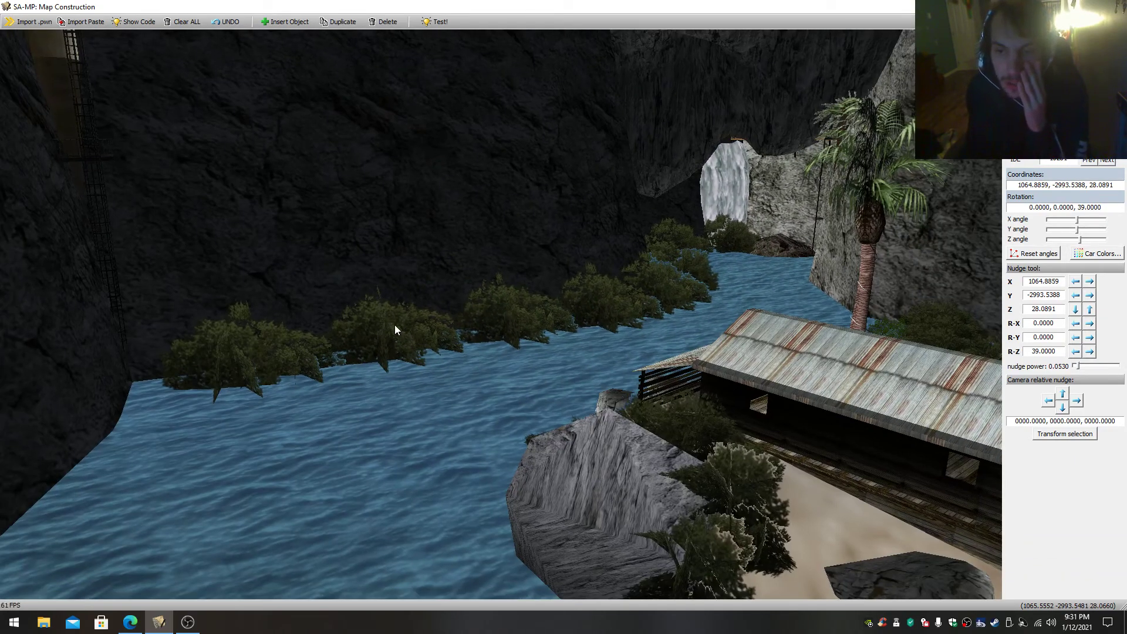
- Select a shoreline shrub at the foot of the dark cliff and examine it from under the water
{"action": "left_click_drag", "start_coordinate": [464, 360], "coordinate": [576, 358]}
{"action": "key", "text": "w"}
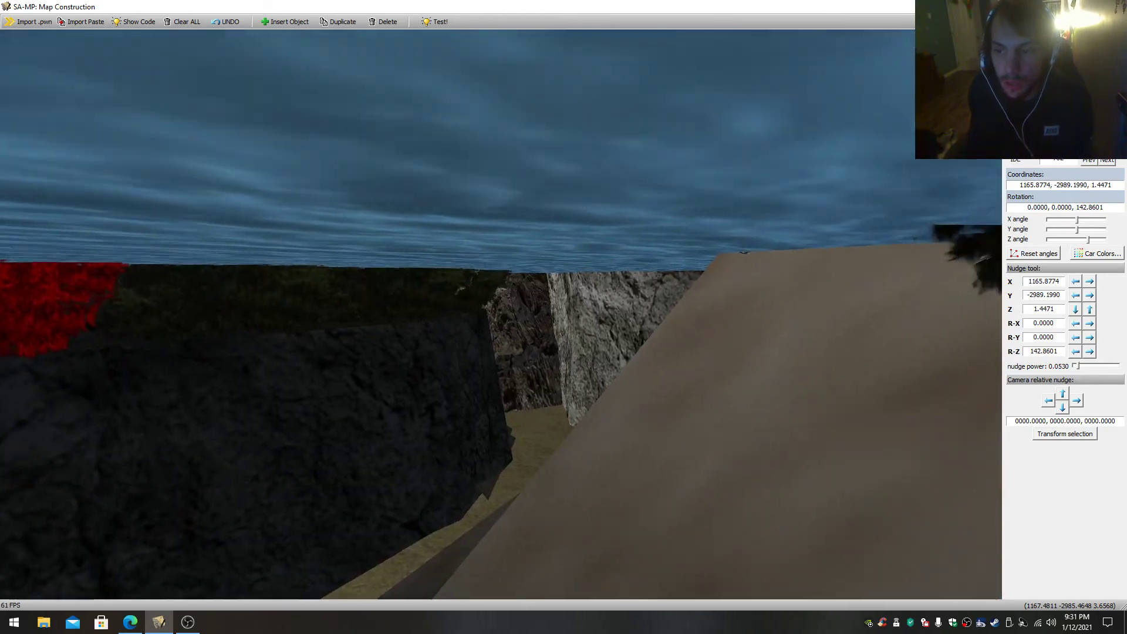
{"action": "left_click_drag", "start_coordinate": [528, 329], "coordinate": [323, 376]}
{"action": "key", "text": "s"}
{"action": "left_click_drag", "start_coordinate": [500, 314], "coordinate": [600, 272]}
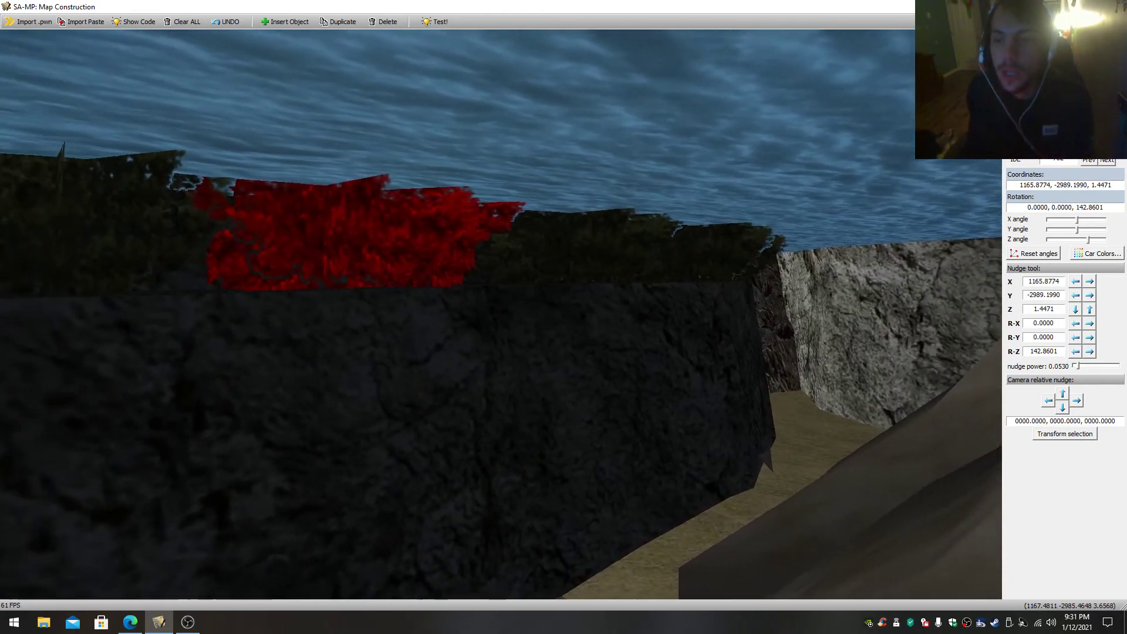
- Select a submerged object and fly back above the water to the buoy and wooden dock
{"action": "left_click_drag", "start_coordinate": [501, 314], "coordinate": [24, 176]}
{"action": "key", "text": "w"}
{"action": "right_click", "coordinate": [541, 308]}
{"action": "left_click_drag", "start_coordinate": [540, 307], "coordinate": [584, 526]}
{"action": "key", "text": "w"}
{"action": "key", "text": "s"}
{"action": "key", "text": "w"}
{"action": "left_click_drag", "start_coordinate": [500, 314], "coordinate": [473, 276]}
{"action": "left_click_drag", "start_coordinate": [501, 314], "coordinate": [467, 275]}
{"action": "key", "text": "w"}
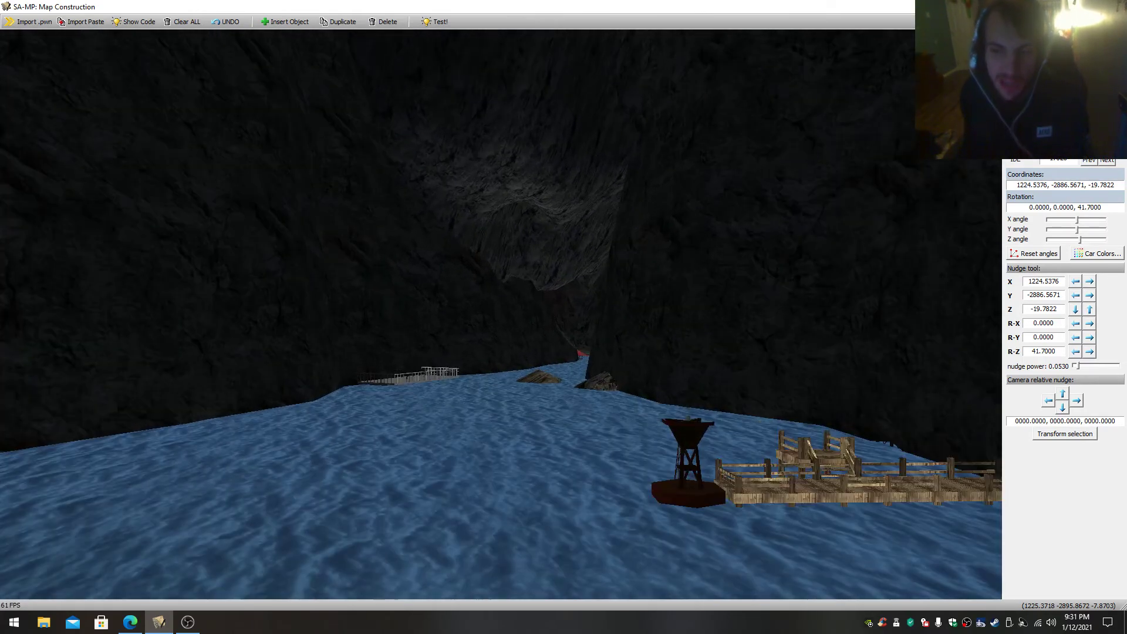
- Fly from the buoy and wooden dock across the cave lagoon to view its dark rock walls
{"action": "left_click_drag", "start_coordinate": [500, 314], "coordinate": [501, 352]}
{"action": "key", "text": "s"}
{"action": "key", "text": "w"}
{"action": "key", "text": "s"}
{"action": "key", "text": "w"}
{"action": "left_click", "coordinate": [513, 313]}
{"action": "key", "text": "s"}
{"action": "left_click", "coordinate": [540, 288]}
- Fly up to the wooden stairs and walkway leading to the cliff-side shed and covered deck
{"action": "key", "text": "w"}
{"action": "key", "text": "w"}
{"action": "left_click_drag", "start_coordinate": [501, 314], "coordinate": [533, 378]}
{"action": "key", "text": "s"}
{"action": "key", "text": "w"}
{"action": "left_click_drag", "start_coordinate": [508, 336], "coordinate": [400, 329]}
{"action": "key", "text": "w"}
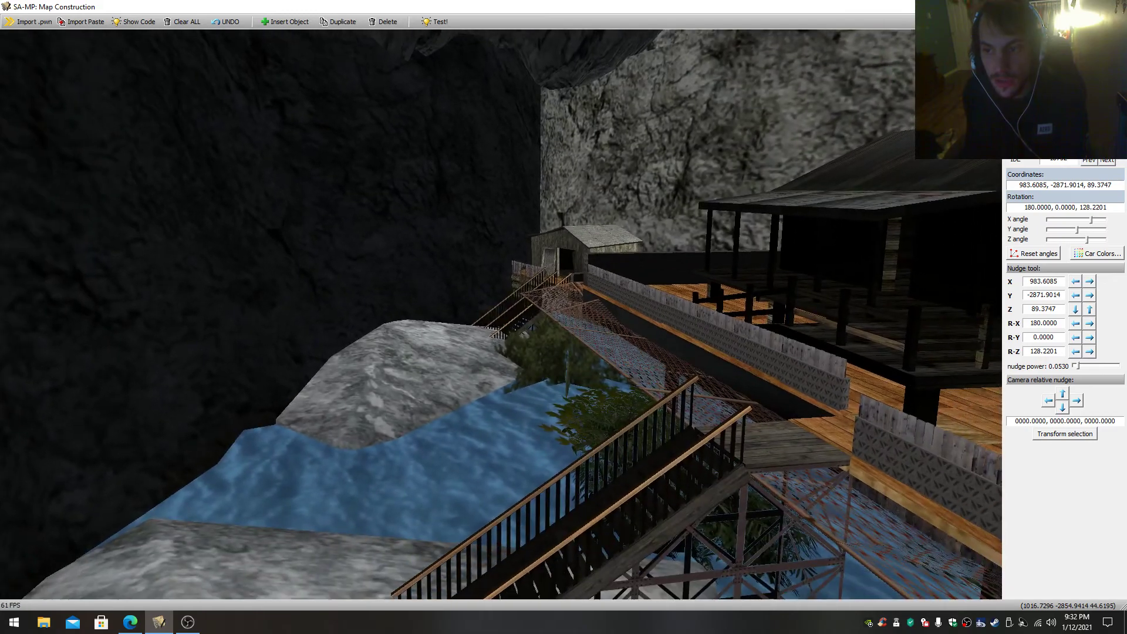
- Fly back down to the sandy beach and select the slide at the water's edge
{"action": "key", "text": "s"}
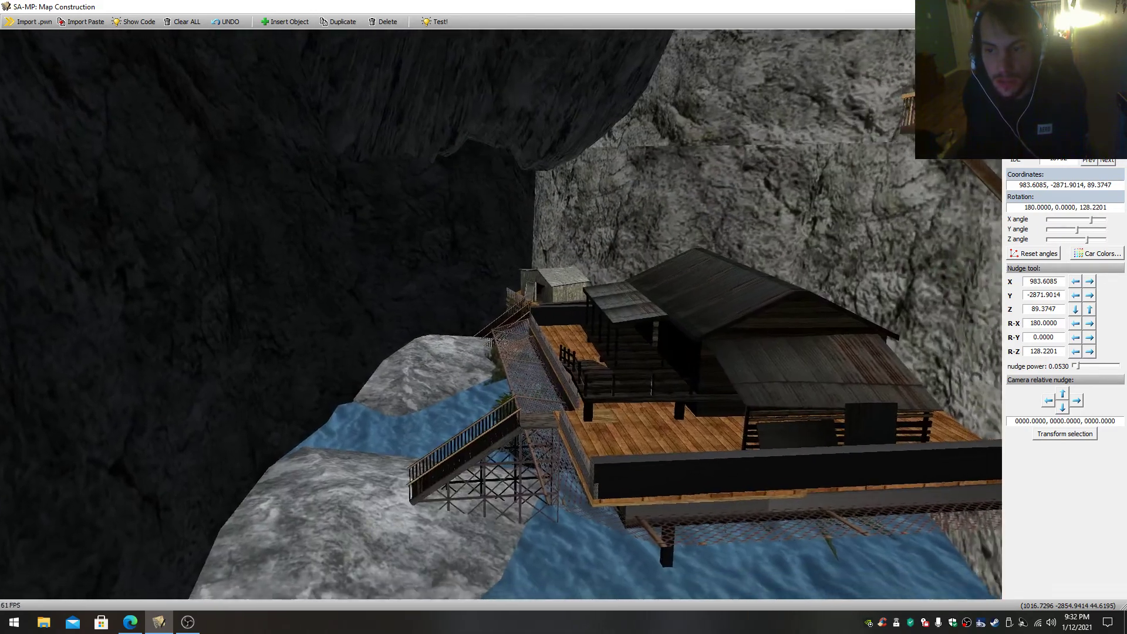
{"action": "left_click_drag", "start_coordinate": [528, 287], "coordinate": [992, 293]}
{"action": "key", "text": "s"}
{"action": "key", "text": "s"}
{"action": "key", "text": "w"}
{"action": "mouse_move", "coordinate": [561, 340]}
{"action": "left_mouse_down"}
{"action": "mouse_move", "coordinate": [328, 329]}
{"action": "mouse_move", "coordinate": [411, 293]}
{"action": "mouse_move", "coordinate": [588, 347]}
{"action": "mouse_move", "coordinate": [561, 340]}
{"action": "left_mouse_up"}
{"action": "left_click", "coordinate": [577, 333]}
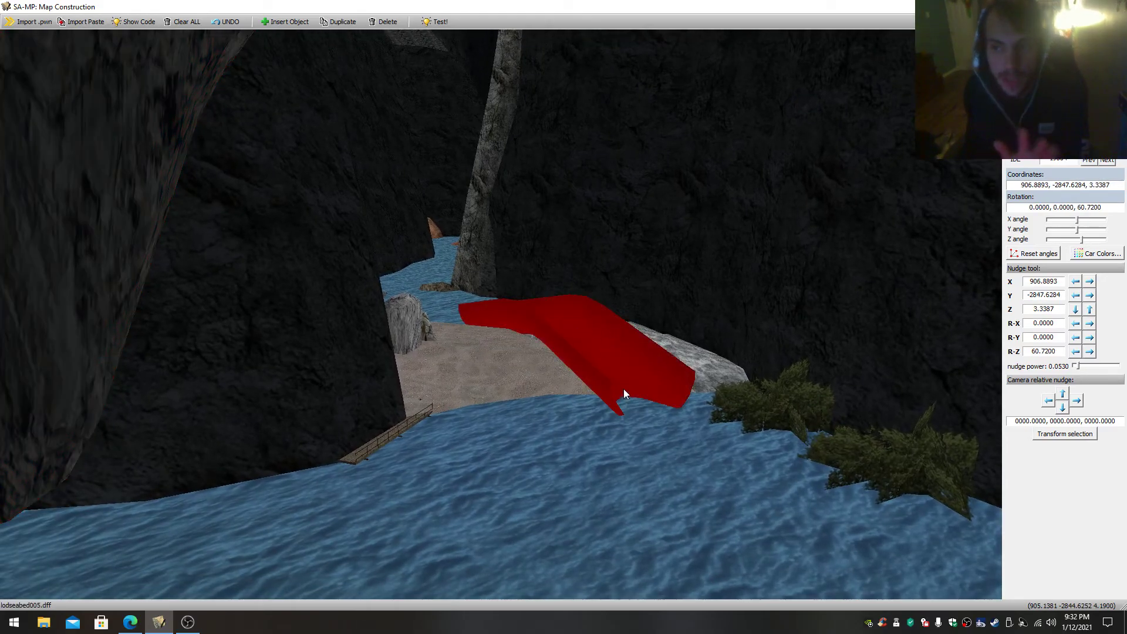
- Fly from the slide through the rock channel to the sandy islet with the red-and-white tower and trees
{"action": "left_click_drag", "start_coordinate": [428, 366], "coordinate": [573, 330]}
{"action": "key", "text": "s"}
{"action": "key", "text": "w"}
{"action": "key", "text": "s"}
{"action": "key", "text": "w"}
{"action": "key", "text": "w"}
{"action": "left_click", "coordinate": [478, 439]}
{"action": "left_click_drag", "start_coordinate": [477, 439], "coordinate": [540, 415]}
{"action": "key", "text": "w"}
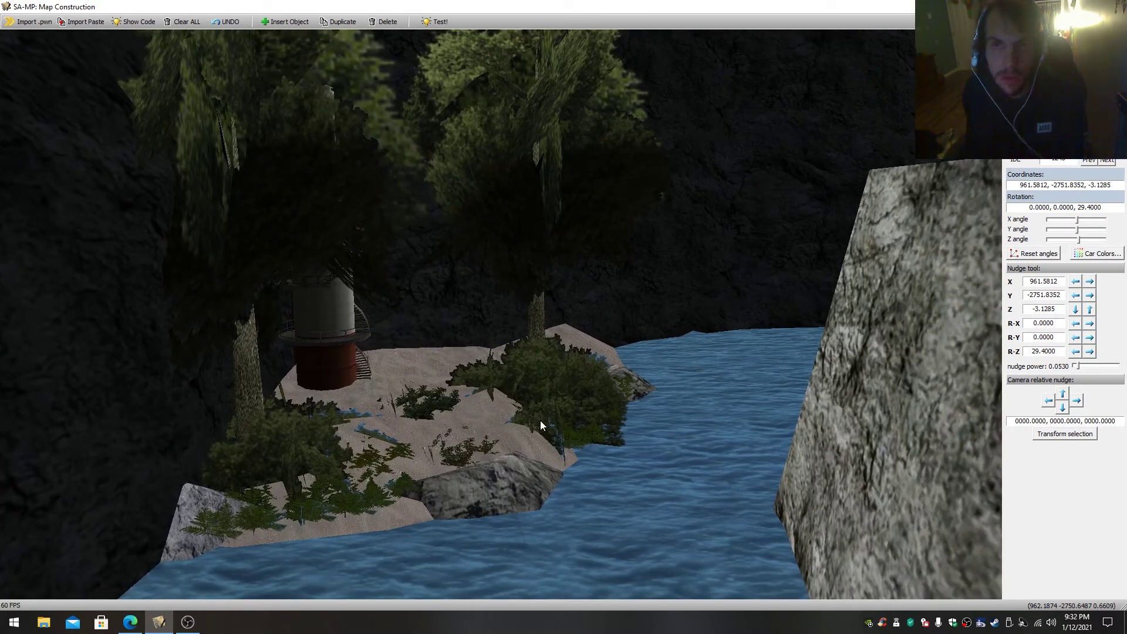
- Select the rock at the islet's front shore and rise to view the towers above the treetops
{"action": "left_click", "coordinate": [513, 465]}
{"action": "key", "text": "w"}
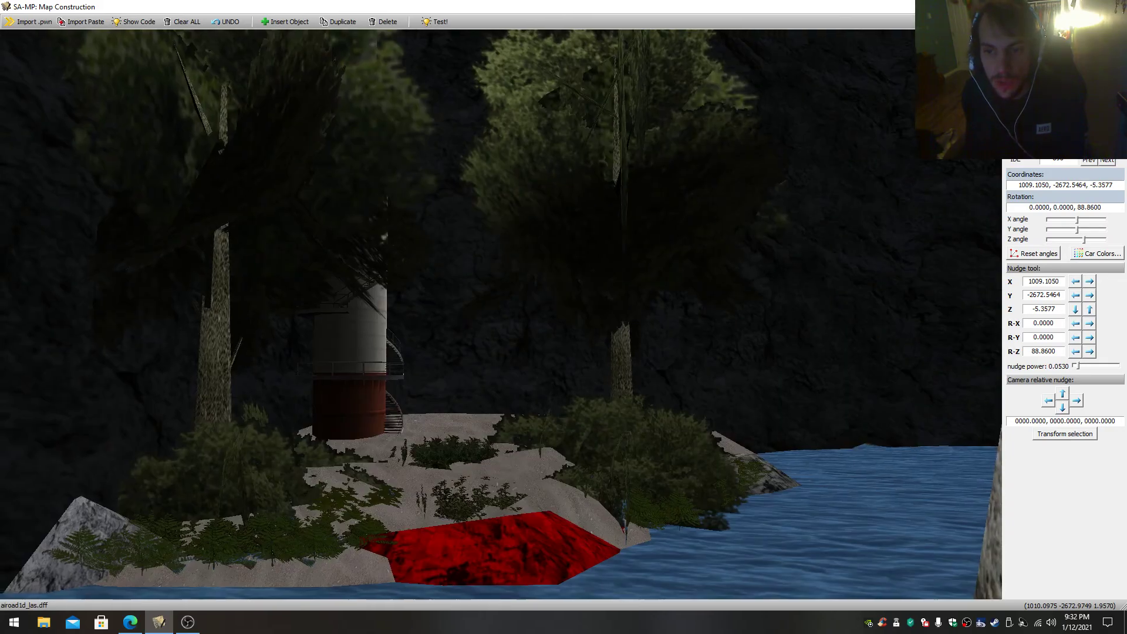
{"action": "key", "text": "s"}
{"action": "key", "text": "w"}
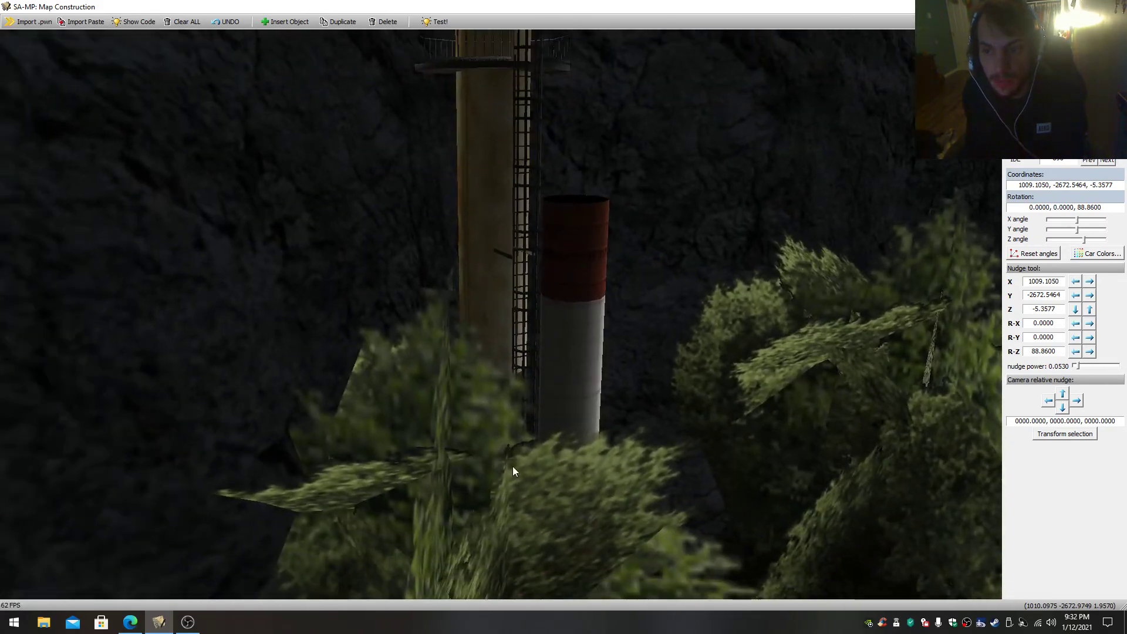
- Fly over to the sandy island with the walled ruin and view its palm-filled courtyard from above
{"action": "left_click", "coordinate": [551, 314]}
{"action": "key", "text": "s"}
{"action": "key", "text": "w"}
{"action": "key", "text": "w"}
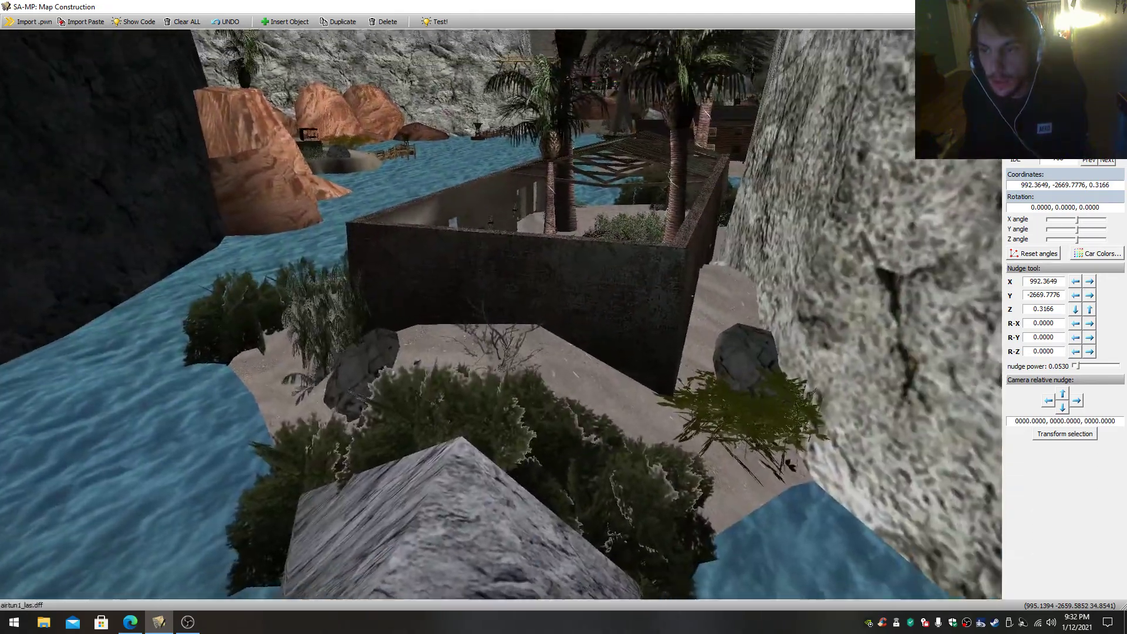
{"action": "key", "text": "w"}
{"action": "key", "text": "s"}
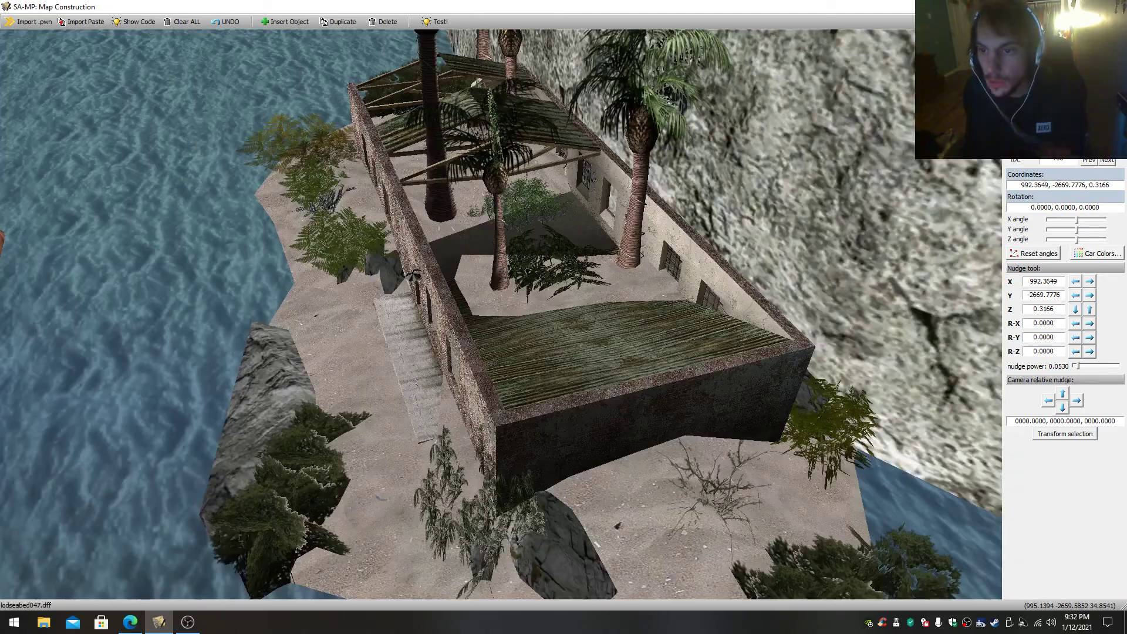
- Fly from the walled ruin to the log cabin on the neighbouring island
{"action": "right_click_drag", "start_coordinate": [539, 324], "coordinate": [538, 317]}
{"action": "left_click", "coordinate": [523, 421]}
{"action": "right_click_drag", "start_coordinate": [523, 421], "coordinate": [645, 382]}
{"action": "key", "text": "s"}
{"action": "key", "text": "w"}
- Select the log cabin, fly inside and select its interior railings and upper gallery
{"action": "key", "text": "w"}
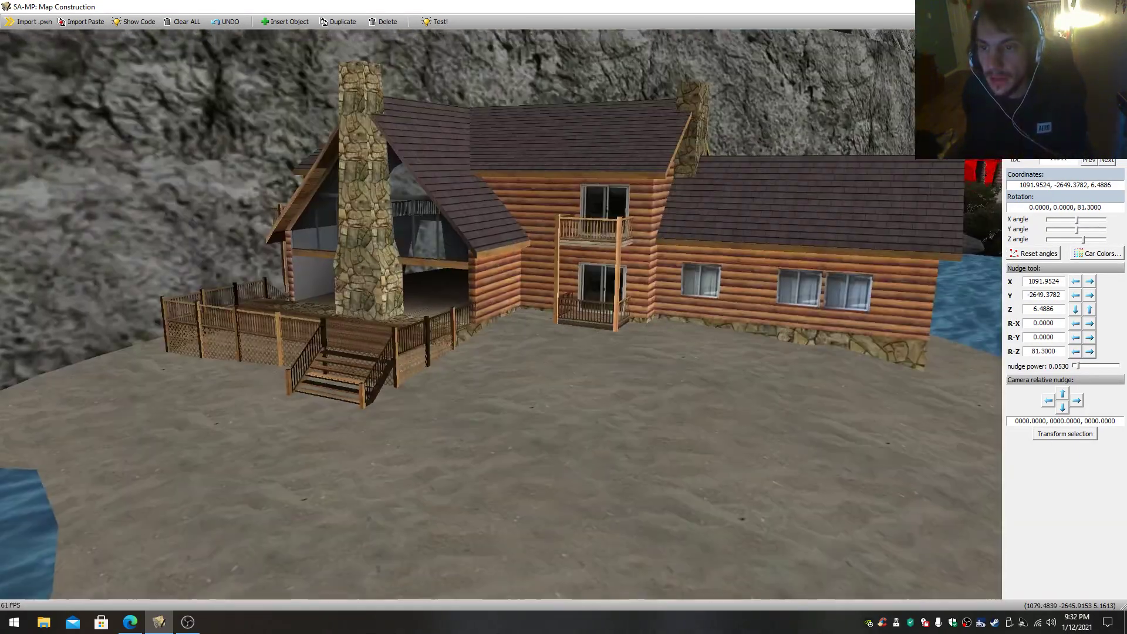
{"action": "left_click", "coordinate": [446, 302]}
{"action": "key", "text": "w"}
{"action": "right_click_drag", "start_coordinate": [474, 372], "coordinate": [479, 311]}
{"action": "key", "text": "s"}
{"action": "key", "text": "w"}
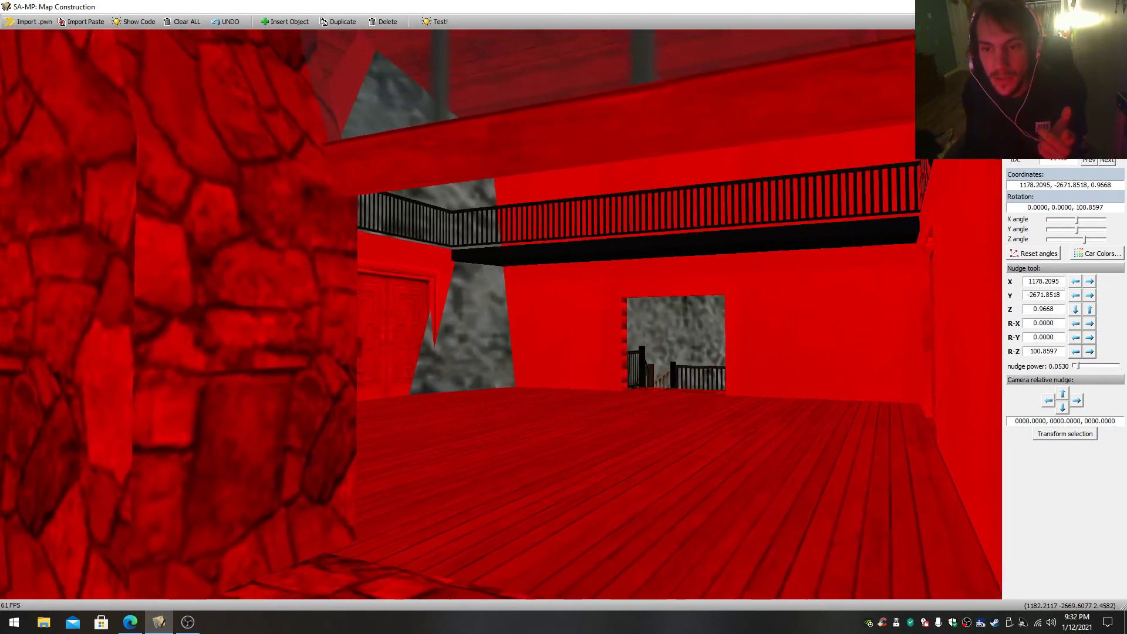
{"action": "right_click_drag", "start_coordinate": [478, 355], "coordinate": [469, 347]}
{"action": "left_click", "coordinate": [507, 347]}
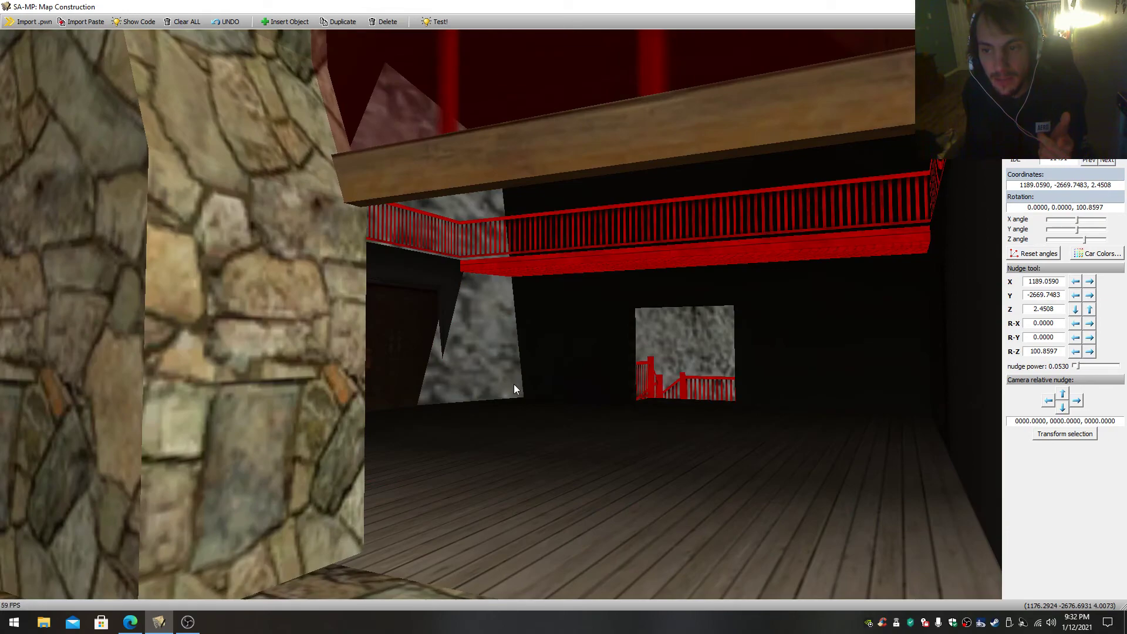
- Pull back out to the cabin's front deck and select the log cabin shell again
{"action": "right_click_drag", "start_coordinate": [495, 382], "coordinate": [494, 464]}
{"action": "key", "text": "s"}
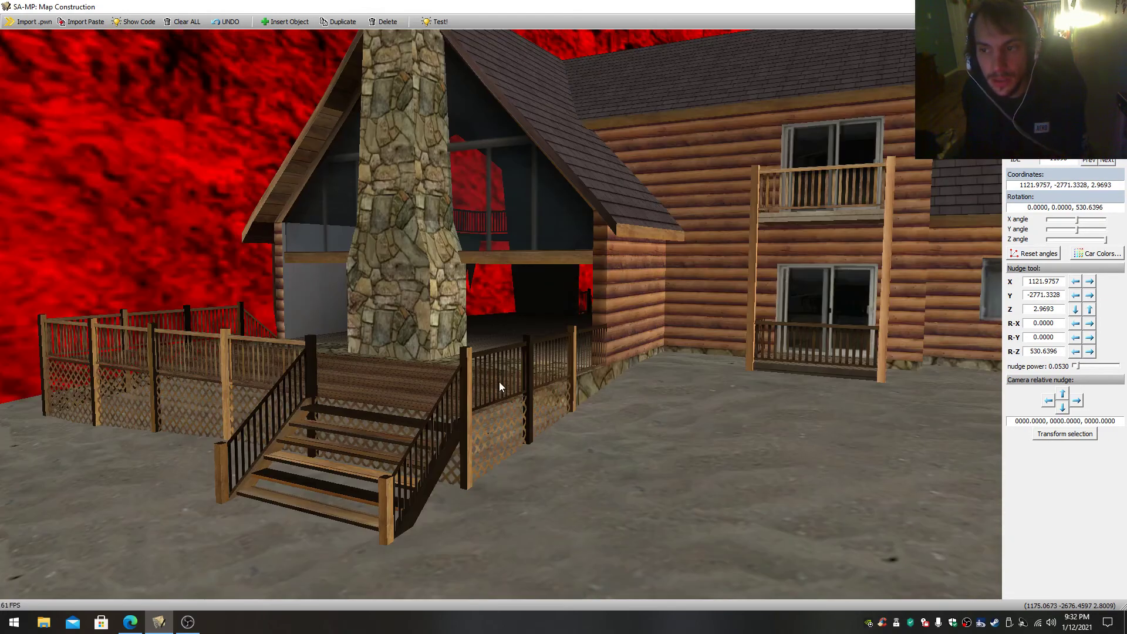
{"action": "left_click", "coordinate": [584, 356]}
{"action": "left_click", "coordinate": [625, 350]}
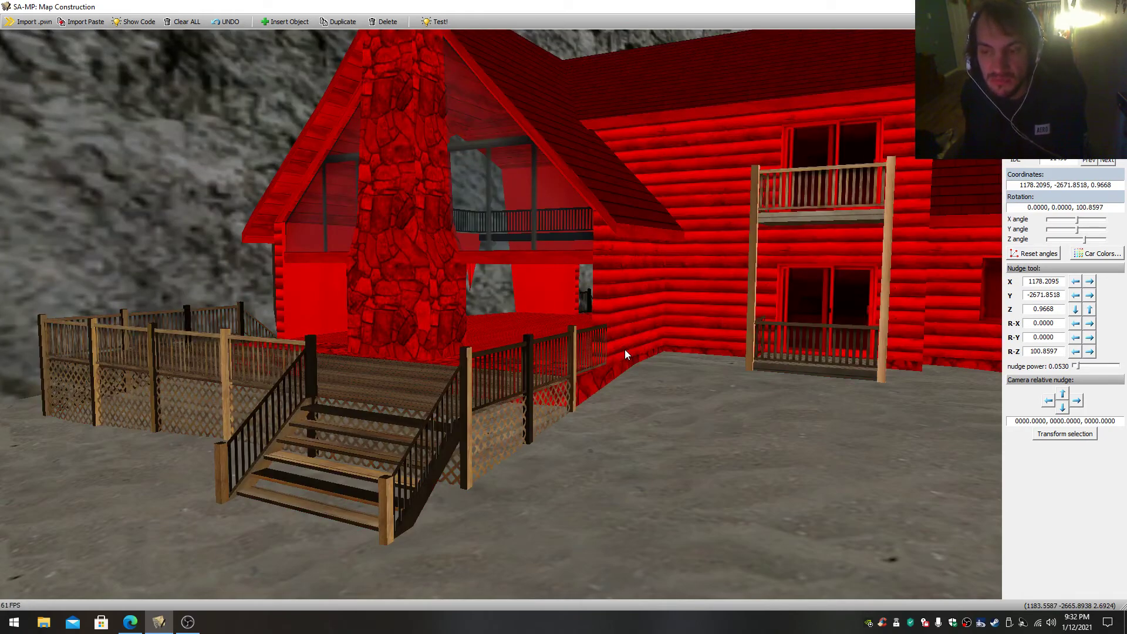
{"action": "scroll", "coordinate": [625, 357], "scroll_direction": "down", "scroll_amount": 1}
{"action": "scroll", "coordinate": [614, 384], "scroll_direction": "up", "scroll_amount": 1}
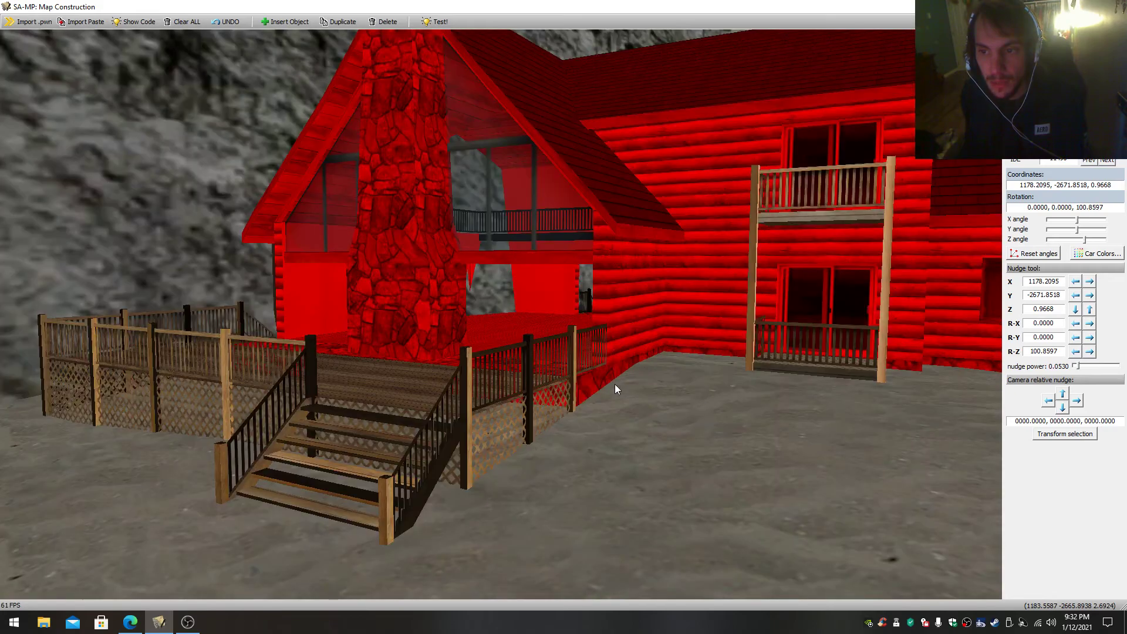
- Select the cliff behind the cabin, then the sand base beneath it, and view the whole island
{"action": "left_click", "coordinate": [499, 302]}
{"action": "scroll", "coordinate": [499, 303], "scroll_direction": "down", "scroll_amount": 1}
{"action": "mouse_move", "coordinate": [499, 302]}
{"action": "right_mouse_down"}
{"action": "mouse_move", "coordinate": [496, 180]}
{"action": "mouse_move", "coordinate": [504, 291]}
{"action": "right_mouse_up"}
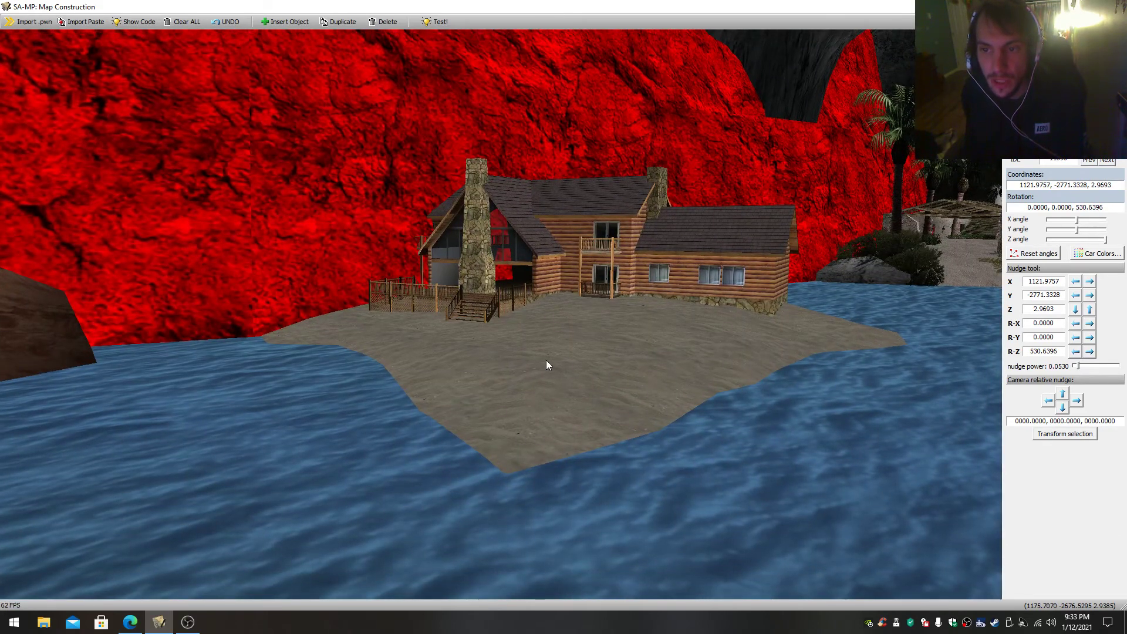
{"action": "left_click", "coordinate": [546, 360]}
{"action": "right_click_drag", "start_coordinate": [546, 360], "coordinate": [639, 304]}
{"action": "key", "text": "w"}
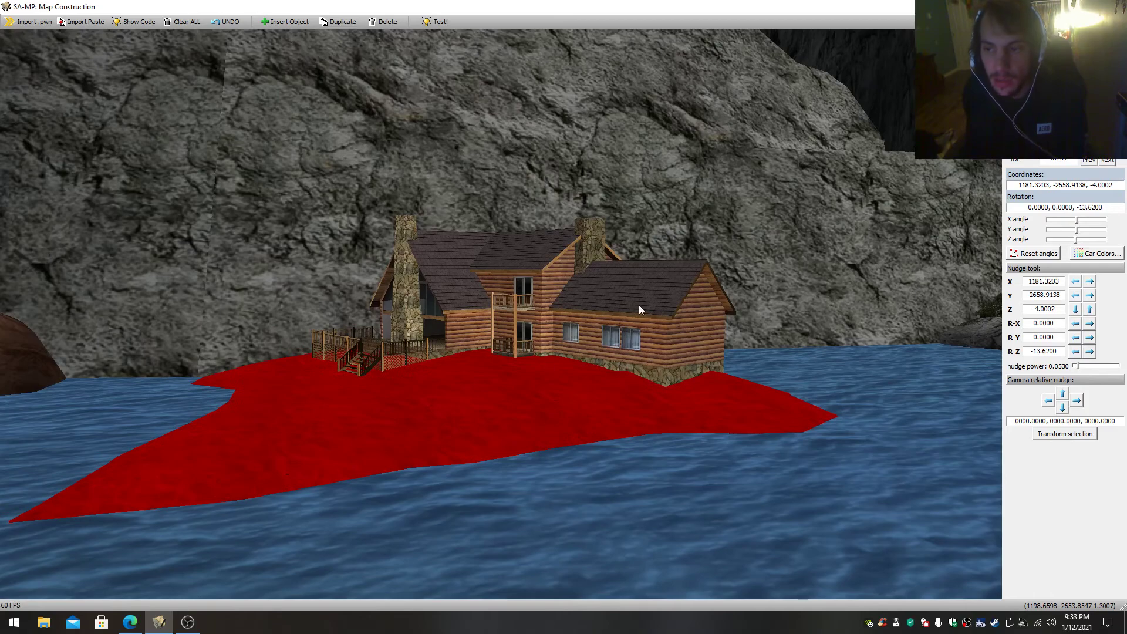
- Select the log cabin, fly to the palm islet and select the blocky building with rooftop canopies
{"action": "left_click", "coordinate": [512, 319]}
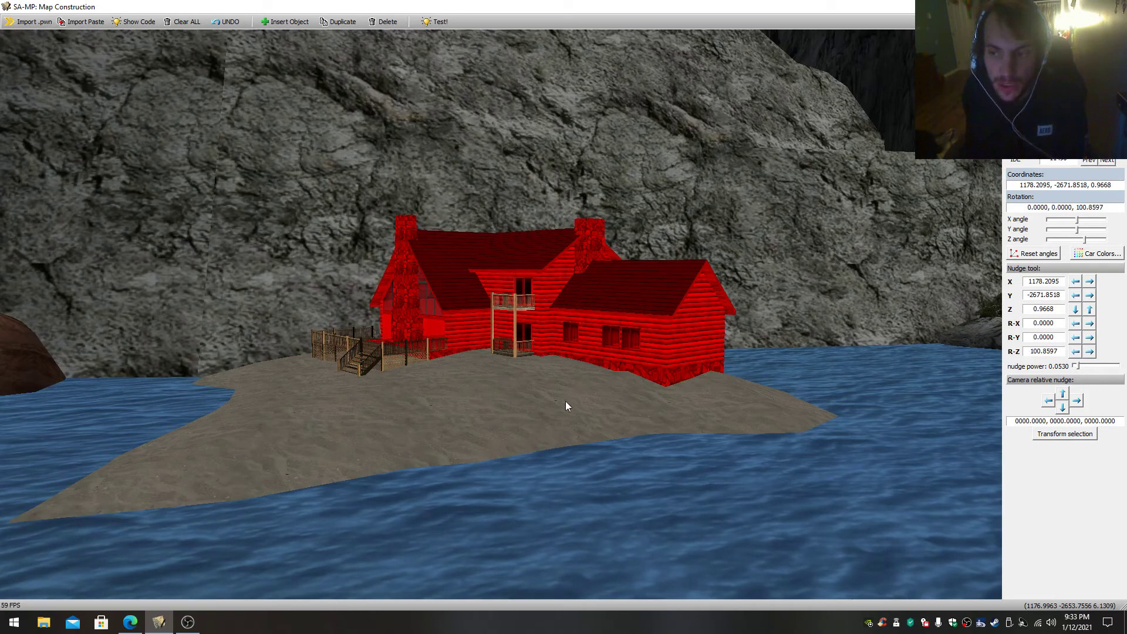
{"action": "right_click_drag", "start_coordinate": [502, 400], "coordinate": [670, 405]}
{"action": "key", "text": "w"}
{"action": "right_click_drag", "start_coordinate": [534, 432], "coordinate": [557, 449]}
{"action": "left_click", "coordinate": [546, 441]}
{"action": "key", "text": "s"}
{"action": "key", "text": "w"}
{"action": "key", "text": "s"}
{"action": "mouse_move", "coordinate": [558, 375]}
{"action": "right_mouse_down"}
{"action": "mouse_move", "coordinate": [593, 394]}
{"action": "mouse_move", "coordinate": [564, 382]}
{"action": "right_mouse_up"}
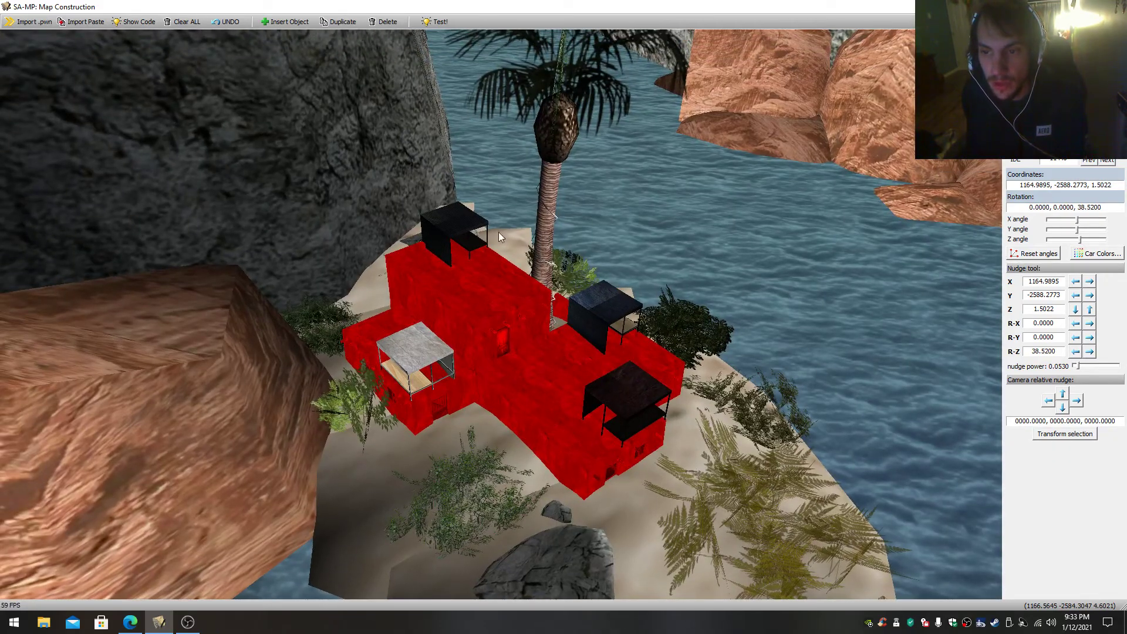
- Leave the canopied building and fly back to the red slide on the cave beach
{"action": "right_click_drag", "start_coordinate": [382, 254], "coordinate": [457, 338]}
{"action": "key", "text": "s"}
{"action": "left_click", "coordinate": [547, 330]}
{"action": "right_click_drag", "start_coordinate": [550, 330], "coordinate": [358, 209]}
{"action": "key", "text": "s"}
{"action": "key", "text": "w"}
{"action": "right_click_drag", "start_coordinate": [593, 311], "coordinate": [530, 334]}
{"action": "key", "text": "w"}
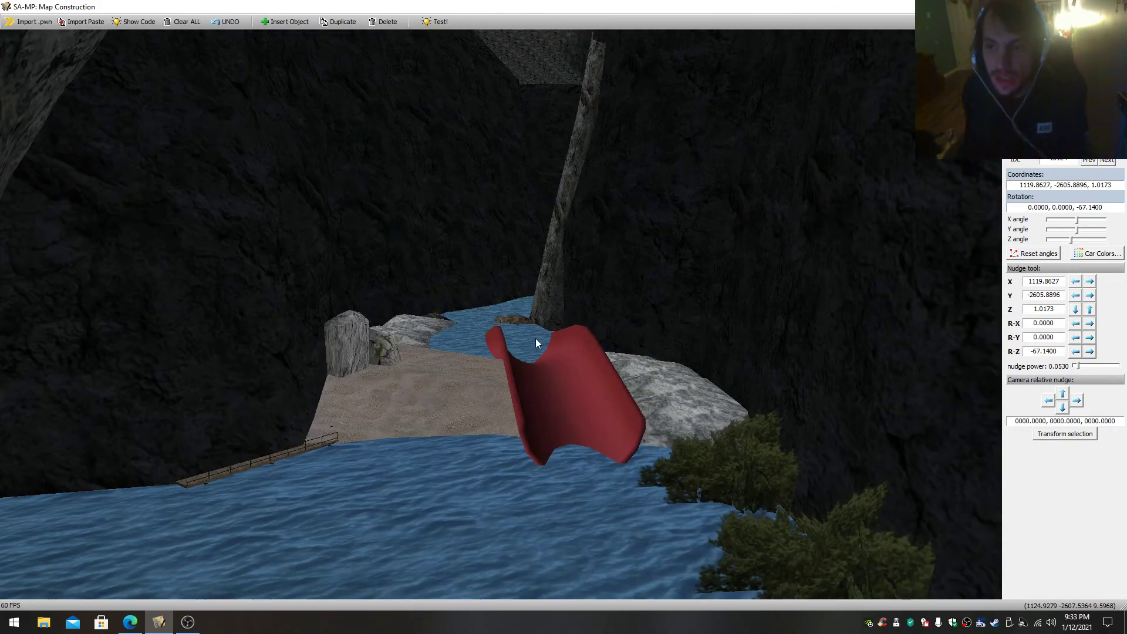
- Select the red slide and fly past it along the channel to the red tower and flag walkway
{"action": "left_click", "coordinate": [575, 372]}
{"action": "right_click_drag", "start_coordinate": [576, 372], "coordinate": [558, 328]}
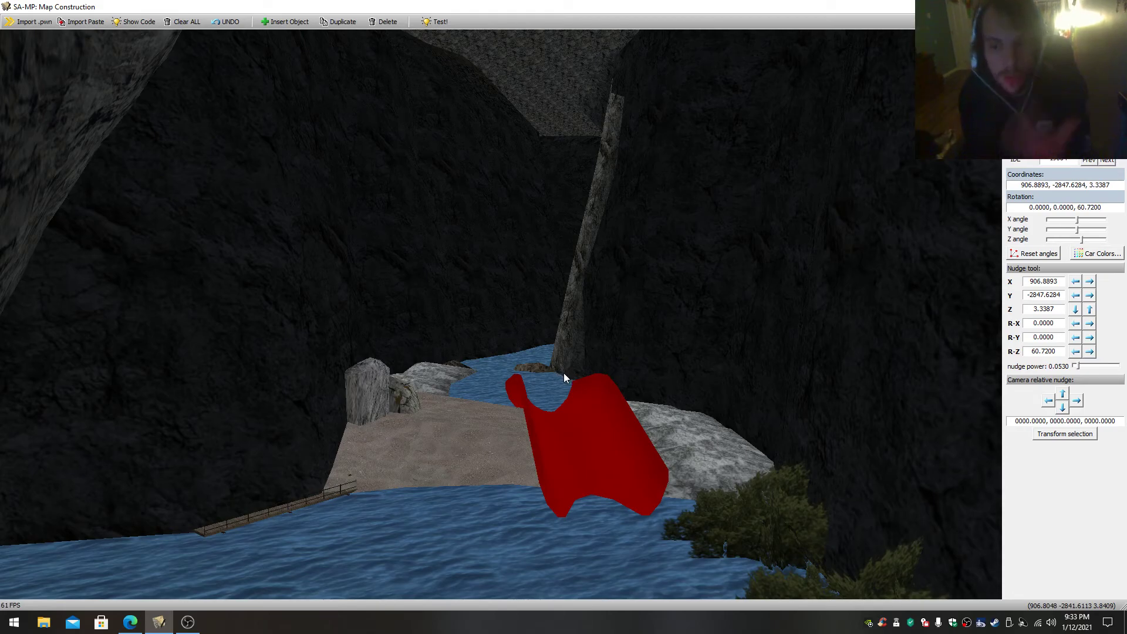
{"action": "key", "text": "w"}
{"action": "mouse_move", "coordinate": [564, 372]}
{"action": "left_mouse_down"}
{"action": "mouse_move", "coordinate": [547, 403]}
{"action": "mouse_move", "coordinate": [587, 408]}
{"action": "mouse_move", "coordinate": [568, 371]}
{"action": "mouse_move", "coordinate": [578, 370]}
{"action": "mouse_move", "coordinate": [564, 374]}
{"action": "left_mouse_up"}
{"action": "key", "text": "w"}
{"action": "key", "text": "s"}
{"action": "key", "text": "w"}
{"action": "key", "text": "w"}
{"action": "key", "text": "s"}
{"action": "key", "text": "w"}
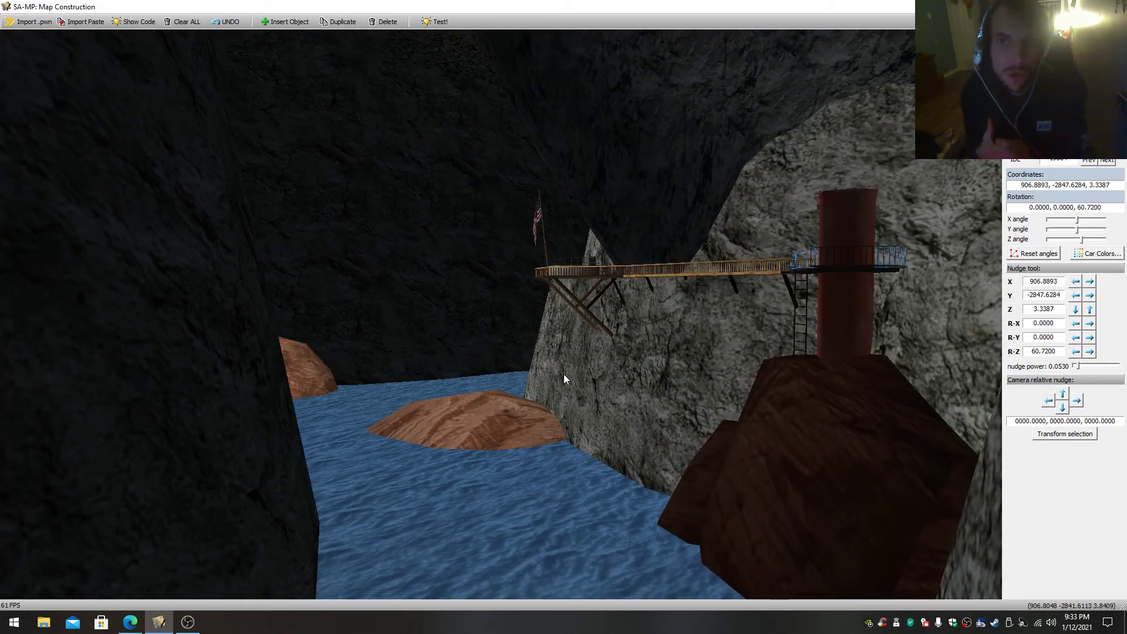
- Fly above the wooden walkway and select the red tower with its ringed platform and ladder
{"action": "key", "text": "w"}
{"action": "left_click_drag", "start_coordinate": [563, 374], "coordinate": [619, 397]}
{"action": "key", "text": "s"}
{"action": "key", "text": "s"}
{"action": "key", "text": "w"}
{"action": "key", "text": "s"}
{"action": "right_click", "coordinate": [773, 423]}
{"action": "mouse_move", "coordinate": [772, 423]}
{"action": "left_mouse_down"}
{"action": "mouse_move", "coordinate": [717, 407]}
{"action": "mouse_move", "coordinate": [755, 411]}
{"action": "left_mouse_up"}
{"action": "right_click", "coordinate": [756, 412]}
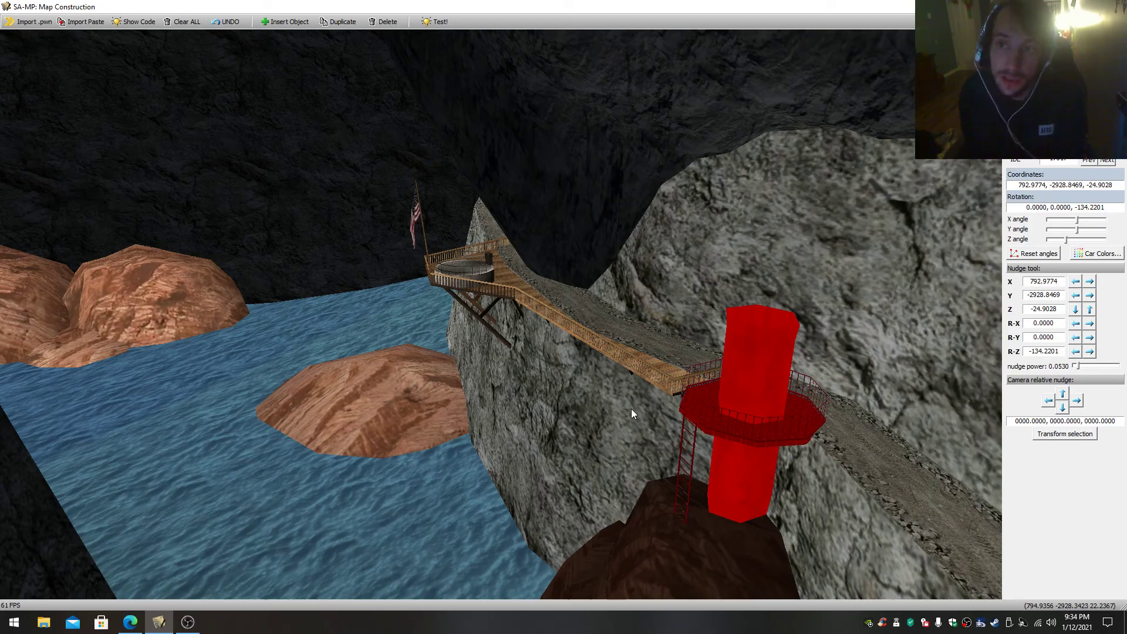
- Fly around the red tower, the wooden walkway and the cliff-side road to examine the area
{"action": "left_click_drag", "start_coordinate": [627, 409], "coordinate": [558, 365]}
{"action": "key", "text": "w"}
{"action": "key", "text": "s"}
{"action": "key", "text": "w"}
{"action": "left_click_drag", "start_coordinate": [578, 469], "coordinate": [613, 514]}
{"action": "left_click_drag", "start_coordinate": [514, 379], "coordinate": [470, 459]}
{"action": "key", "text": "s"}
{"action": "key", "text": "s"}
{"action": "key", "text": "w"}
{"action": "key", "text": "s"}
{"action": "key", "text": "w"}
{"action": "key", "text": "s"}
{"action": "key", "text": "w"}
{"action": "key", "text": "s"}
{"action": "key", "text": "w"}
{"action": "key", "text": "s"}
{"action": "key", "text": "w"}
- Select an object near the waterline and view the flag platform and cliff-side road from a distance
{"action": "key", "text": "s"}
{"action": "key", "text": "s"}
{"action": "left_click_drag", "start_coordinate": [529, 397], "coordinate": [500, 413]}
{"action": "key", "text": "s"}
{"action": "key", "text": "w"}
{"action": "left_click_drag", "start_coordinate": [593, 192], "coordinate": [579, 200]}
{"action": "left_click", "coordinate": [618, 232]}
{"action": "key", "text": "w"}
{"action": "mouse_move", "coordinate": [618, 232]}
{"action": "left_mouse_down"}
{"action": "mouse_move", "coordinate": [618, 212]}
{"action": "mouse_move", "coordinate": [591, 240]}
{"action": "mouse_move", "coordinate": [497, 222]}
{"action": "mouse_move", "coordinate": [492, 236]}
{"action": "mouse_move", "coordinate": [458, 236]}
{"action": "mouse_move", "coordinate": [602, 218]}
{"action": "mouse_move", "coordinate": [589, 215]}
{"action": "mouse_move", "coordinate": [610, 235]}
{"action": "left_mouse_up"}
{"action": "key", "text": "s"}
{"action": "key", "text": "w"}
{"action": "key", "text": "w"}
{"action": "left_click_drag", "start_coordinate": [322, 293], "coordinate": [529, 361]}
{"action": "key", "text": "w"}
{"action": "key", "text": "w"}
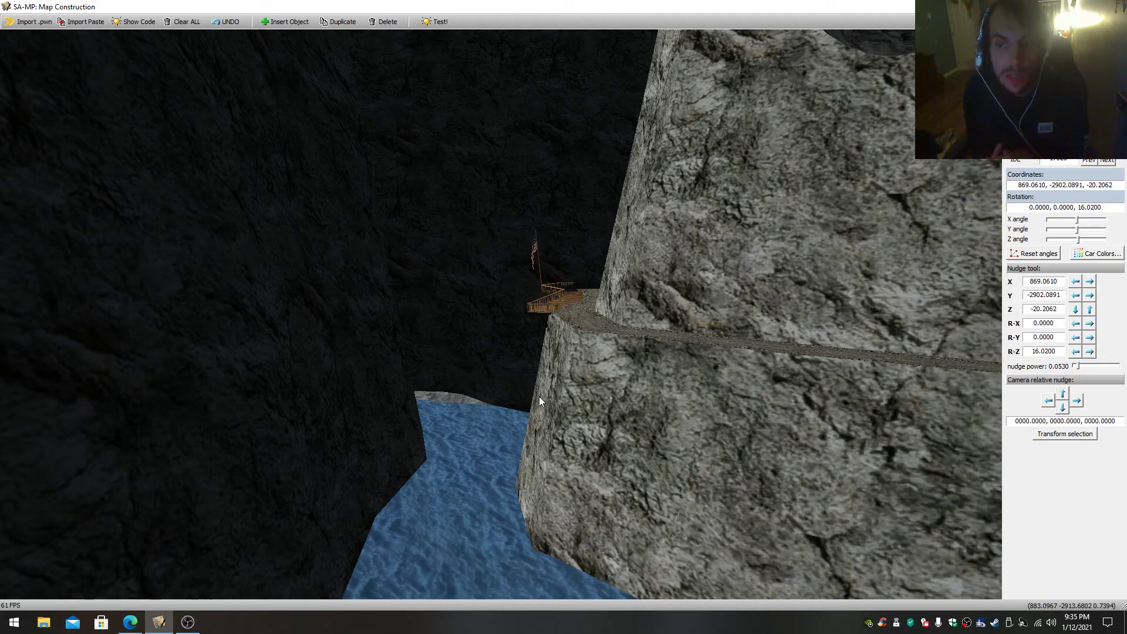
- Fly along the water channel past the flag platform to the waterfall among the red rocks
{"action": "left_click_drag", "start_coordinate": [538, 393], "coordinate": [602, 365]}
{"action": "key", "text": "w"}
{"action": "key", "text": "w"}
{"action": "key", "text": "w"}
{"action": "key", "text": "w"}
{"action": "key", "text": "s"}
{"action": "key", "text": "w"}
{"action": "key", "text": "w"}
{"action": "key", "text": "w"}
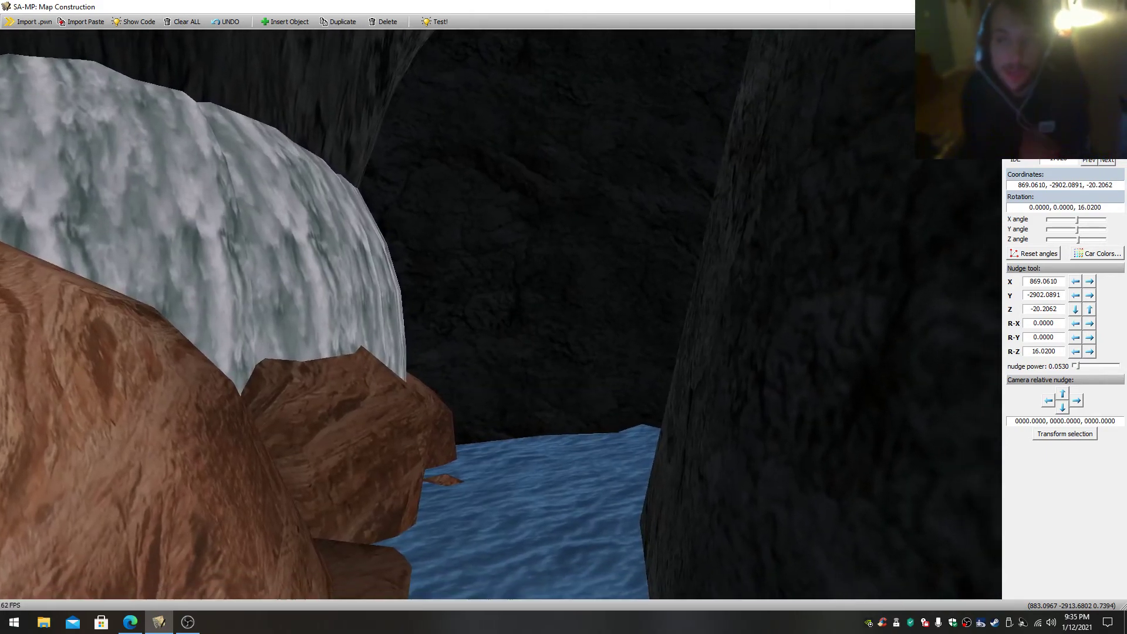
- Fly from the waterfall up to the cliff-side road and its tunnel opening beneath the dark slab
{"action": "key", "text": "w"}
{"action": "left_click_drag", "start_coordinate": [500, 329], "coordinate": [898, 309]}
{"action": "key", "text": "s"}
{"action": "key", "text": "w"}
{"action": "key", "text": "s"}
{"action": "key", "text": "w"}
{"action": "key", "text": "w"}
{"action": "key", "text": "w"}
{"action": "key", "text": "s"}
{"action": "key", "text": "w"}
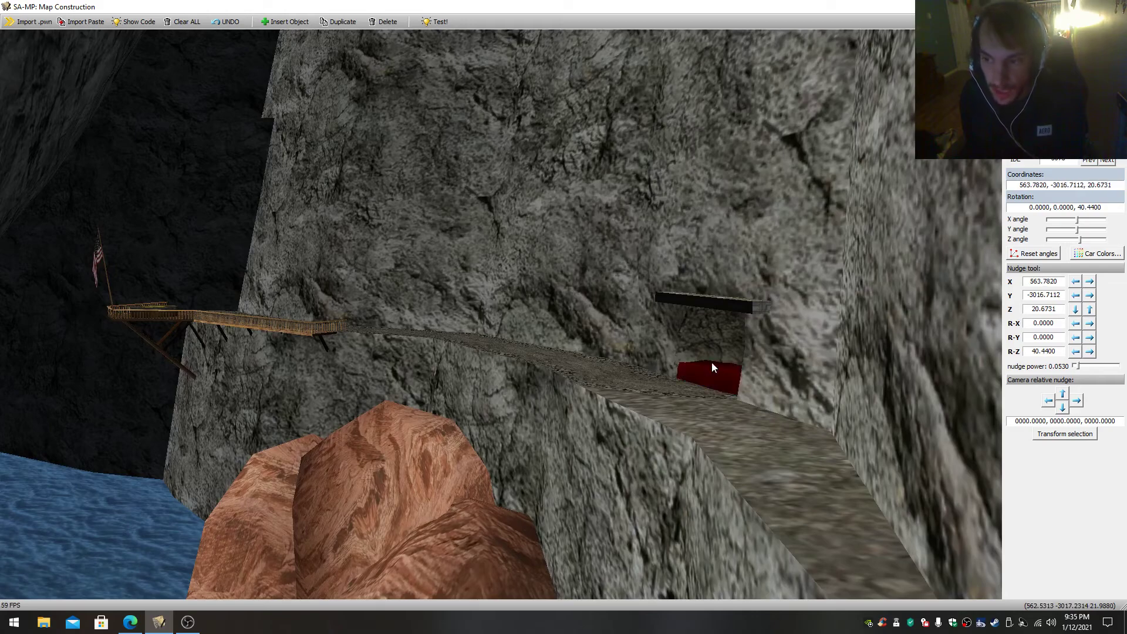
- Select the dark slab above the cliff-side tunnel opening and fly through the tunnel to the blue container
{"action": "left_click", "coordinate": [710, 301]}
{"action": "key", "text": "w"}
{"action": "left_click_drag", "start_coordinate": [705, 392], "coordinate": [871, 387]}
{"action": "key", "text": "s"}
{"action": "key", "text": "w"}
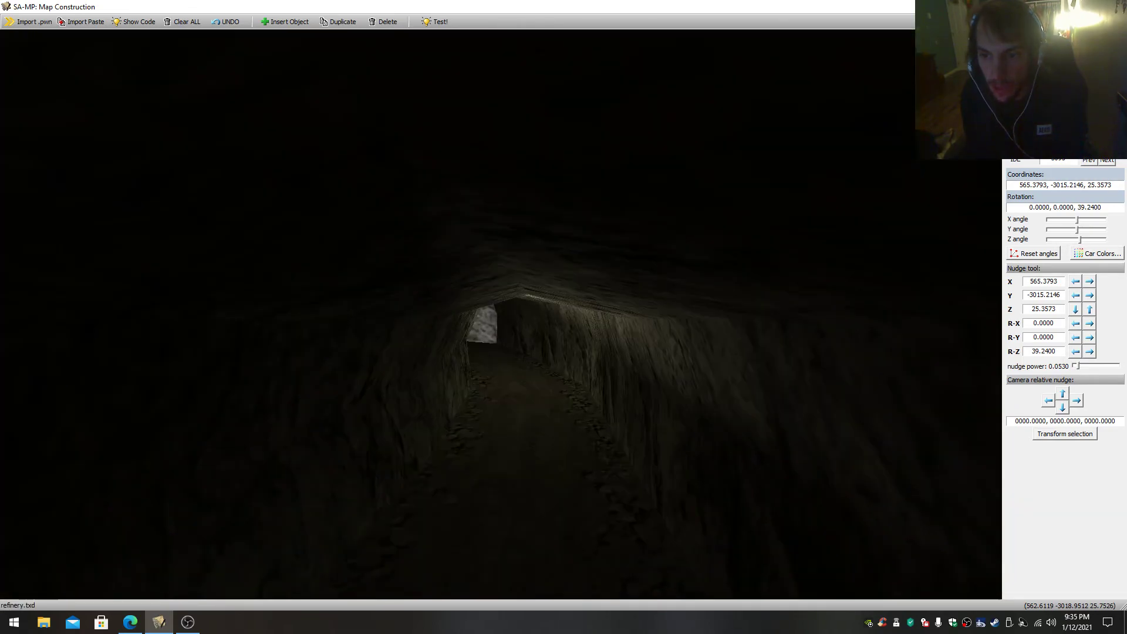
{"action": "key", "text": "w"}
{"action": "left_click_drag", "start_coordinate": [737, 392], "coordinate": [458, 392]}
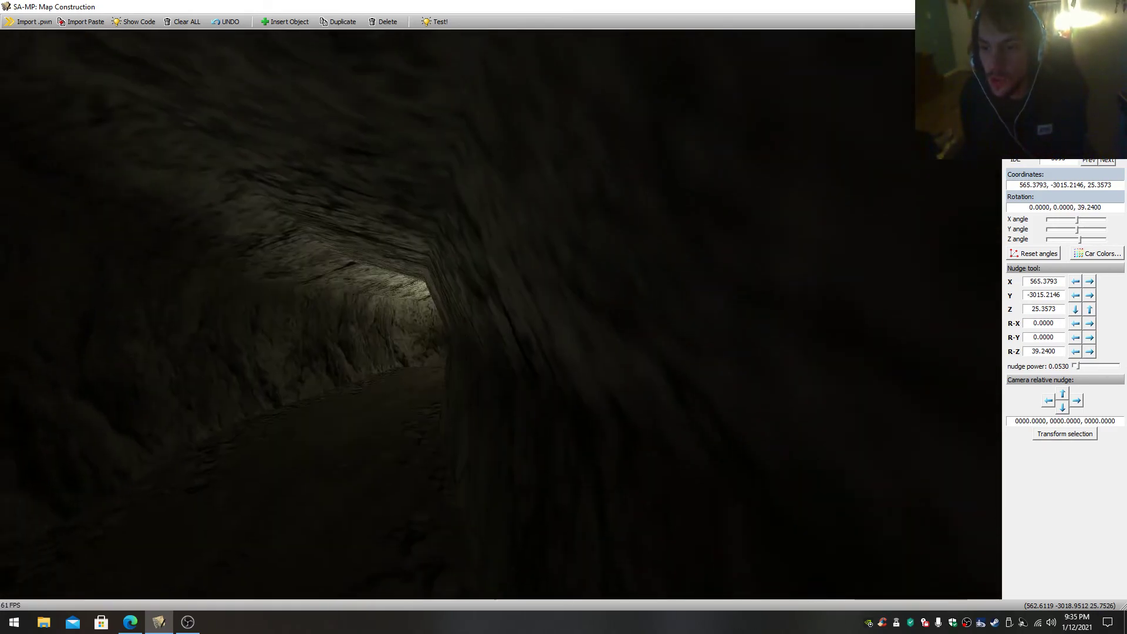
{"action": "key", "text": "w"}
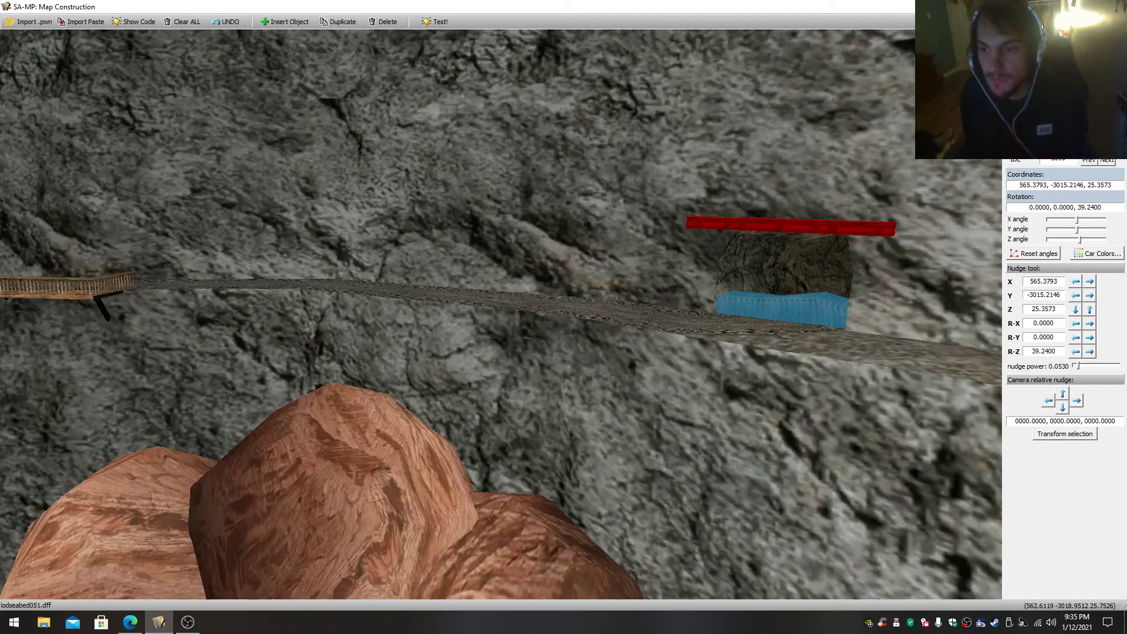
- Return outside the tunnel, select the red rock formation below the cliff-side road and view the opening
{"action": "left_click_drag", "start_coordinate": [501, 314], "coordinate": [515, 308]}
{"action": "left_click_drag", "start_coordinate": [686, 394], "coordinate": [593, 438]}
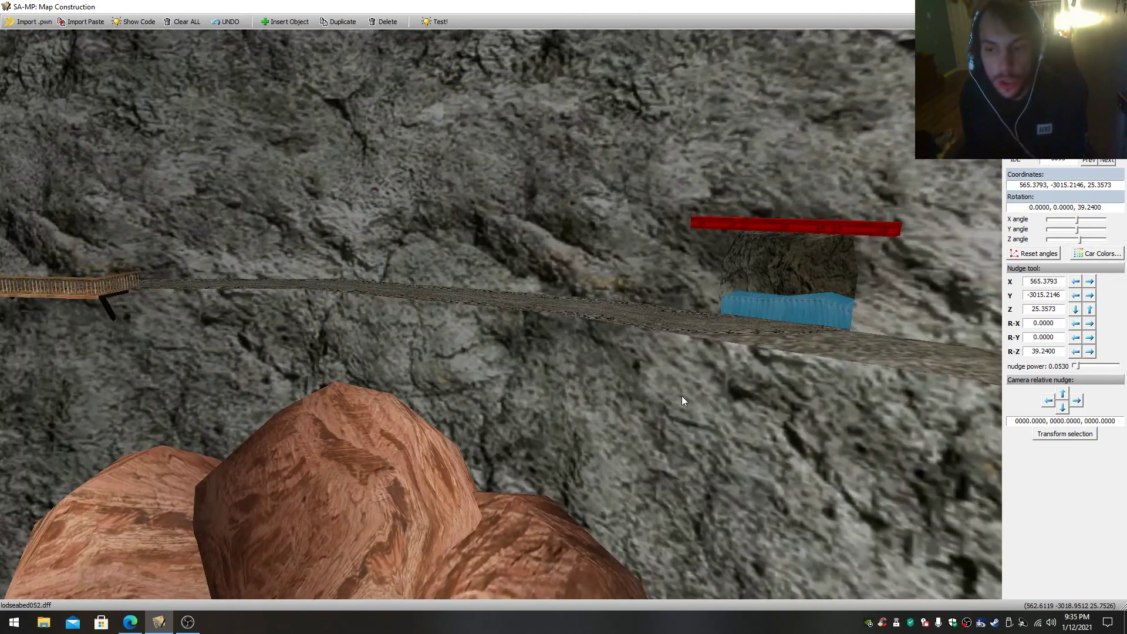
{"action": "left_click", "coordinate": [419, 458]}
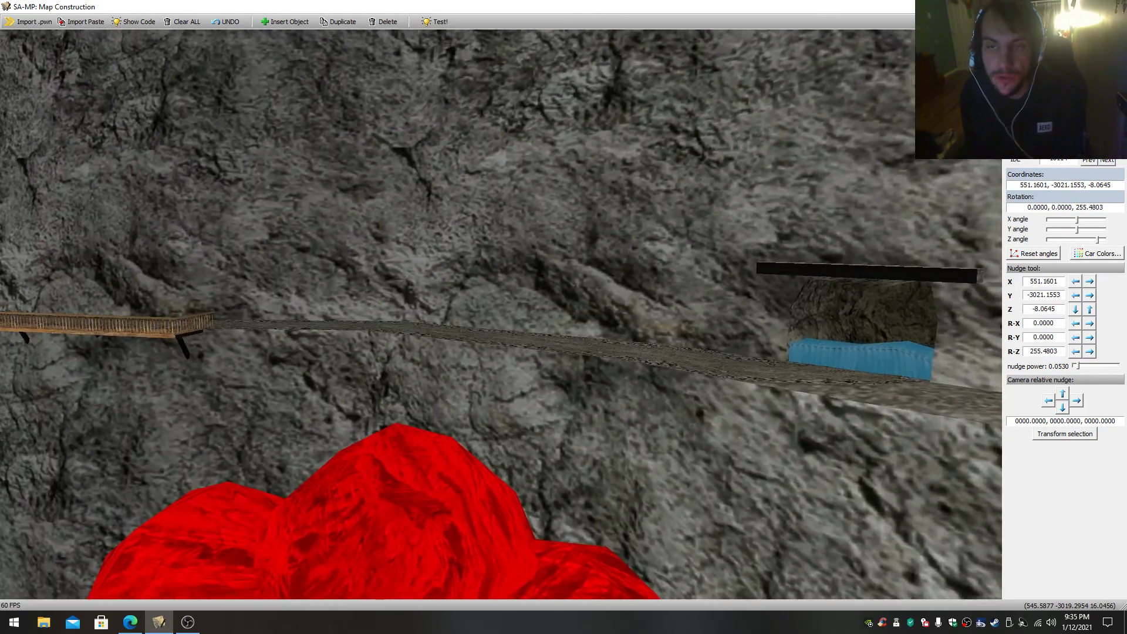
{"action": "left_click_drag", "start_coordinate": [501, 315], "coordinate": [599, 293]}
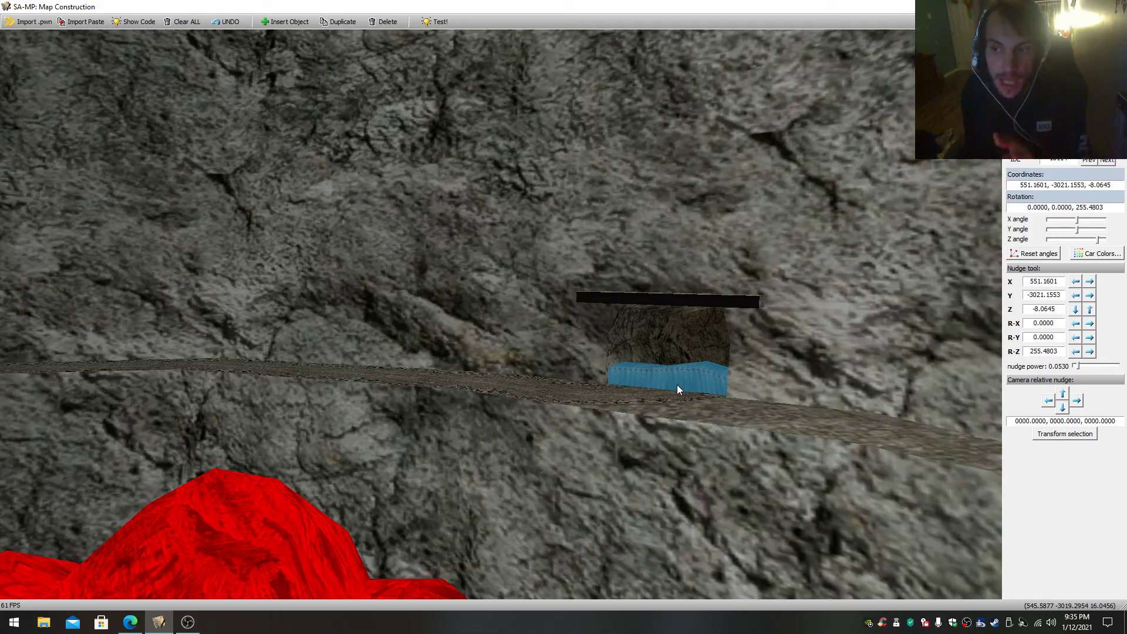
{"action": "mouse_move", "coordinate": [586, 399]}
{"action": "left_mouse_down"}
{"action": "mouse_move", "coordinate": [585, 362]}
{"action": "mouse_move", "coordinate": [588, 385]}
{"action": "left_mouse_up"}
- Fly from the tunnel opening to the wooden flag platform above the water channel
{"action": "left_click_drag", "start_coordinate": [622, 329], "coordinate": [469, 311]}
{"action": "key", "text": "w"}
{"action": "key", "text": "s"}
{"action": "key", "text": "w"}
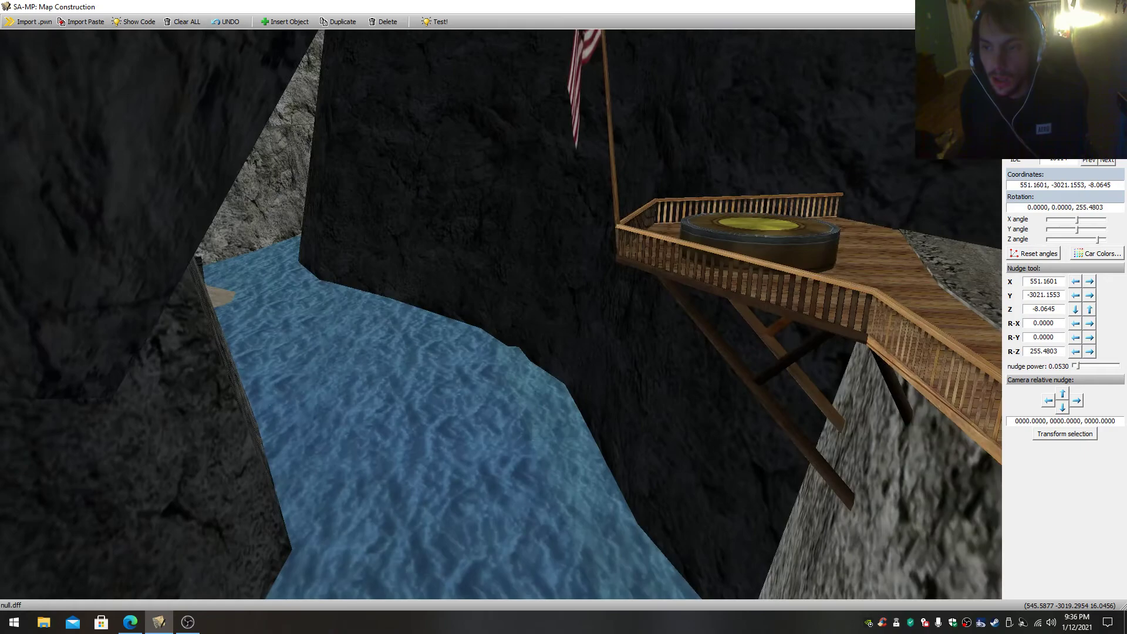
{"action": "key", "text": "s"}
{"action": "left_click_drag", "start_coordinate": [738, 326], "coordinate": [761, 310]}
- Select the round base on the flag platform's wooden deck and examine it
{"action": "left_click", "coordinate": [665, 286]}
{"action": "key", "text": "s"}
{"action": "key", "text": "w"}
{"action": "mouse_move", "coordinate": [529, 330]}
{"action": "left_mouse_down"}
{"action": "mouse_move", "coordinate": [526, 298]}
{"action": "mouse_move", "coordinate": [519, 348]}
{"action": "mouse_move", "coordinate": [526, 333]}
{"action": "left_mouse_up"}
{"action": "key", "text": "s"}
{"action": "key", "text": "w"}
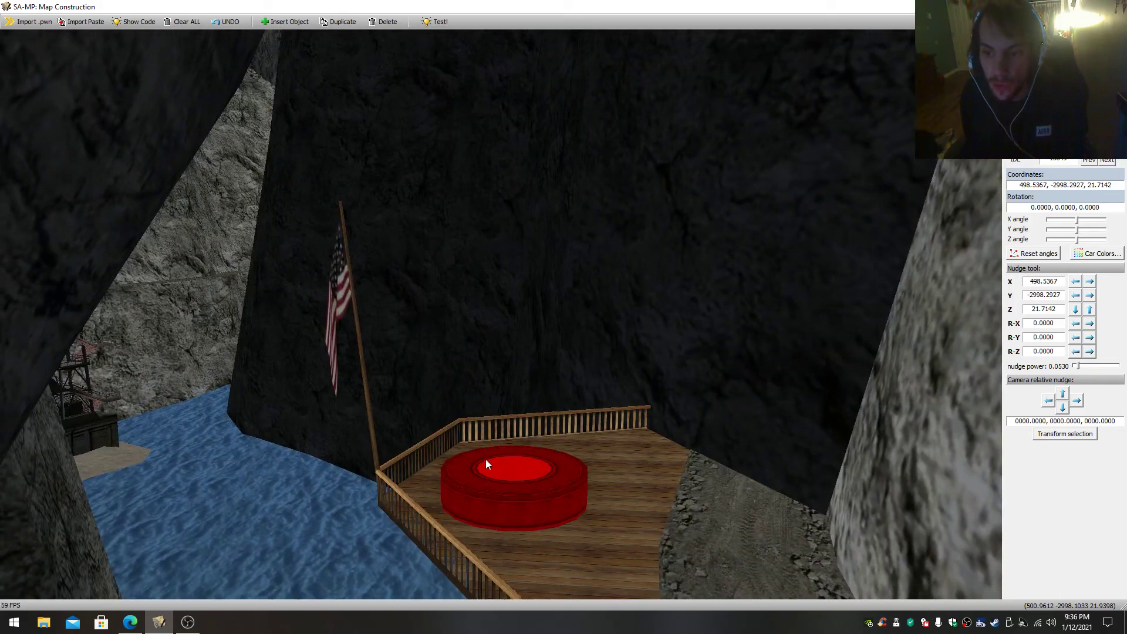
{"action": "key", "text": "w"}
- View the dark tower on the sand island and select an object at its foot
{"action": "left_click_drag", "start_coordinate": [647, 440], "coordinate": [561, 438]}
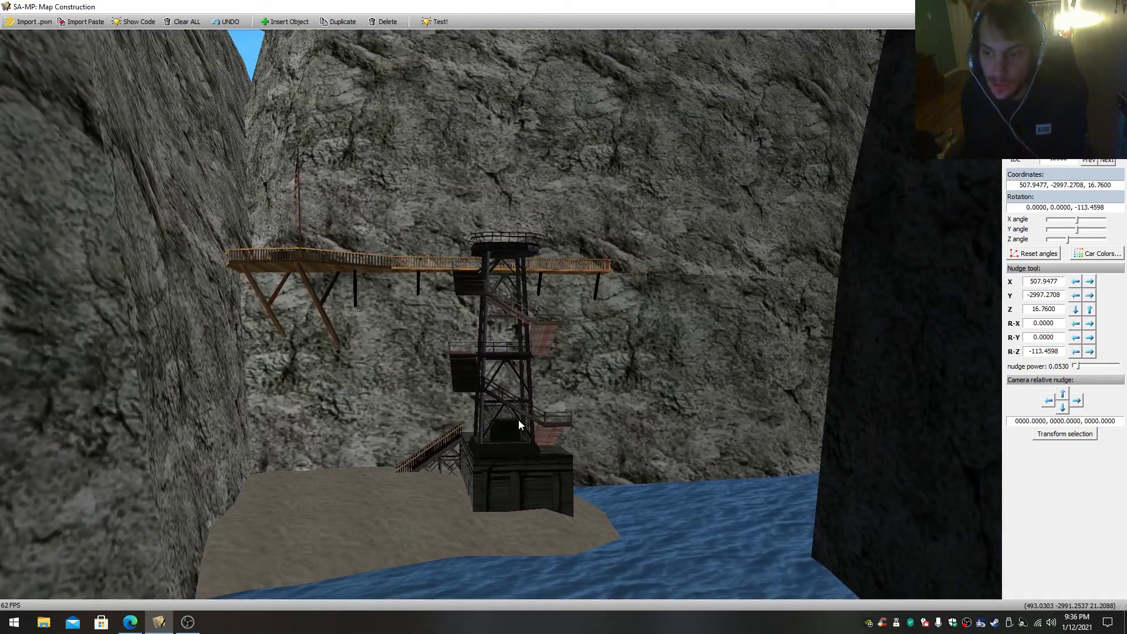
{"action": "left_click", "coordinate": [520, 411]}
{"action": "left_click_drag", "start_coordinate": [520, 411], "coordinate": [446, 152]}
{"action": "left_click_drag", "start_coordinate": [501, 314], "coordinate": [544, 324]}
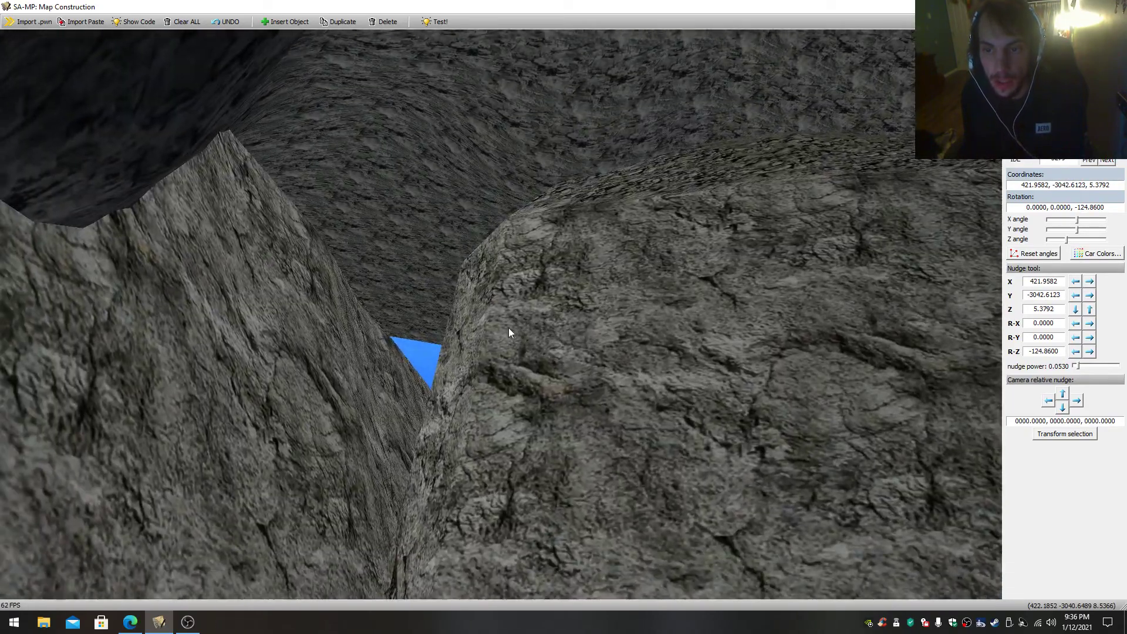
- Fly between the rock walls to the water beside the long metal-roofed building
{"action": "left_click_drag", "start_coordinate": [419, 377], "coordinate": [308, 260]}
{"action": "key", "text": "s"}
{"action": "key", "text": "w"}
{"action": "key", "text": "w"}
{"action": "key", "text": "w"}
{"action": "key", "text": "s"}
{"action": "key", "text": "w"}
{"action": "key", "text": "s"}
{"action": "key", "text": "w"}
{"action": "key", "text": "w"}
{"action": "key", "text": "s"}
{"action": "key", "text": "w"}
{"action": "key", "text": "w"}
{"action": "key", "text": "s"}
{"action": "key", "text": "w"}
{"action": "key", "text": "w"}
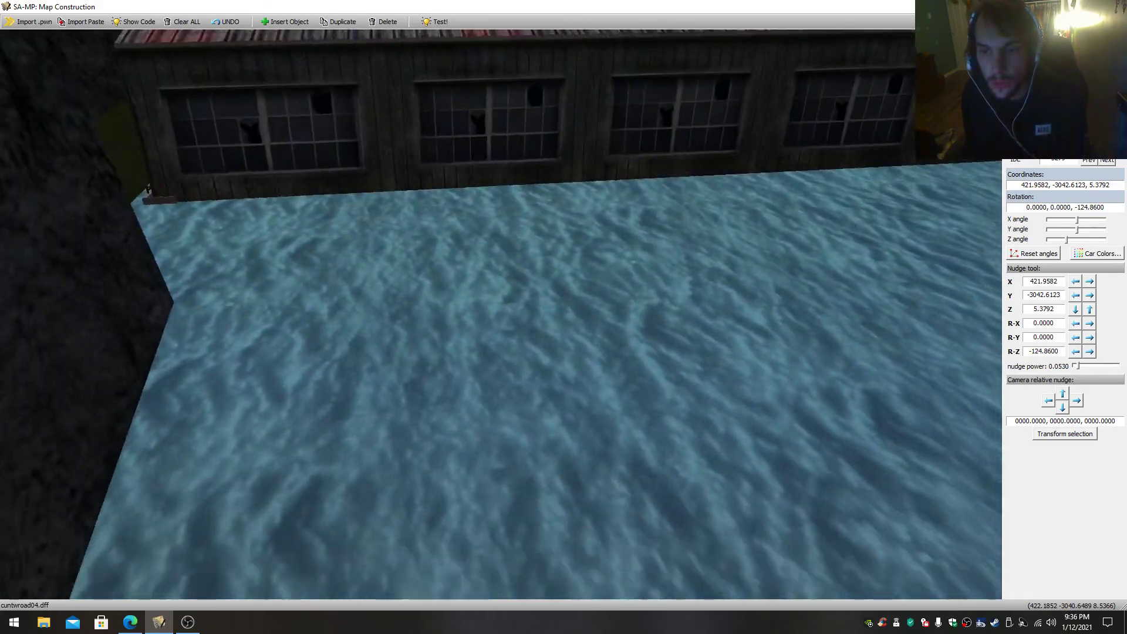
- Examine the helipad beside the metal-roofed building, selecting the helipad and the sand island beneath it
{"action": "key", "text": "s"}
{"action": "key", "text": "w"}
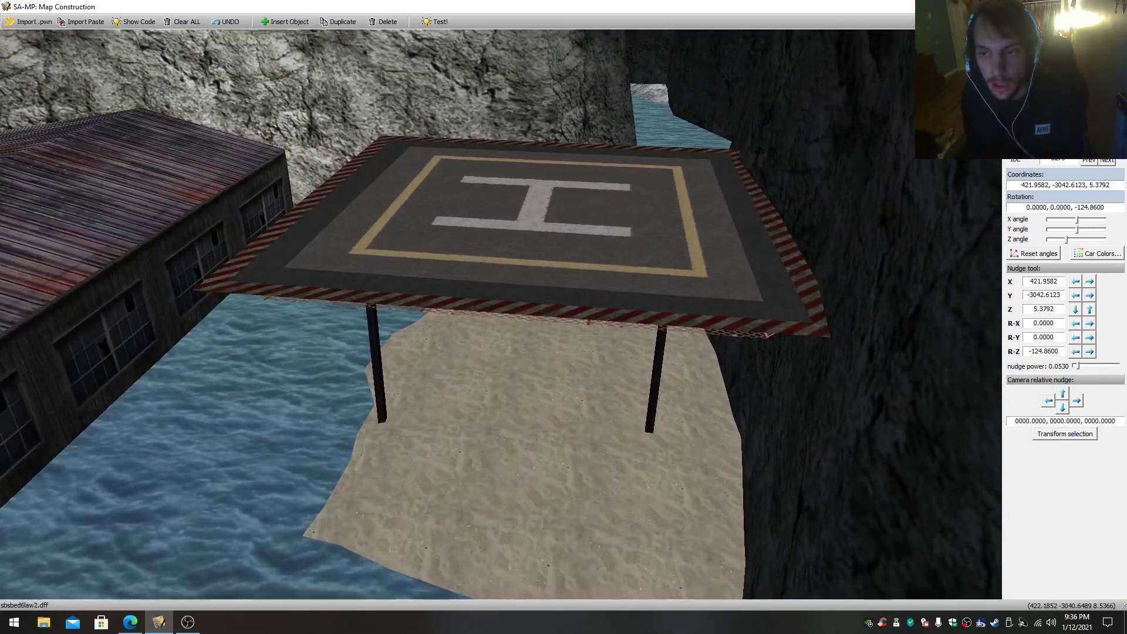
{"action": "key", "text": "s"}
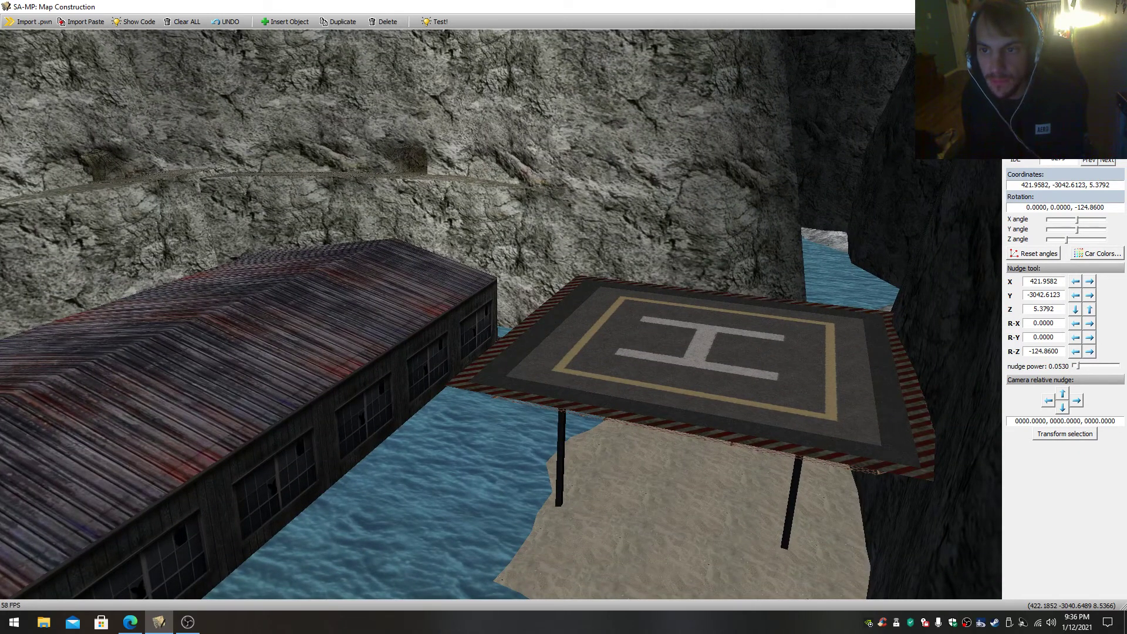
{"action": "left_click_drag", "start_coordinate": [456, 448], "coordinate": [541, 392]}
{"action": "left_click", "coordinate": [456, 447]}
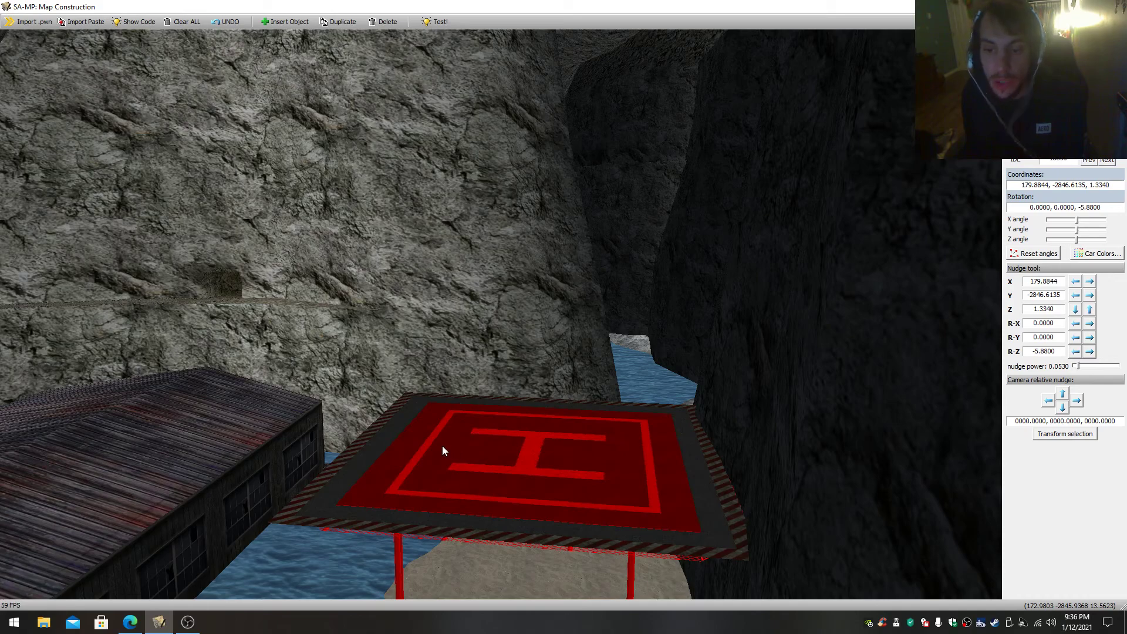
{"action": "left_click", "coordinate": [470, 417]}
{"action": "left_click_drag", "start_coordinate": [495, 437], "coordinate": [757, 383]}
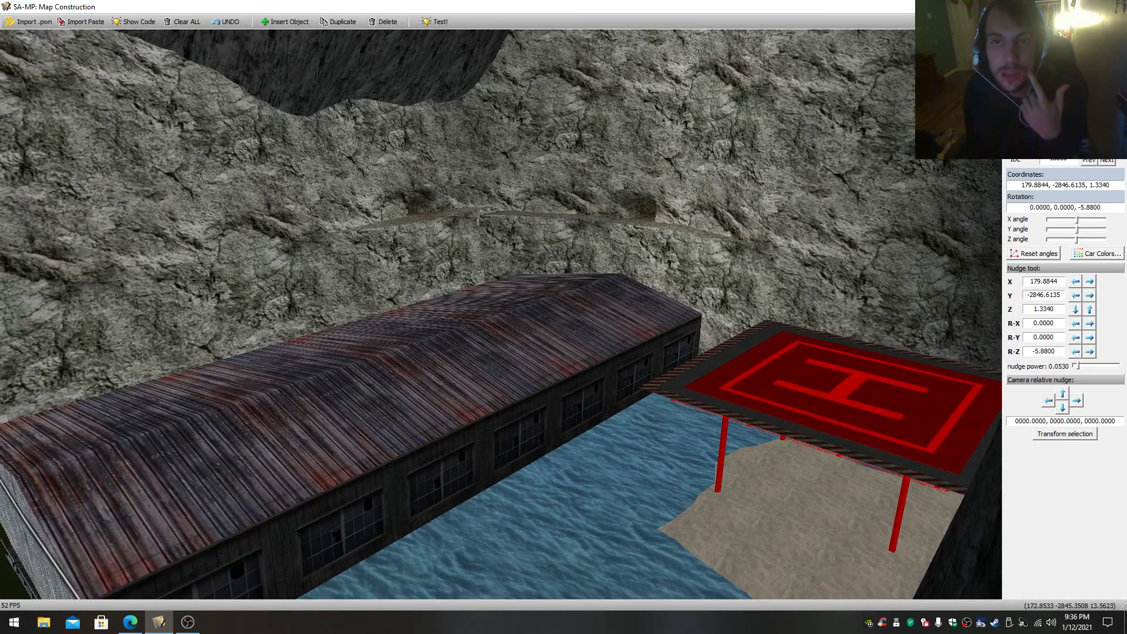
{"action": "left_click_drag", "start_coordinate": [702, 315], "coordinate": [632, 464]}
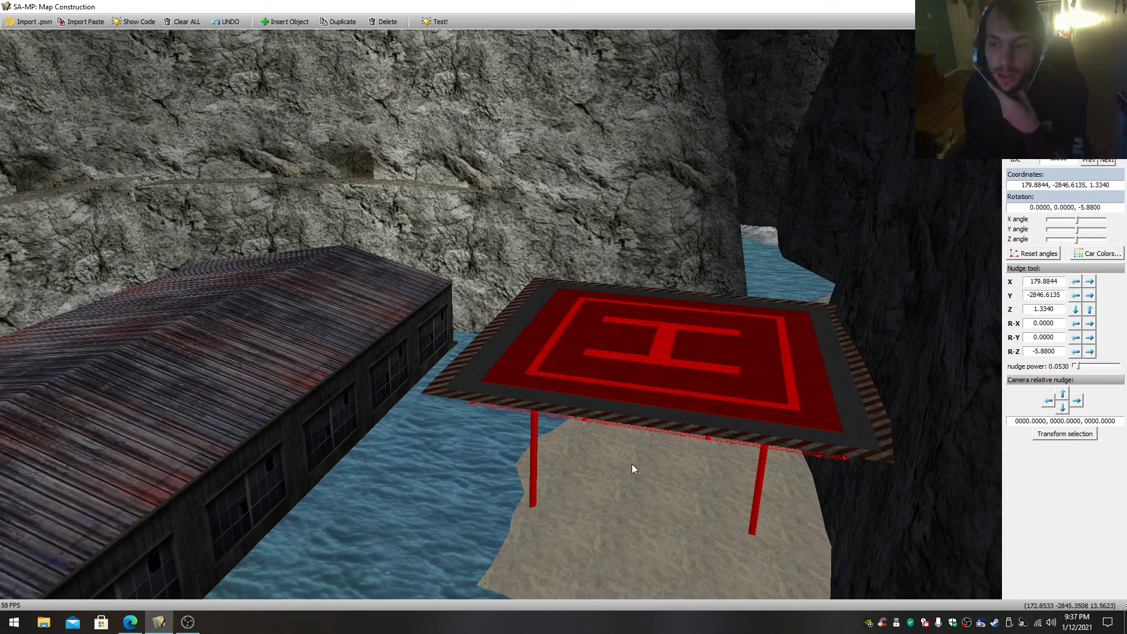
{"action": "left_click", "coordinate": [632, 464]}
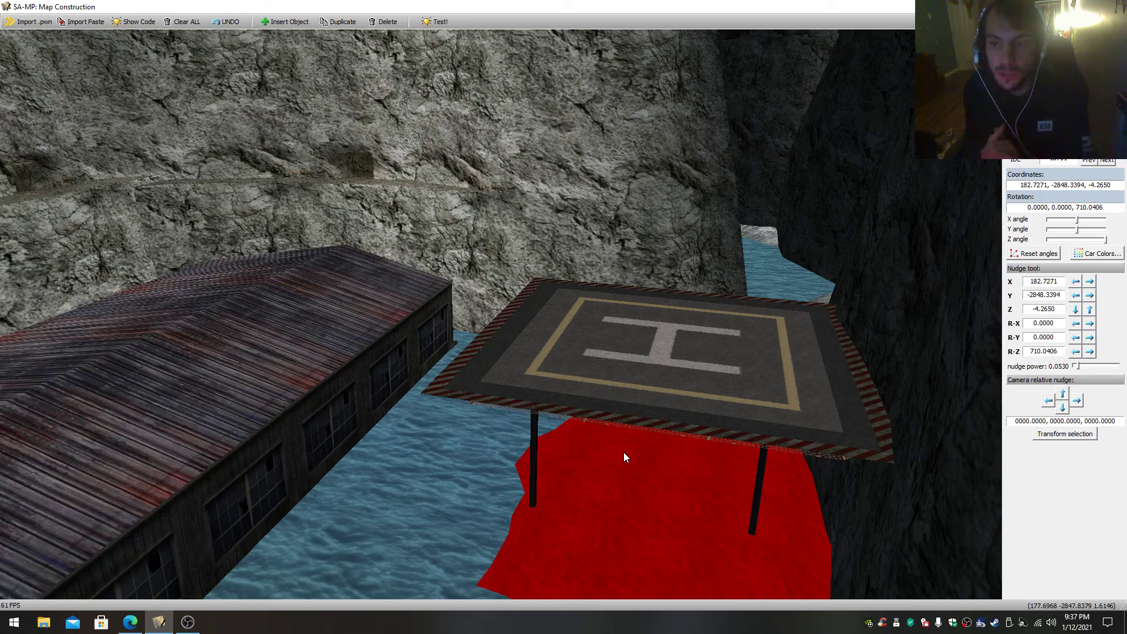
- Fly around the metal-roofed building and into its interior beneath the roof trusses
{"action": "left_click_drag", "start_coordinate": [612, 449], "coordinate": [429, 470]}
{"action": "key", "text": "w"}
{"action": "left_click_drag", "start_coordinate": [501, 314], "coordinate": [317, 308]}
{"action": "key", "text": "s"}
{"action": "key", "text": "w"}
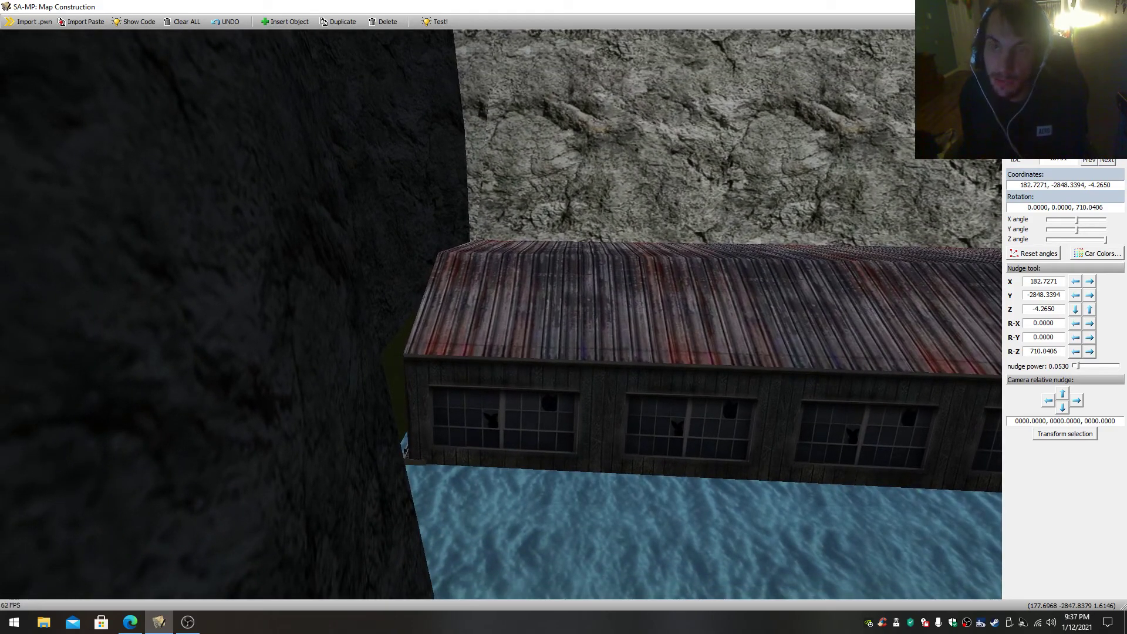
{"action": "key", "text": "w"}
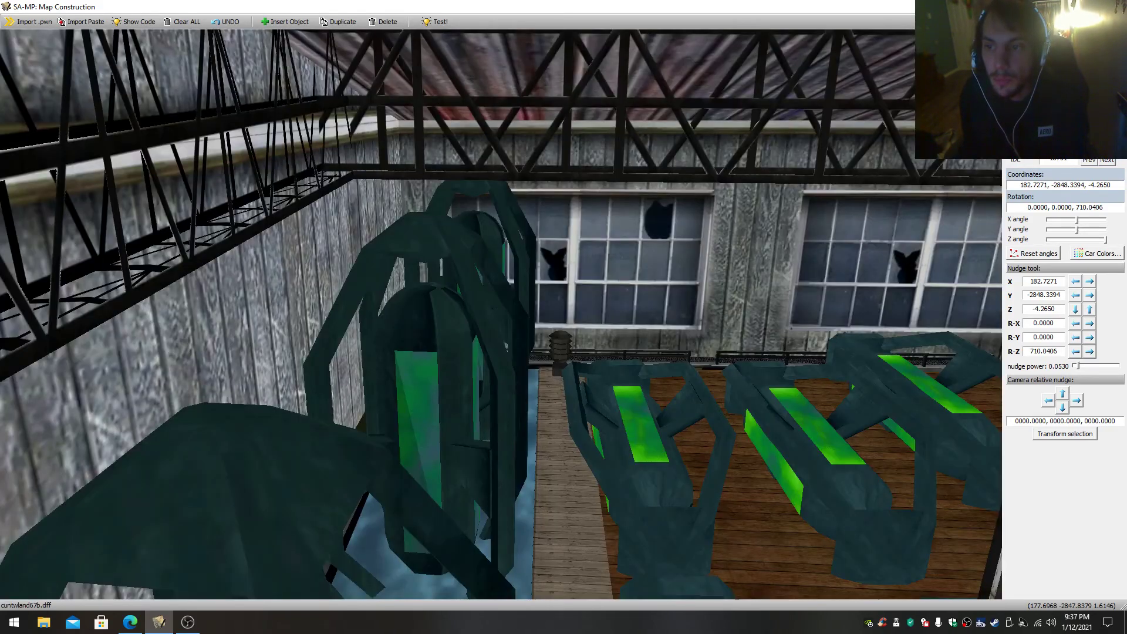
{"action": "key", "text": "s"}
{"action": "left_click_drag", "start_coordinate": [501, 314], "coordinate": [772, 263]}
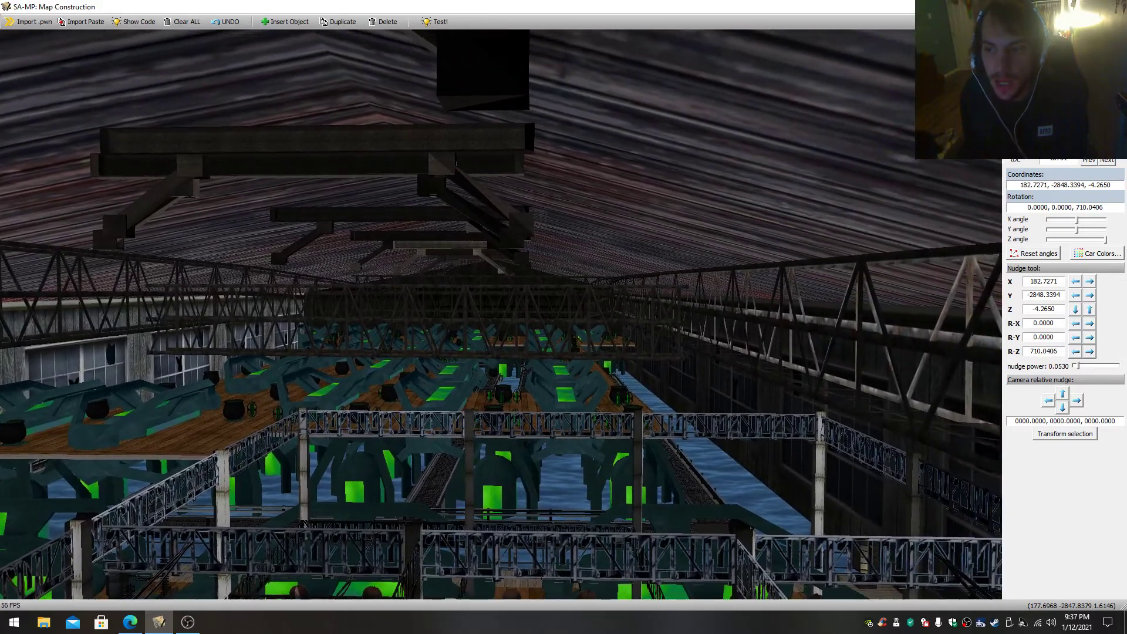
- Fly down to the wooden deck inside the building and select the green canister beside the cauldron
{"action": "key", "text": "w"}
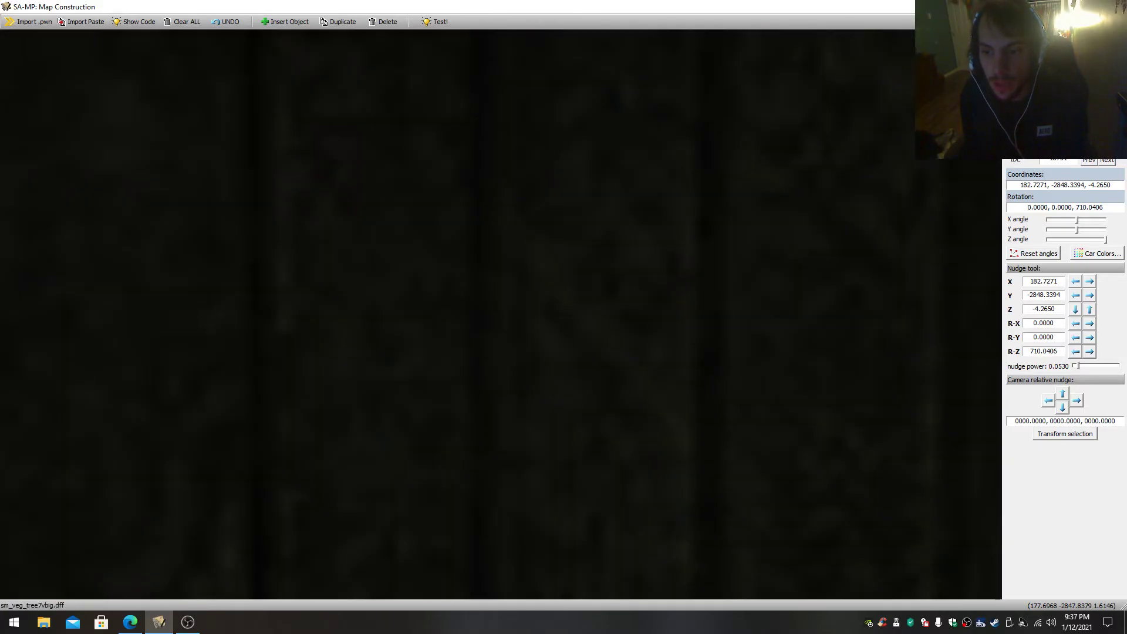
{"action": "key", "text": "s"}
{"action": "key", "text": "w"}
{"action": "left_click_drag", "start_coordinate": [501, 314], "coordinate": [611, 404]}
{"action": "left_click", "coordinate": [573, 351]}
{"action": "left_click", "coordinate": [397, 323]}
{"action": "left_click", "coordinate": [461, 336]}
{"action": "left_click_drag", "start_coordinate": [460, 336], "coordinate": [451, 379]}
{"action": "left_click", "coordinate": [451, 379]}
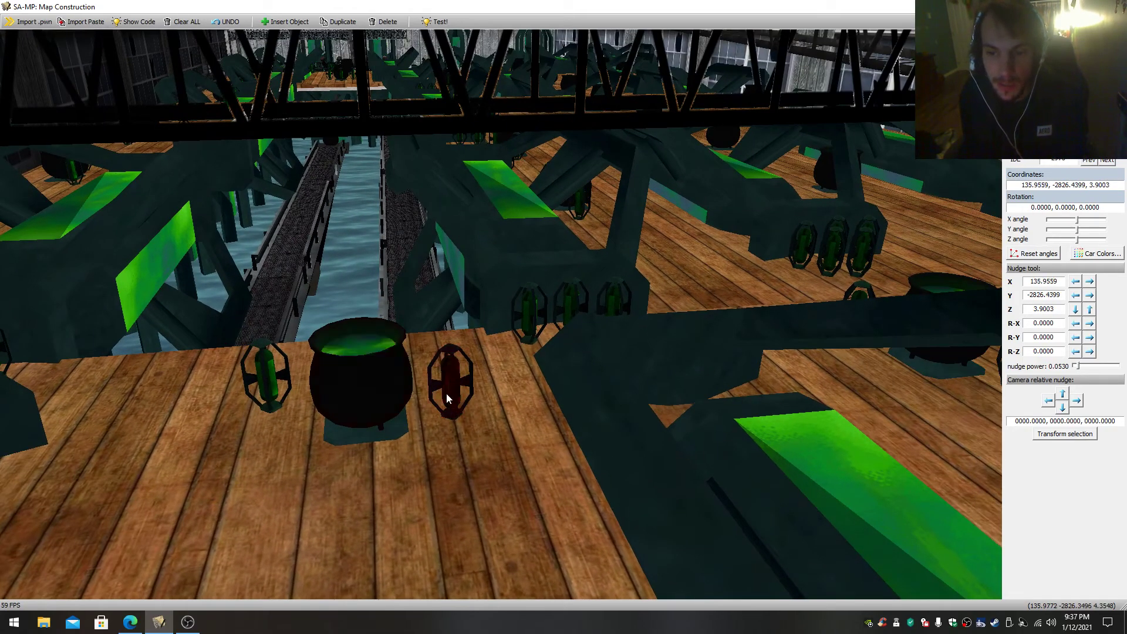
- Select the foreground teal structure, the cauldron and the teal structure behind it in turn
{"action": "left_click", "coordinate": [692, 398]}
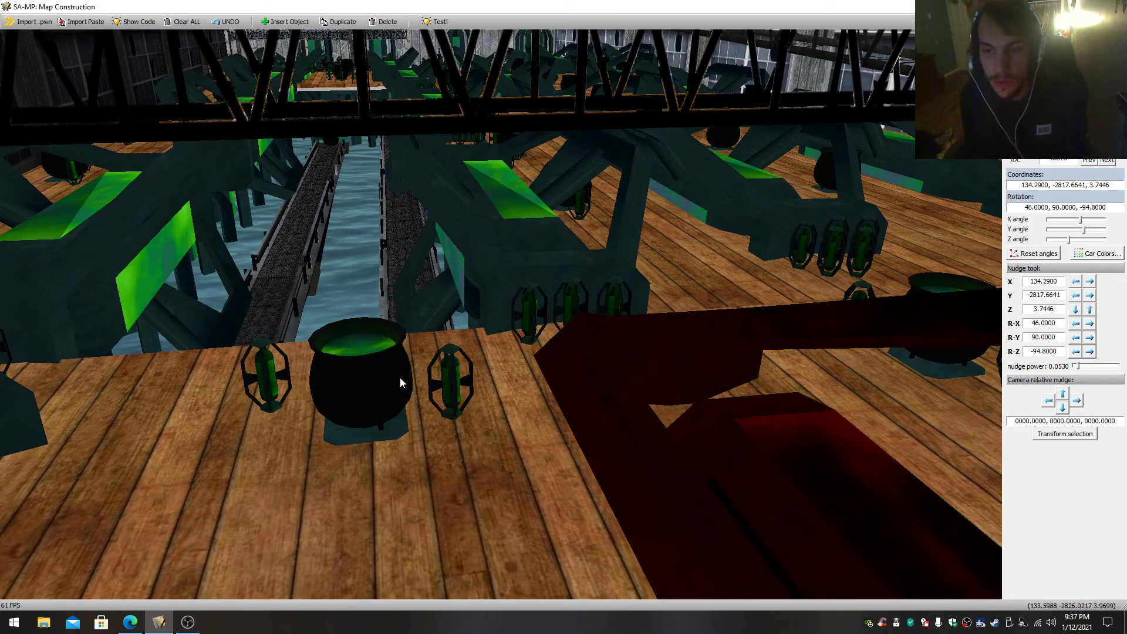
{"action": "left_click", "coordinate": [400, 377]}
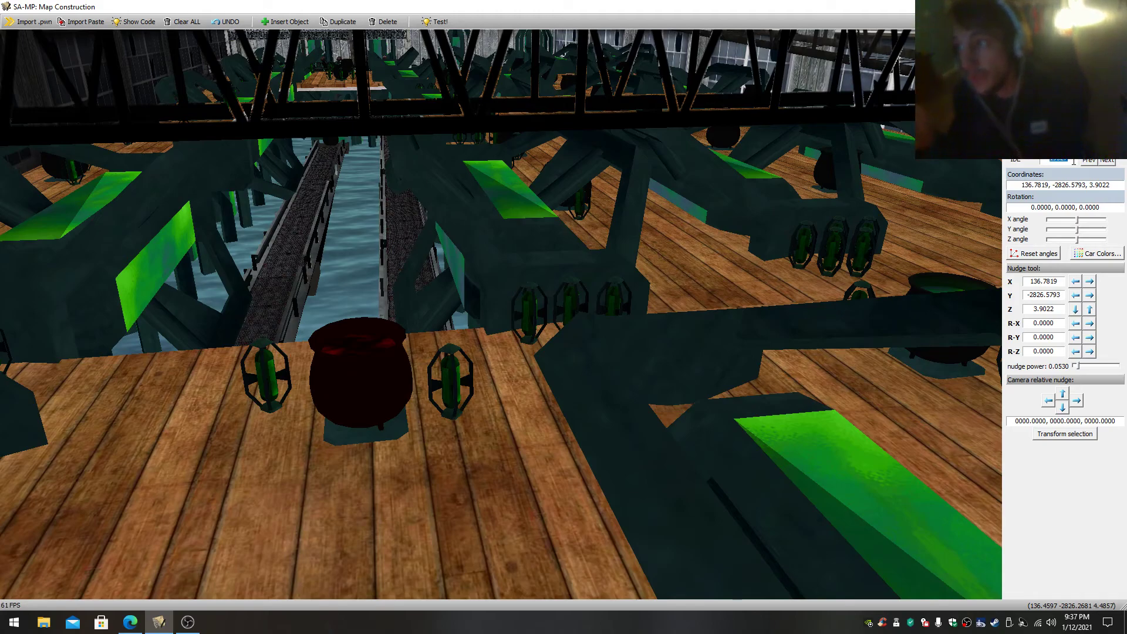
{"action": "left_click", "coordinate": [536, 272]}
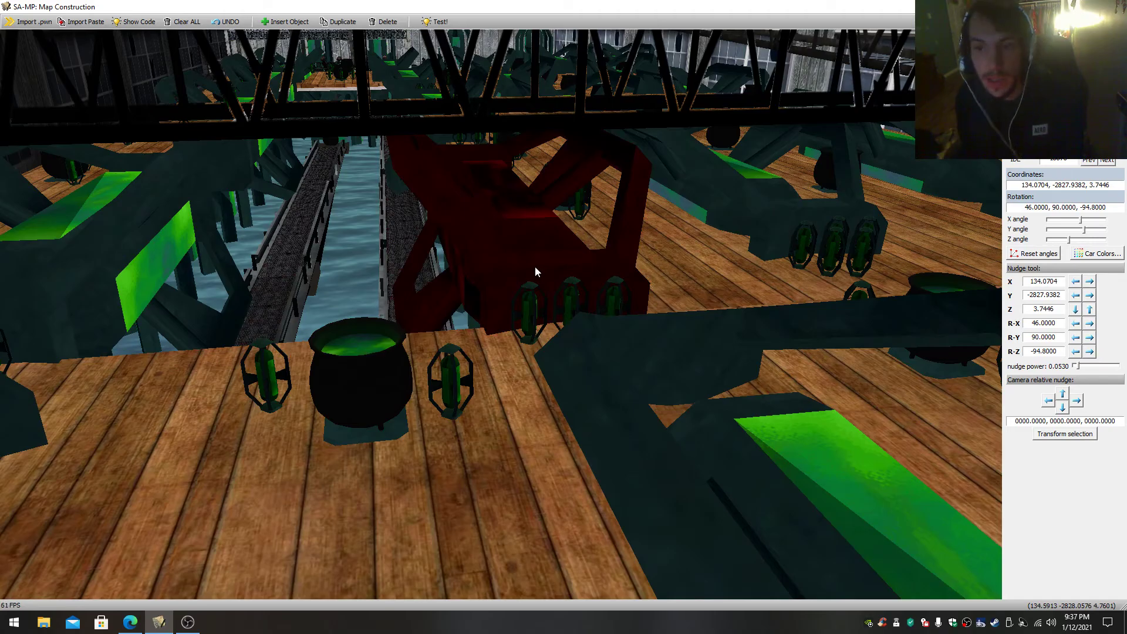
{"action": "right_click_drag", "start_coordinate": [536, 272], "coordinate": [558, 279]}
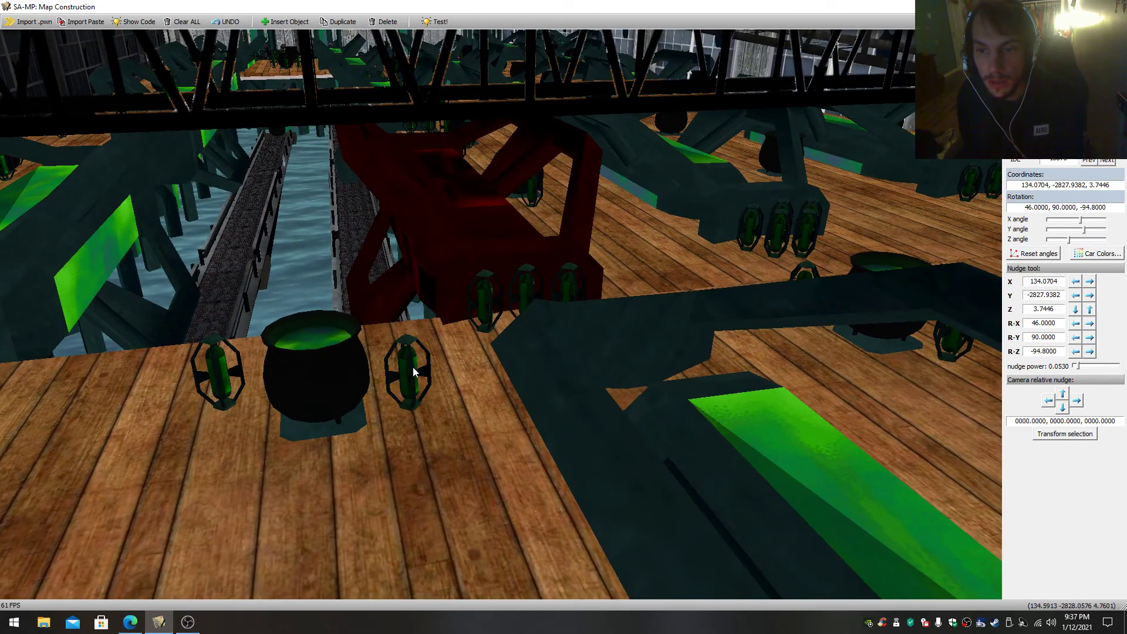
- Reselect the green canister beside the cauldron and view the row of cauldrons along the deck
{"action": "right_click_drag", "start_coordinate": [446, 361], "coordinate": [400, 408]}
{"action": "key", "text": "w"}
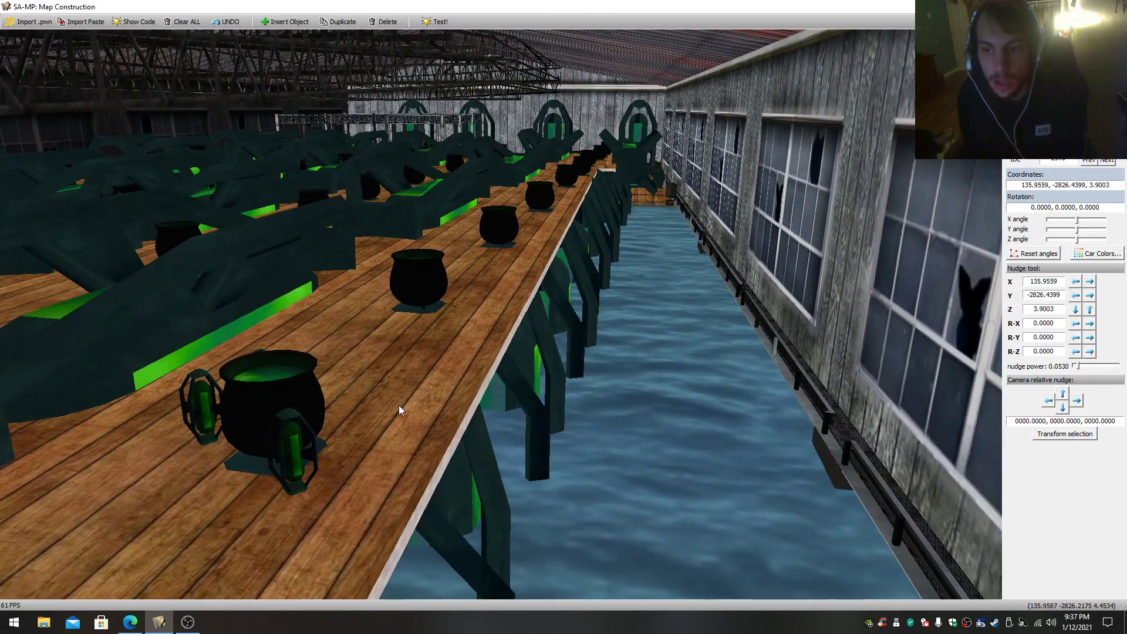
{"action": "left_click", "coordinate": [401, 410]}
{"action": "right_click_drag", "start_coordinate": [487, 395], "coordinate": [569, 340]}
- Fly down to water level inside the building and select an object near the metal walkways
{"action": "key", "text": "w"}
{"action": "left_click", "coordinate": [646, 365]}
{"action": "right_click_drag", "start_coordinate": [646, 365], "coordinate": [511, 351]}
{"action": "key", "text": "w"}
- Fly among the teal structures and metal walkways at water level, beneath the wooden deck and back up inside the building
{"action": "key", "text": "w"}
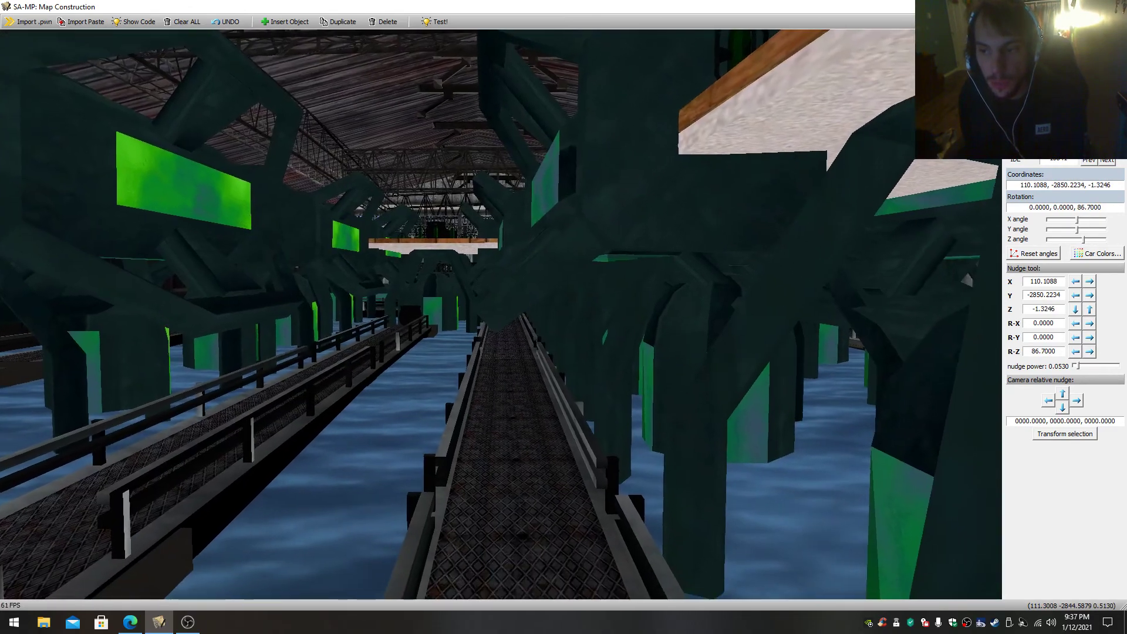
{"action": "right_click_drag", "start_coordinate": [510, 351], "coordinate": [382, 376]}
{"action": "key", "text": "w"}
{"action": "key", "text": "w"}
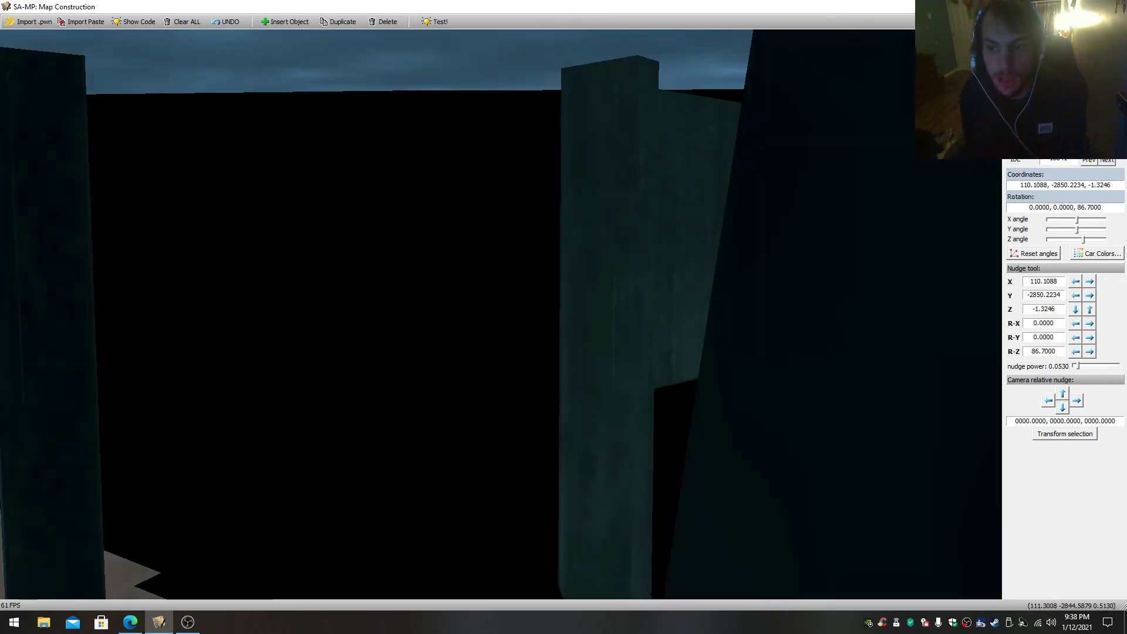
{"action": "key", "text": "w"}
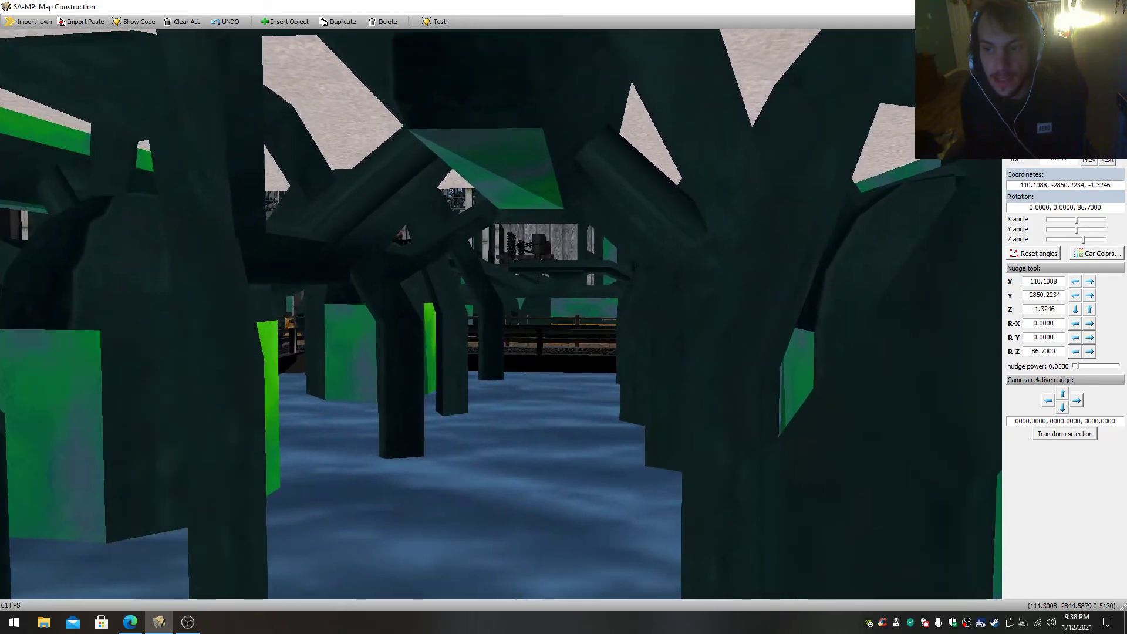
{"action": "key", "text": "w"}
{"action": "key", "text": "w"}
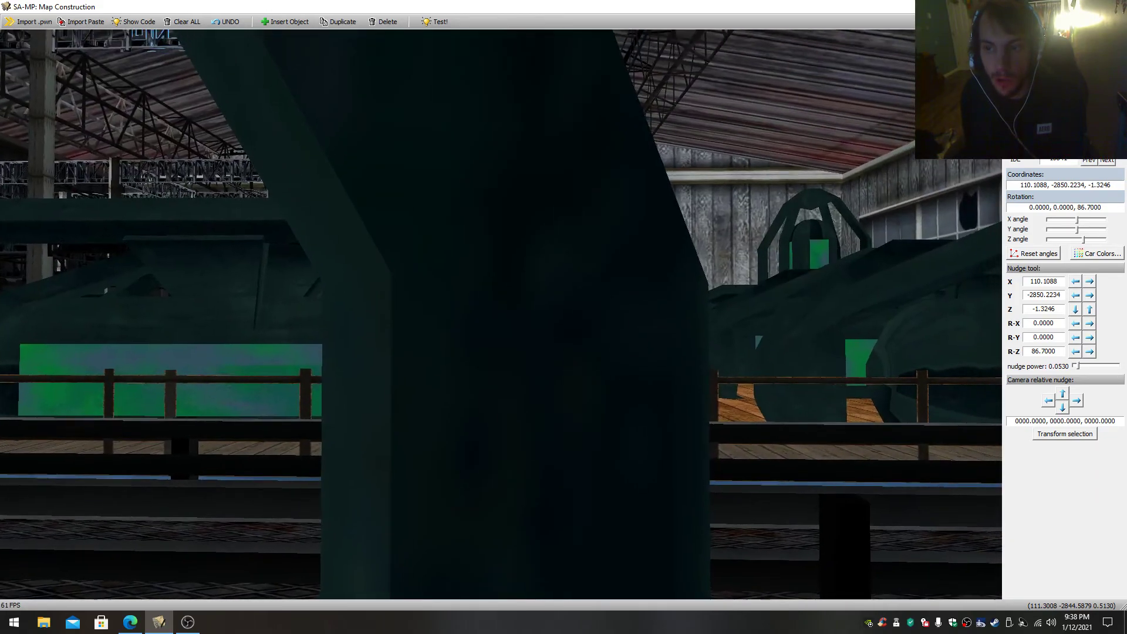
{"action": "key", "text": "w"}
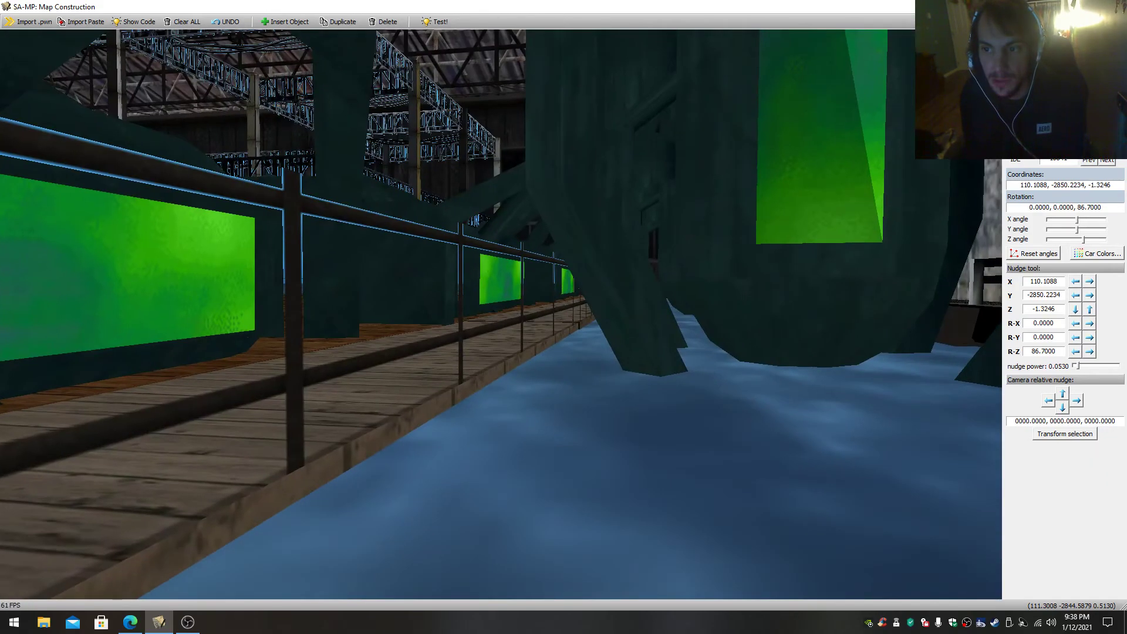
{"action": "key", "text": "w"}
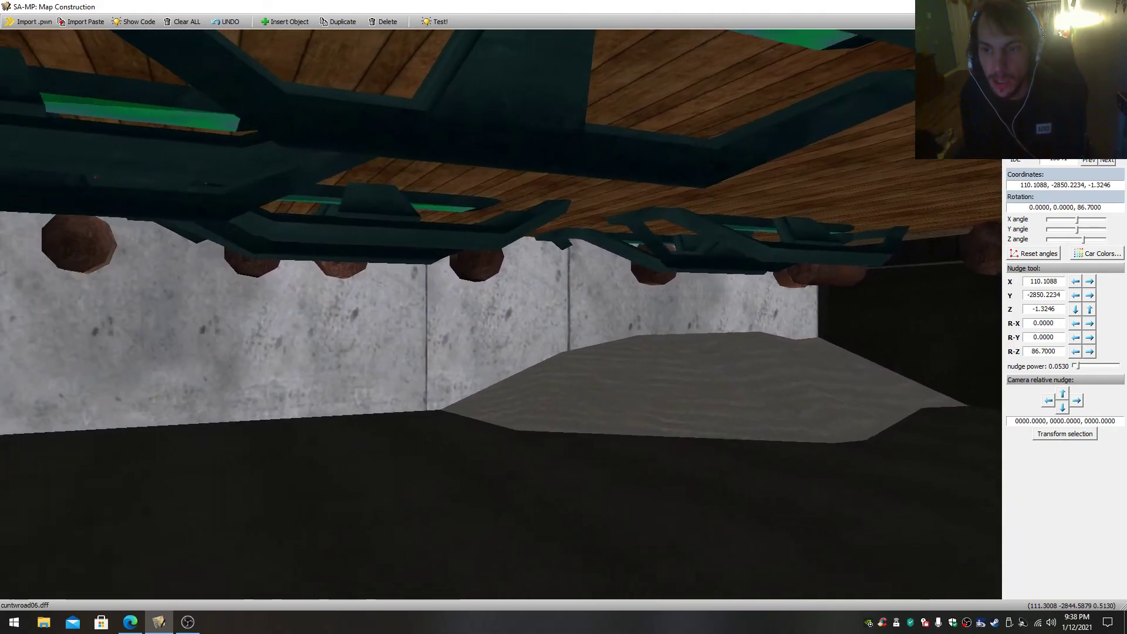
{"action": "key", "text": "w"}
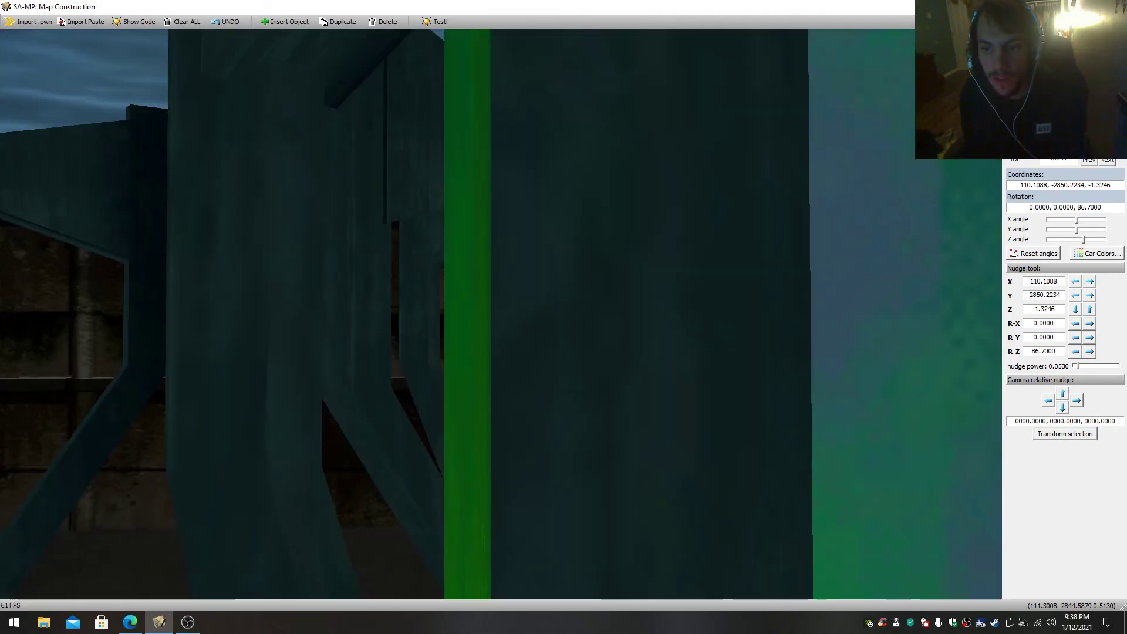
{"action": "key", "text": "w"}
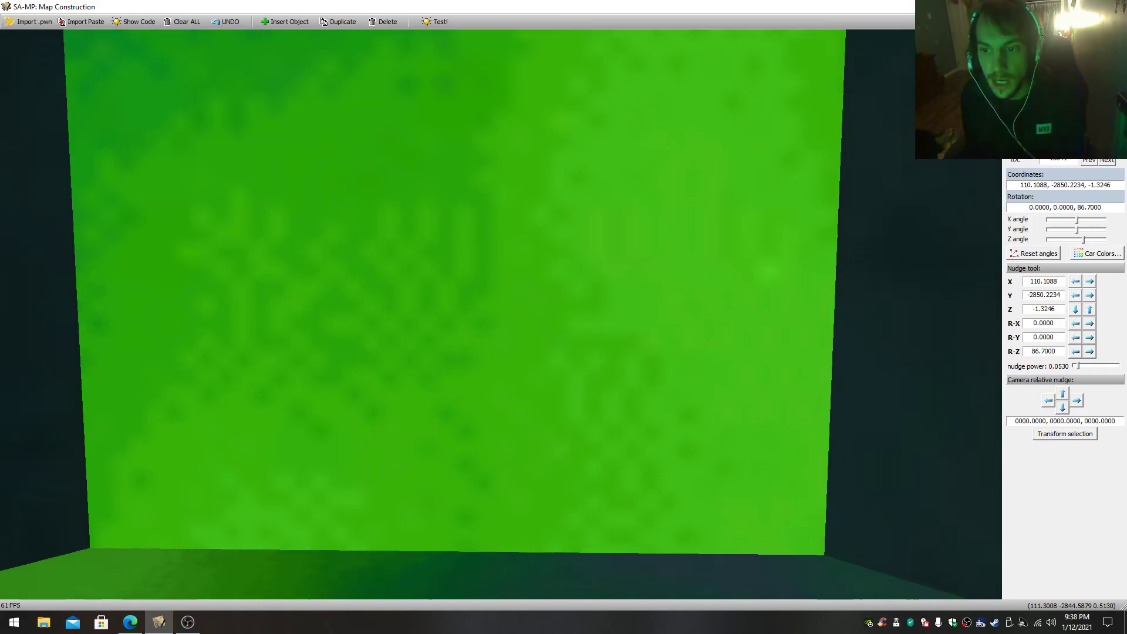
{"action": "key", "text": "w"}
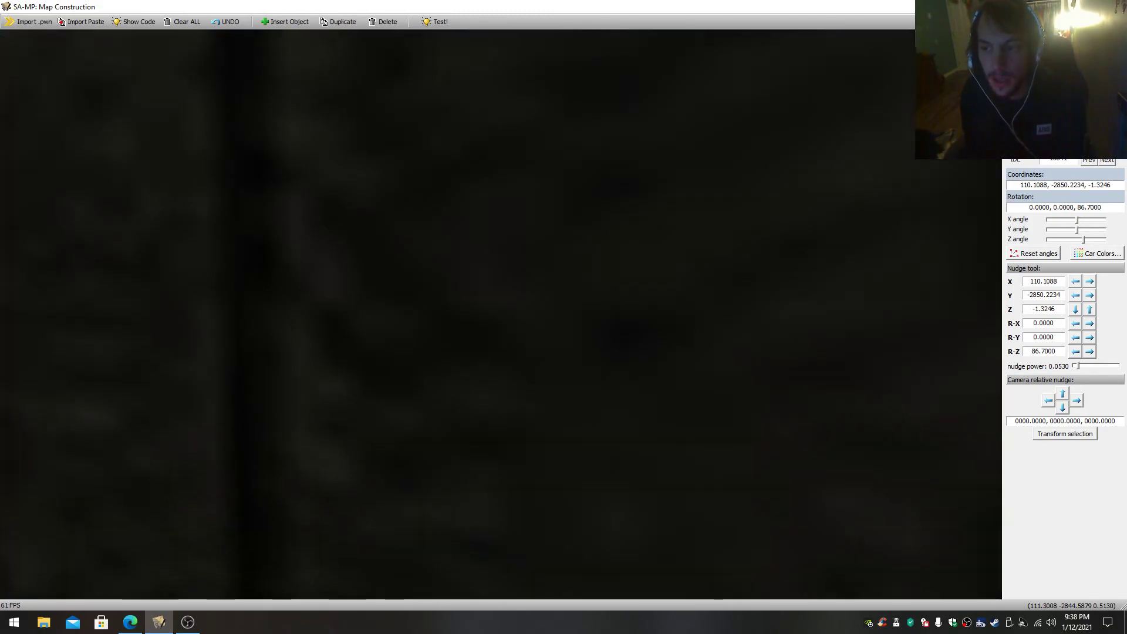
{"action": "key", "text": "w"}
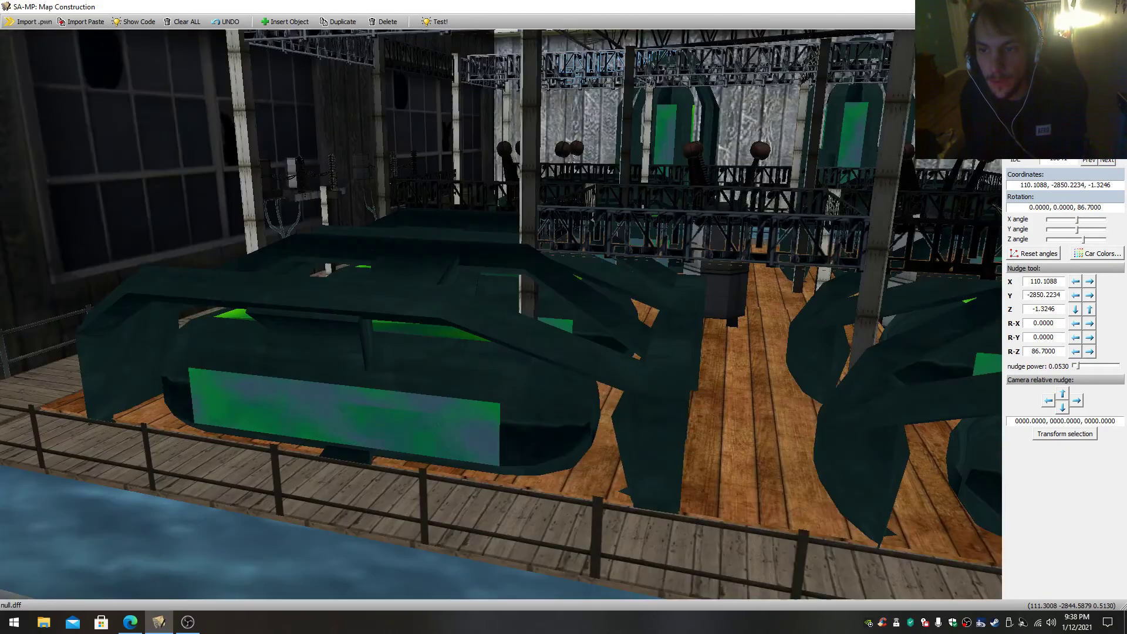
- Select the teal structure beside the railed boardwalk and view it from above
{"action": "left_click", "coordinate": [545, 374]}
{"action": "key", "text": "s"}
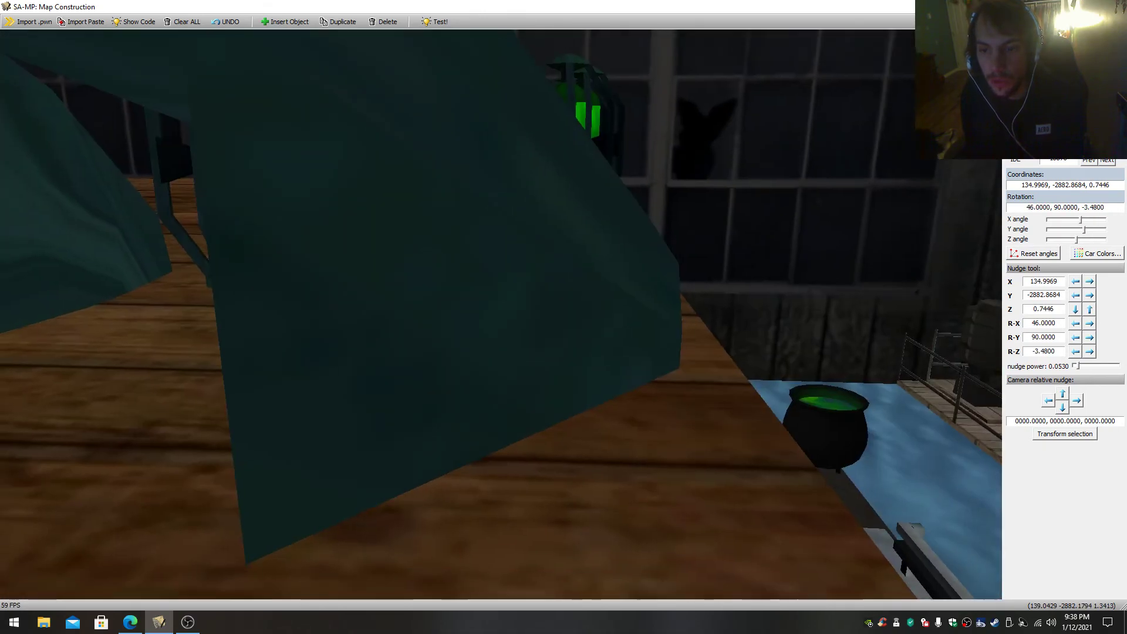
{"action": "key", "text": "s"}
{"action": "key", "text": "w"}
{"action": "left_click_drag", "start_coordinate": [545, 374], "coordinate": [520, 370]}
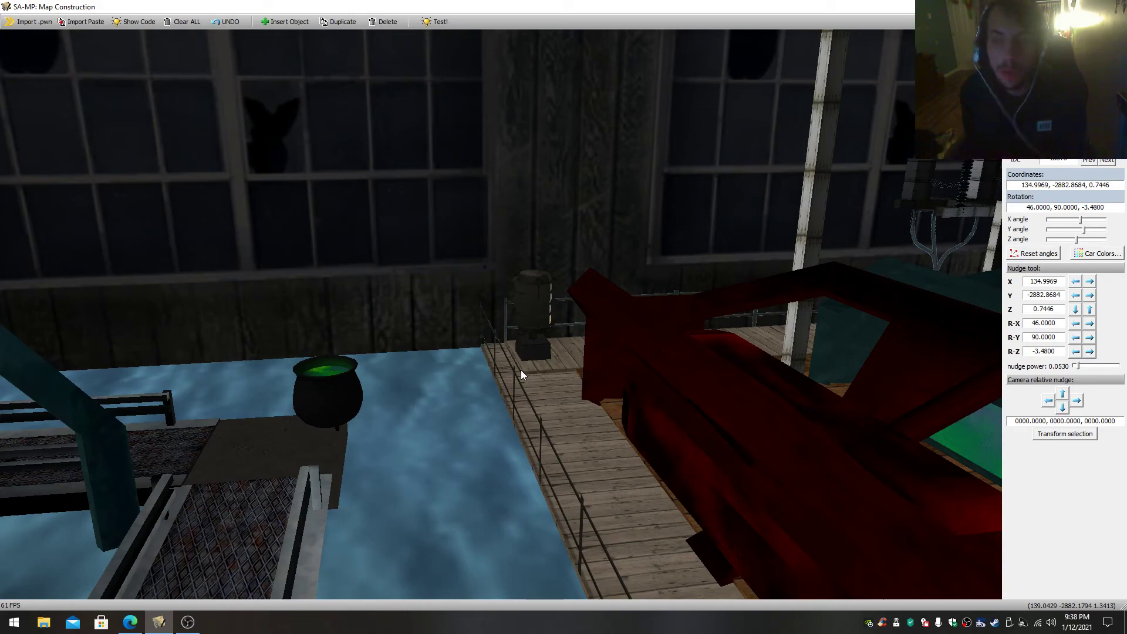
{"action": "scroll", "coordinate": [469, 361], "scroll_direction": "down", "scroll_amount": 4}
{"action": "left_click", "coordinate": [716, 466]}
{"action": "left_click", "coordinate": [601, 358]}
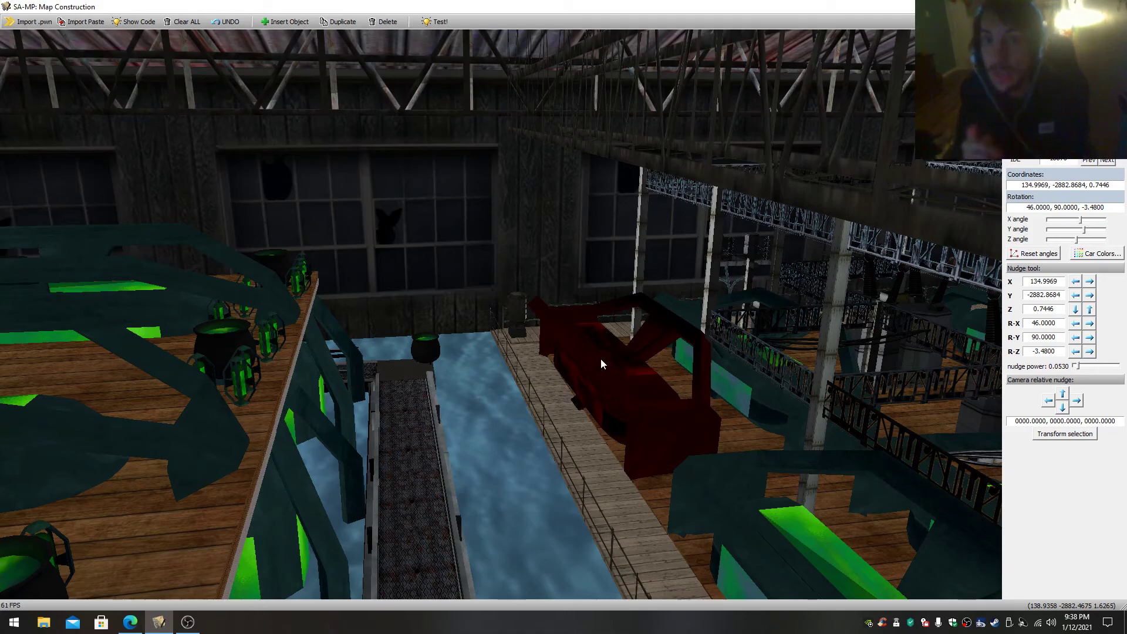
- Fly out of the building to the helipad between the cliffs
{"action": "right_click_drag", "start_coordinate": [593, 354], "coordinate": [558, 258]}
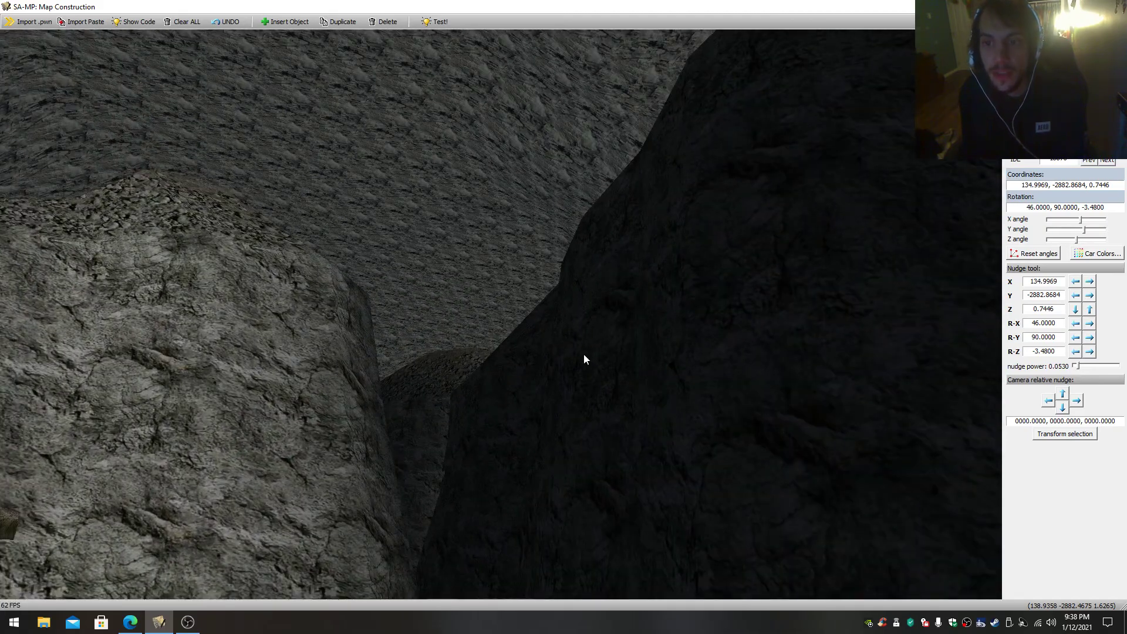
{"action": "right_click_drag", "start_coordinate": [585, 357], "coordinate": [687, 409]}
{"action": "scroll", "coordinate": [587, 352], "scroll_direction": "up", "scroll_amount": 1}
{"action": "scroll", "coordinate": [676, 375], "scroll_direction": "up", "scroll_amount": 1}
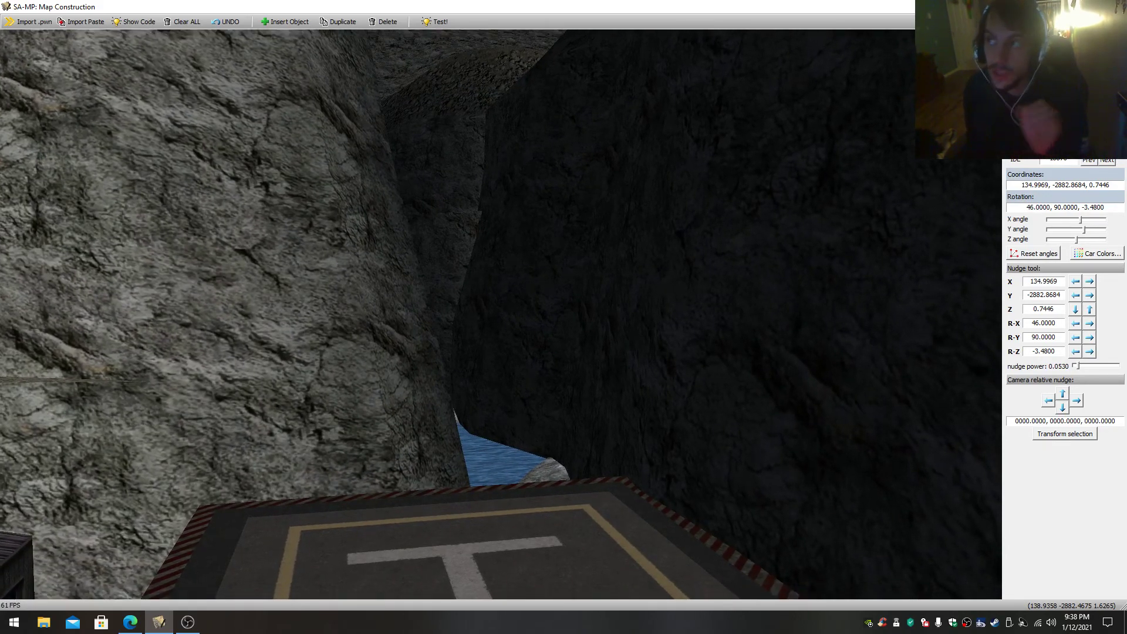
{"action": "scroll", "coordinate": [501, 314], "scroll_direction": "up", "scroll_amount": 2}
{"action": "scroll", "coordinate": [501, 315], "scroll_direction": "down", "scroll_amount": 2}
- Fly from the helipad down into the water channel and follow it between the rock walls
{"action": "right_click_drag", "start_coordinate": [501, 314], "coordinate": [478, 269]}
{"action": "scroll", "coordinate": [540, 329], "scroll_direction": "up", "scroll_amount": 2}
{"action": "scroll", "coordinate": [501, 314], "scroll_direction": "up", "scroll_amount": 2}
{"action": "scroll", "coordinate": [455, 329], "scroll_direction": "up", "scroll_amount": 2}
{"action": "scroll", "coordinate": [501, 314], "scroll_direction": "up", "scroll_amount": 1}
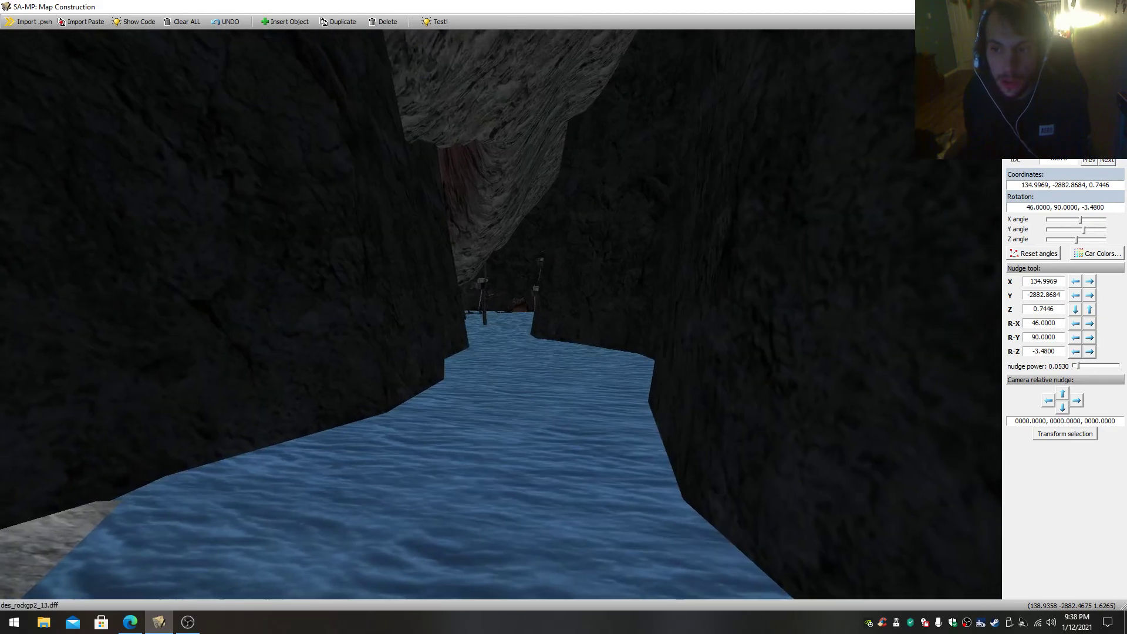
{"action": "scroll", "coordinate": [500, 314], "scroll_direction": "up", "scroll_amount": 4}
{"action": "right_click_drag", "start_coordinate": [501, 314], "coordinate": [629, 294]}
{"action": "scroll", "coordinate": [501, 314], "scroll_direction": "down", "scroll_amount": 3}
- Follow the narrow canyon waterway to the red curved object near the rocky shore
{"action": "key", "text": "w"}
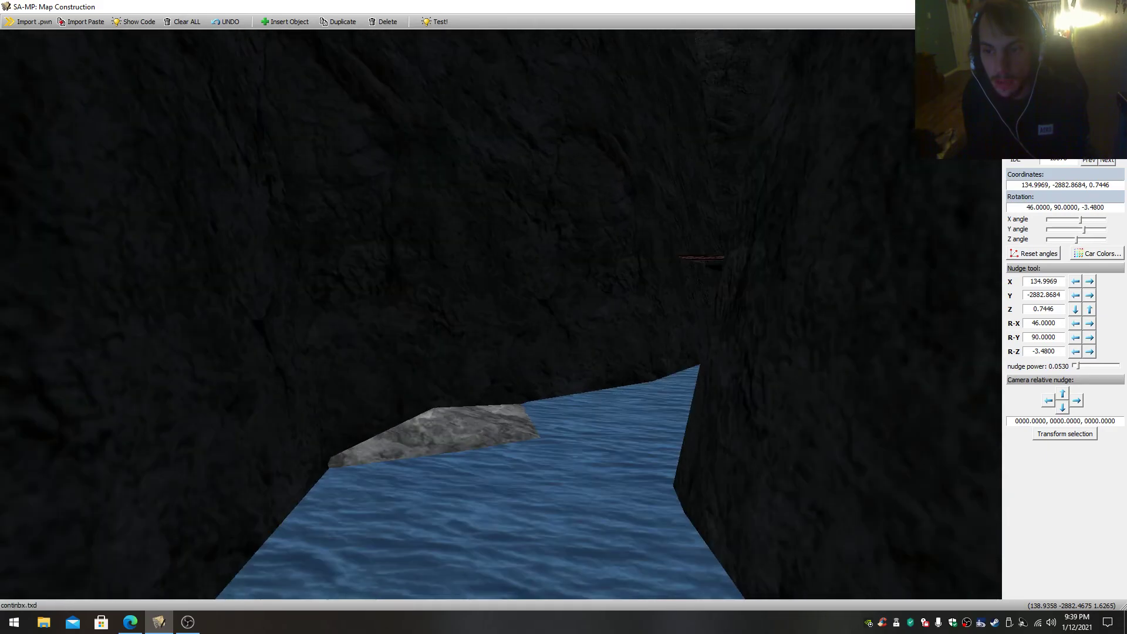
{"action": "key", "text": "w"}
{"action": "right_click_drag", "start_coordinate": [501, 314], "coordinate": [382, 314]}
{"action": "key", "text": "s"}
{"action": "key", "text": "w"}
{"action": "key", "text": "w"}
{"action": "key", "text": "s"}
{"action": "right_click_drag", "start_coordinate": [501, 314], "coordinate": [376, 313]}
{"action": "key", "text": "w"}
{"action": "key", "text": "w"}
{"action": "key", "text": "w"}
{"action": "key", "text": "w"}
{"action": "key", "text": "w"}
{"action": "right_click_drag", "start_coordinate": [501, 314], "coordinate": [552, 367]}
{"action": "key", "text": "w"}
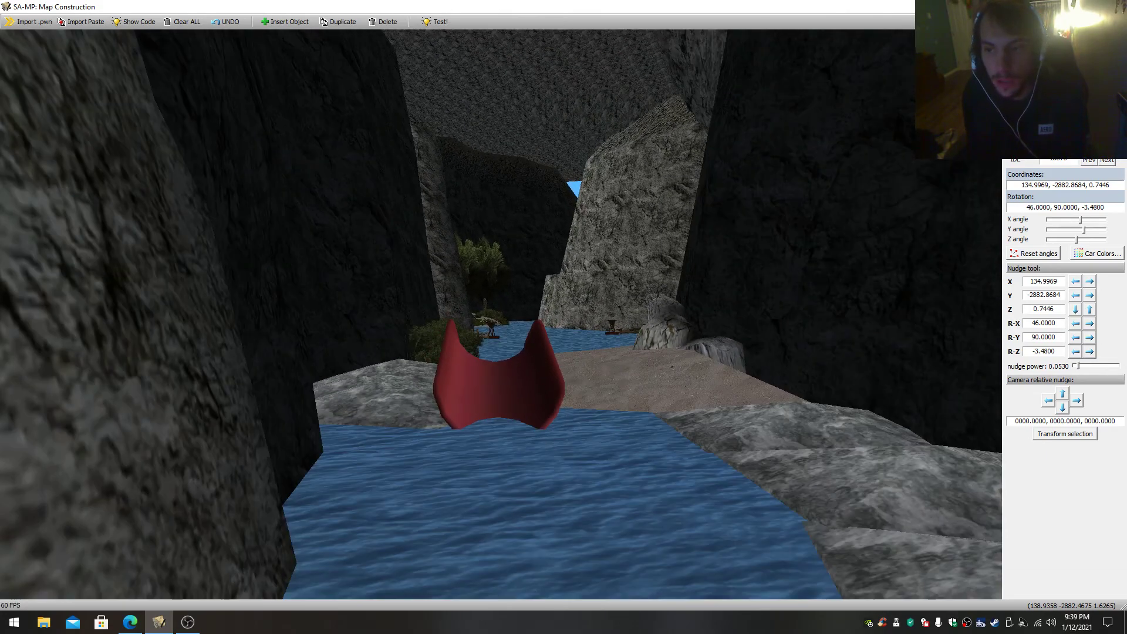
- Rise above the cliffs and view the rocky islands and the channel between them from overhead
{"action": "left_click_drag", "start_coordinate": [501, 314], "coordinate": [491, 129]}
{"action": "key", "text": "s"}
{"action": "key", "text": "s"}
{"action": "key", "text": "s"}
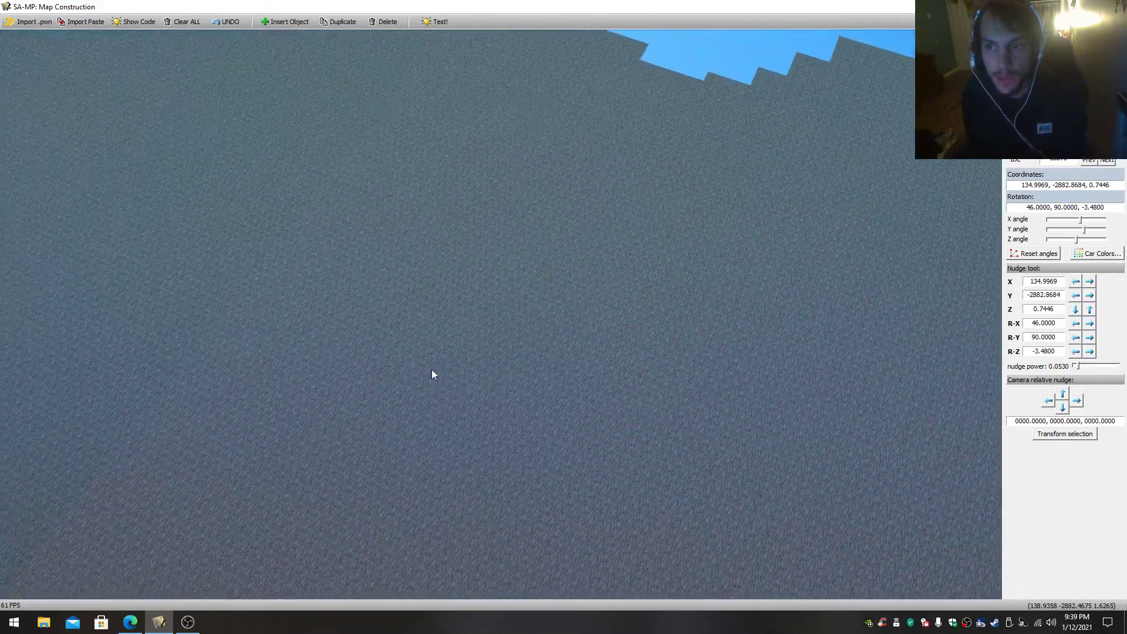
{"action": "key", "text": "w"}
{"action": "key", "text": "w"}
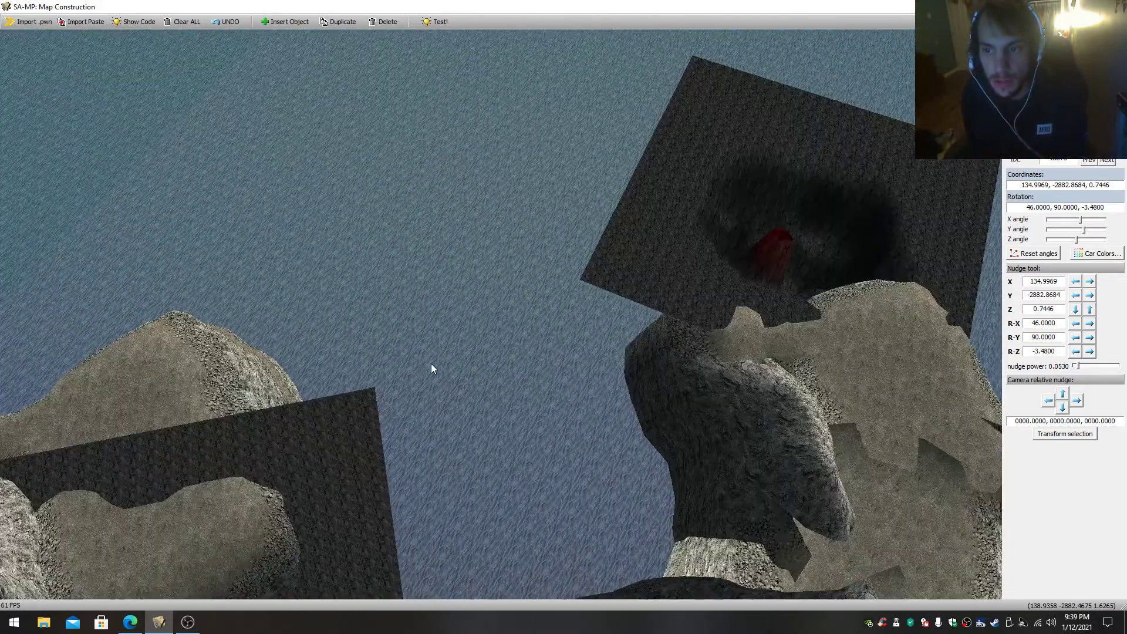
{"action": "key", "text": "w"}
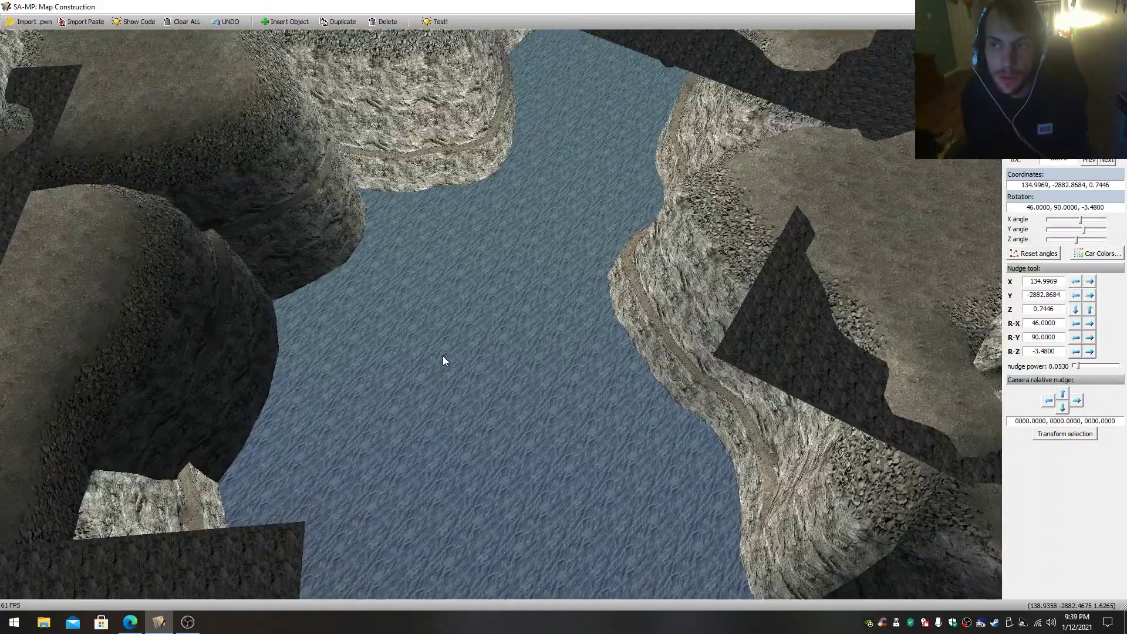
{"action": "left_click_drag", "start_coordinate": [444, 358], "coordinate": [438, 261]}
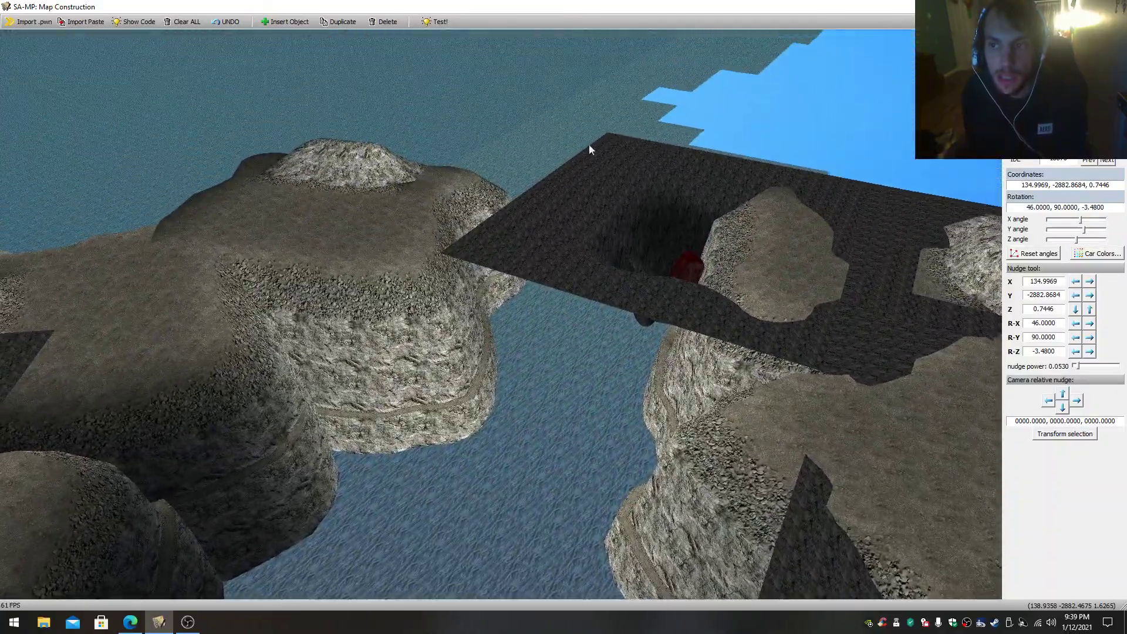
- Fly down from the overhead view to the rock walls beneath the cliff tops
{"action": "key", "text": "w"}
{"action": "left_click_drag", "start_coordinate": [558, 522], "coordinate": [575, 431]}
{"action": "key", "text": "w"}
{"action": "key", "text": "w"}
{"action": "key", "text": "w"}
{"action": "key", "text": "w"}
{"action": "key", "text": "w"}
{"action": "key", "text": "w"}
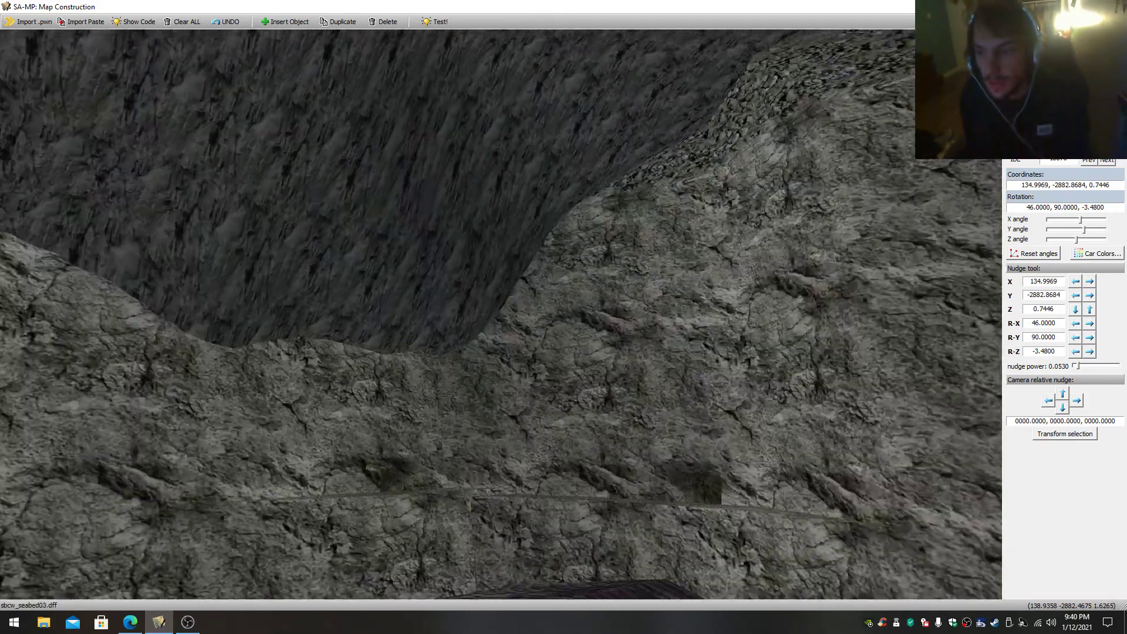
- Fly through the rock passage to the sunken ships and examine the area around the waterfall
{"action": "key", "text": "w"}
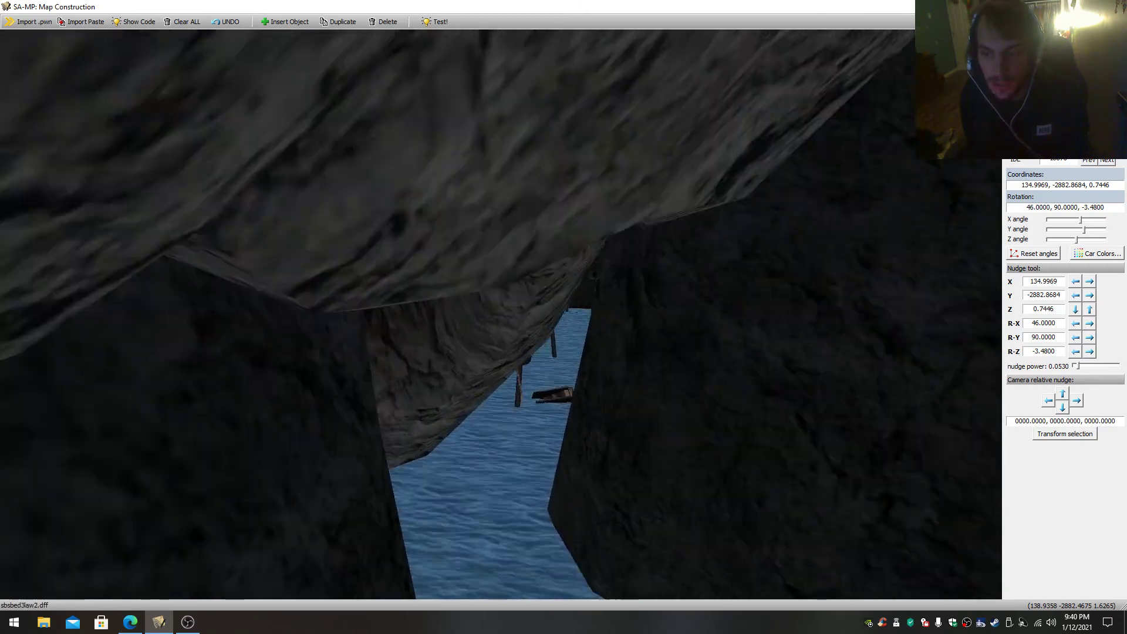
{"action": "key", "text": "w"}
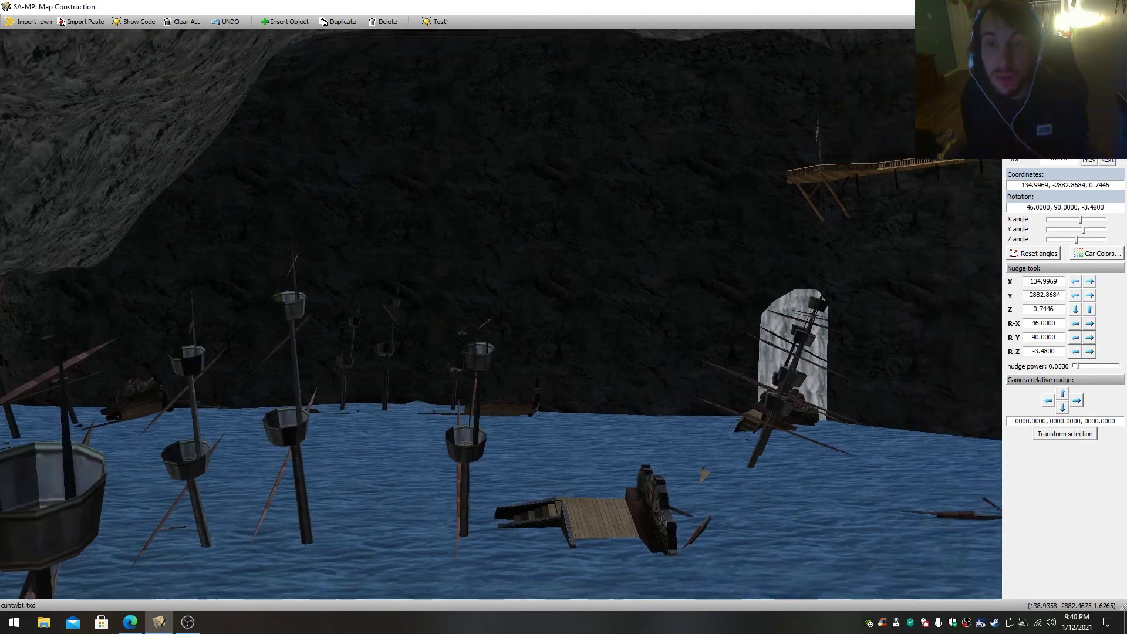
{"action": "key", "text": "w"}
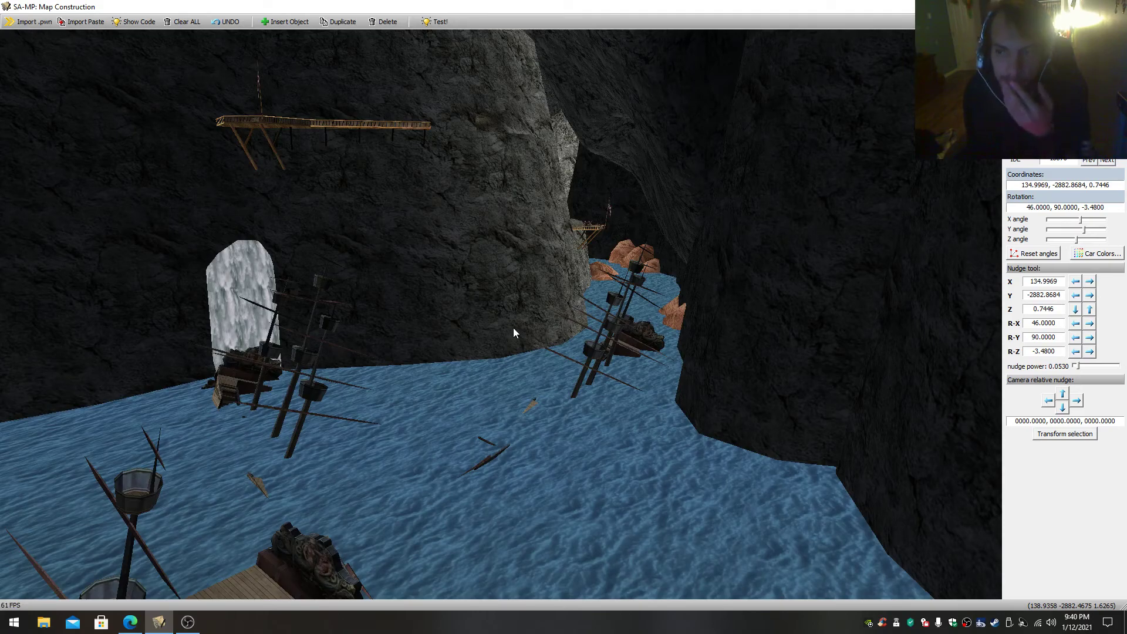
{"action": "key", "text": "w"}
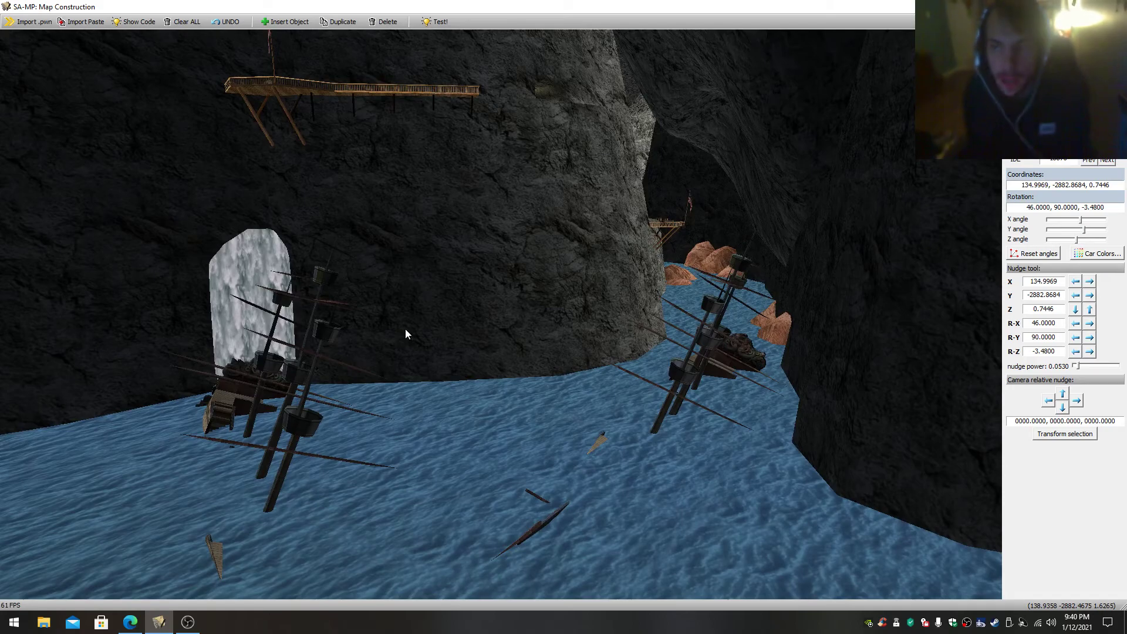
{"action": "mouse_move", "coordinate": [405, 329]}
{"action": "left_mouse_down"}
{"action": "mouse_move", "coordinate": [505, 310]}
{"action": "mouse_move", "coordinate": [440, 332]}
{"action": "mouse_move", "coordinate": [406, 329]}
{"action": "left_mouse_up"}
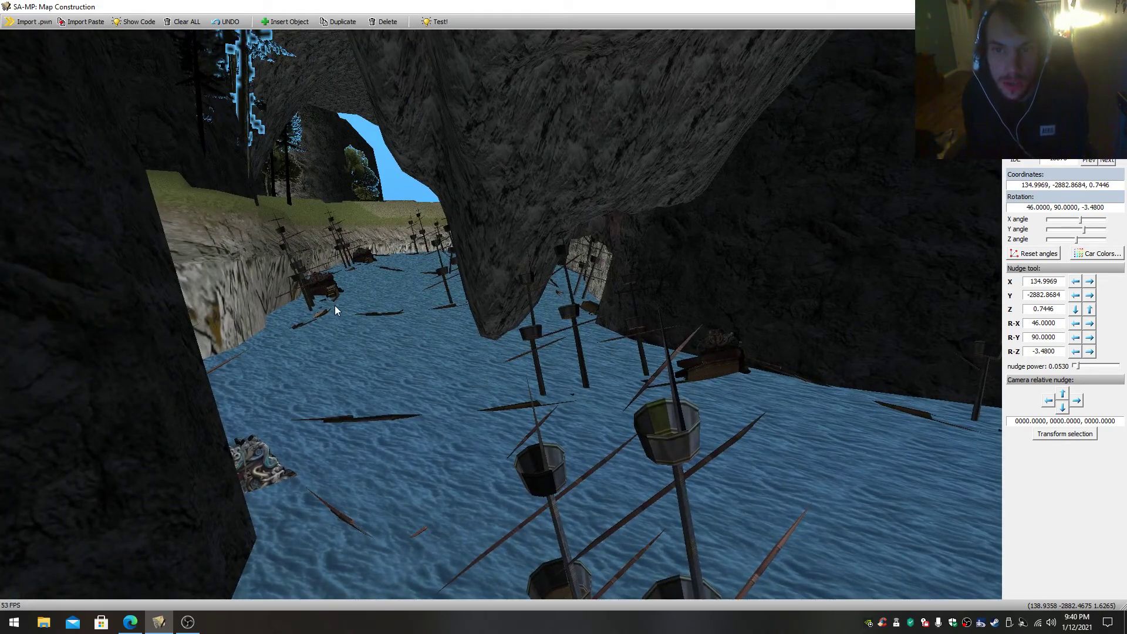
- Fly along the shipwreck-filled channel and select the grassy bank beside the water
{"action": "left_click_drag", "start_coordinate": [334, 305], "coordinate": [374, 306]}
{"action": "left_click_drag", "start_coordinate": [702, 272], "coordinate": [555, 303]}
{"action": "key", "text": "w"}
{"action": "key", "text": "w"}
{"action": "right_click", "coordinate": [382, 314]}
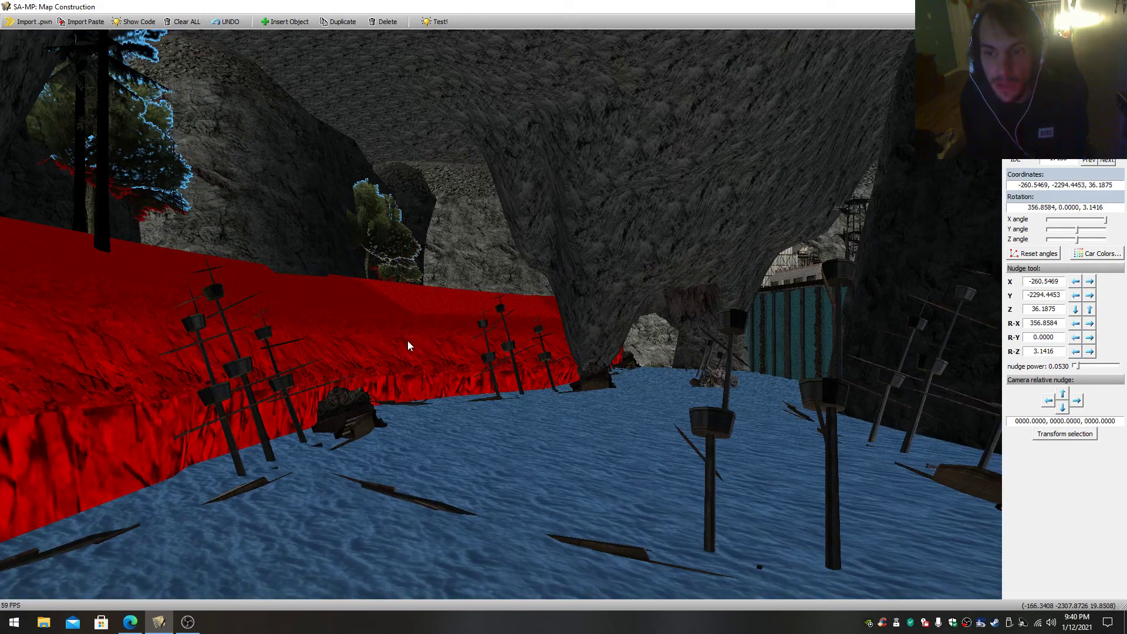
{"action": "key", "text": "w"}
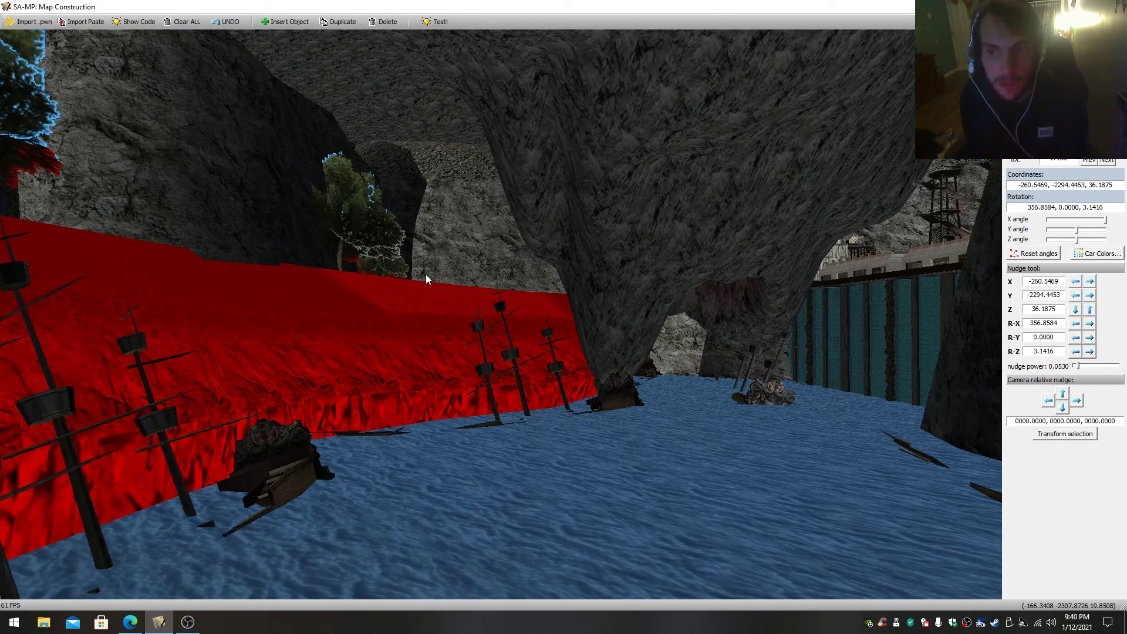
- Fly past the grassy bank toward the dam wall and select the shipwreck in front of it
{"action": "right_click", "coordinate": [471, 220]}
{"action": "right_click", "coordinate": [368, 212]}
{"action": "left_click_drag", "start_coordinate": [368, 213], "coordinate": [322, 252]}
{"action": "right_click", "coordinate": [361, 252]}
{"action": "key", "text": "w"}
{"action": "key", "text": "s"}
{"action": "left_click_drag", "start_coordinate": [431, 317], "coordinate": [499, 329]}
{"action": "key", "text": "w"}
{"action": "key", "text": "w"}
{"action": "key", "text": "s"}
{"action": "right_click", "coordinate": [428, 355]}
{"action": "key", "text": "s"}
{"action": "left_click_drag", "start_coordinate": [428, 354], "coordinate": [476, 299]}
{"action": "key", "text": "w"}
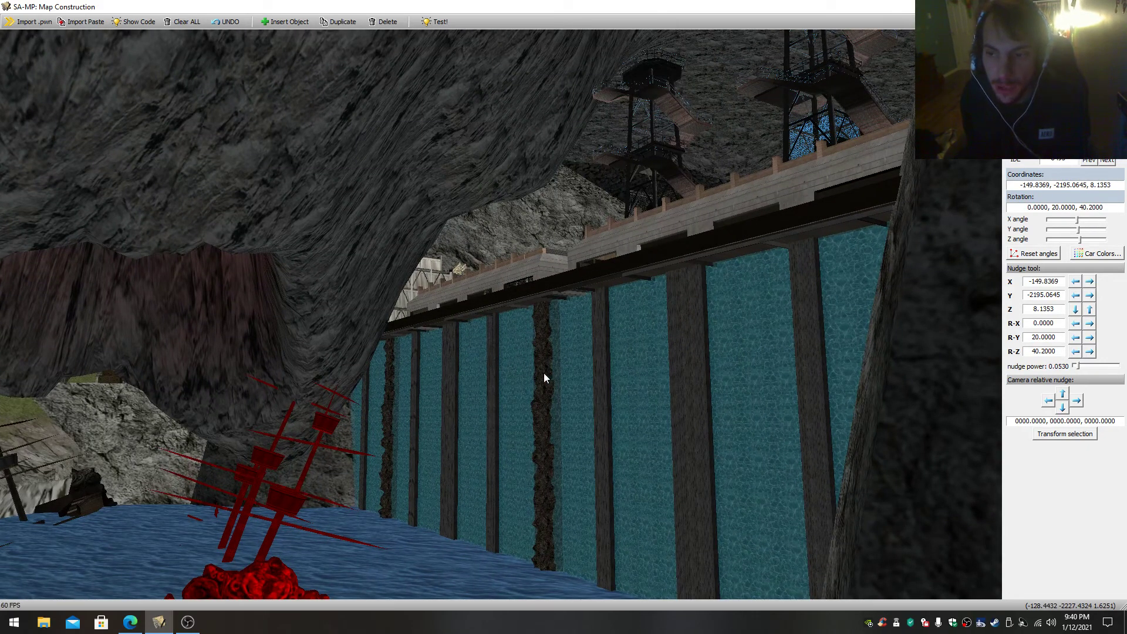
- Fly past the selected shipwreck to the cliff ledge and select the open chest beside the tunnel entrance
{"action": "left_click_drag", "start_coordinate": [542, 378], "coordinate": [474, 412]}
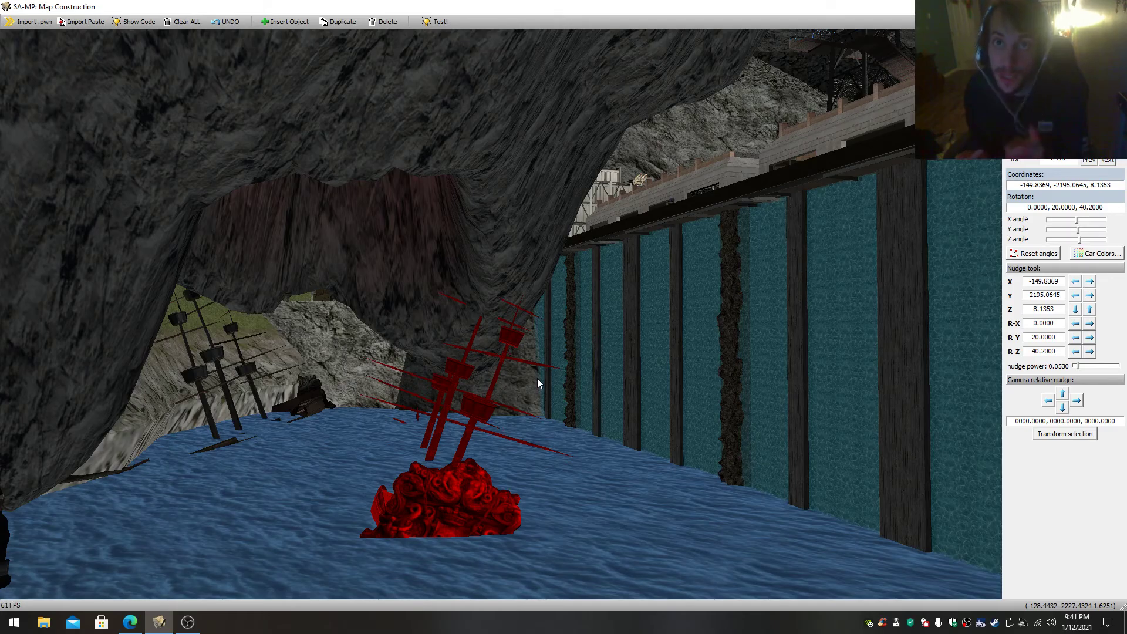
{"action": "key", "text": "w"}
{"action": "mouse_move", "coordinate": [537, 378]}
{"action": "left_mouse_down"}
{"action": "mouse_move", "coordinate": [469, 346]}
{"action": "mouse_move", "coordinate": [446, 300]}
{"action": "mouse_move", "coordinate": [455, 323]}
{"action": "mouse_move", "coordinate": [429, 317]}
{"action": "mouse_move", "coordinate": [493, 376]}
{"action": "mouse_move", "coordinate": [484, 358]}
{"action": "mouse_move", "coordinate": [529, 377]}
{"action": "left_mouse_up"}
{"action": "key", "text": "w"}
{"action": "key", "text": "s"}
{"action": "key", "text": "w"}
{"action": "key", "text": "w"}
{"action": "key", "text": "s"}
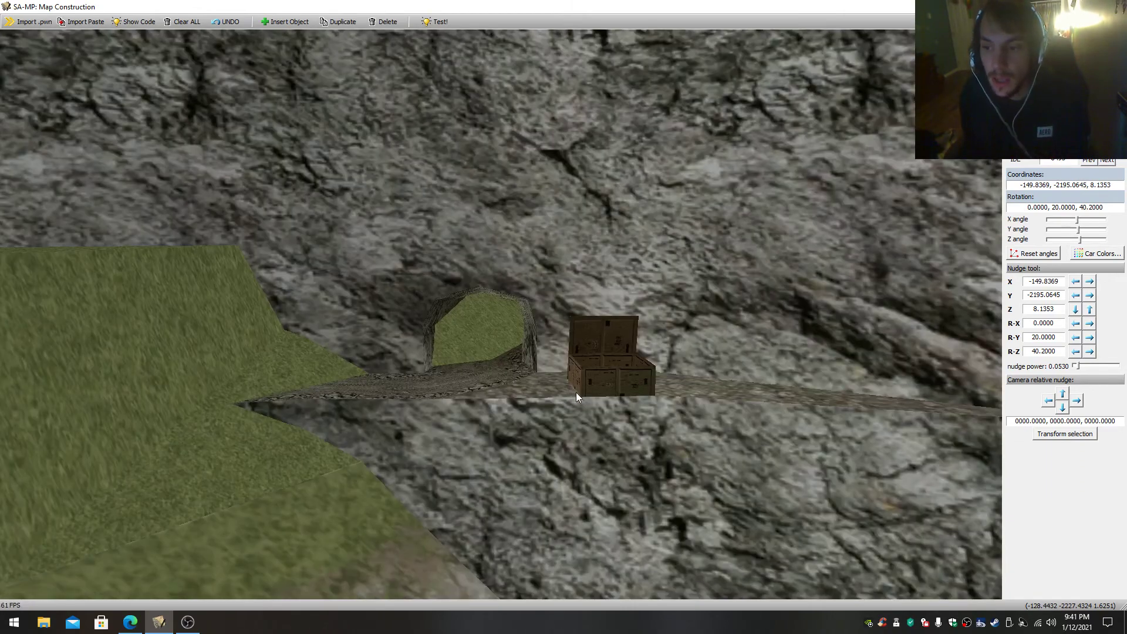
{"action": "key", "text": "w"}
{"action": "left_click", "coordinate": [654, 404]}
{"action": "key", "text": "w"}
- Turn away from the cliff ledge and fly toward the watchtowers and buildings above the dam wall
{"action": "left_click_drag", "start_coordinate": [640, 400], "coordinate": [402, 357]}
{"action": "key", "text": "s"}
{"action": "key", "text": "s"}
{"action": "key", "text": "w"}
{"action": "key", "text": "w"}
{"action": "key", "text": "w"}
{"action": "key", "text": "w"}
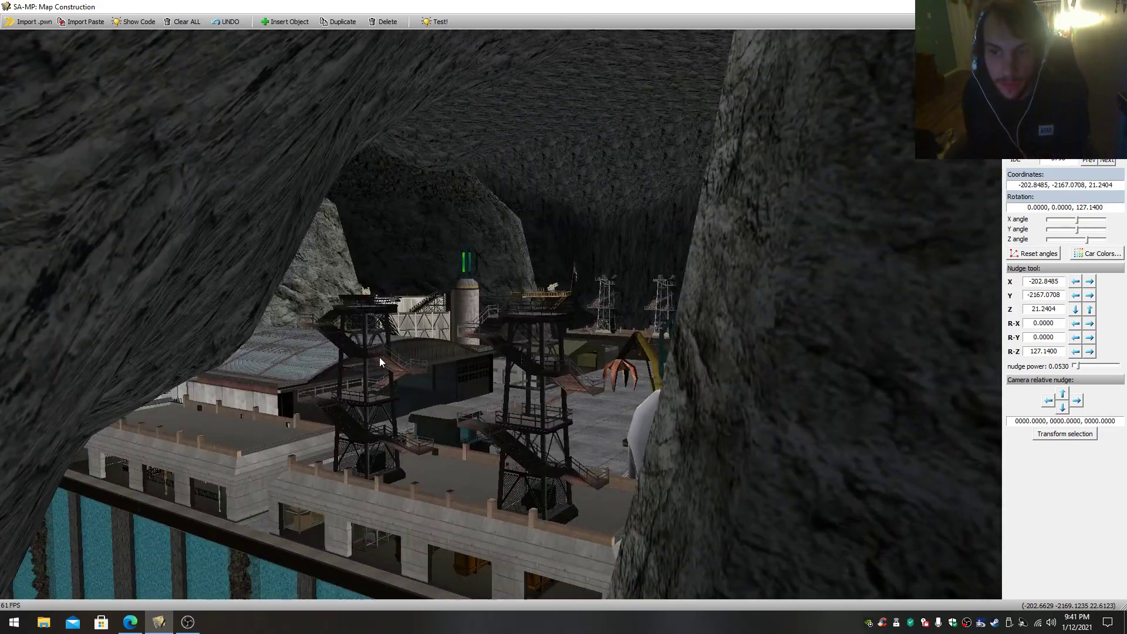
- Fly over the watchtowers into the concrete base and view its hangars, crane and silo
{"action": "key", "text": "w"}
{"action": "left_click_drag", "start_coordinate": [533, 418], "coordinate": [578, 396]}
{"action": "key", "text": "s"}
{"action": "key", "text": "w"}
{"action": "key", "text": "w"}
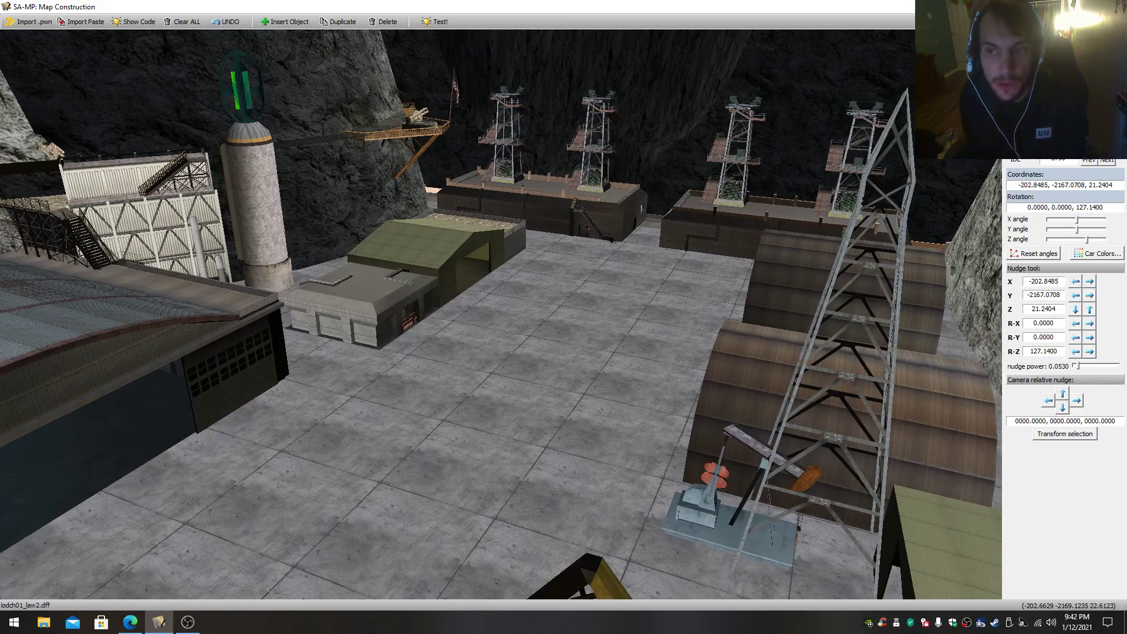
{"action": "key", "text": "s"}
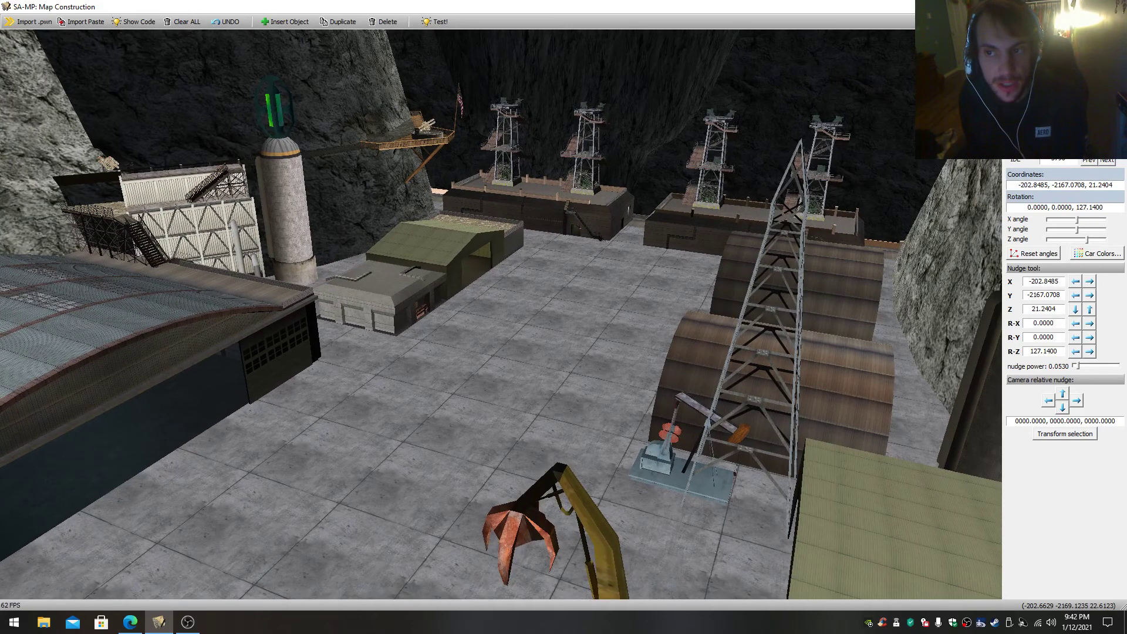
- Pull the view back over the base yard to take in both silos, the excavator and the watchtowers
{"action": "key", "text": "s"}
{"action": "left_click_drag", "start_coordinate": [578, 396], "coordinate": [535, 412]}
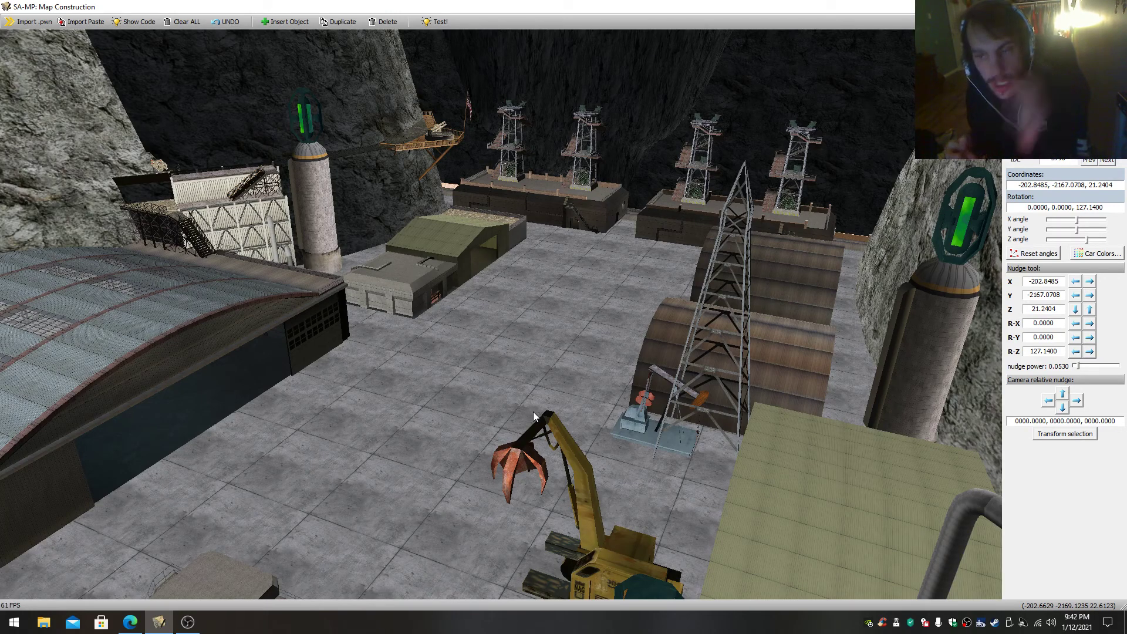
{"action": "scroll", "coordinate": [556, 412], "scroll_direction": "down", "scroll_amount": 1}
{"action": "scroll", "coordinate": [557, 412], "scroll_direction": "up", "scroll_amount": 1}
{"action": "right_click_drag", "start_coordinate": [556, 412], "coordinate": [449, 382]}
- Fly from the base yard down to the waterline bunkers at the foot of the dam wall
{"action": "scroll", "coordinate": [501, 364], "scroll_direction": "up", "scroll_amount": 1}
{"action": "scroll", "coordinate": [501, 364], "scroll_direction": "down", "scroll_amount": 1}
{"action": "scroll", "coordinate": [529, 405], "scroll_direction": "up", "scroll_amount": 2}
{"action": "scroll", "coordinate": [663, 356], "scroll_direction": "up", "scroll_amount": 5}
{"action": "scroll", "coordinate": [711, 382], "scroll_direction": "down", "scroll_amount": 2}
{"action": "scroll", "coordinate": [664, 381], "scroll_direction": "up", "scroll_amount": 2}
{"action": "scroll", "coordinate": [769, 346], "scroll_direction": "up", "scroll_amount": 4}
{"action": "scroll", "coordinate": [811, 347], "scroll_direction": "down", "scroll_amount": 3}
{"action": "scroll", "coordinate": [795, 347], "scroll_direction": "up", "scroll_amount": 3}
{"action": "scroll", "coordinate": [784, 335], "scroll_direction": "up", "scroll_amount": 2}
{"action": "scroll", "coordinate": [669, 361], "scroll_direction": "down", "scroll_amount": 2}
{"action": "scroll", "coordinate": [576, 361], "scroll_direction": "up", "scroll_amount": 8}
{"action": "scroll", "coordinate": [560, 347], "scroll_direction": "up", "scroll_amount": 8}
{"action": "left_click", "coordinate": [552, 389]}
{"action": "scroll", "coordinate": [499, 385], "scroll_direction": "up", "scroll_amount": 5}
{"action": "key", "text": "w"}
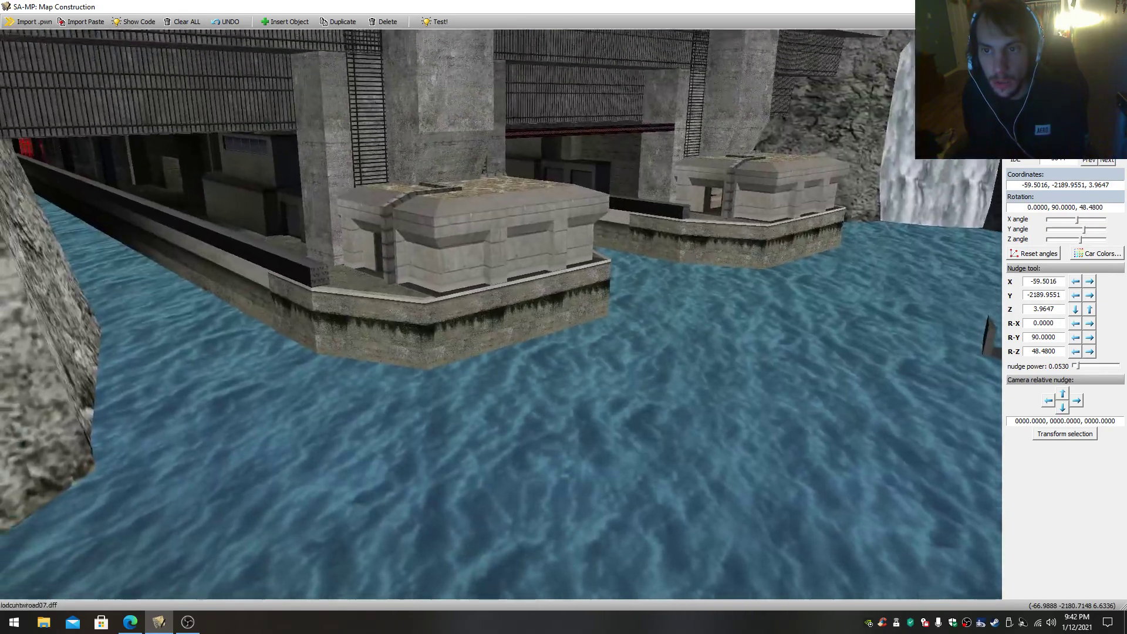
- Fly up to the dam opening and select the concrete bunker beside the quay
{"action": "key", "text": "w"}
{"action": "left_click", "coordinate": [516, 312]}
{"action": "key", "text": "w"}
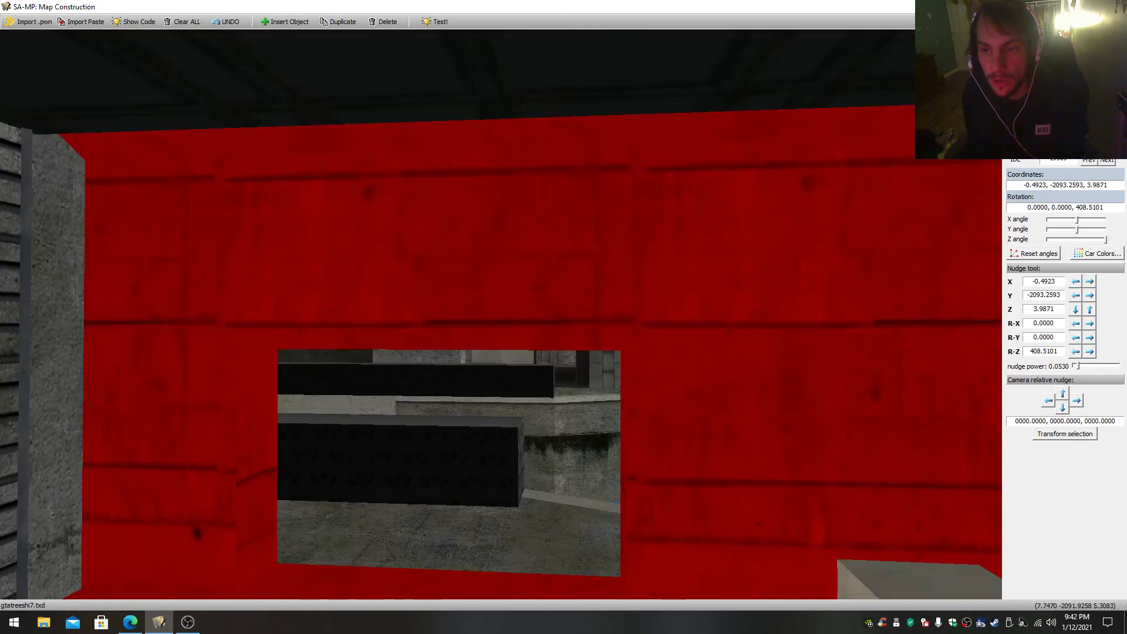
- Fly along the quay inside the dam and select the building with the row of windows beside the channel
{"action": "left_click_drag", "start_coordinate": [500, 314], "coordinate": [593, 358]}
{"action": "left_click", "coordinate": [569, 337]}
{"action": "key", "text": "w"}
{"action": "key", "text": "w"}
{"action": "key", "text": "s"}
{"action": "key", "text": "w"}
{"action": "key", "text": "w"}
{"action": "key", "text": "w"}
{"action": "key", "text": "w"}
{"action": "right_click", "coordinate": [593, 358]}
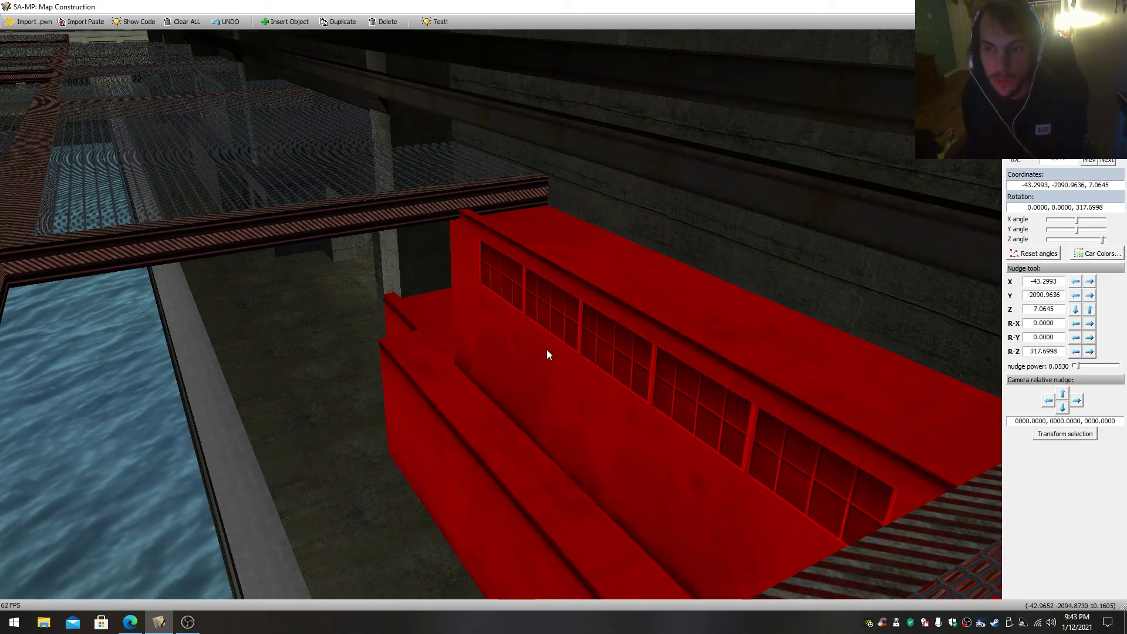
- Select the grated platform under the dam ceiling and examine the surrounding beams and walkways
{"action": "left_click_drag", "start_coordinate": [539, 335], "coordinate": [447, 239]}
{"action": "right_click", "coordinate": [517, 276]}
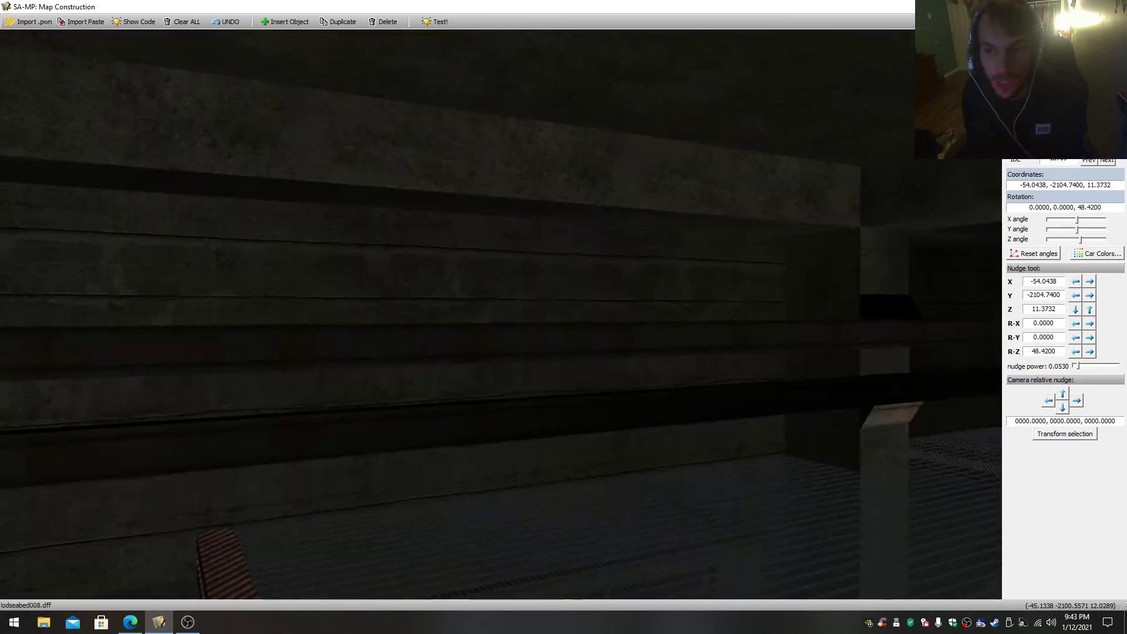
{"action": "key", "text": "w"}
{"action": "key", "text": "s"}
{"action": "key", "text": "w"}
{"action": "key", "text": "s"}
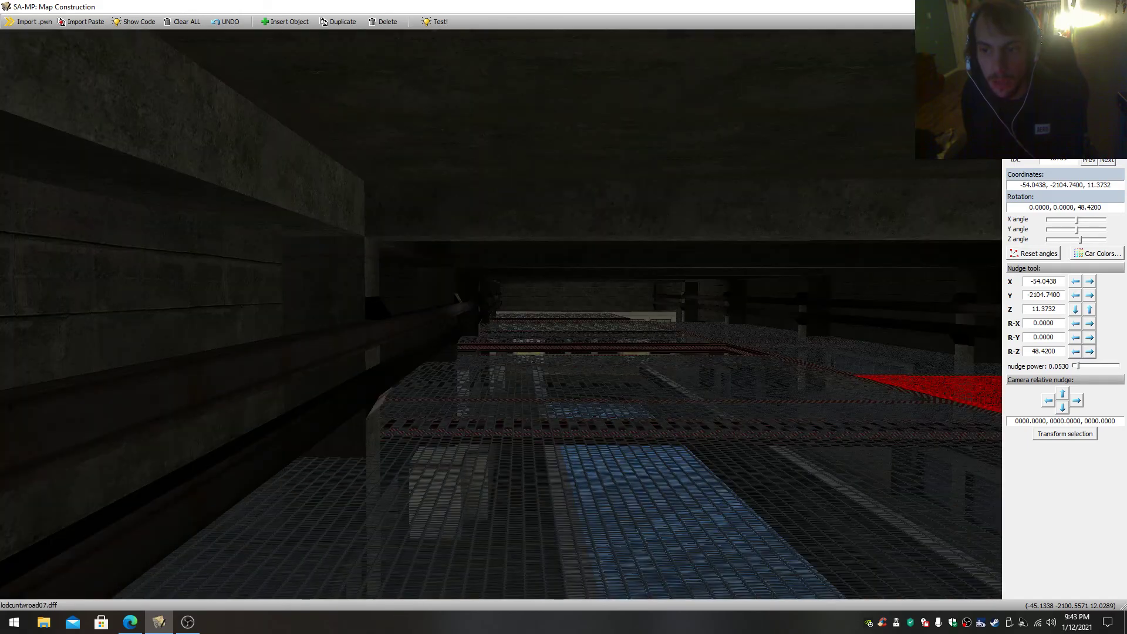
{"action": "left_click_drag", "start_coordinate": [500, 314], "coordinate": [814, 353]}
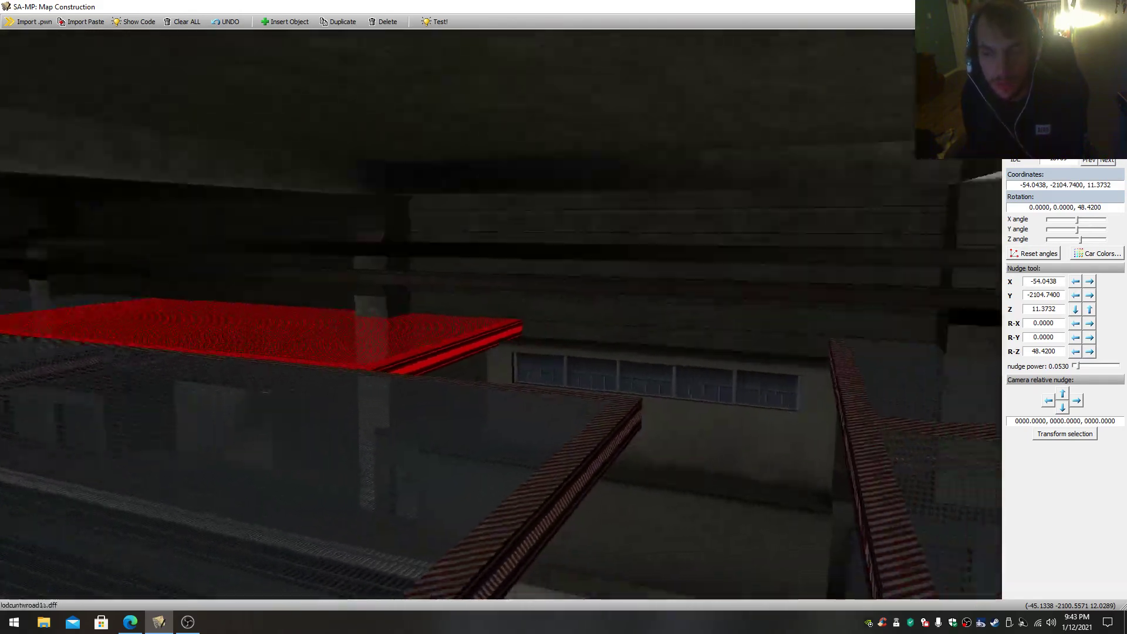
{"action": "key", "text": "s"}
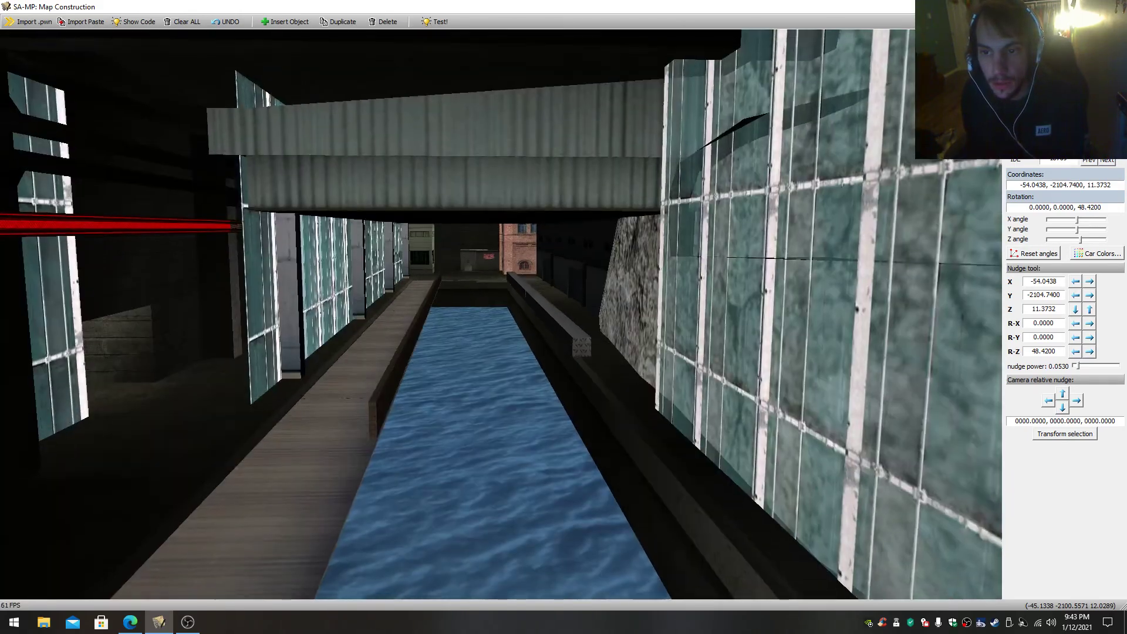
{"action": "left_click_drag", "start_coordinate": [501, 314], "coordinate": [426, 322]}
{"action": "key", "text": "s"}
{"action": "key", "text": "w"}
{"action": "key", "text": "s"}
{"action": "key", "text": "w"}
- Select the cliff rock and fly out of the dam to the wooden gun deck overlooking the base
{"action": "left_click", "coordinate": [407, 322]}
{"action": "key", "text": "s"}
{"action": "key", "text": "w"}
{"action": "key", "text": "w"}
{"action": "left_click_drag", "start_coordinate": [501, 314], "coordinate": [558, 423]}
{"action": "key", "text": "s"}
{"action": "key", "text": "w"}
{"action": "key", "text": "s"}
{"action": "key", "text": "s"}
{"action": "key", "text": "w"}
{"action": "key", "text": "s"}
{"action": "key", "text": "s"}
{"action": "key", "text": "s"}
- Fly from the gun deck back into the dam and view the channel's wooden walkway, glass wall and brick building
{"action": "key", "text": "s"}
{"action": "left_click_drag", "start_coordinate": [500, 314], "coordinate": [505, 411]}
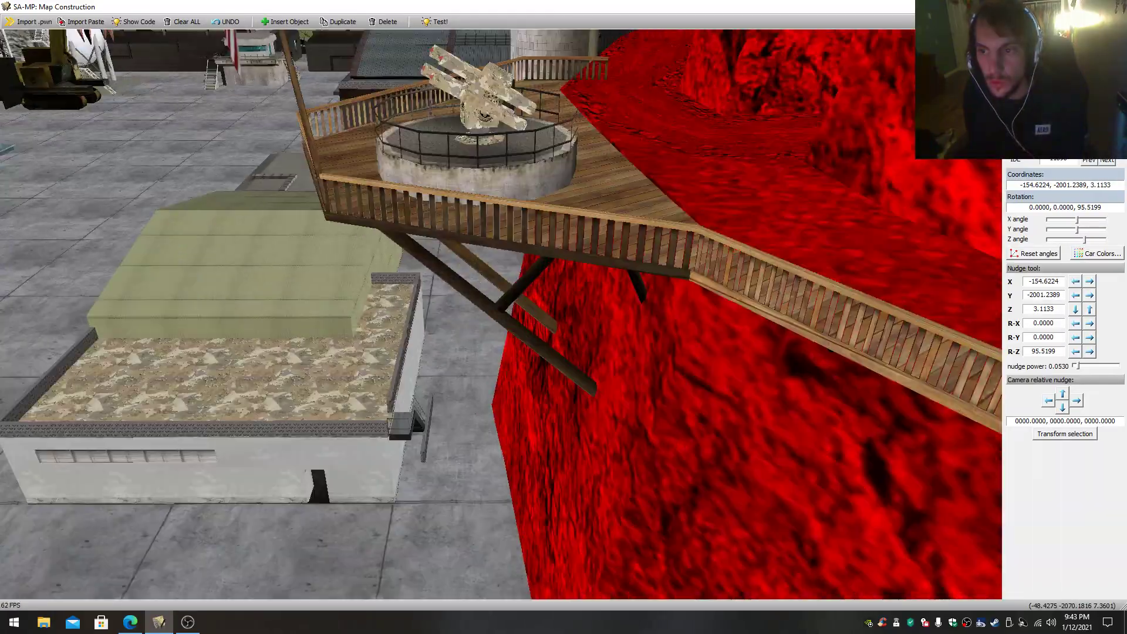
{"action": "key", "text": "s"}
{"action": "left_click_drag", "start_coordinate": [501, 314], "coordinate": [546, 364]}
{"action": "key", "text": "s"}
{"action": "left_click_drag", "start_coordinate": [500, 314], "coordinate": [840, 323]}
{"action": "key", "text": "w"}
{"action": "key", "text": "s"}
{"action": "key", "text": "w"}
{"action": "key", "text": "s"}
{"action": "key", "text": "w"}
{"action": "key", "text": "w"}
{"action": "right_click", "coordinate": [621, 400]}
{"action": "left_click_drag", "start_coordinate": [622, 400], "coordinate": [351, 403]}
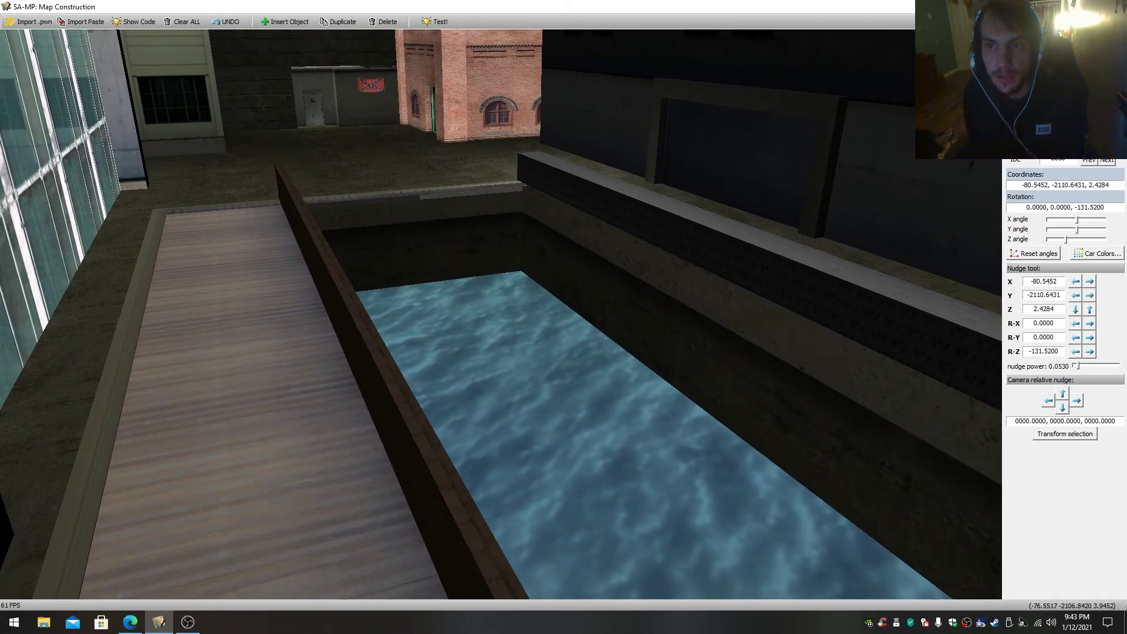
{"action": "left_click_drag", "start_coordinate": [500, 314], "coordinate": [792, 334]}
{"action": "left_click_drag", "start_coordinate": [500, 314], "coordinate": [245, 309]}
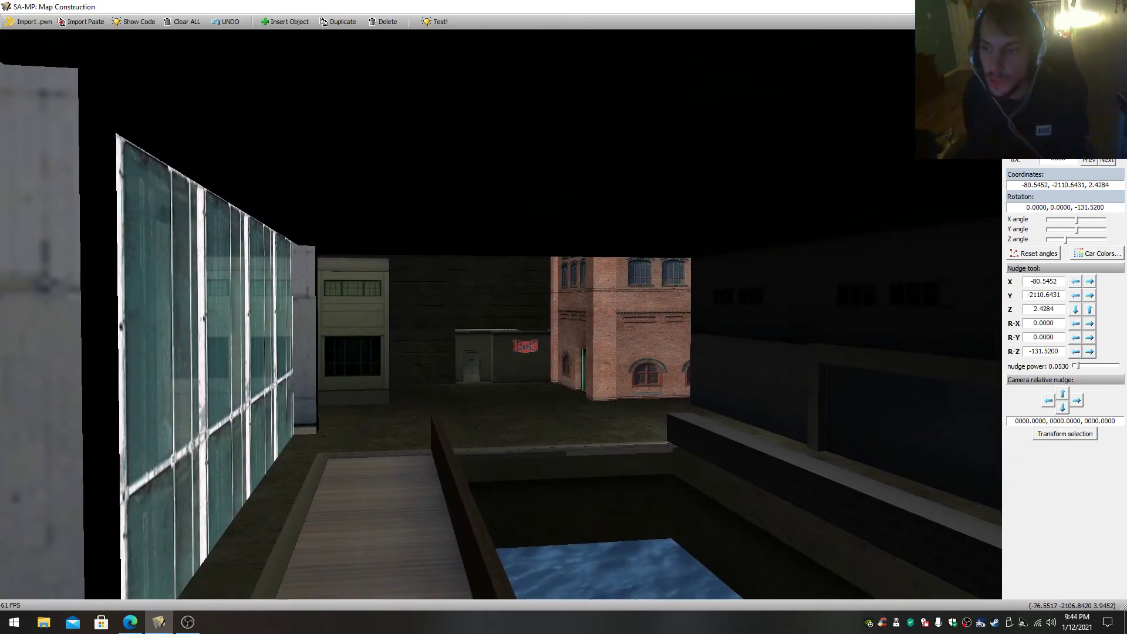
- Close in on the small hut beside the brick building, selecting the wall behind it and the flag on its front
{"action": "left_click", "coordinate": [637, 355]}
{"action": "scroll", "coordinate": [640, 370], "scroll_direction": "up", "scroll_amount": 2}
{"action": "scroll", "coordinate": [640, 387], "scroll_direction": "up", "scroll_amount": 1}
{"action": "scroll", "coordinate": [578, 482], "scroll_direction": "down", "scroll_amount": 1}
{"action": "left_click", "coordinate": [554, 502]}
{"action": "scroll", "coordinate": [578, 464], "scroll_direction": "up", "scroll_amount": 2}
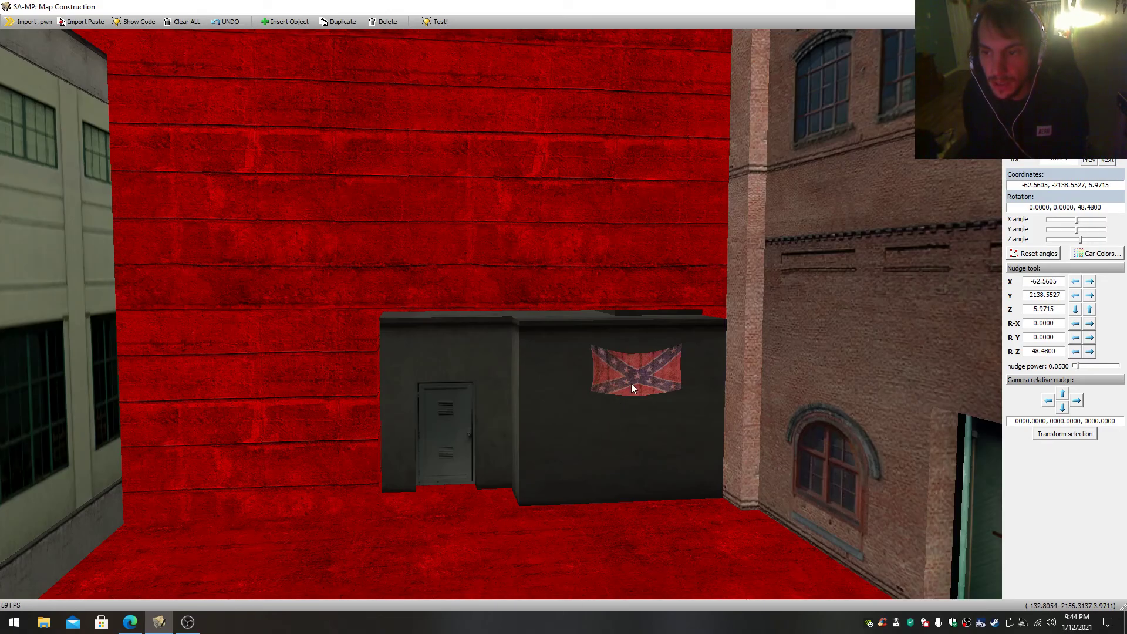
{"action": "left_click", "coordinate": [631, 384]}
- Turn away from the hut and fly out into the canyon to the sandy island with thatched huts
{"action": "left_click_drag", "start_coordinate": [632, 384], "coordinate": [528, 393]}
{"action": "key", "text": "w"}
{"action": "key", "text": "w"}
{"action": "key", "text": "w"}
{"action": "left_click_drag", "start_coordinate": [648, 510], "coordinate": [584, 429]}
{"action": "left_click", "coordinate": [562, 450]}
{"action": "key", "text": "w"}
{"action": "key", "text": "w"}
{"action": "key", "text": "w"}
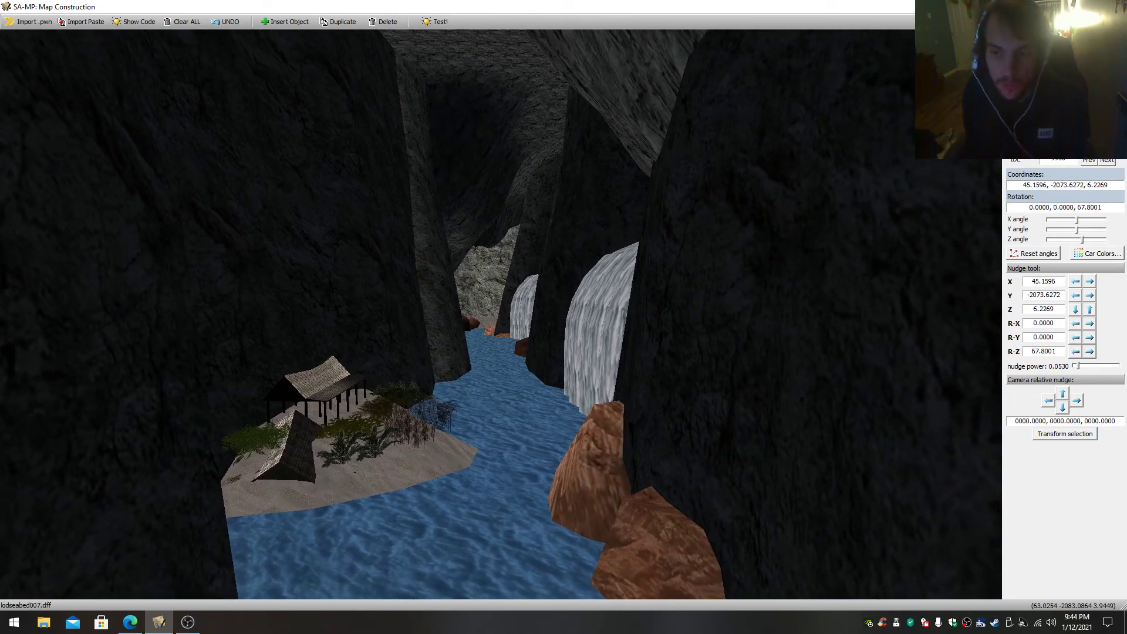
- Follow the canyon water past the waterfalls and view the wooden platforms and gravel path along the cliffs
{"action": "key", "text": "w"}
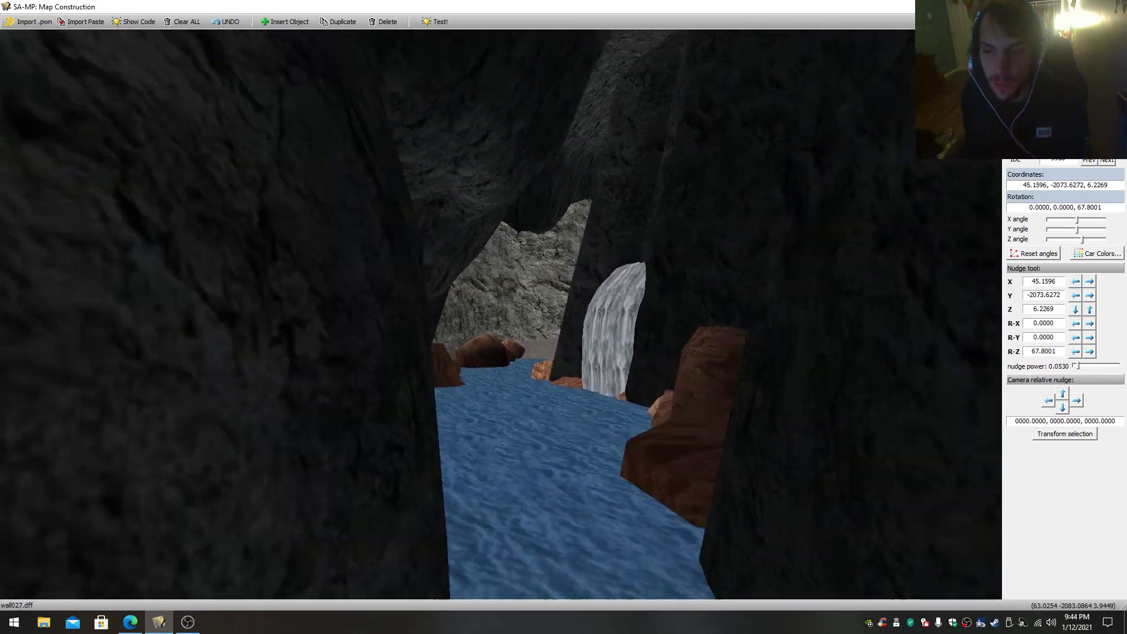
{"action": "key", "text": "w"}
{"action": "mouse_move", "coordinate": [563, 352]}
{"action": "left_mouse_down"}
{"action": "mouse_move", "coordinate": [623, 352]}
{"action": "mouse_move", "coordinate": [570, 353]}
{"action": "left_mouse_up"}
{"action": "key", "text": "s"}
{"action": "key", "text": "w"}
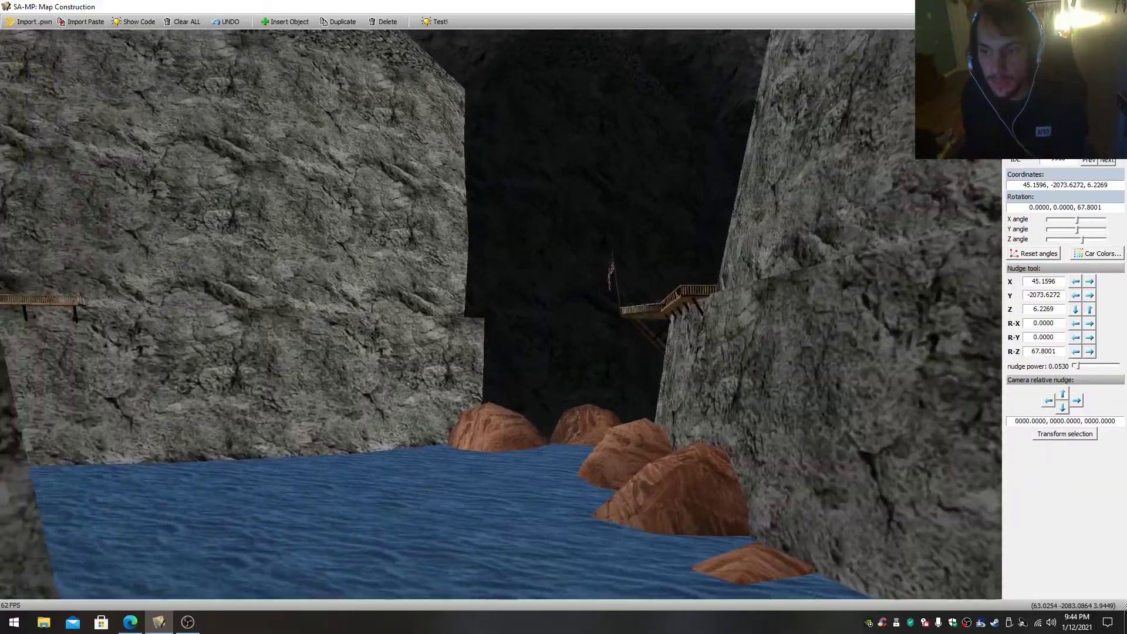
{"action": "key", "text": "s"}
{"action": "key", "text": "w"}
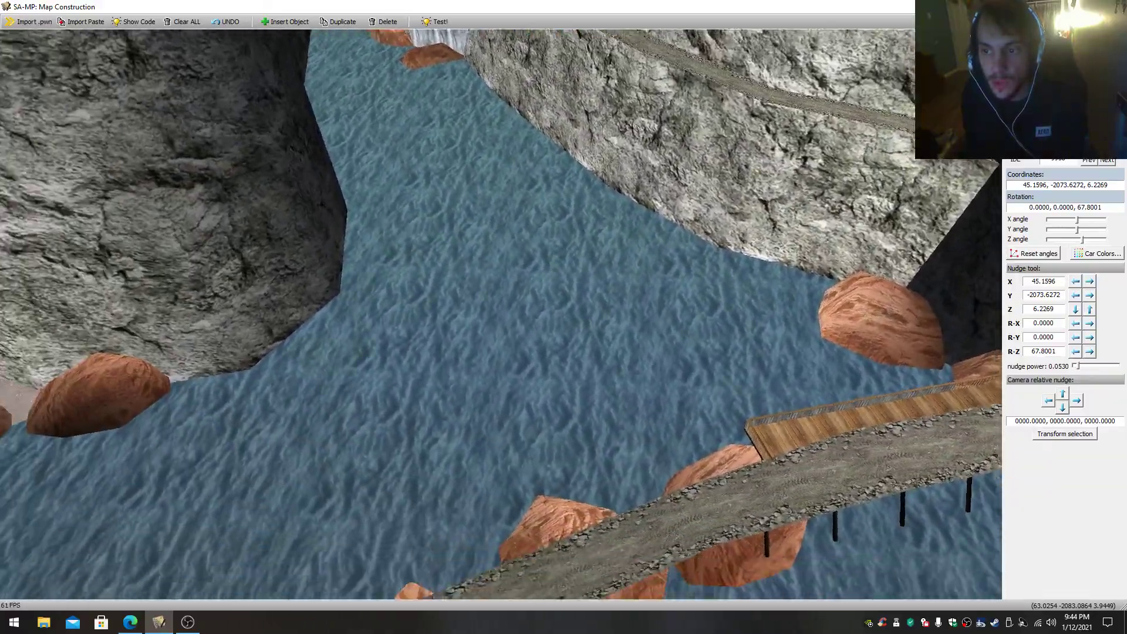
{"action": "key", "text": "w"}
{"action": "key", "text": "s"}
- Fly back through the canyon to the sandy island and select a plant on its bank
{"action": "left_click_drag", "start_coordinate": [672, 354], "coordinate": [411, 193]}
{"action": "key", "text": "w"}
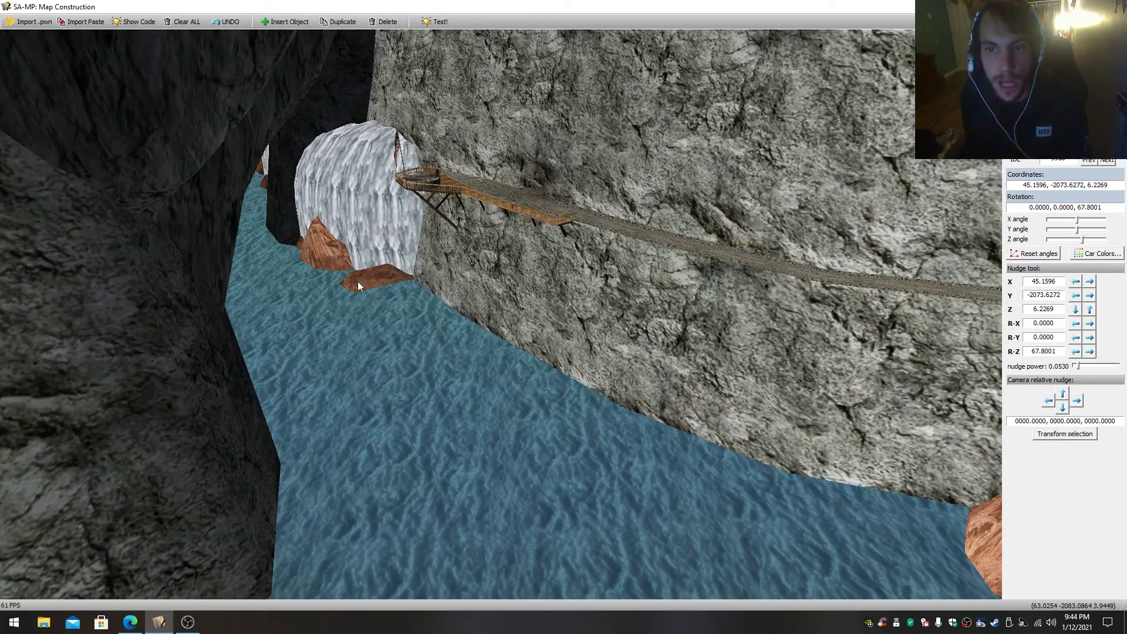
{"action": "left_click_drag", "start_coordinate": [358, 291], "coordinate": [211, 251]}
{"action": "key", "text": "s"}
{"action": "key", "text": "w"}
{"action": "key", "text": "w"}
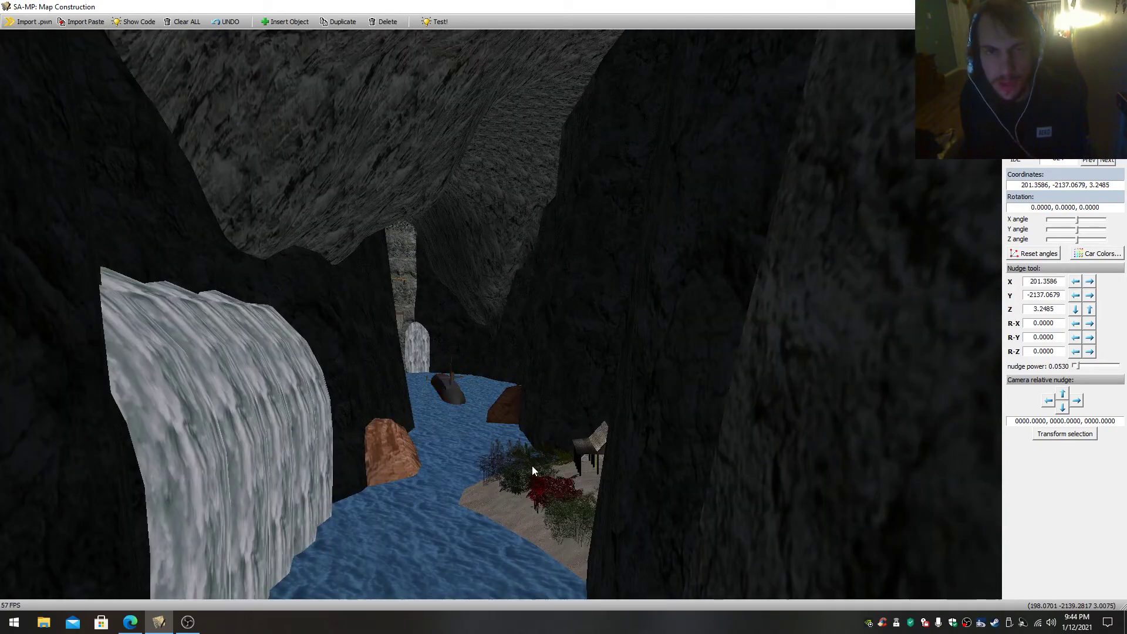
{"action": "right_click", "coordinate": [532, 466]}
{"action": "left_click_drag", "start_coordinate": [532, 466], "coordinate": [509, 491]}
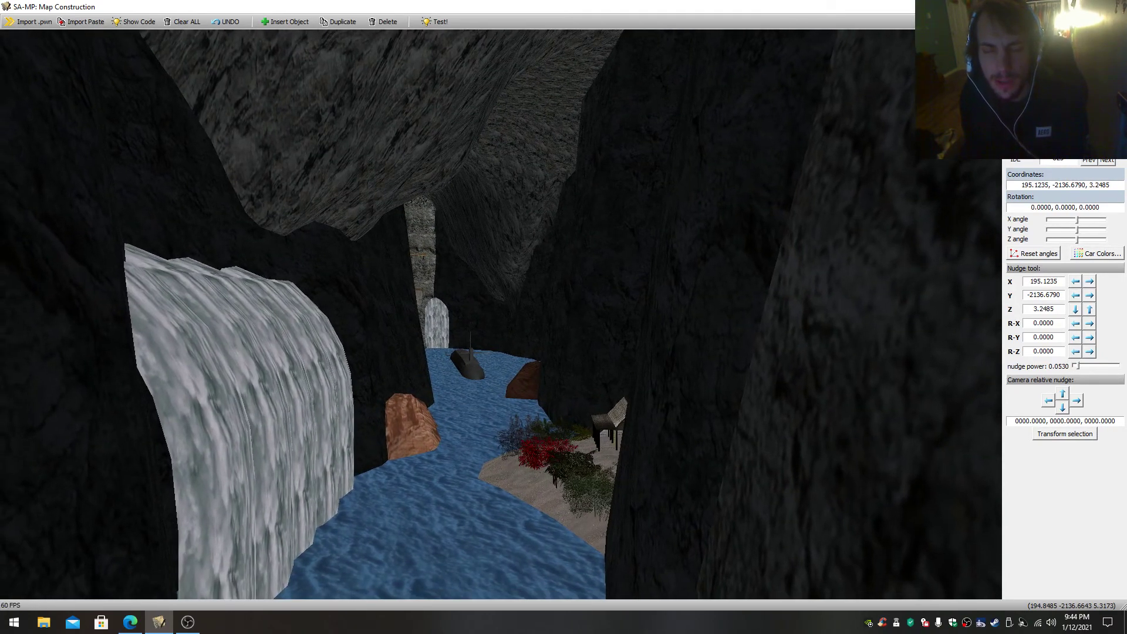
- Fly past the island to the submarine in front of the dam and view both together
{"action": "key", "text": "w"}
{"action": "key", "text": "w"}
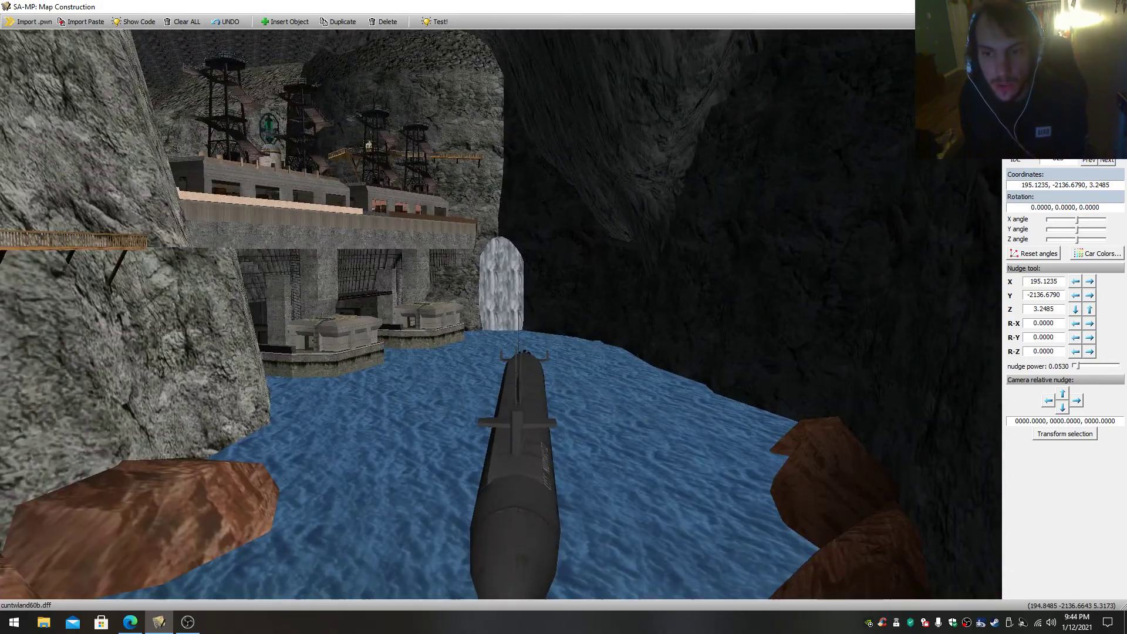
{"action": "key", "text": "w"}
{"action": "mouse_move", "coordinate": [538, 461]}
{"action": "left_mouse_down"}
{"action": "mouse_move", "coordinate": [529, 409]}
{"action": "mouse_move", "coordinate": [538, 461]}
{"action": "left_mouse_up"}
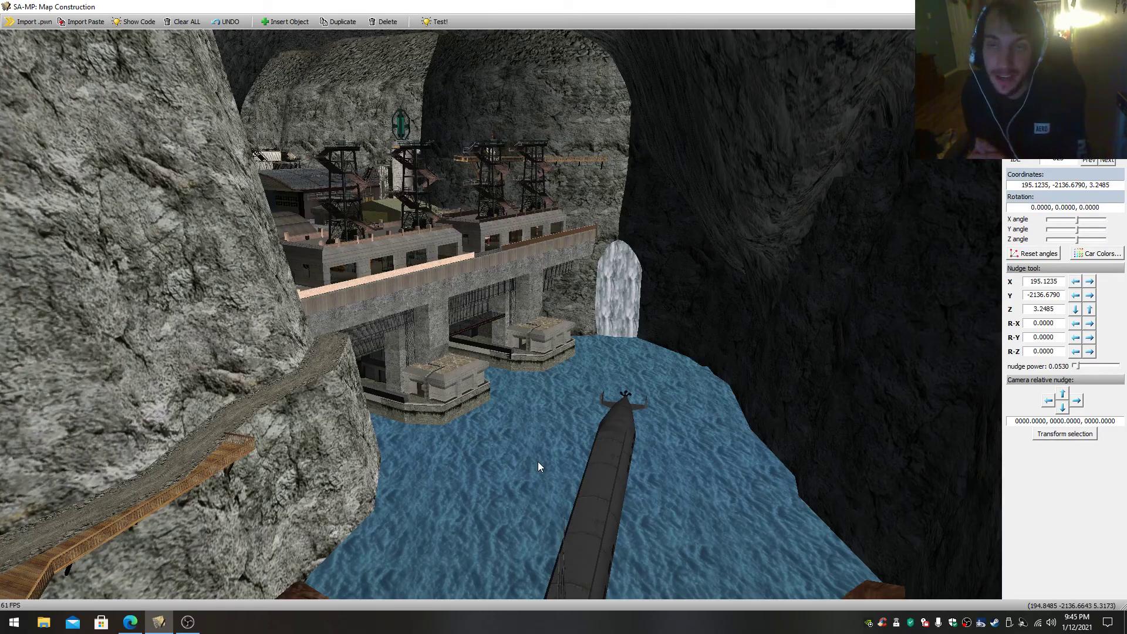
- Fly from the submarine through the canyon to the shipwreck and inspect its selected hull below the water surface
{"action": "key", "text": "w"}
{"action": "right_click_drag", "start_coordinate": [555, 459], "coordinate": [478, 373]}
{"action": "key", "text": "w"}
{"action": "key", "text": "w"}
{"action": "key", "text": "w"}
{"action": "key", "text": "w"}
{"action": "key", "text": "s"}
{"action": "key", "text": "w"}
{"action": "key", "text": "w"}
{"action": "key", "text": "w"}
{"action": "key", "text": "s"}
{"action": "key", "text": "w"}
{"action": "key", "text": "s"}
{"action": "key", "text": "w"}
{"action": "key", "text": "w"}
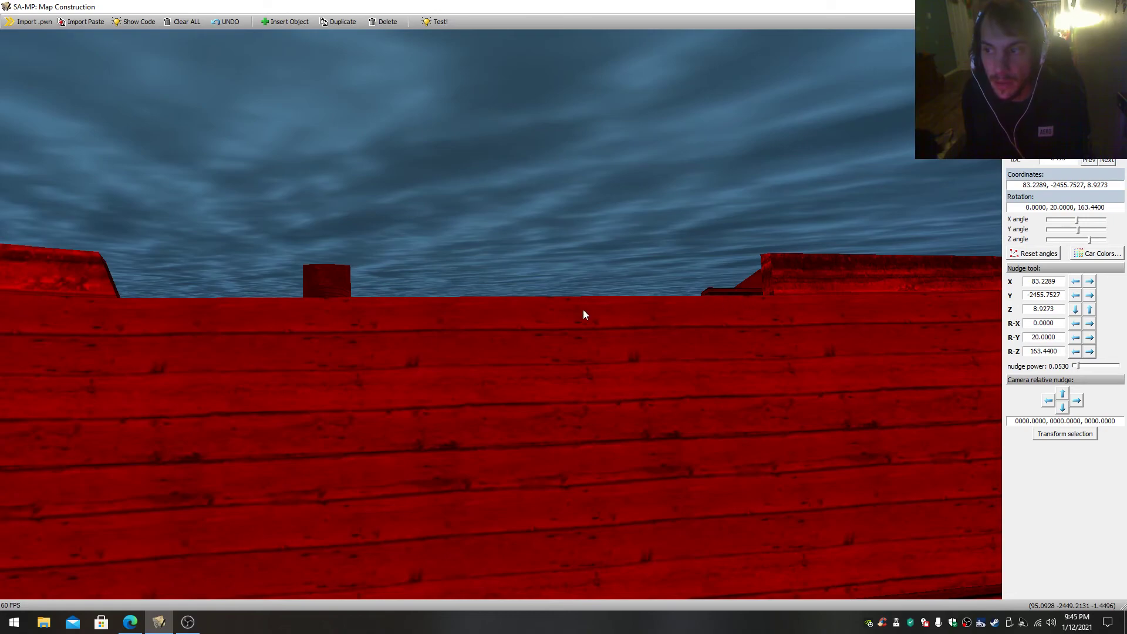
- Back away to view the sunken ship's masts and select the wreck near the grassy bank
{"action": "key", "text": "s"}
{"action": "right_click_drag", "start_coordinate": [438, 301], "coordinate": [438, 399]}
{"action": "key", "text": "w"}
{"action": "key", "text": "w"}
{"action": "key", "text": "s"}
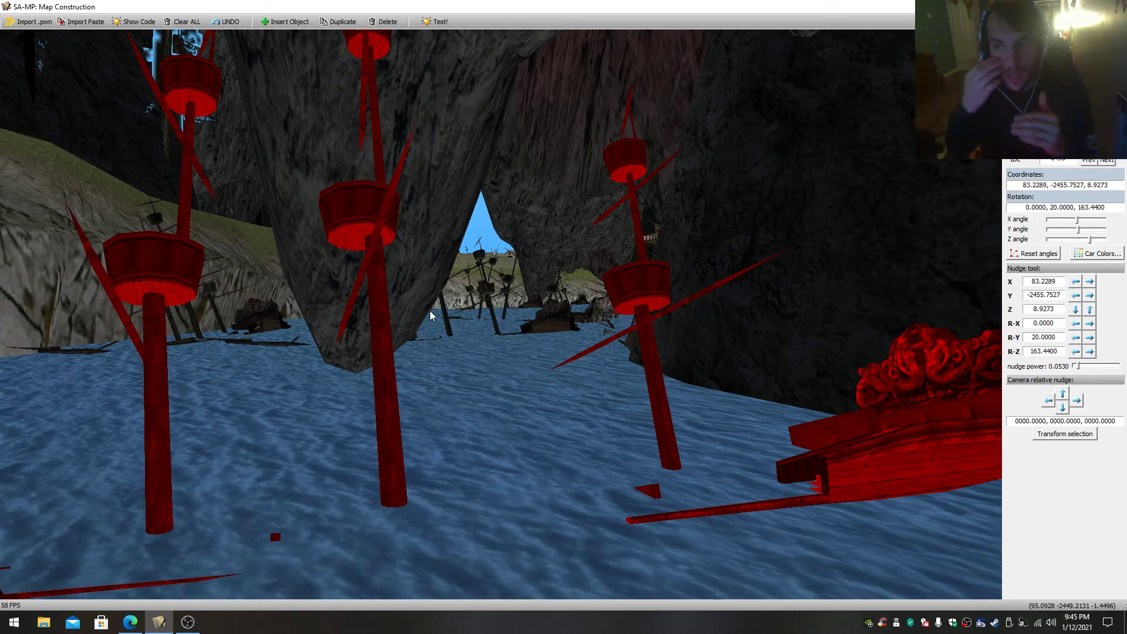
{"action": "right_click_drag", "start_coordinate": [430, 310], "coordinate": [424, 344]}
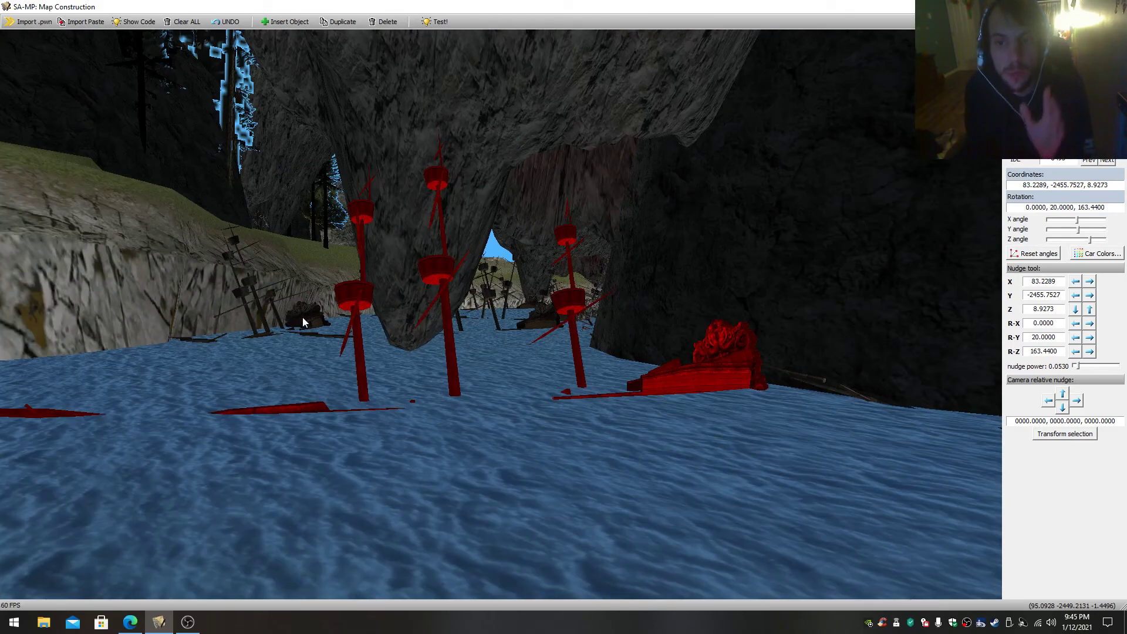
{"action": "left_click_drag", "start_coordinate": [305, 318], "coordinate": [375, 336]}
- Fly up the canyon to the large waterfall beside the flagged deck and select the rocks at its base
{"action": "key", "text": "w"}
{"action": "key", "text": "w"}
{"action": "key", "text": "w"}
{"action": "key", "text": "w"}
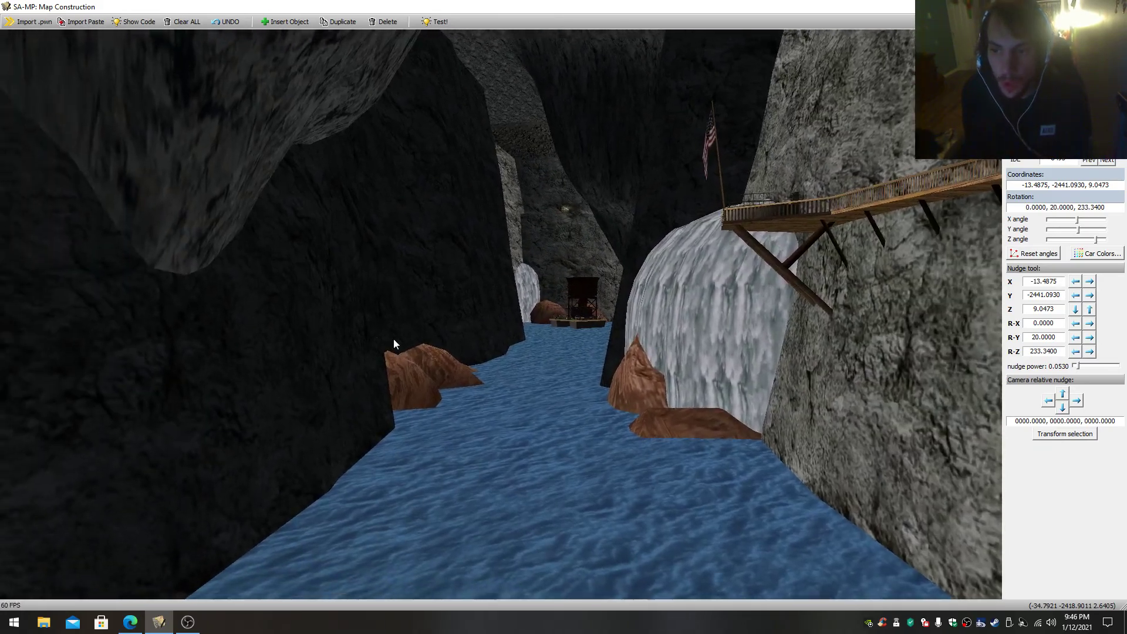
{"action": "left_click", "coordinate": [624, 390]}
- Follow the winding canyon past the waterfall to the floating platform carrying the tower
{"action": "key", "text": "w"}
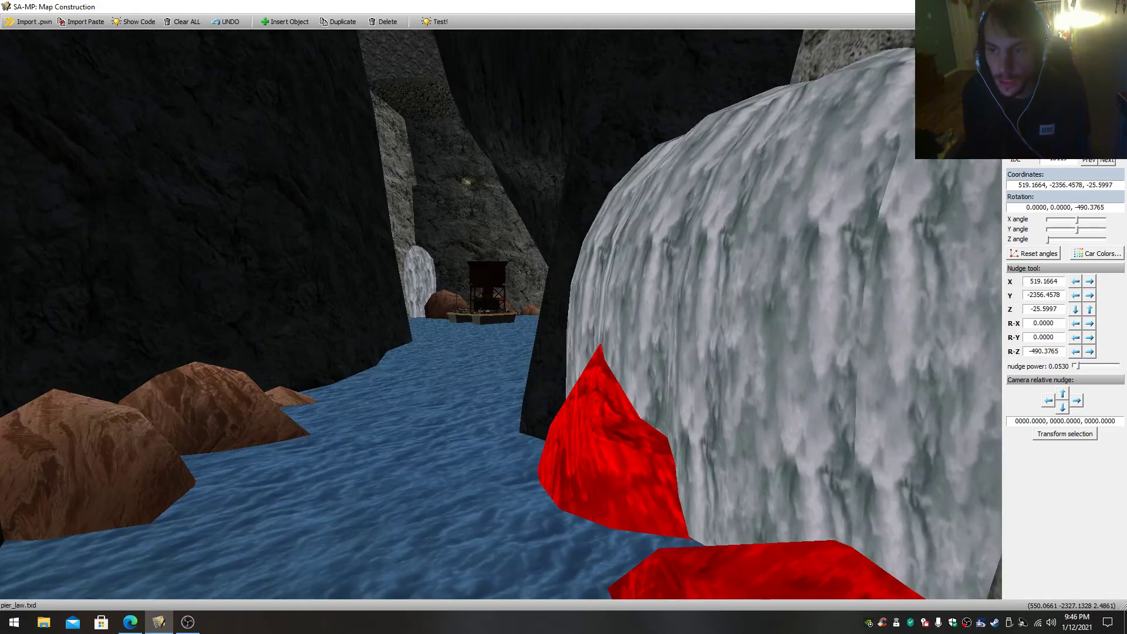
{"action": "key", "text": "w"}
{"action": "key", "text": "s"}
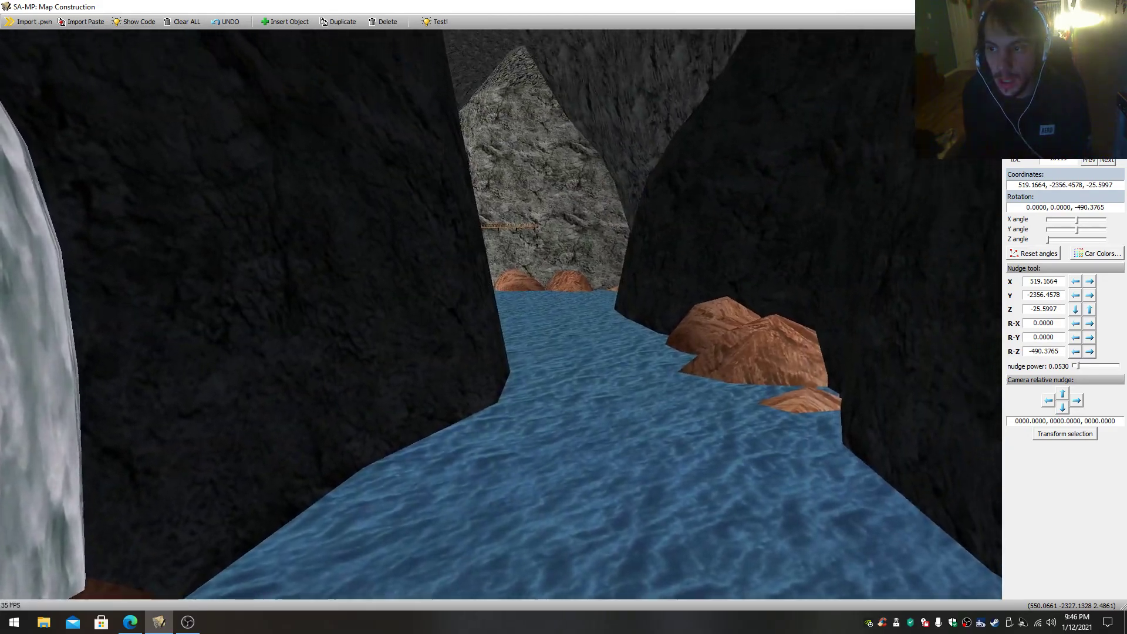
{"action": "key", "text": "w"}
{"action": "key", "text": "s"}
{"action": "key", "text": "s"}
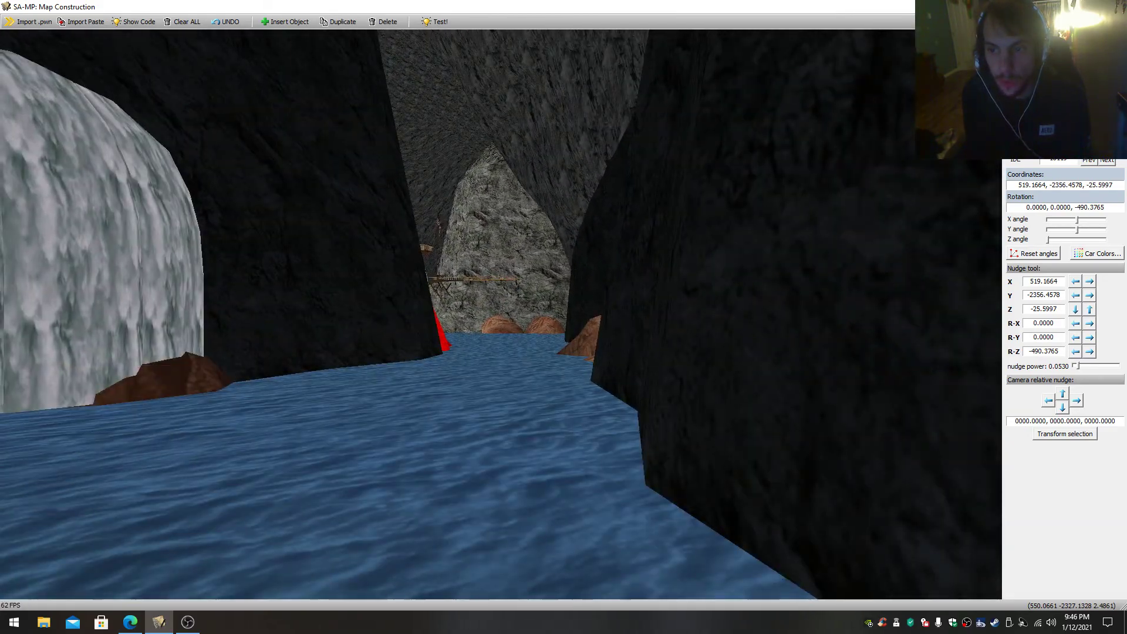
{"action": "key", "text": "w"}
- Circle the floating tower platform and close in on the gun posts and plants on its deck
{"action": "key", "text": "s"}
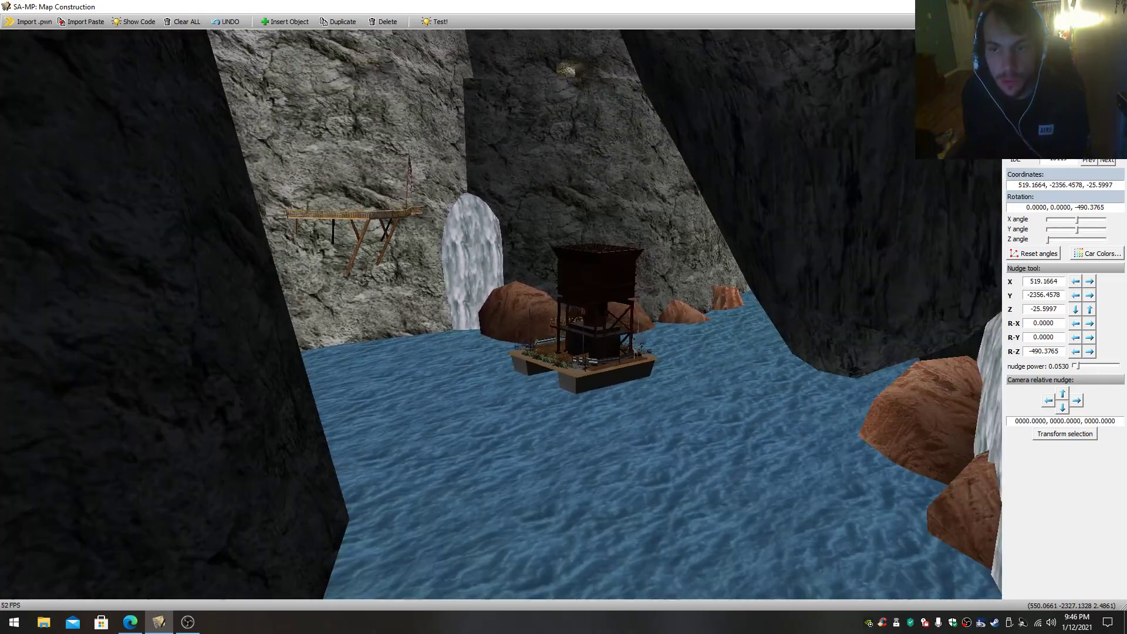
{"action": "key", "text": "w"}
{"action": "key", "text": "s"}
{"action": "key", "text": "w"}
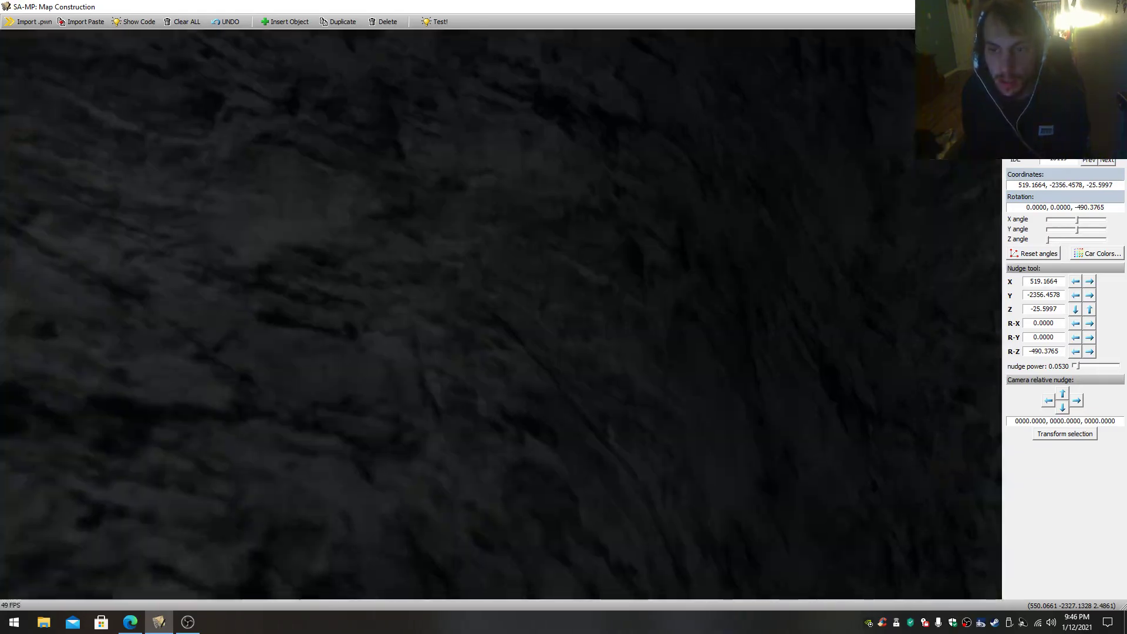
{"action": "key", "text": "s"}
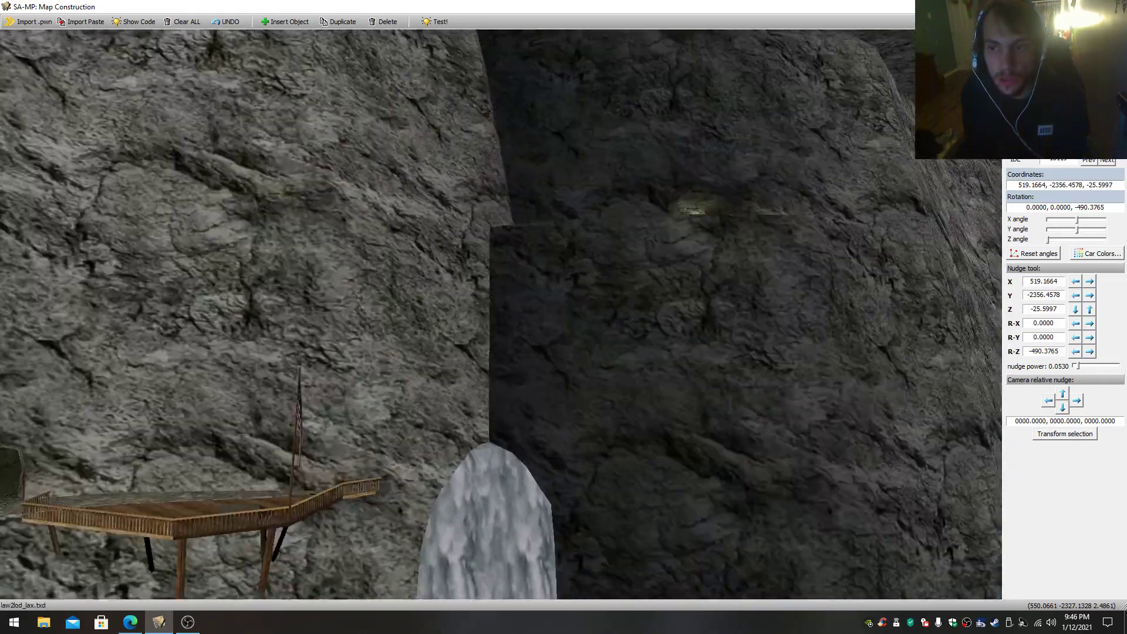
{"action": "key", "text": "s"}
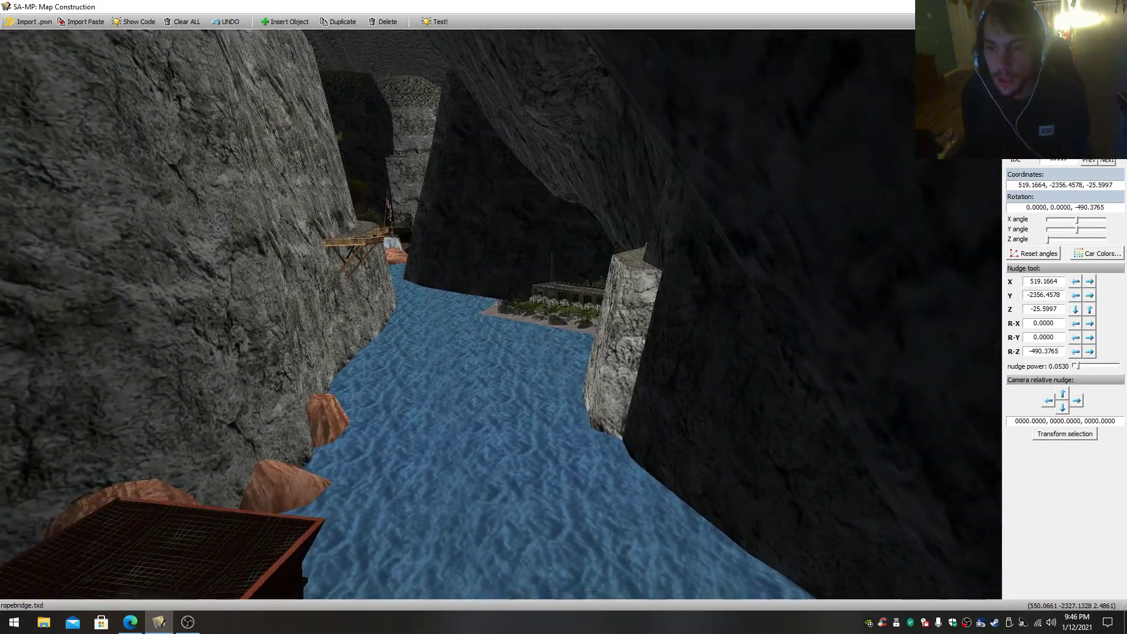
{"action": "key", "text": "s"}
{"action": "key", "text": "w"}
- Back off to the planted end of the floating platform and select the mounted gun on its corner post
{"action": "key", "text": "w"}
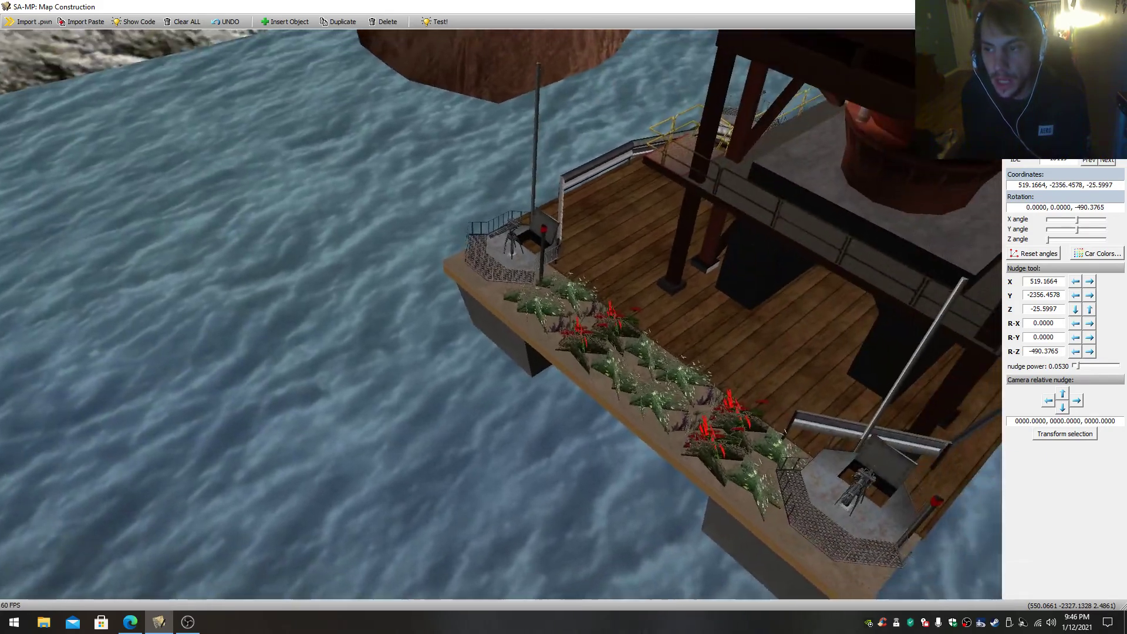
{"action": "key", "text": "s"}
{"action": "left_click", "coordinate": [696, 371]}
{"action": "key", "text": "s"}
- Go beneath the floating platform and select the concrete supports that hold up its deck
{"action": "key", "text": "w"}
{"action": "key", "text": "s"}
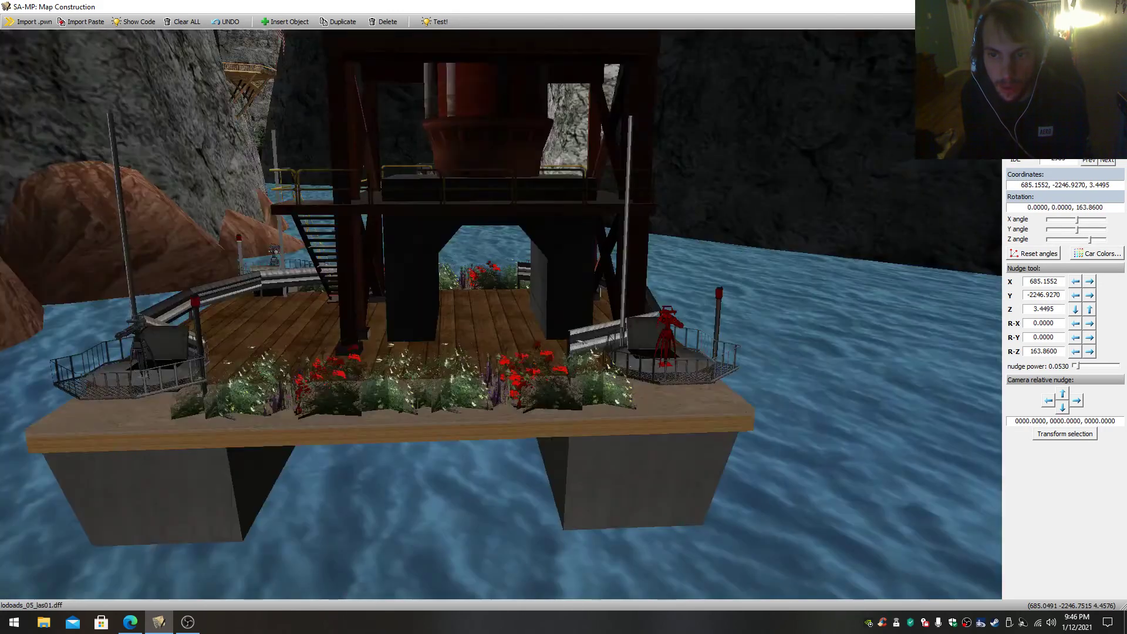
{"action": "key", "text": "s"}
{"action": "key", "text": "w"}
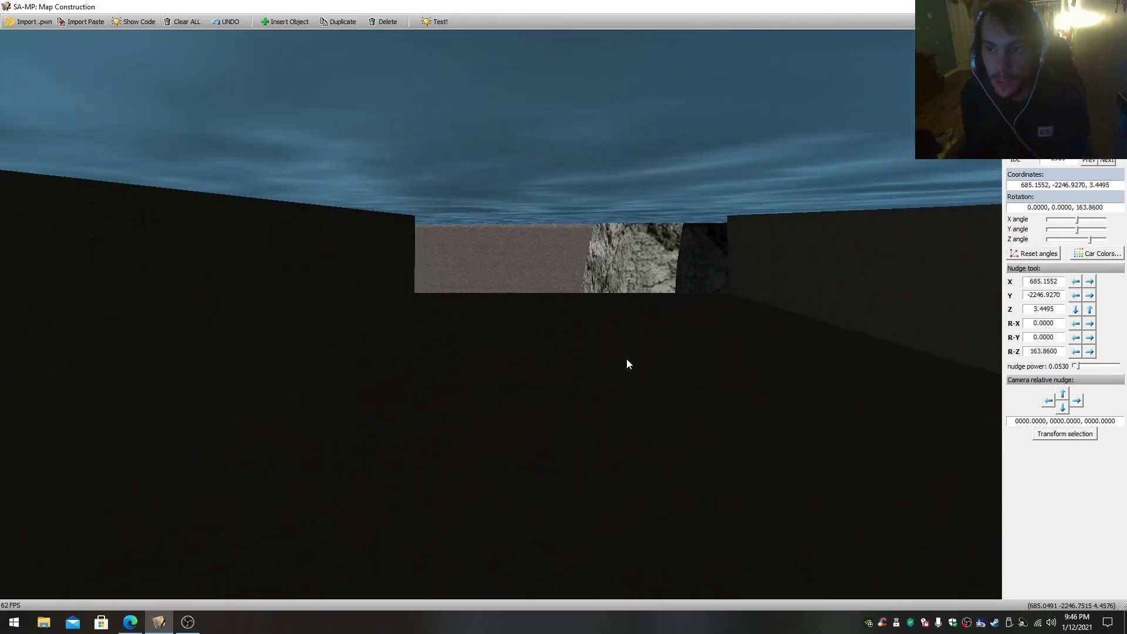
{"action": "left_click", "coordinate": [621, 349]}
{"action": "key", "text": "s"}
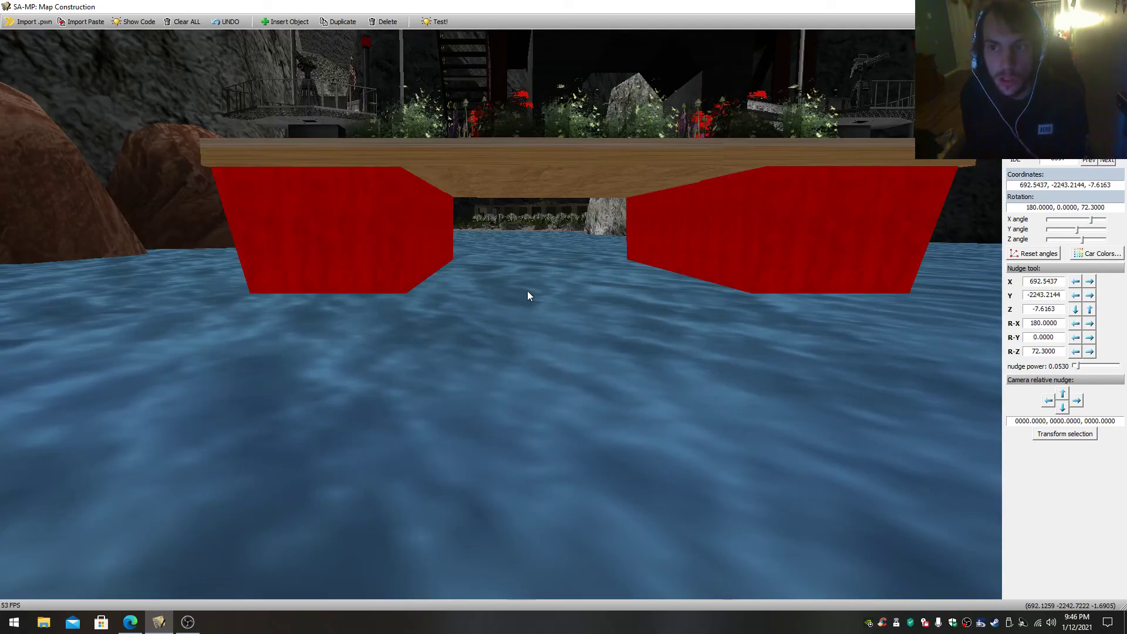
- Select the edge piece of the wooden deck and back away to view the whole floating platform
{"action": "left_click", "coordinate": [527, 160]}
{"action": "key", "text": "s"}
{"action": "key", "text": "w"}
{"action": "key", "text": "s"}
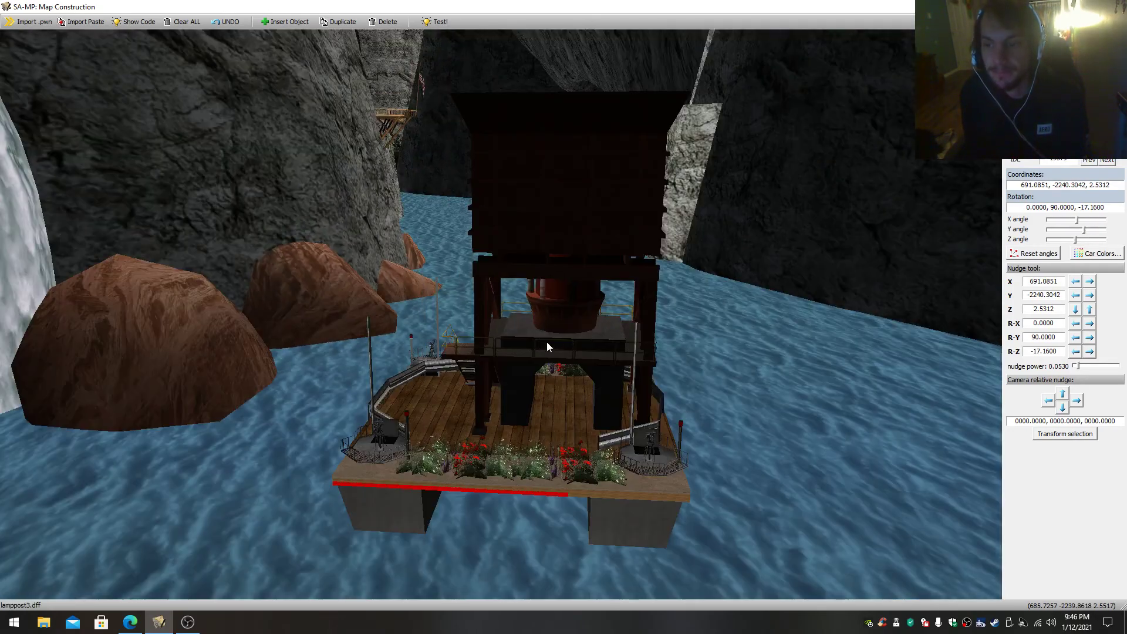
- Move around to the stair side of the platform, selecting the tower structure and then the flowers along the deck edge
{"action": "left_click", "coordinate": [540, 350]}
{"action": "key", "text": "w"}
{"action": "left_click_drag", "start_coordinate": [540, 350], "coordinate": [495, 551]}
{"action": "key", "text": "d"}
{"action": "left_click", "coordinate": [501, 315]}
{"action": "left_click", "coordinate": [452, 343]}
{"action": "left_click_drag", "start_coordinate": [450, 344], "coordinate": [451, 474]}
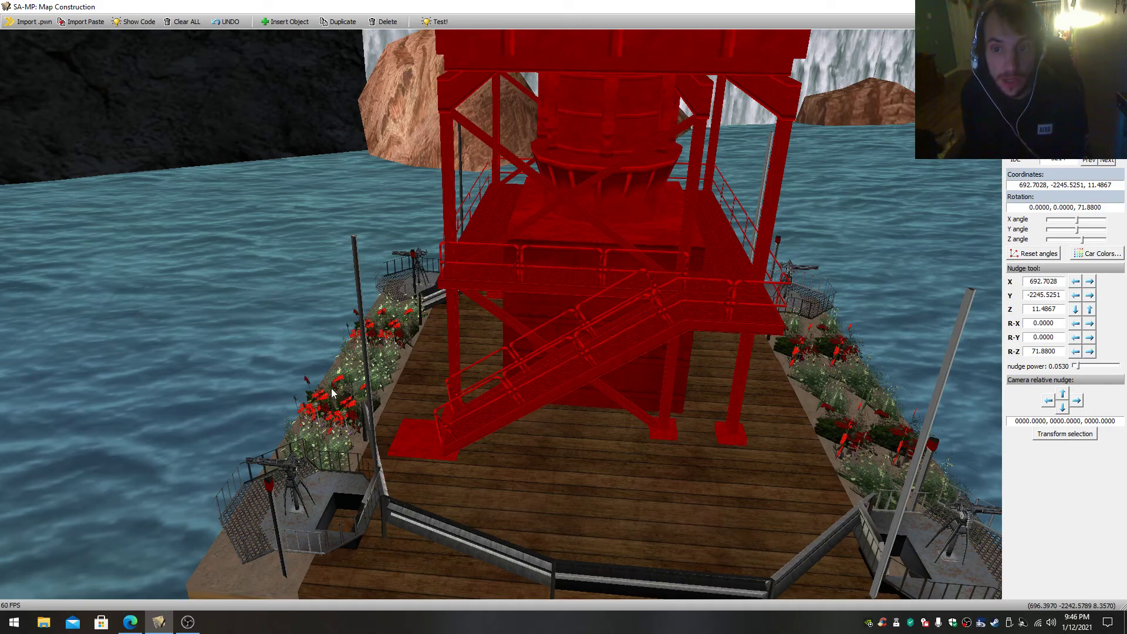
{"action": "left_click", "coordinate": [325, 407]}
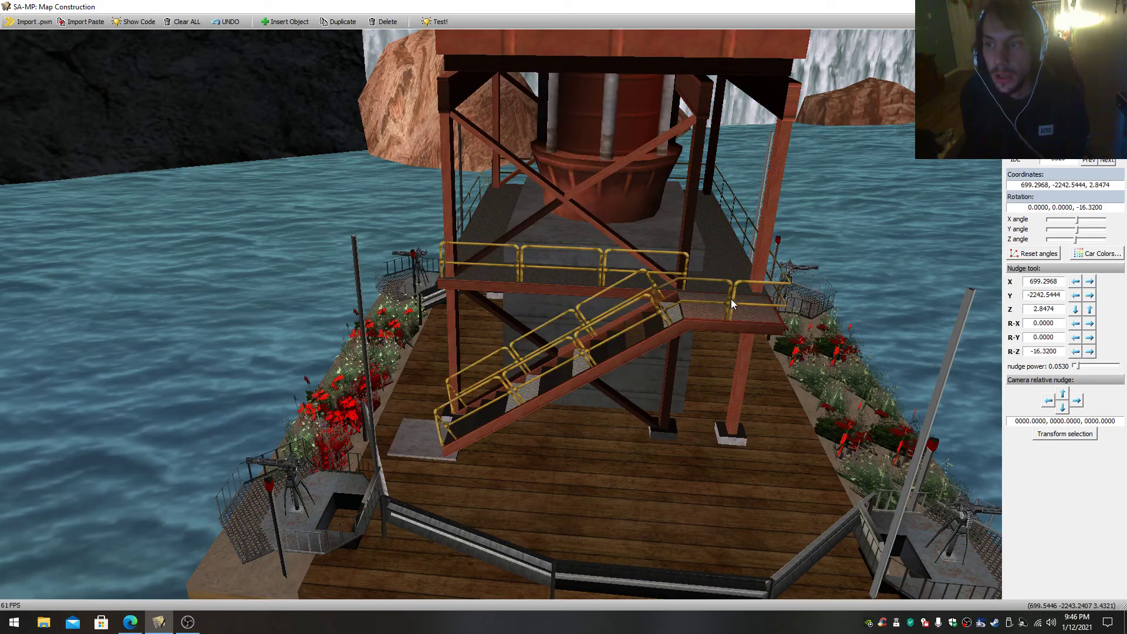
- Leave the floating platform and fly through the canyon to the low building on the sandy shore
{"action": "left_click_drag", "start_coordinate": [529, 376], "coordinate": [305, 246]}
{"action": "left_click_drag", "start_coordinate": [501, 314], "coordinate": [352, 256]}
{"action": "key", "text": "s"}
{"action": "key", "text": "w"}
{"action": "left_click_drag", "start_coordinate": [501, 314], "coordinate": [478, 332]}
{"action": "key", "text": "s"}
{"action": "key", "text": "w"}
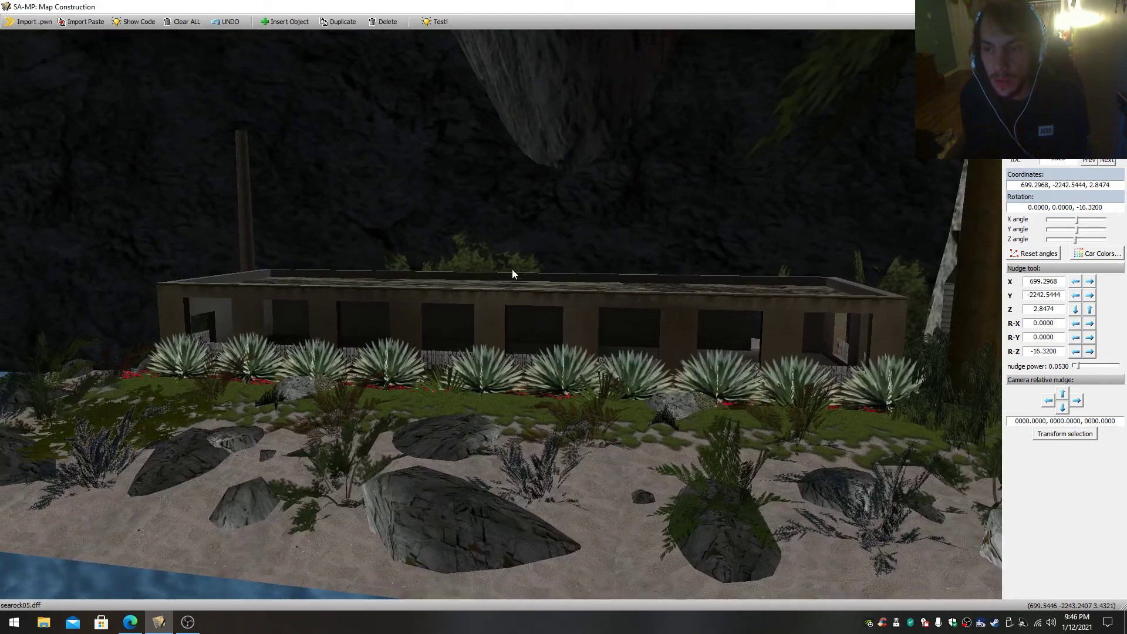
- Close in on the end wall of the shoreline building and select the wooden fence panel in its opening
{"action": "left_click", "coordinate": [524, 309]}
{"action": "left_click", "coordinate": [450, 450]}
{"action": "left_click_drag", "start_coordinate": [475, 393], "coordinate": [518, 344]}
{"action": "key", "text": "s"}
{"action": "key", "text": "w"}
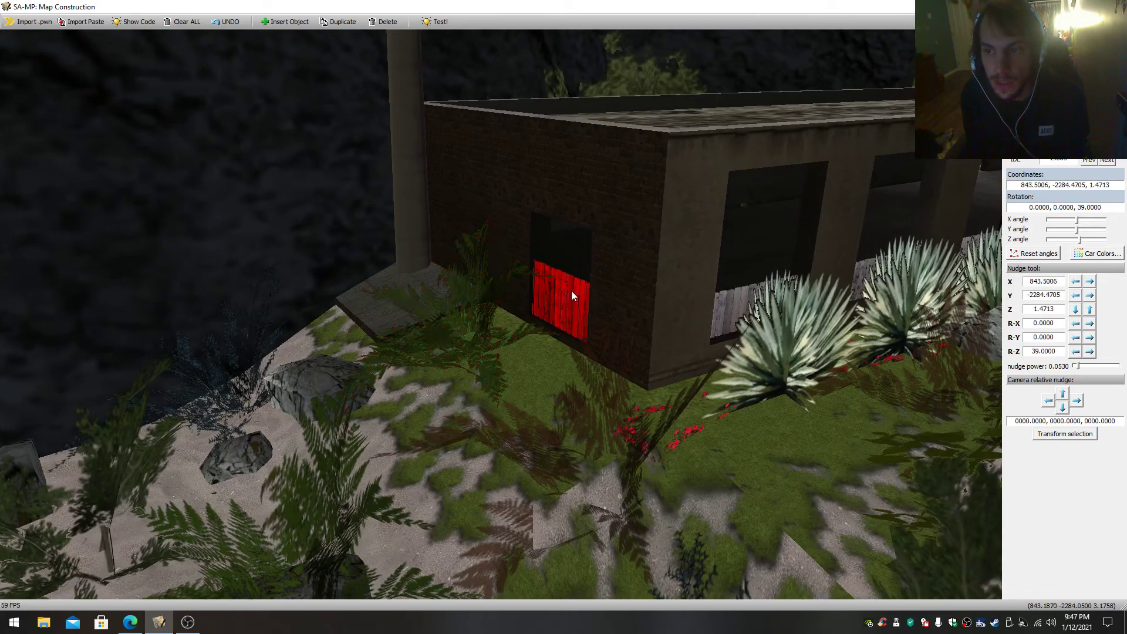
- Circle the shoreline building to examine its fenced openings and the plants around it
{"action": "left_click_drag", "start_coordinate": [578, 276], "coordinate": [363, 271]}
{"action": "left_click_drag", "start_coordinate": [390, 350], "coordinate": [414, 357]}
{"action": "key", "text": "w"}
- Look over the building's flat roof from its far end, then move out above the canyon channel beside it
{"action": "key", "text": "w"}
{"action": "right_click", "coordinate": [526, 344]}
{"action": "left_click_drag", "start_coordinate": [525, 343], "coordinate": [573, 342]}
{"action": "key", "text": "s"}
{"action": "key", "text": "w"}
{"action": "right_click", "coordinate": [559, 345]}
{"action": "key", "text": "s"}
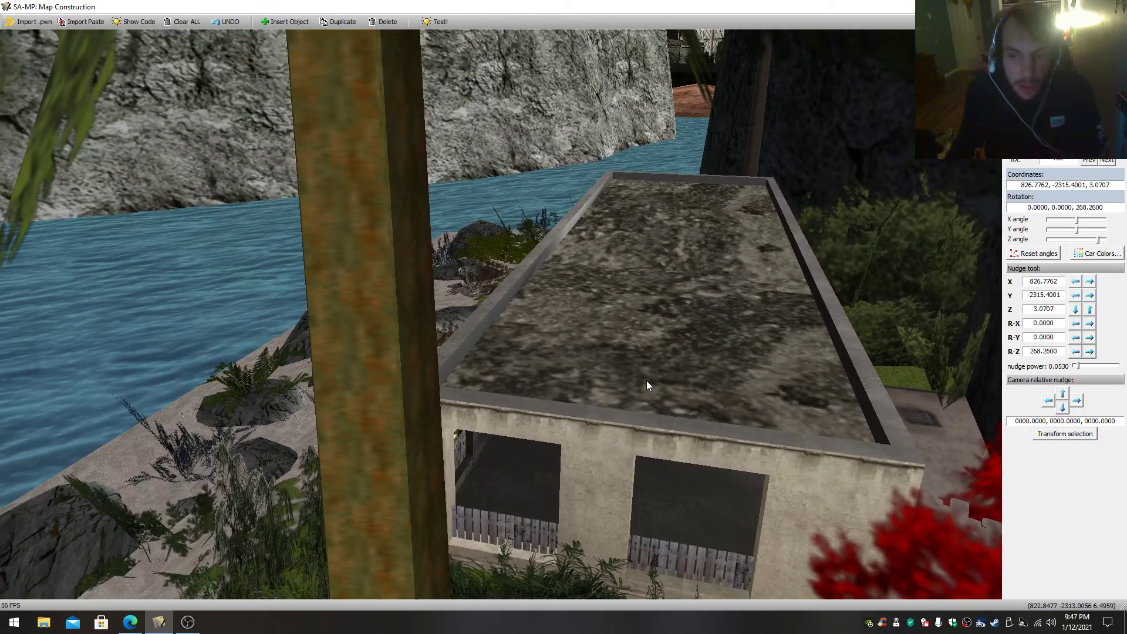
{"action": "left_click_drag", "start_coordinate": [633, 384], "coordinate": [643, 356]}
{"action": "key", "text": "w"}
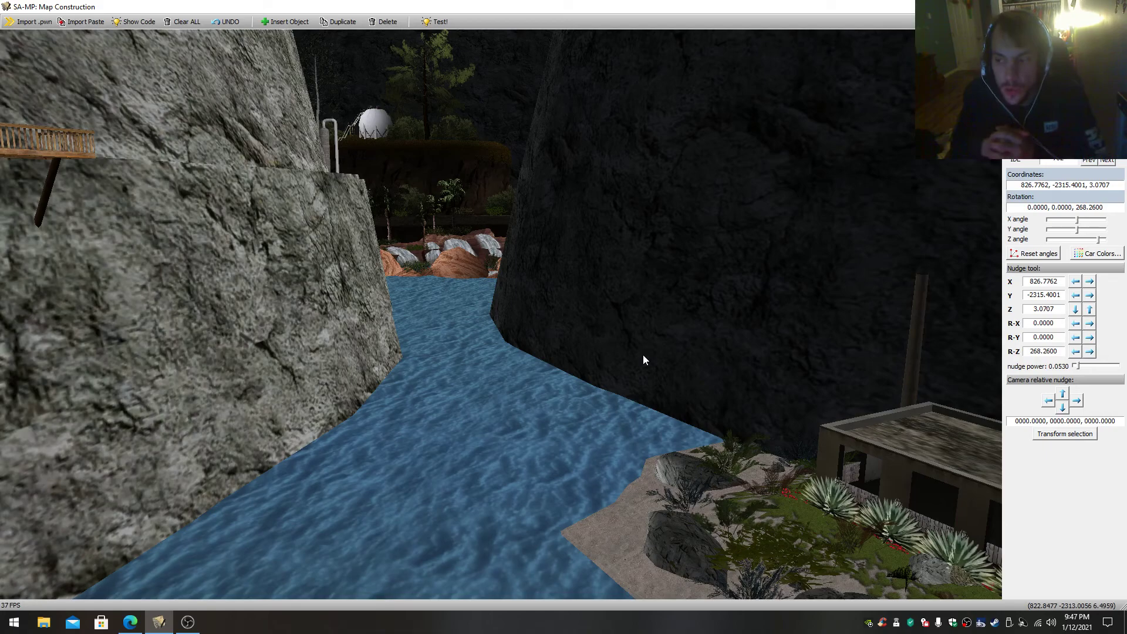
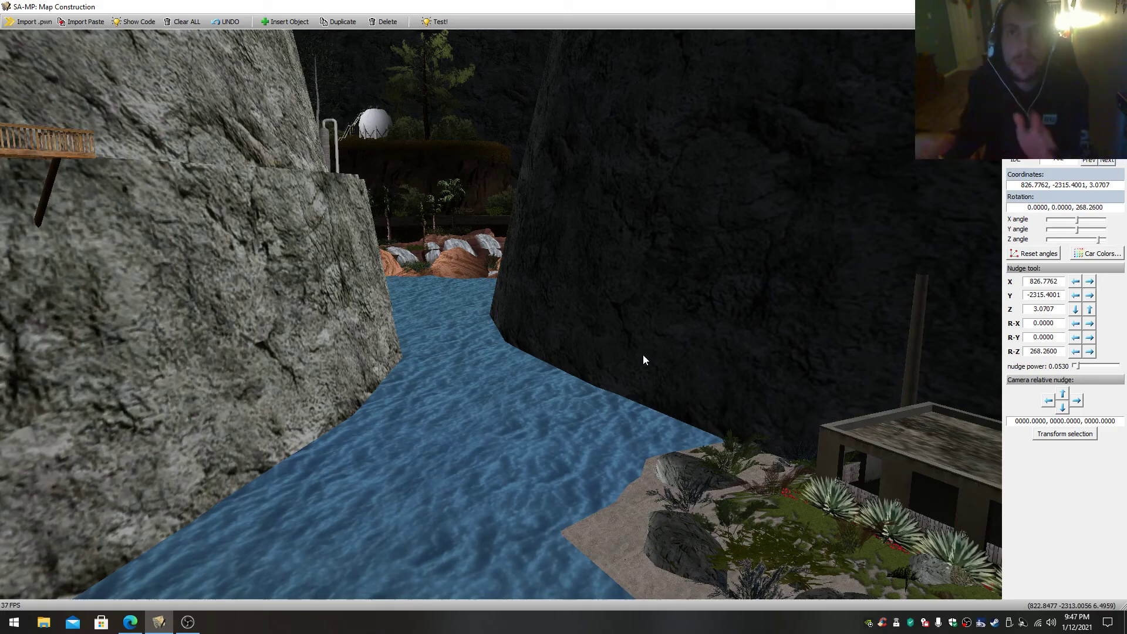
- Fly up the canyon channel from the shoreline building to the orange rocks and the dark planted bank
{"action": "left_click_drag", "start_coordinate": [643, 354], "coordinate": [622, 241]}
{"action": "key", "text": "w"}
{"action": "key", "text": "w"}
{"action": "key", "text": "s"}
{"action": "key", "text": "w"}
{"action": "key", "text": "s"}
{"action": "key", "text": "w"}
{"action": "key", "text": "s"}
{"action": "key", "text": "w"}
- Select the structure on the dark bank from above, and the figure standing on its corner
{"action": "key", "text": "w"}
{"action": "left_click_drag", "start_coordinate": [528, 366], "coordinate": [527, 317]}
{"action": "key", "text": "s"}
{"action": "key", "text": "w"}
{"action": "left_click", "coordinate": [628, 347]}
{"action": "key", "text": "w"}
{"action": "left_click_drag", "start_coordinate": [615, 344], "coordinate": [529, 446]}
{"action": "key", "text": "s"}
{"action": "key", "text": "w"}
{"action": "key", "text": "s"}
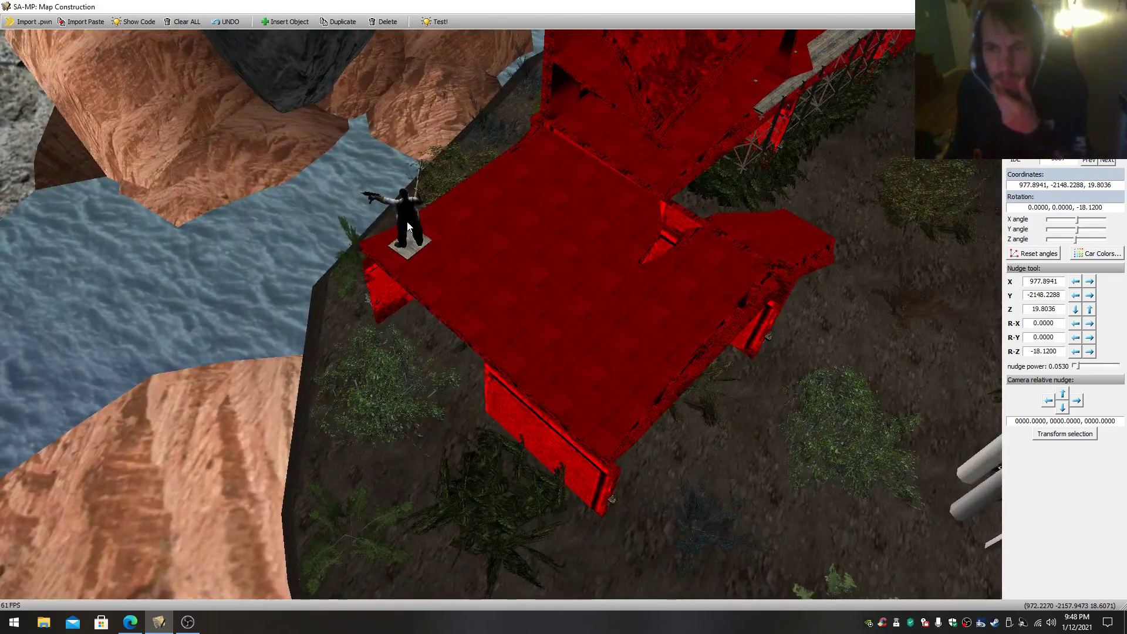
{"action": "left_click", "coordinate": [409, 226]}
- Fly over to the ruined multi-storey brick building beside the water and select its main shell
{"action": "key", "text": "w"}
{"action": "left_click_drag", "start_coordinate": [494, 336], "coordinate": [613, 273]}
{"action": "left_click", "coordinate": [680, 410]}
{"action": "left_click_drag", "start_coordinate": [679, 411], "coordinate": [599, 458]}
{"action": "key", "text": "w"}
{"action": "key", "text": "w"}
{"action": "left_click_drag", "start_coordinate": [652, 540], "coordinate": [670, 481]}
{"action": "key", "text": "w"}
{"action": "left_click_drag", "start_coordinate": [501, 413], "coordinate": [740, 414]}
{"action": "key", "text": "w"}
{"action": "key", "text": "w"}
{"action": "key", "text": "w"}
{"action": "key", "text": "w"}
{"action": "key", "text": "s"}
{"action": "mouse_move", "coordinate": [589, 375]}
{"action": "left_mouse_down"}
{"action": "mouse_move", "coordinate": [423, 385]}
{"action": "mouse_move", "coordinate": [587, 420]}
{"action": "mouse_move", "coordinate": [589, 398]}
{"action": "left_mouse_up"}
{"action": "key", "text": "w"}
{"action": "left_click", "coordinate": [608, 322]}
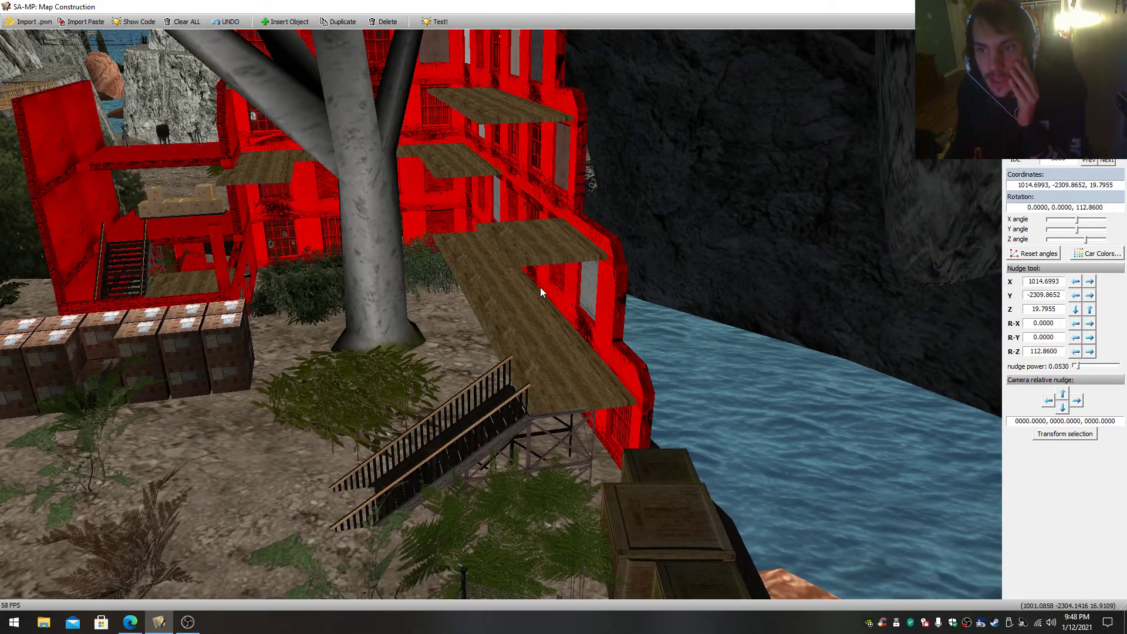
- Select the wooden floor panels fitted inside the ruined building, one on the upper level and one lower down
{"action": "left_click", "coordinate": [510, 116]}
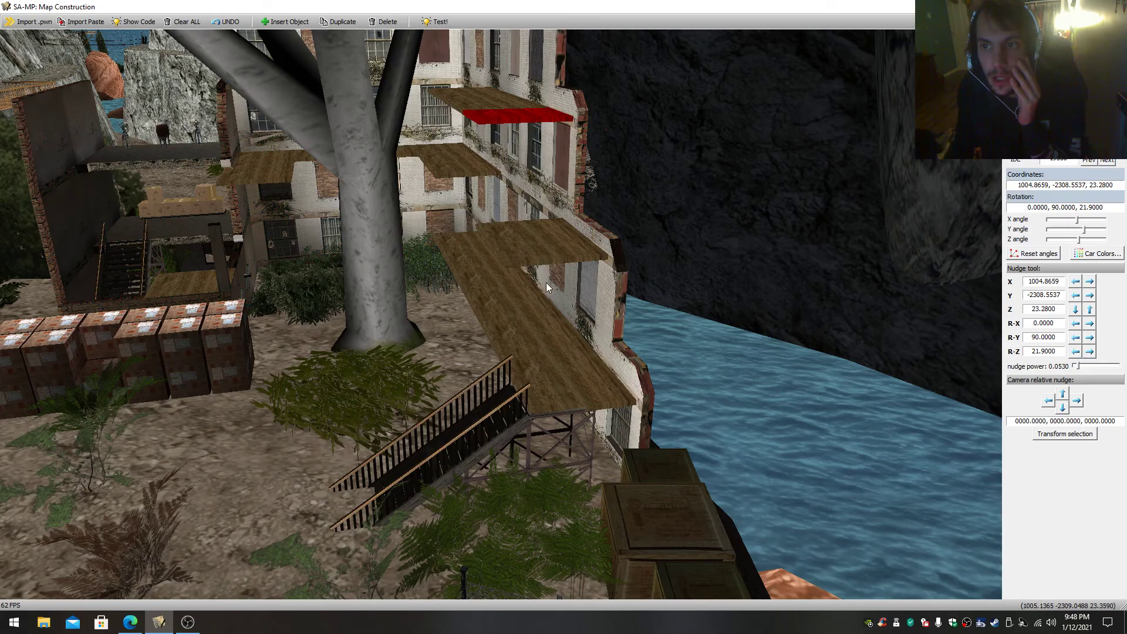
{"action": "left_click", "coordinate": [469, 161]}
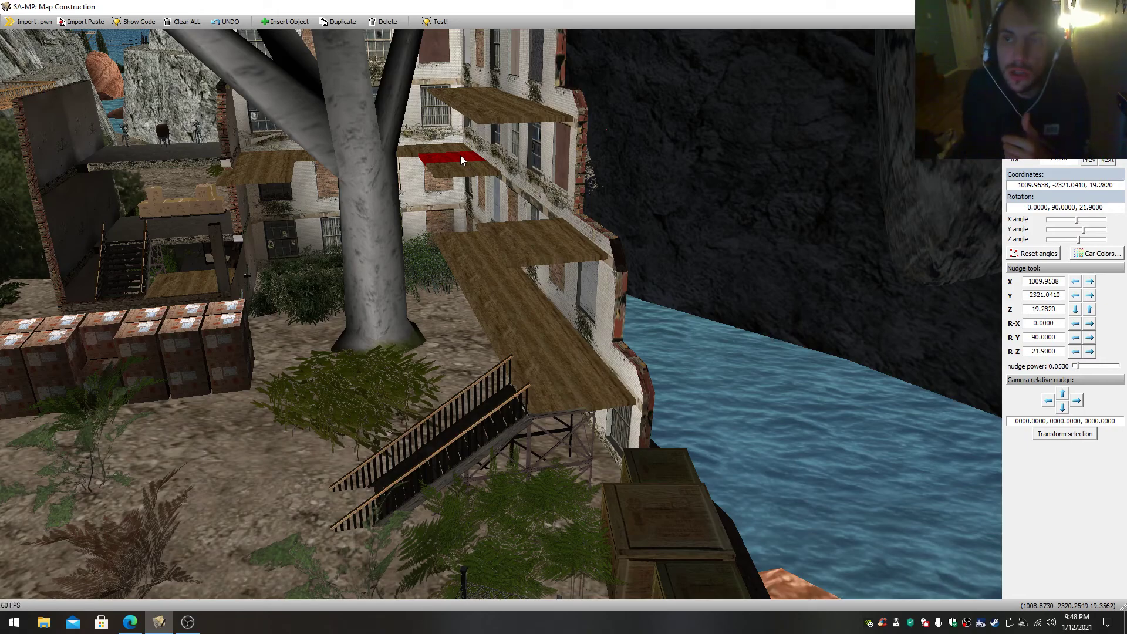
{"action": "right_click_drag", "start_coordinate": [467, 160], "coordinate": [555, 170]}
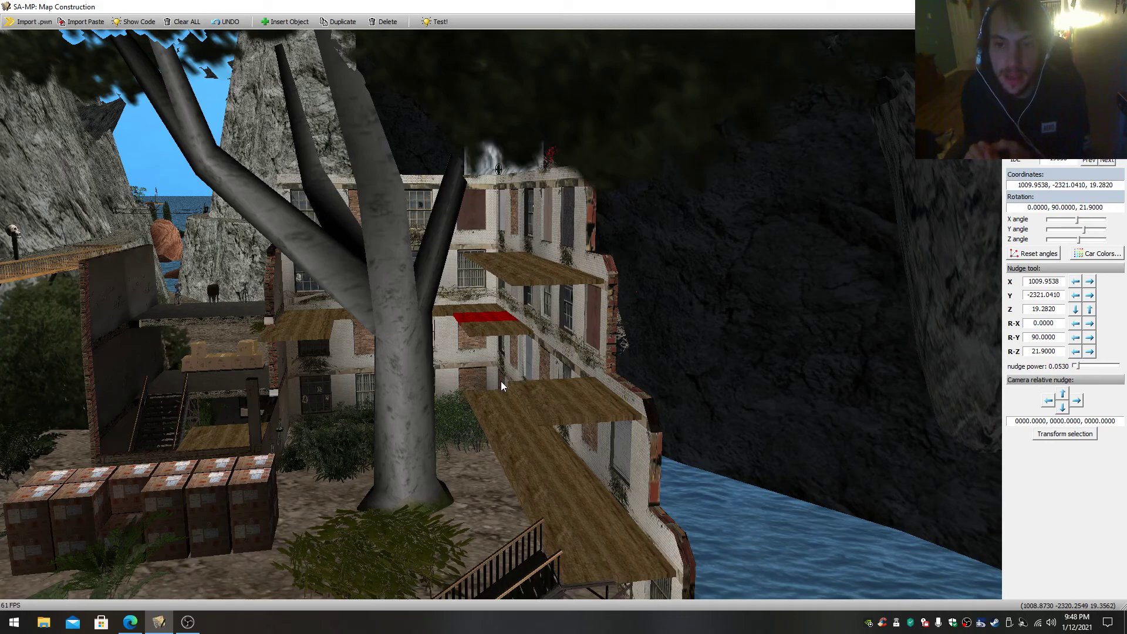
- Examine the ruined building's open storeys, staircase and upper floor from beside the large tree and brick stacks
{"action": "scroll", "coordinate": [522, 440], "scroll_direction": "down", "scroll_amount": 3}
{"action": "right_click_drag", "start_coordinate": [521, 440], "coordinate": [300, 432]}
{"action": "scroll", "coordinate": [387, 487], "scroll_direction": "up", "scroll_amount": 3}
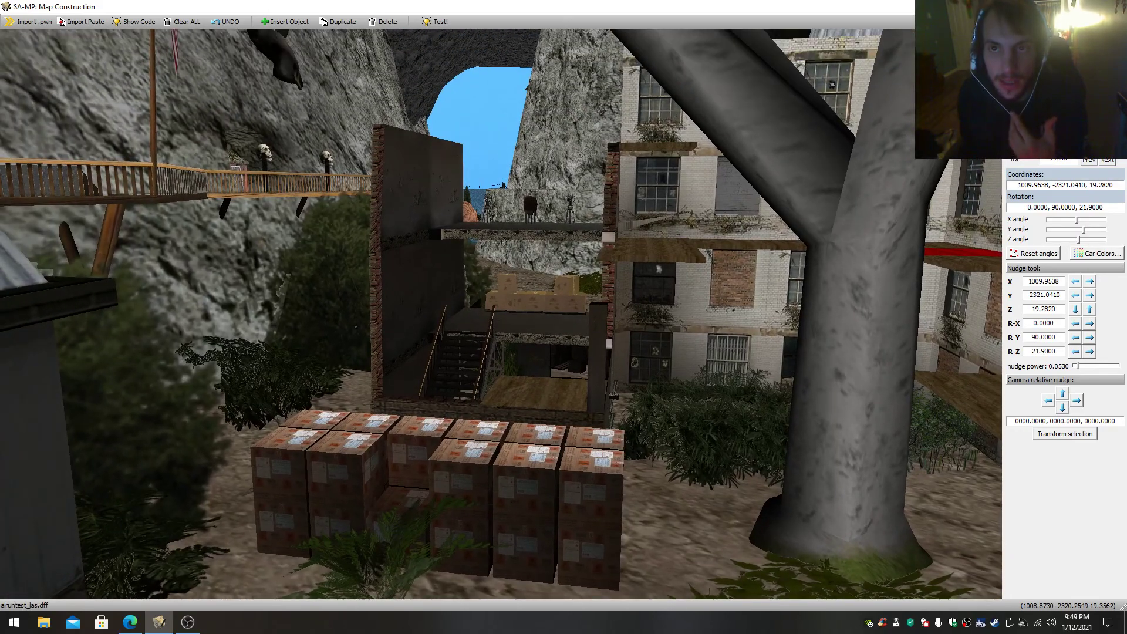
{"action": "scroll", "coordinate": [500, 314], "scroll_direction": "up", "scroll_amount": 3}
{"action": "right_click_drag", "start_coordinate": [501, 314], "coordinate": [690, 426]}
{"action": "scroll", "coordinate": [501, 452], "scroll_direction": "down", "scroll_amount": 3}
{"action": "scroll", "coordinate": [543, 277], "scroll_direction": "up", "scroll_amount": 3}
{"action": "scroll", "coordinate": [734, 449], "scroll_direction": "down", "scroll_amount": 2}
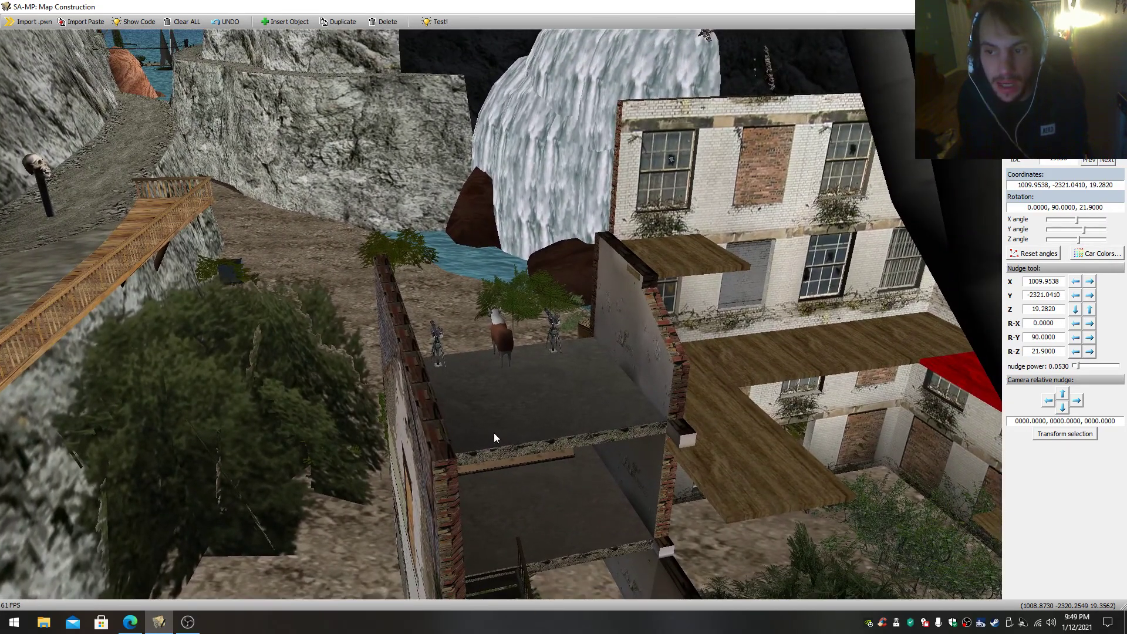
- Fly to the plateau with the white spherical tanks, select its rock edge and look over the surrounding plant
{"action": "left_click", "coordinate": [405, 337]}
{"action": "right_click_drag", "start_coordinate": [406, 337], "coordinate": [77, 323]}
{"action": "key", "text": "w"}
{"action": "key", "text": "w"}
{"action": "key", "text": "w"}
{"action": "right_click_drag", "start_coordinate": [380, 216], "coordinate": [371, 249]}
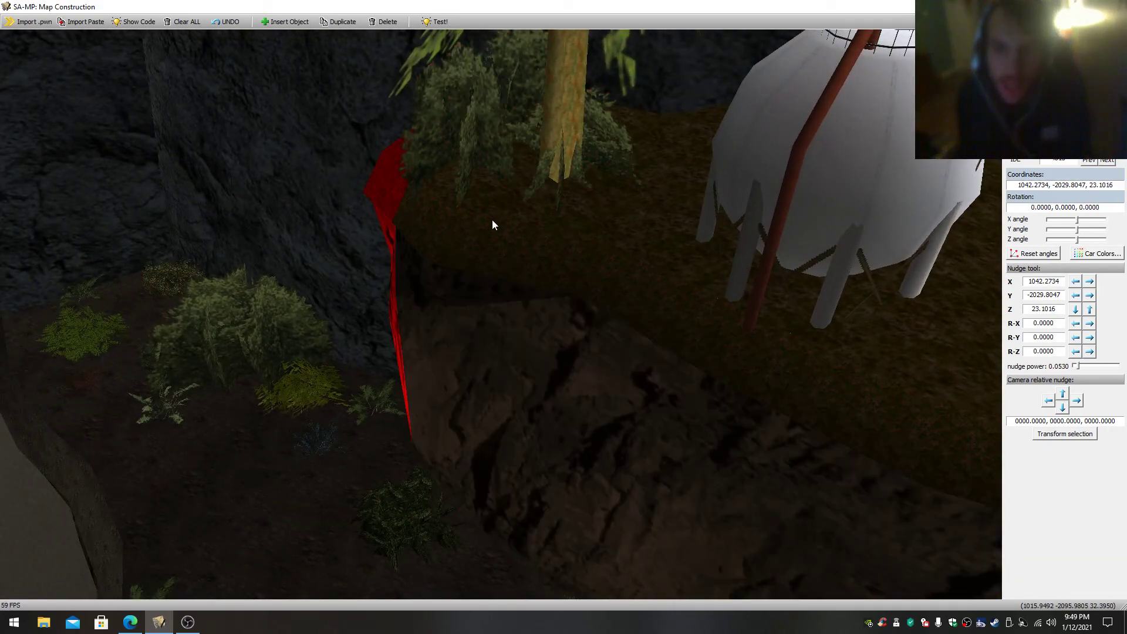
{"action": "right_click_drag", "start_coordinate": [492, 219], "coordinate": [462, 230]}
{"action": "right_click_drag", "start_coordinate": [361, 349], "coordinate": [470, 360]}
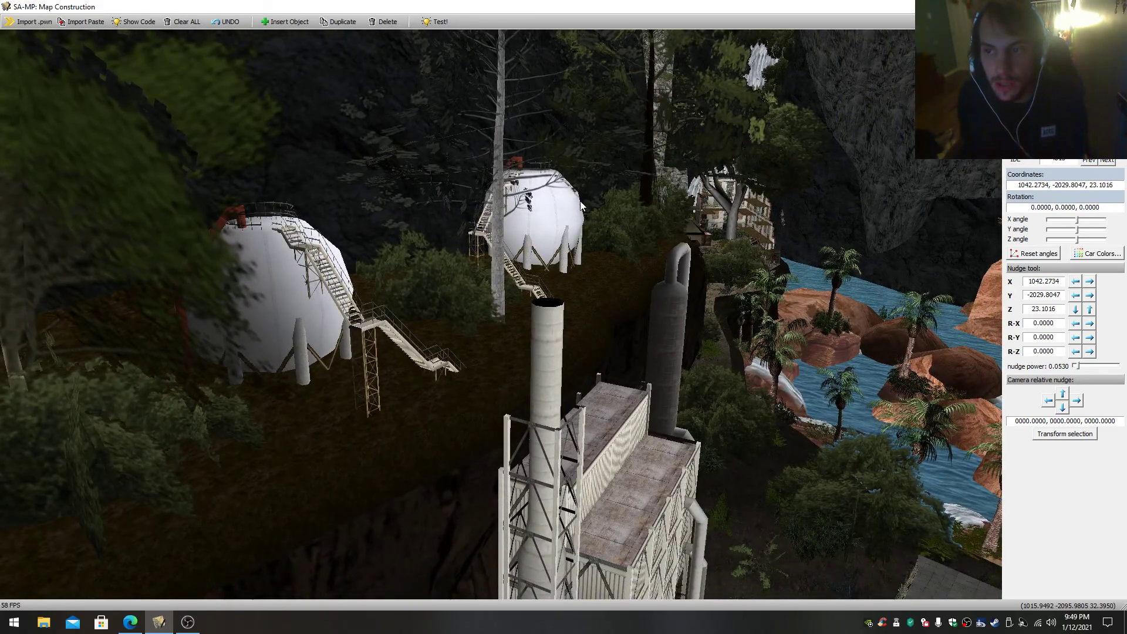
{"action": "right_click_drag", "start_coordinate": [433, 300], "coordinate": [557, 294]}
{"action": "scroll", "coordinate": [532, 277], "scroll_direction": "up", "scroll_amount": 1}
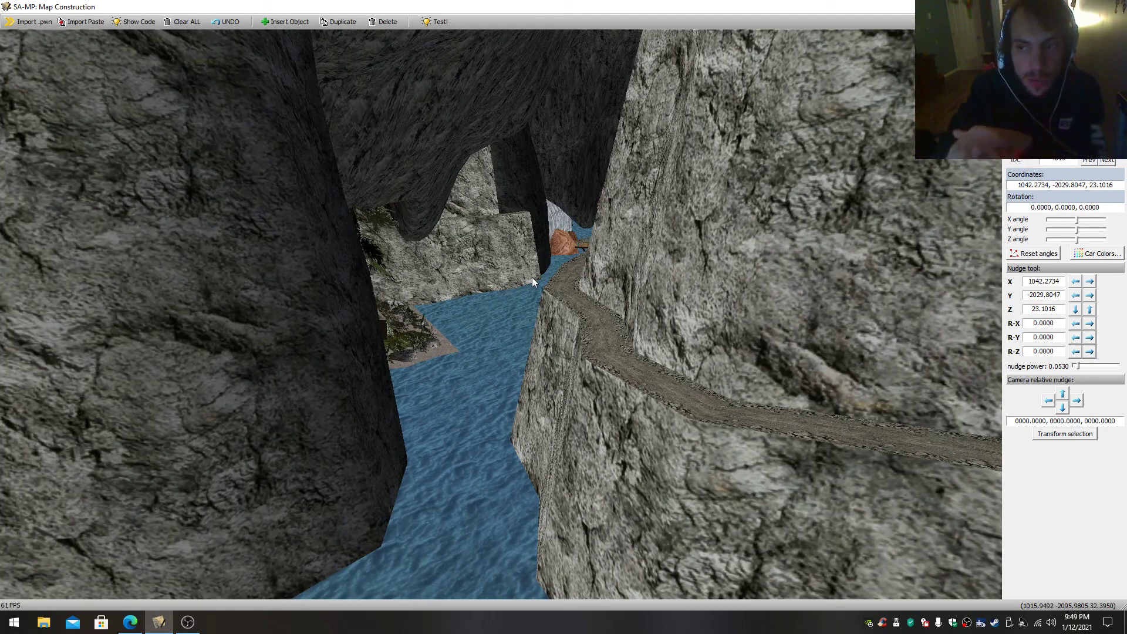
- Follow the cliffside path along the canyon channel, then rise above the mountain terrain
{"action": "key", "text": "w"}
{"action": "left_click_drag", "start_coordinate": [532, 277], "coordinate": [608, 245]}
{"action": "key", "text": "w"}
{"action": "key", "text": "w"}
{"action": "key", "text": "s"}
{"action": "key", "text": "w"}
{"action": "key", "text": "s"}
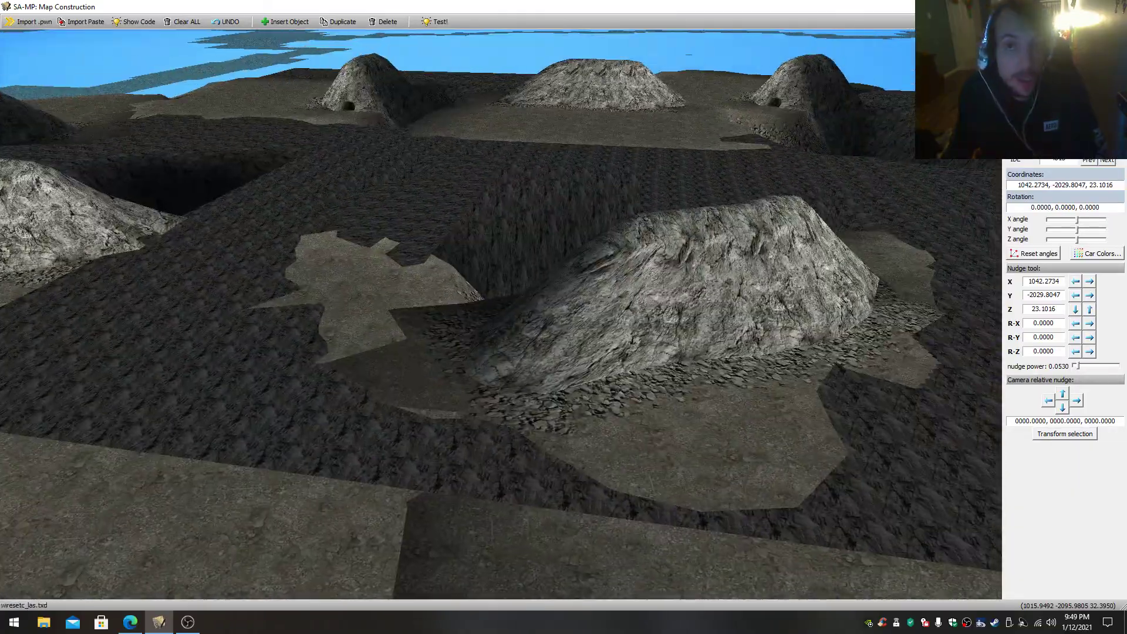
- Drop back beneath the terrain and fly past the rock tunnel to the concrete spillway with palm trees
{"action": "key", "text": "w"}
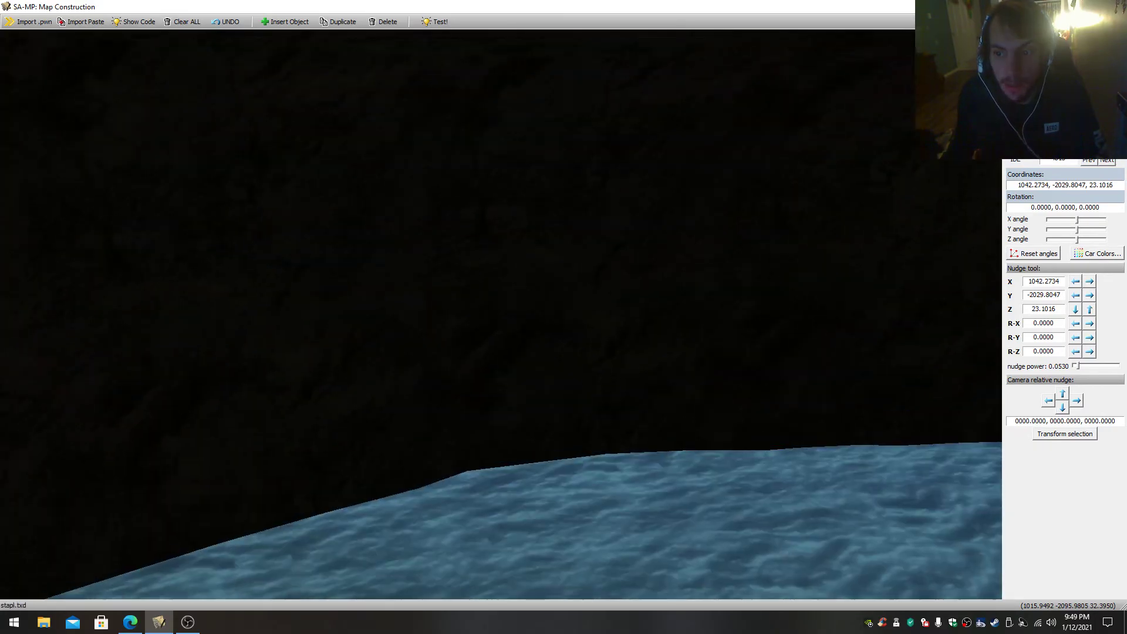
{"action": "key", "text": "w"}
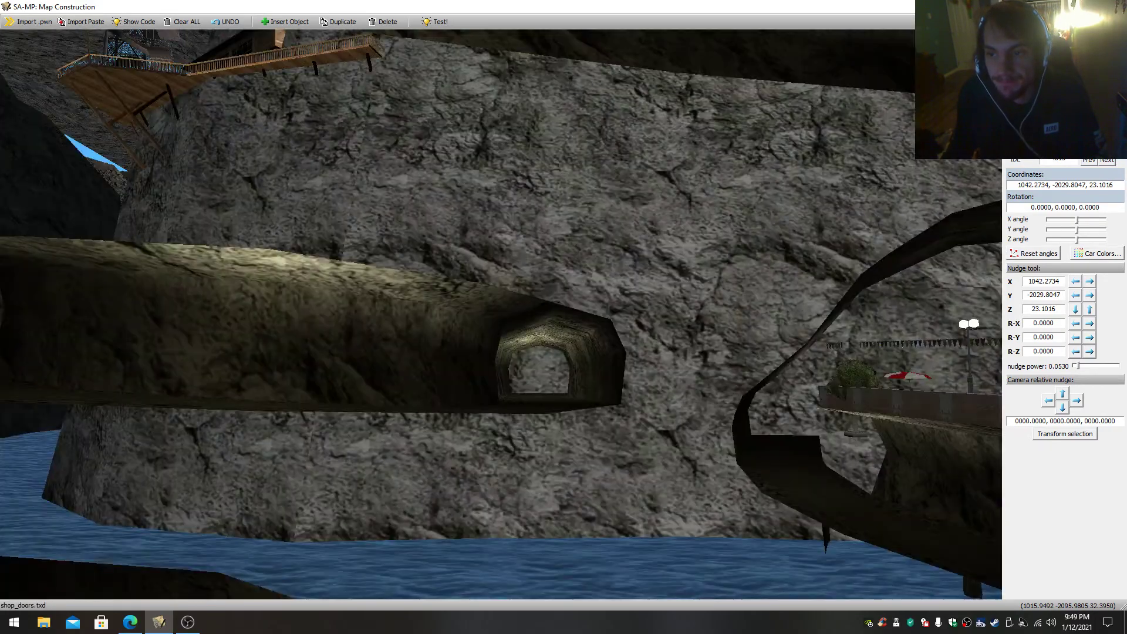
{"action": "key", "text": "w"}
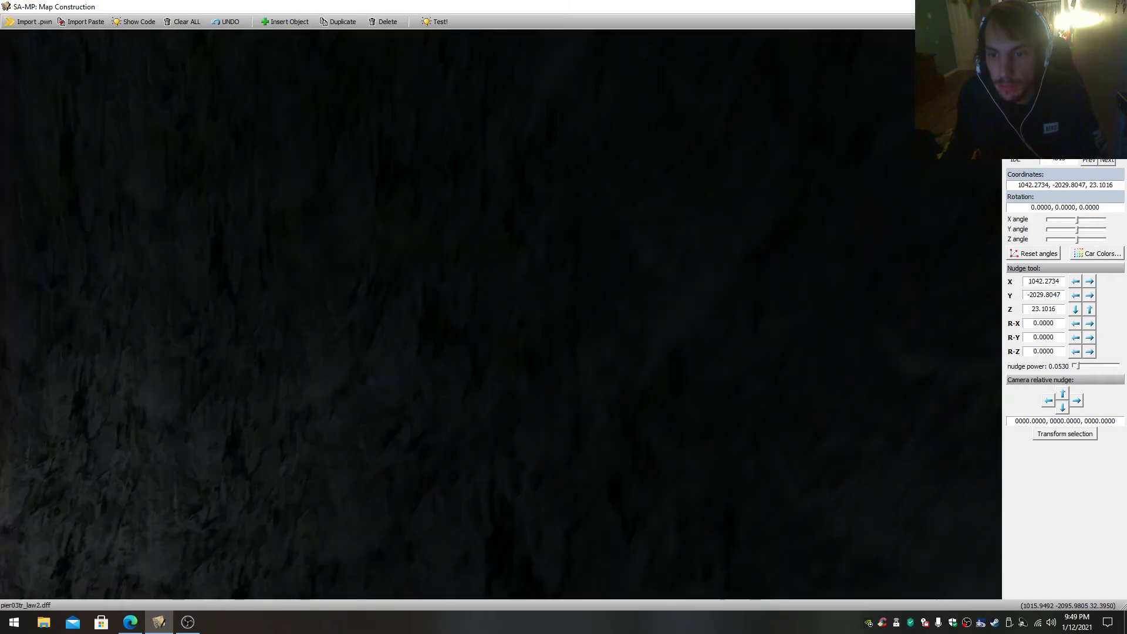
{"action": "key", "text": "w"}
{"action": "key", "text": "w"}
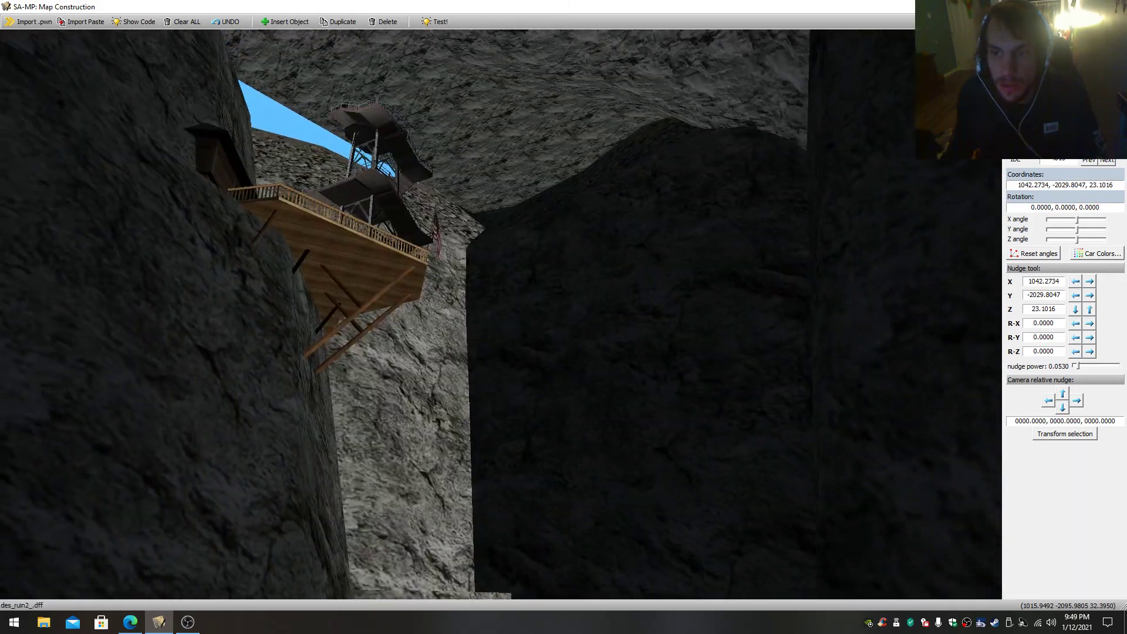
{"action": "key", "text": "w"}
{"action": "key", "text": "s"}
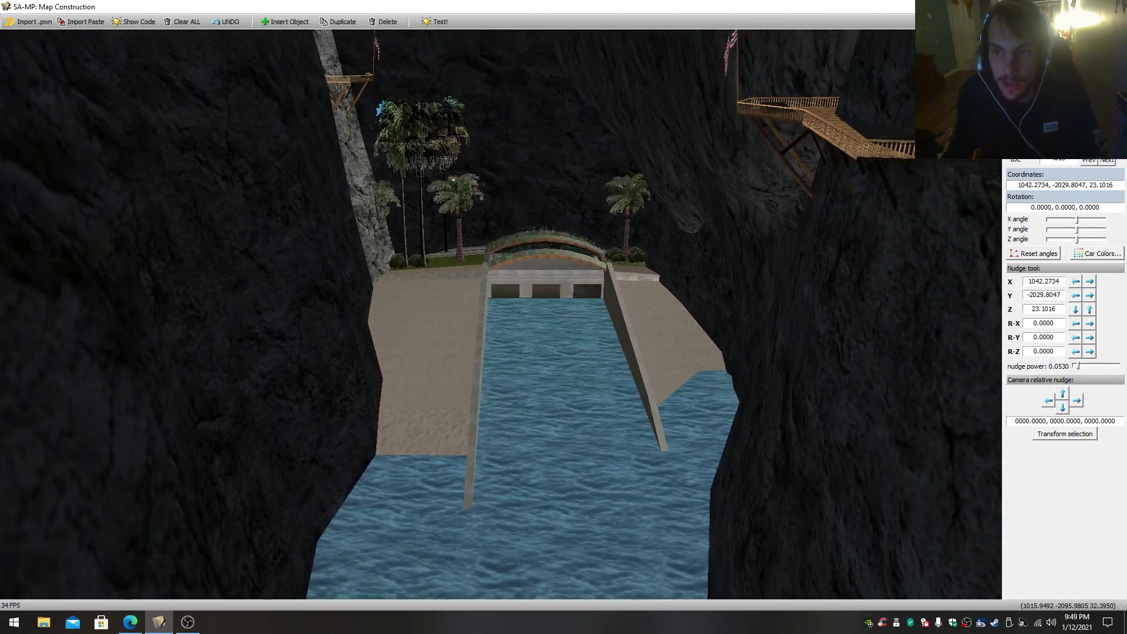
- Fly up to the wooden platform with the lookout tower and select the wooden house hanging on the cliff beside it
{"action": "key", "text": "w"}
{"action": "left_click_drag", "start_coordinate": [539, 287], "coordinate": [543, 235]}
{"action": "left_click_drag", "start_coordinate": [501, 315], "coordinate": [328, 205]}
{"action": "key", "text": "w"}
{"action": "key", "text": "s"}
{"action": "key", "text": "w"}
{"action": "key", "text": "s"}
{"action": "key", "text": "w"}
{"action": "key", "text": "w"}
{"action": "key", "text": "w"}
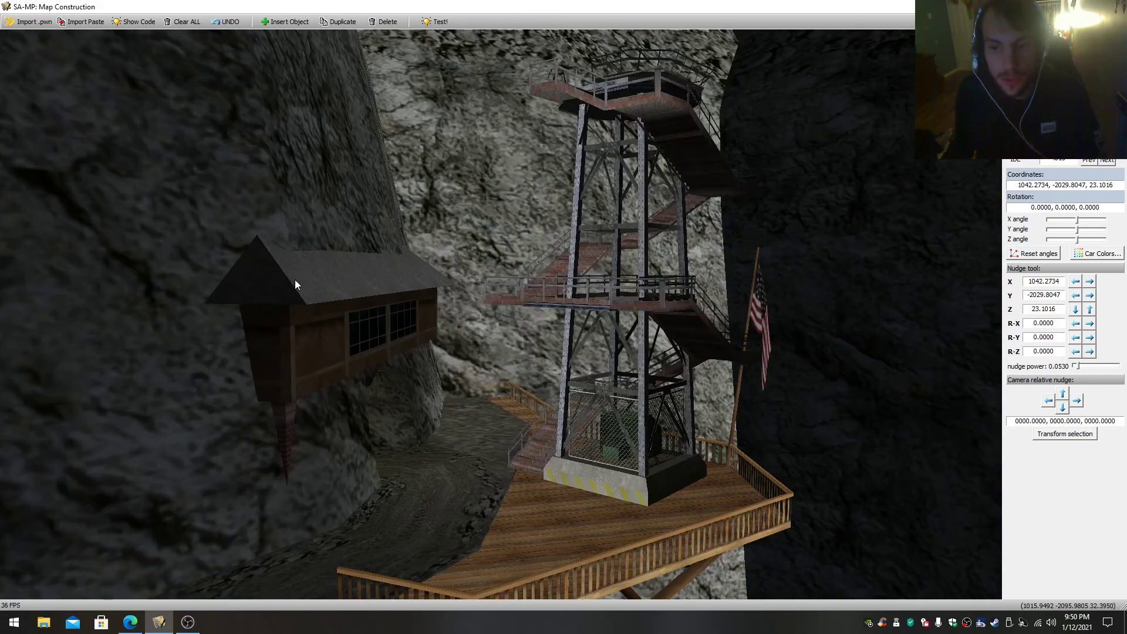
{"action": "left_click", "coordinate": [414, 333]}
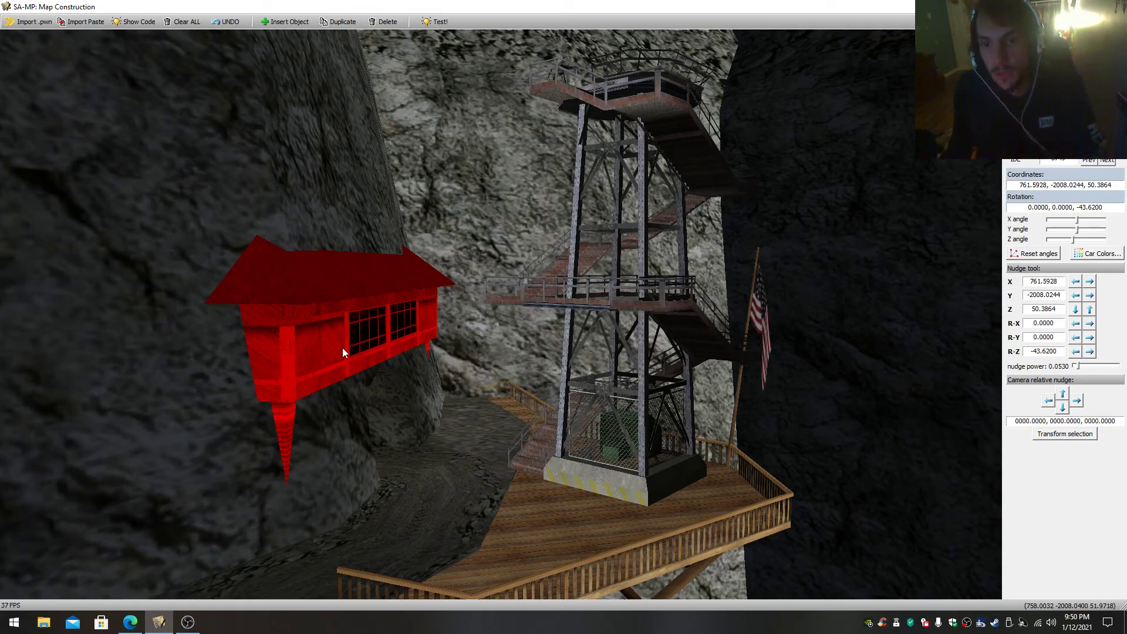
- Leave the lookout tower and fly to the tall tree-lined waterfall on the dark cliff
{"action": "left_click", "coordinate": [646, 451]}
{"action": "right_click_drag", "start_coordinate": [646, 450], "coordinate": [598, 320]}
{"action": "key", "text": "w"}
{"action": "key", "text": "w"}
{"action": "key", "text": "w"}
{"action": "right_click_drag", "start_coordinate": [590, 248], "coordinate": [431, 234]}
{"action": "key", "text": "w"}
{"action": "key", "text": "s"}
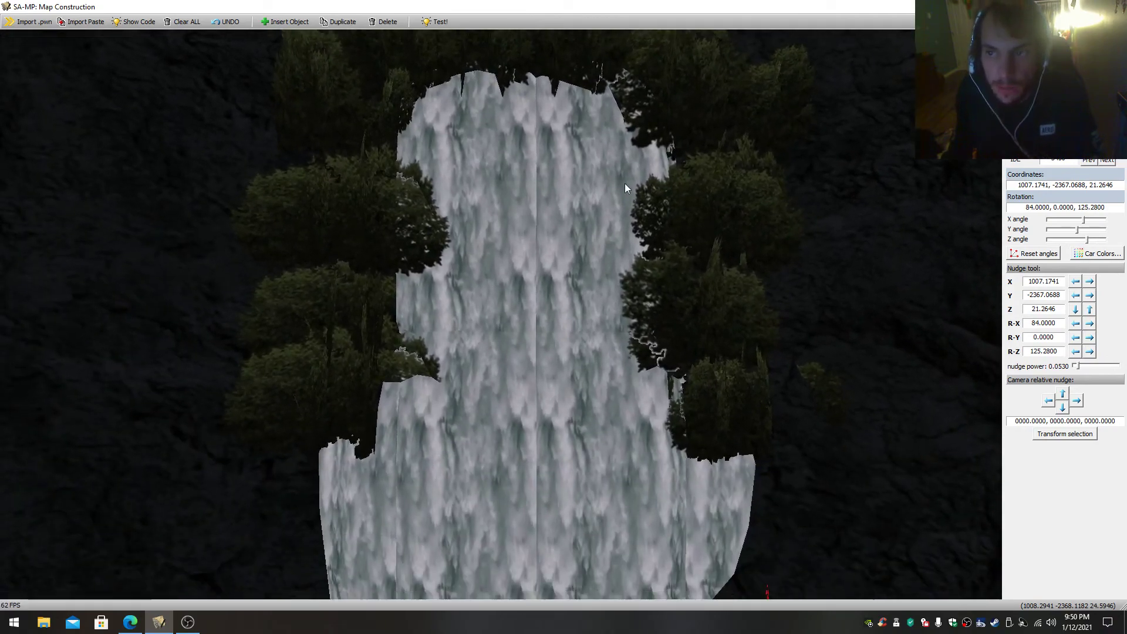
- Select the overlapping pieces that make up the tall waterfall
{"action": "left_click", "coordinate": [586, 344]}
{"action": "left_click", "coordinate": [490, 365]}
{"action": "left_click", "coordinate": [498, 284]}
{"action": "left_click", "coordinate": [567, 267]}
- Move away from the waterfall and select the upside-down rock piece above the canyon
{"action": "right_click_drag", "start_coordinate": [570, 267], "coordinate": [634, 282]}
{"action": "key", "text": "w"}
{"action": "key", "text": "w"}
{"action": "right_click_drag", "start_coordinate": [880, 253], "coordinate": [713, 196]}
{"action": "left_click", "coordinate": [713, 196]}
{"action": "key", "text": "w"}
{"action": "right_click_drag", "start_coordinate": [506, 290], "coordinate": [381, 393]}
- Look over the rear of the ruined brick building and the stacked crates and containers behind it
{"action": "key", "text": "w"}
{"action": "right_click_drag", "start_coordinate": [500, 315], "coordinate": [458, 376]}
{"action": "key", "text": "s"}
{"action": "key", "text": "s"}
{"action": "key", "text": "w"}
{"action": "key", "text": "s"}
- Fly down the canyon to the rope bridge between the cliff paths and select its middle section
{"action": "key", "text": "w"}
{"action": "key", "text": "s"}
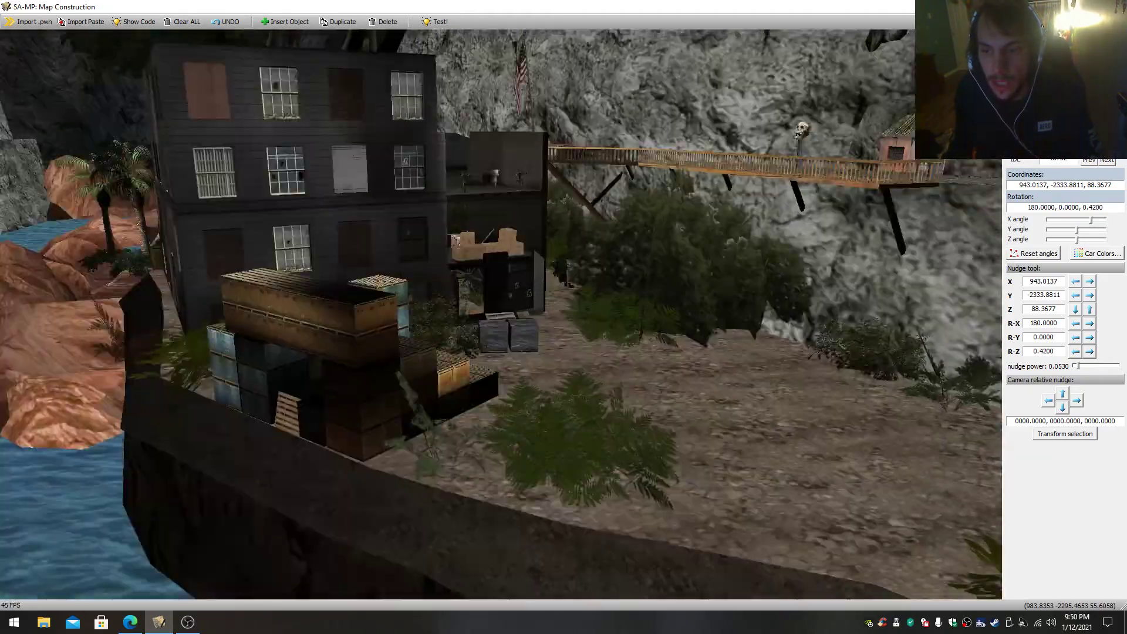
{"action": "left_click", "coordinate": [477, 281]}
{"action": "key", "text": "w"}
{"action": "right_click_drag", "start_coordinate": [477, 282], "coordinate": [469, 327]}
{"action": "key", "text": "s"}
{"action": "key", "text": "w"}
{"action": "key", "text": "w"}
{"action": "key", "text": "w"}
{"action": "key", "text": "s"}
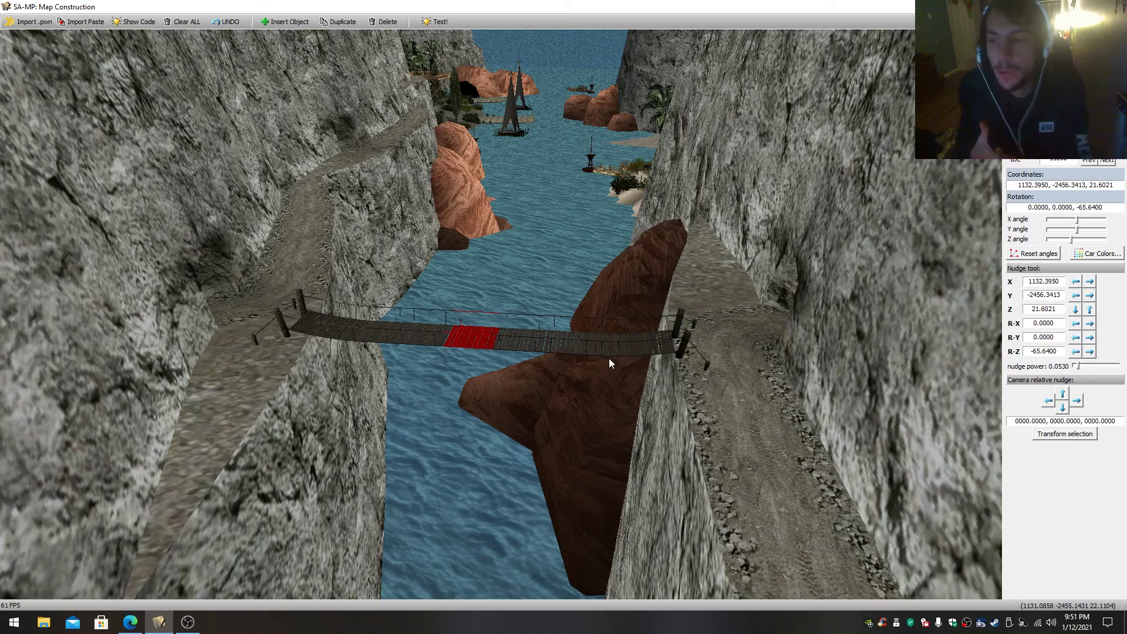
- Follow the channel beyond the rope bridge to the bay with the log cabin and docks, then turn back
{"action": "left_click_drag", "start_coordinate": [610, 359], "coordinate": [574, 200]}
{"action": "key", "text": "w"}
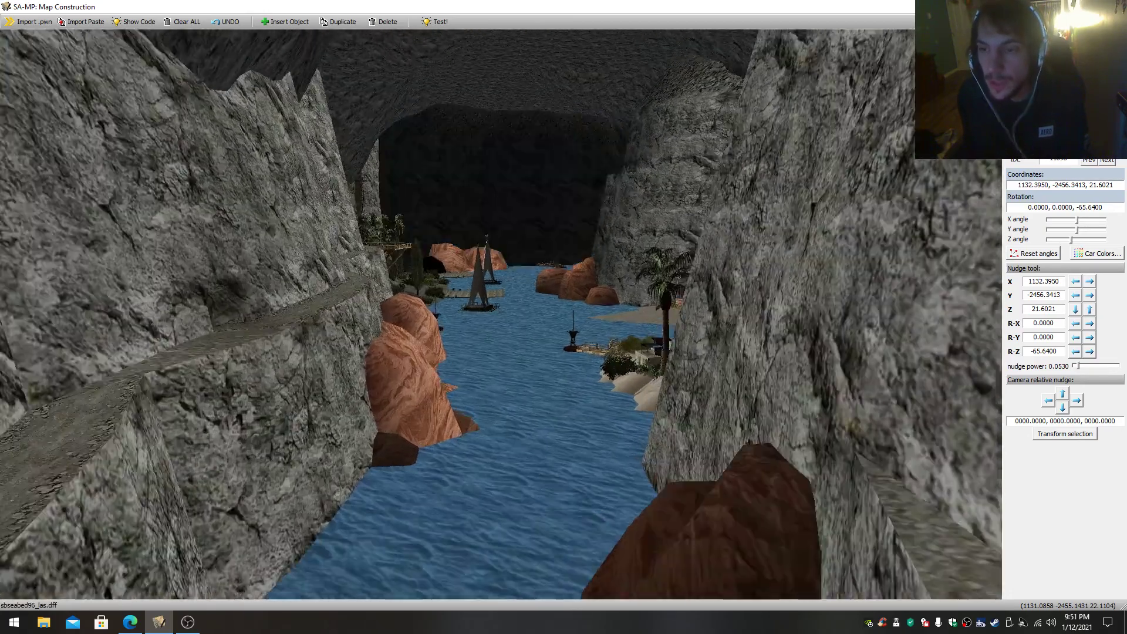
{"action": "key", "text": "w"}
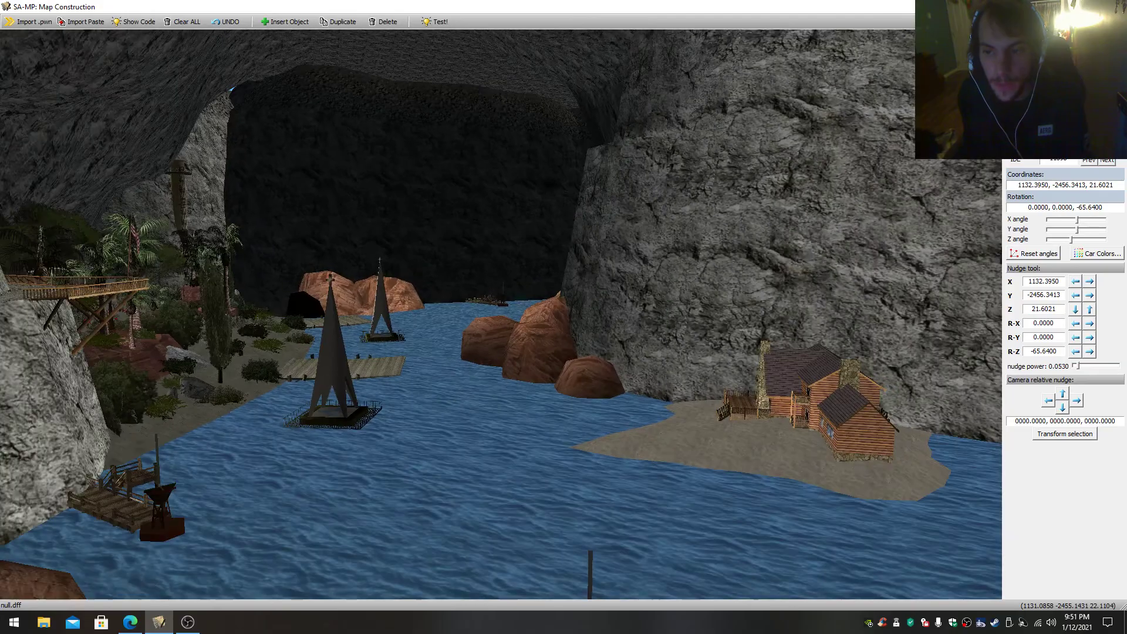
{"action": "key", "text": "w"}
{"action": "left_click_drag", "start_coordinate": [572, 364], "coordinate": [880, 381]}
{"action": "key", "text": "s"}
{"action": "key", "text": "s"}
- Return along the cliff path to the rope bridge and select the sections toward its near end
{"action": "key", "text": "s"}
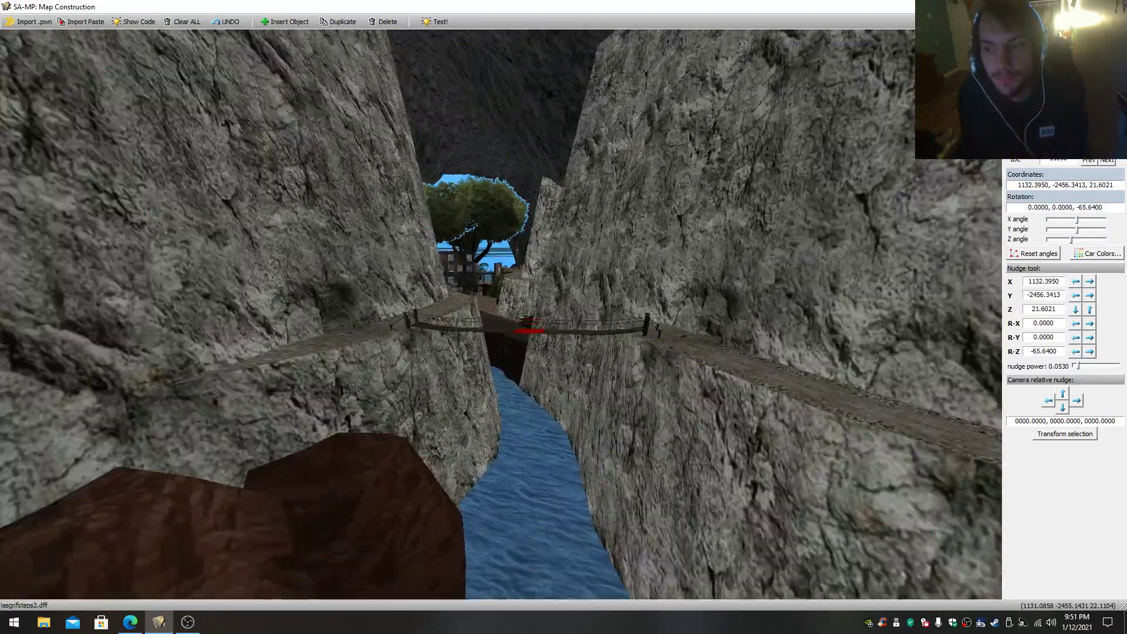
{"action": "key", "text": "w"}
{"action": "left_click_drag", "start_coordinate": [501, 314], "coordinate": [375, 293]}
{"action": "key", "text": "s"}
{"action": "key", "text": "w"}
{"action": "key", "text": "s"}
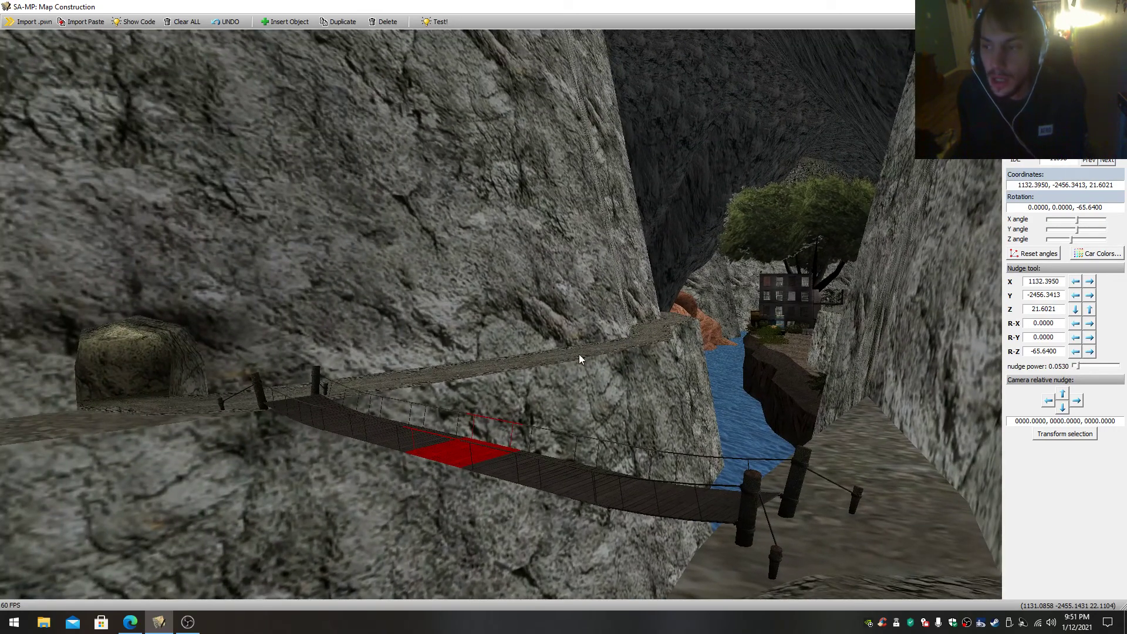
{"action": "left_click", "coordinate": [597, 489]}
{"action": "left_click", "coordinate": [699, 491]}
- Fly over the bay with the palm-lined shore to the canyon passage with the red half-pipe ramp
{"action": "key", "text": "w"}
{"action": "left_click_drag", "start_coordinate": [700, 491], "coordinate": [749, 477]}
{"action": "key", "text": "w"}
{"action": "key", "text": "w"}
{"action": "key", "text": "s"}
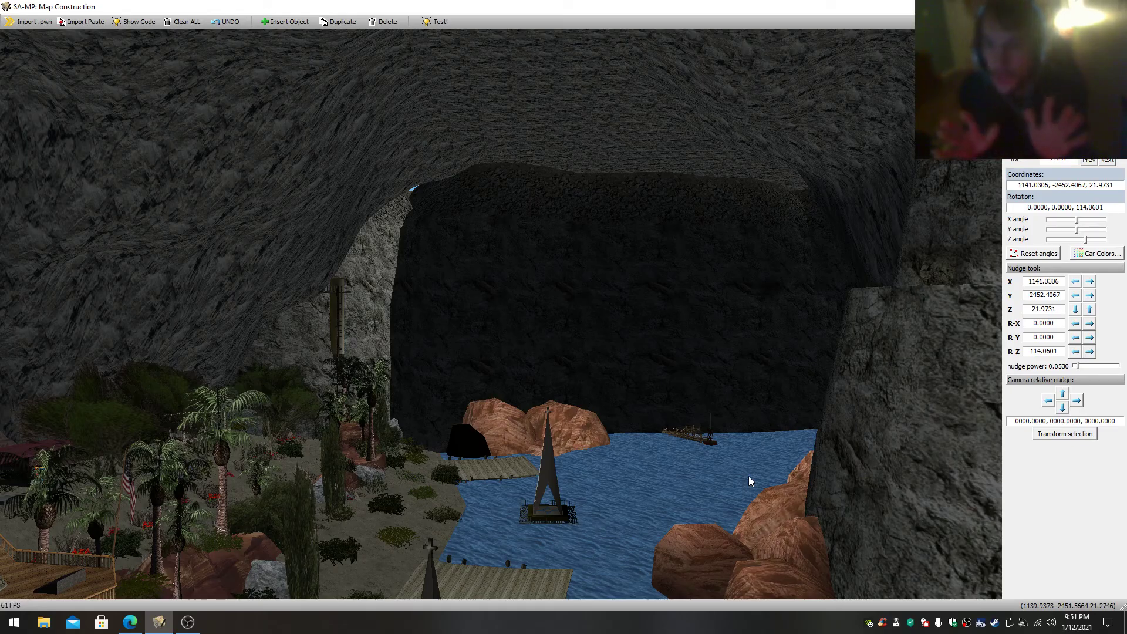
{"action": "key", "text": "w"}
{"action": "left_click_drag", "start_coordinate": [725, 456], "coordinate": [757, 418]}
{"action": "key", "text": "w"}
{"action": "key", "text": "w"}
{"action": "key", "text": "w"}
{"action": "key", "text": "s"}
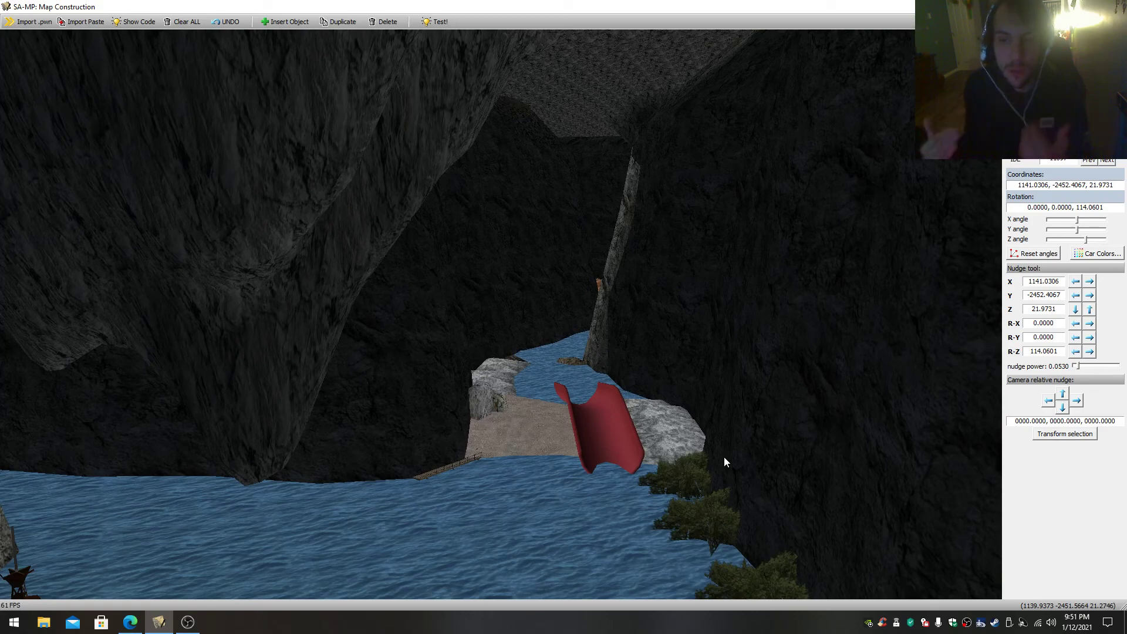
- View the ramp and the small cabin island, then rise above the mountains toward the offshore settlement
{"action": "key", "text": "w"}
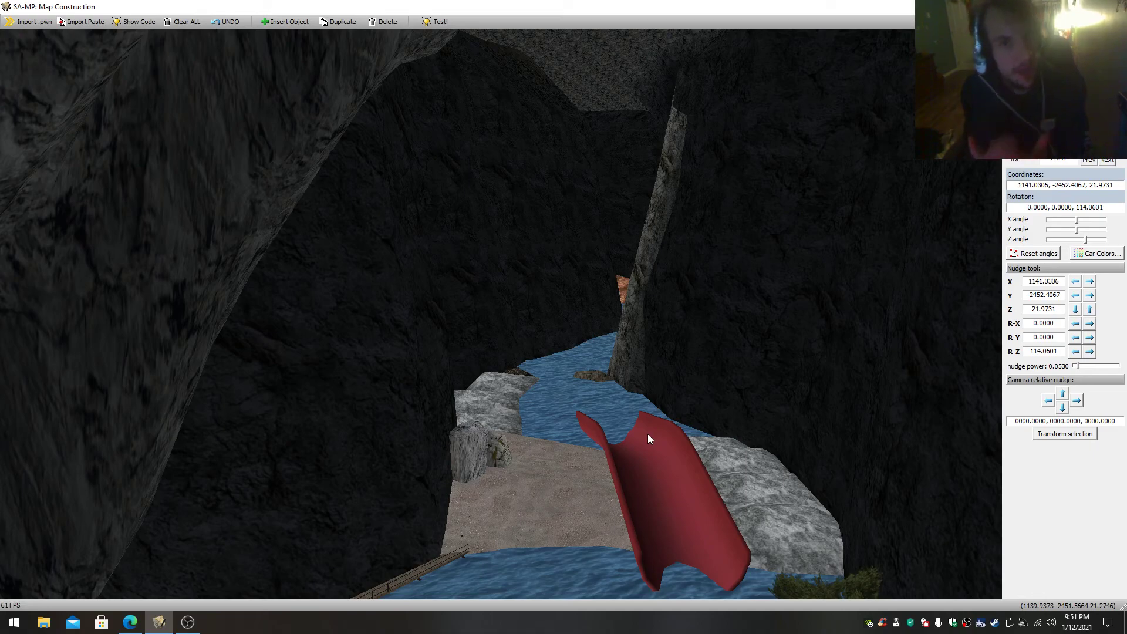
{"action": "left_click_drag", "start_coordinate": [647, 434], "coordinate": [115, 450]}
{"action": "key", "text": "w"}
{"action": "left_click_drag", "start_coordinate": [748, 422], "coordinate": [615, 422]}
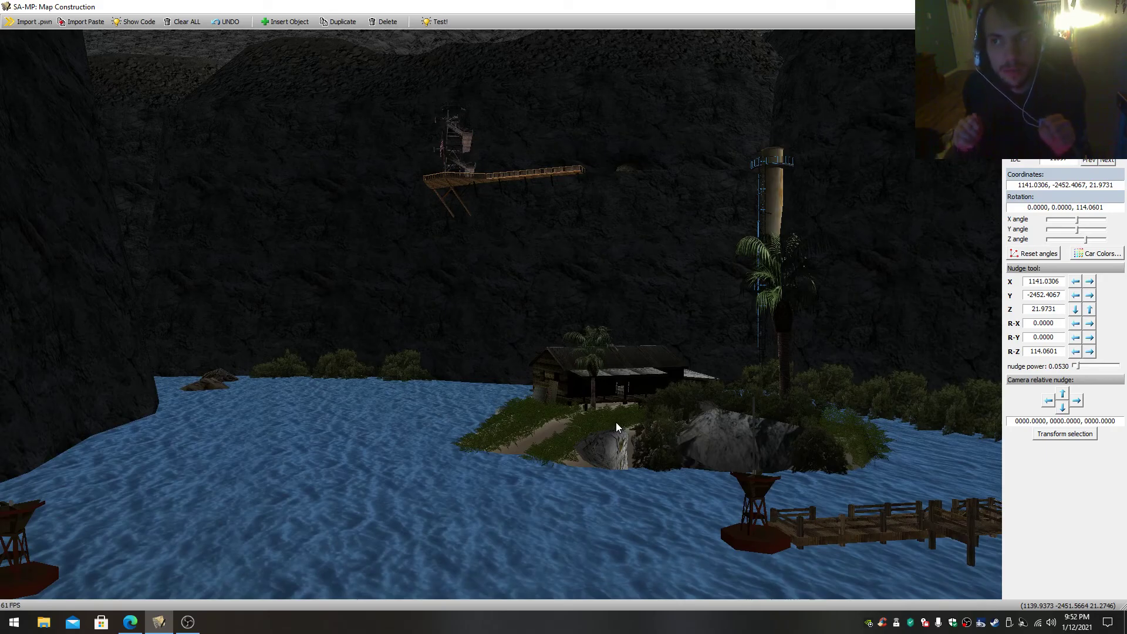
{"action": "key", "text": "w"}
{"action": "left_click_drag", "start_coordinate": [615, 421], "coordinate": [769, 317]}
{"action": "left_click_drag", "start_coordinate": [769, 505], "coordinate": [478, 393]}
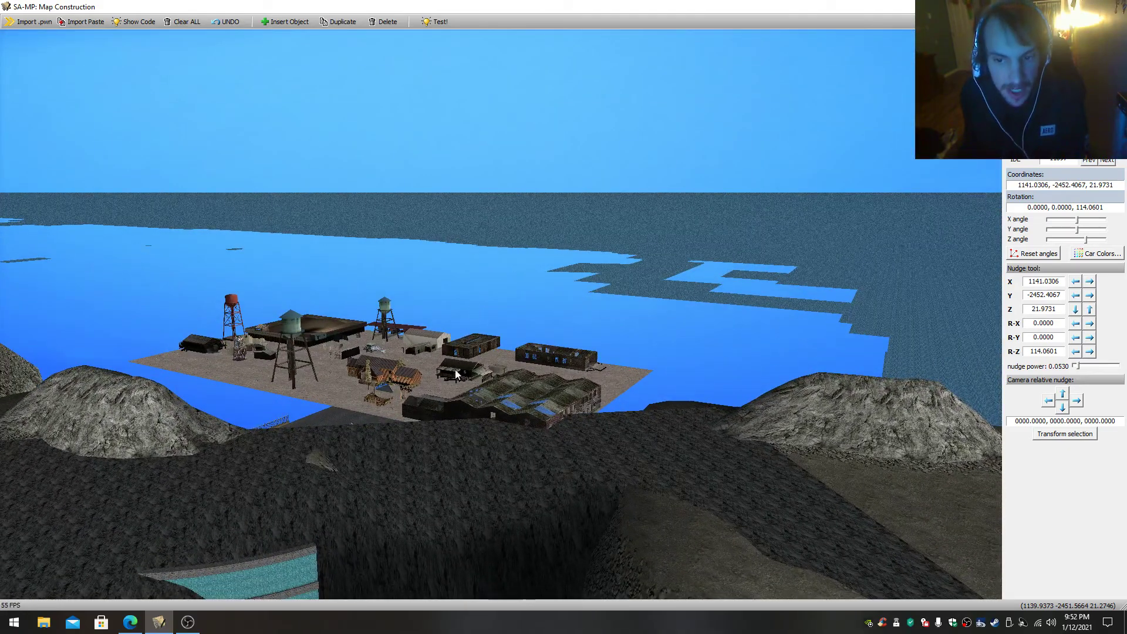
- Fly past the offshore settlement and below the sea surface to view the rock formations, then continue to the round walled island
{"action": "left_click_drag", "start_coordinate": [345, 349], "coordinate": [813, 350]}
{"action": "key", "text": "w"}
{"action": "key", "text": "w"}
{"action": "key", "text": "w"}
{"action": "left_click_drag", "start_coordinate": [376, 331], "coordinate": [480, 318]}
{"action": "key", "text": "w"}
{"action": "key", "text": "w"}
{"action": "key", "text": "s"}
{"action": "key", "text": "w"}
{"action": "key", "text": "w"}
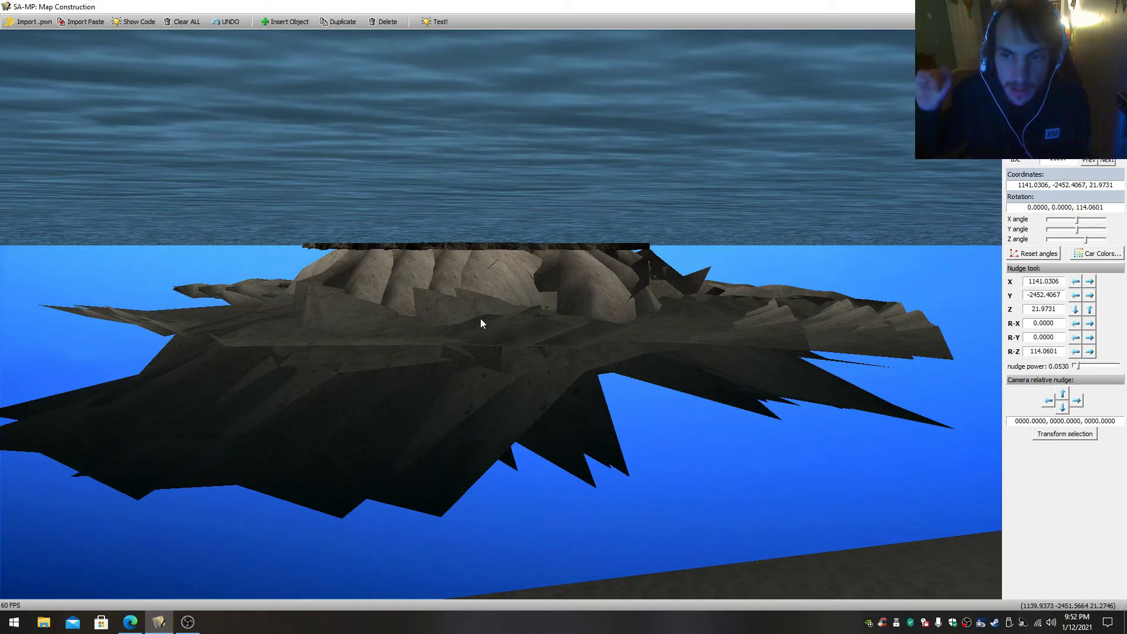
{"action": "key", "text": "s"}
{"action": "mouse_move", "coordinate": [480, 318]}
{"action": "left_mouse_down"}
{"action": "mouse_move", "coordinate": [499, 375]}
{"action": "mouse_move", "coordinate": [528, 293]}
{"action": "mouse_move", "coordinate": [540, 325]}
{"action": "mouse_move", "coordinate": [472, 346]}
{"action": "mouse_move", "coordinate": [468, 318]}
{"action": "left_mouse_up"}
{"action": "key", "text": "s"}
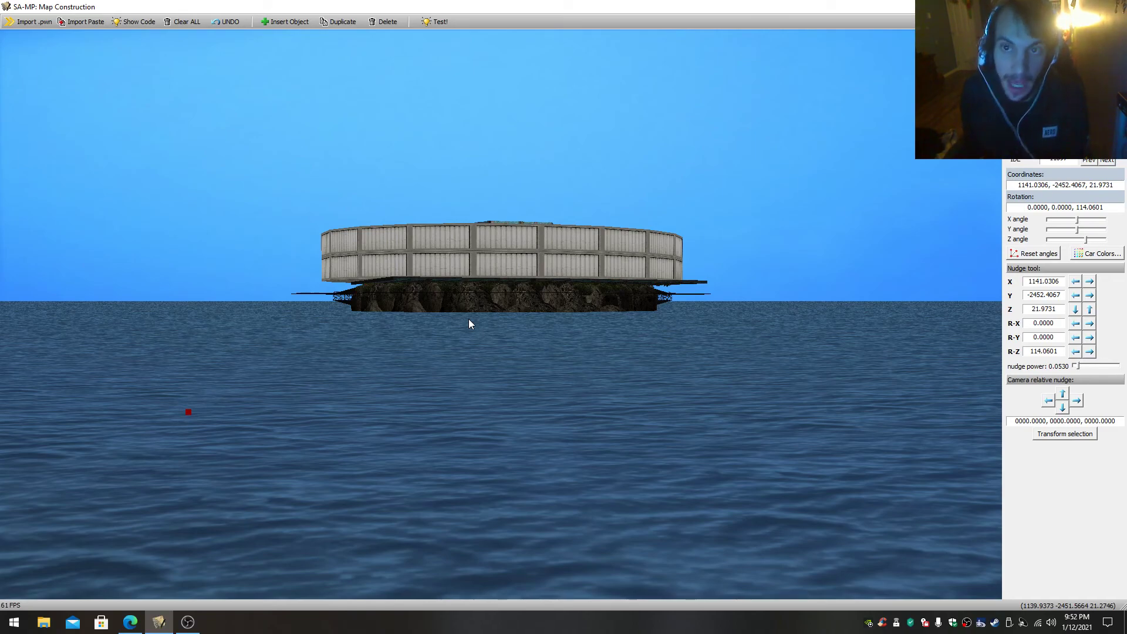
- Turn toward the small red object on the sea near the round walled island and select it
{"action": "left_click_drag", "start_coordinate": [428, 338], "coordinate": [294, 385]}
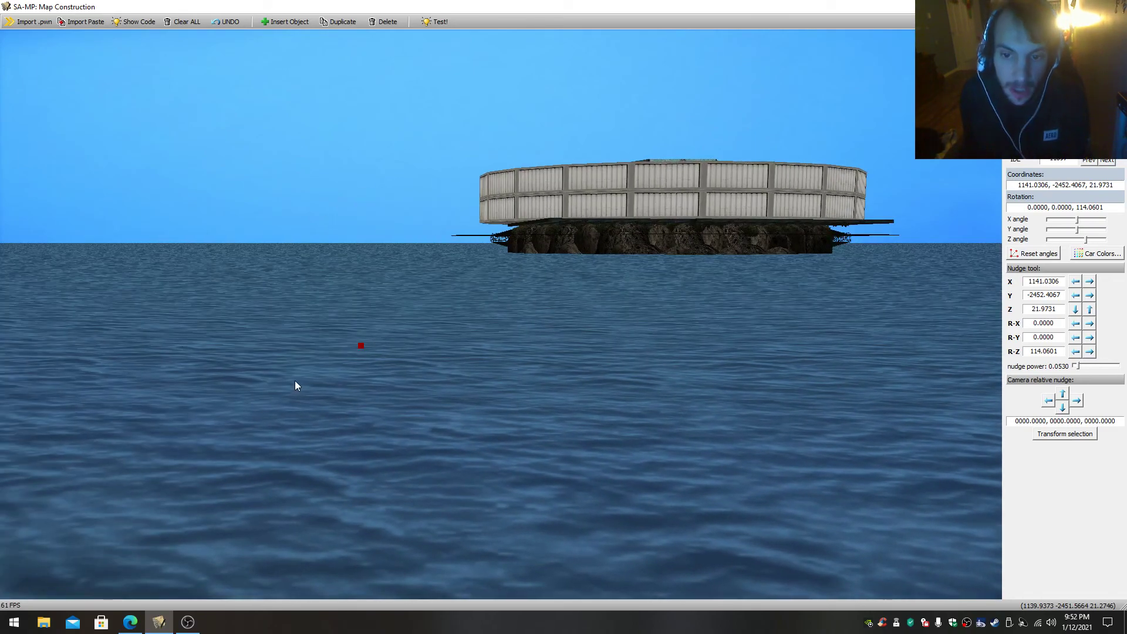
{"action": "double_click", "coordinate": [362, 346]}
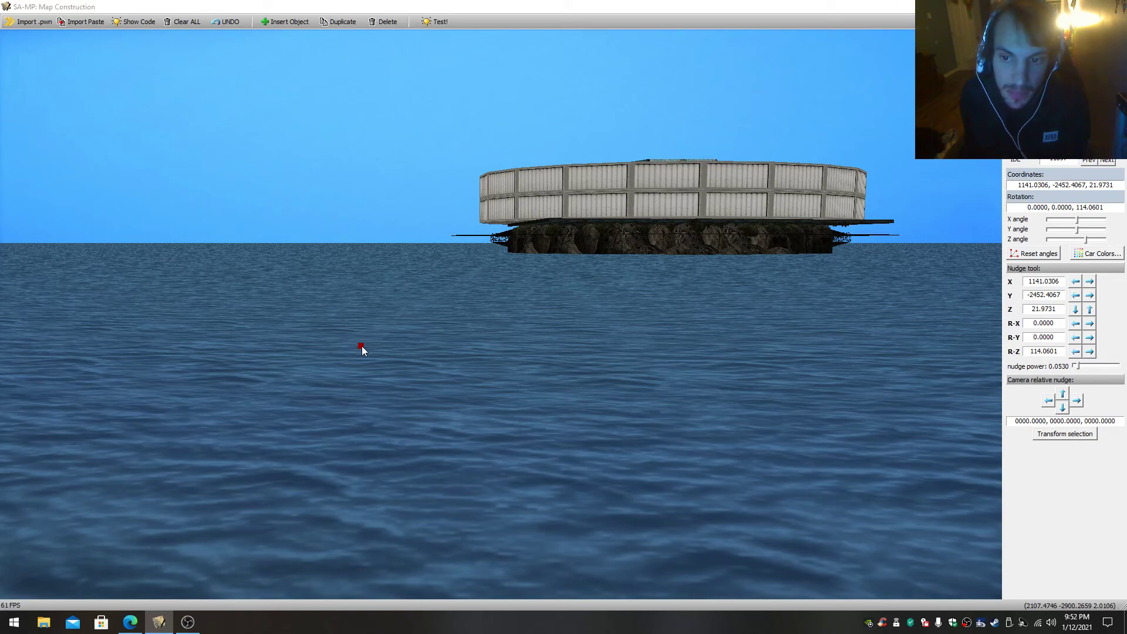
{"action": "key", "text": "Return"}
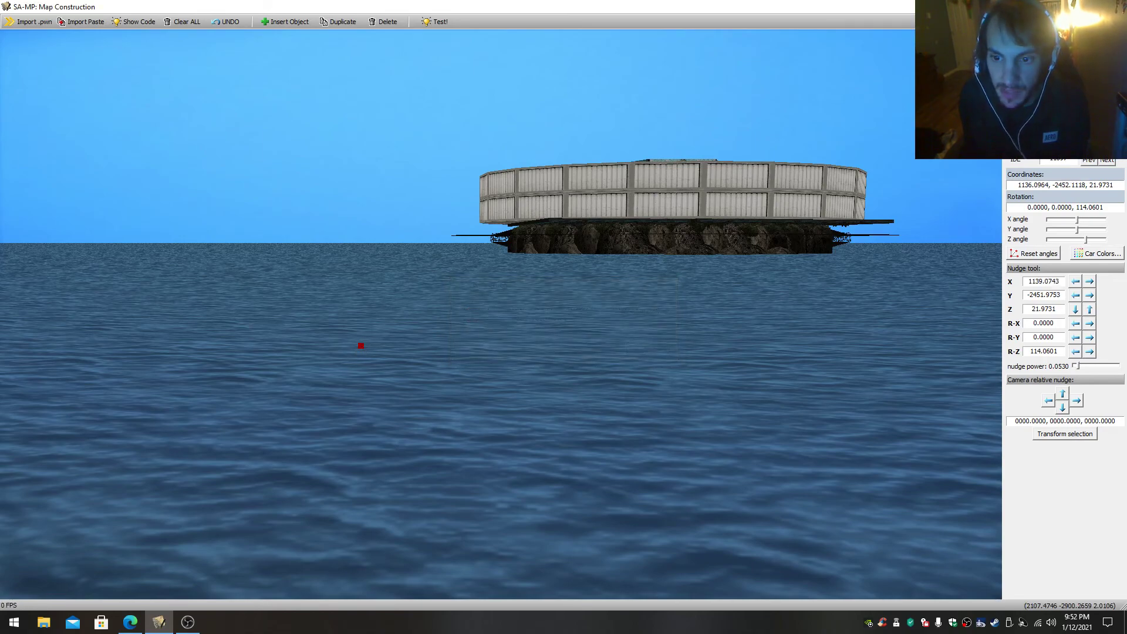
{"action": "left_click_drag", "start_coordinate": [362, 346], "coordinate": [345, 361]}
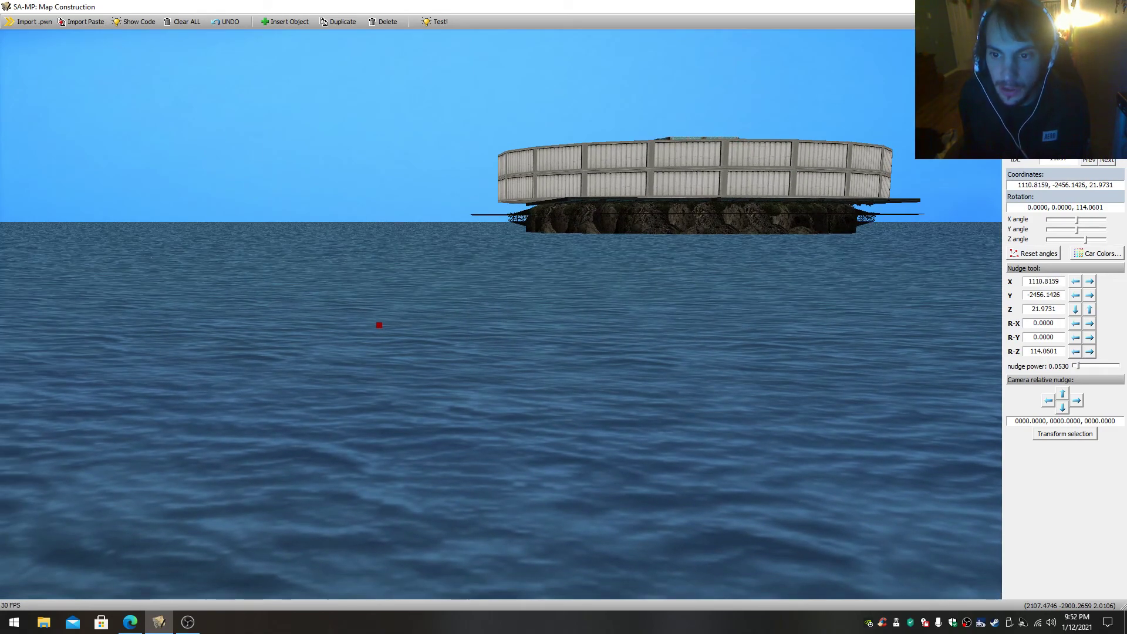
{"action": "scroll", "coordinate": [501, 314], "scroll_direction": "up", "scroll_amount": 3}
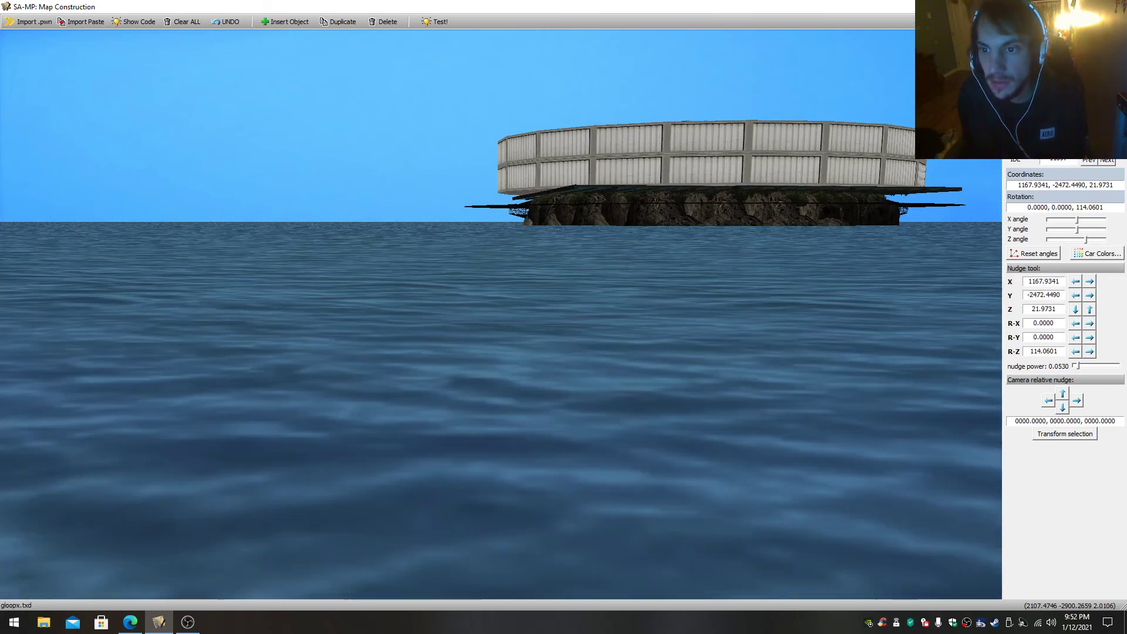
- Circle closer to the round walled island and select a part of its base
{"action": "left_click_drag", "start_coordinate": [501, 314], "coordinate": [532, 321]}
{"action": "scroll", "coordinate": [501, 314], "scroll_direction": "up", "scroll_amount": 3}
{"action": "left_click", "coordinate": [501, 315]}
{"action": "left_click_drag", "start_coordinate": [452, 285], "coordinate": [522, 364]}
{"action": "scroll", "coordinate": [502, 315], "scroll_direction": "up", "scroll_amount": 2}
{"action": "left_click", "coordinate": [527, 366]}
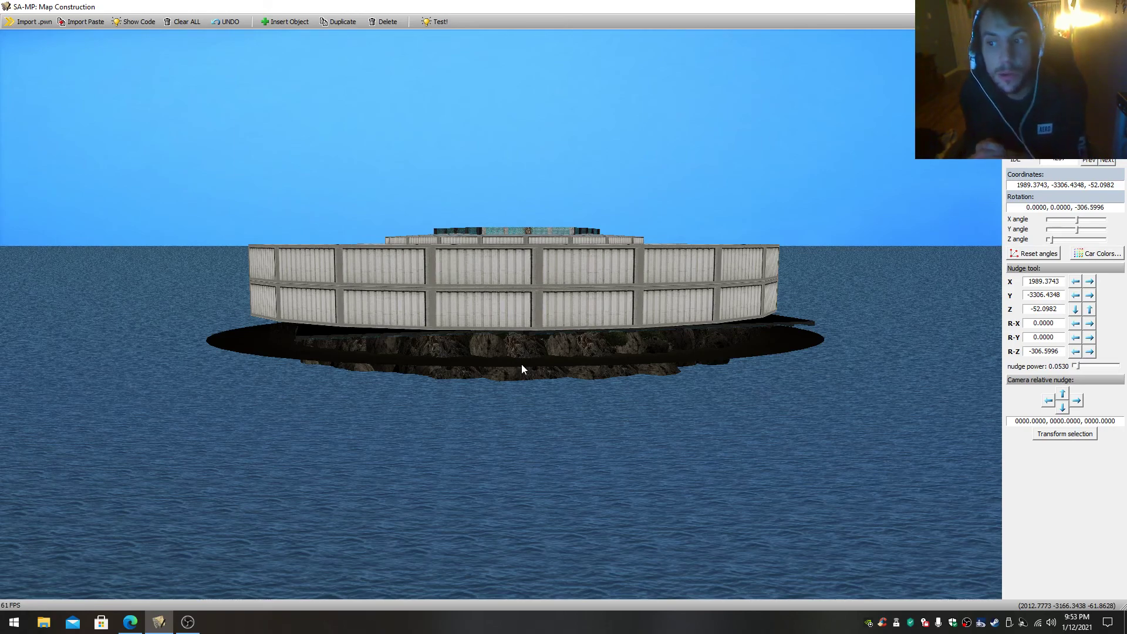
- Fly inside the round walled structure and examine its corrugated walls, shrub-lined floor and water-textured inner core
{"action": "key", "text": "w"}
{"action": "left_click_drag", "start_coordinate": [499, 359], "coordinate": [570, 358]}
{"action": "key", "text": "w"}
{"action": "key", "text": "w"}
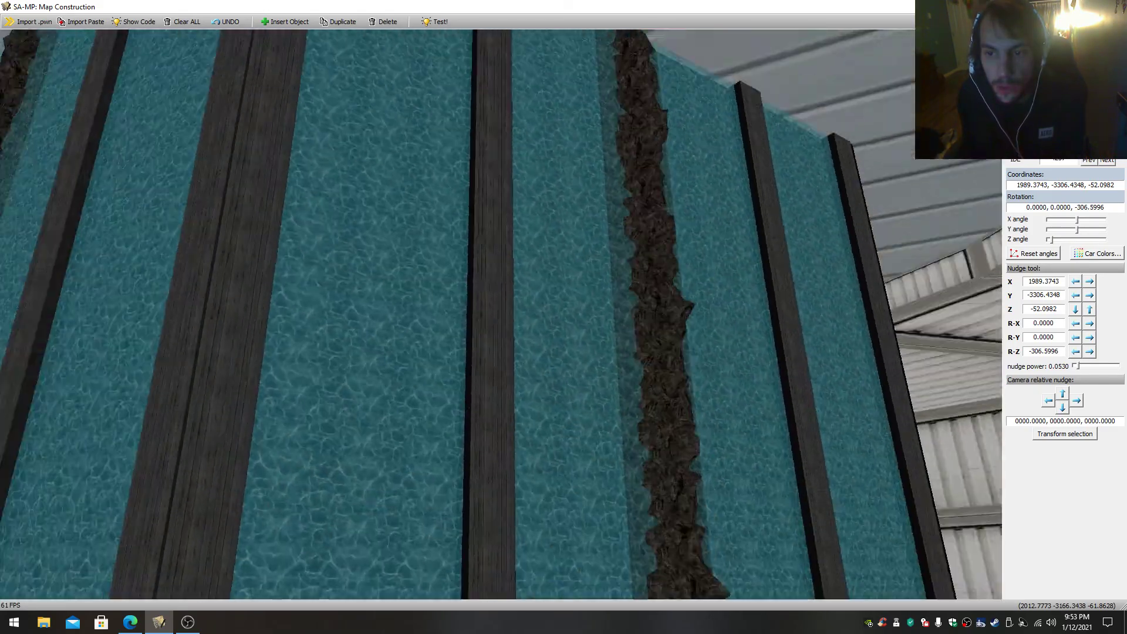
{"action": "key", "text": "w"}
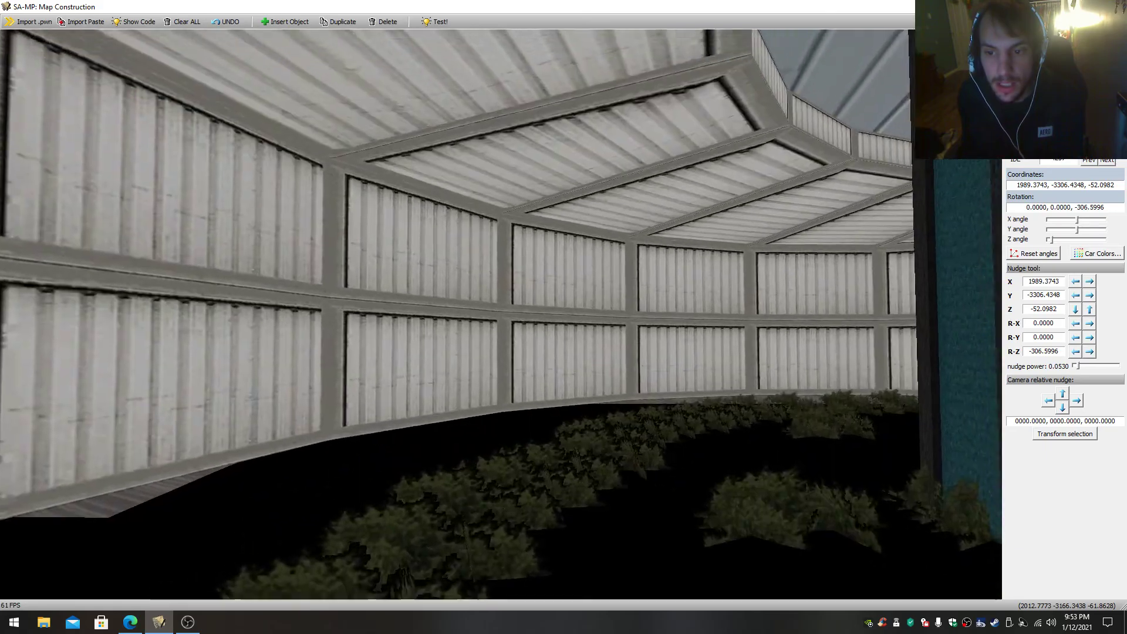
{"action": "key", "text": "w"}
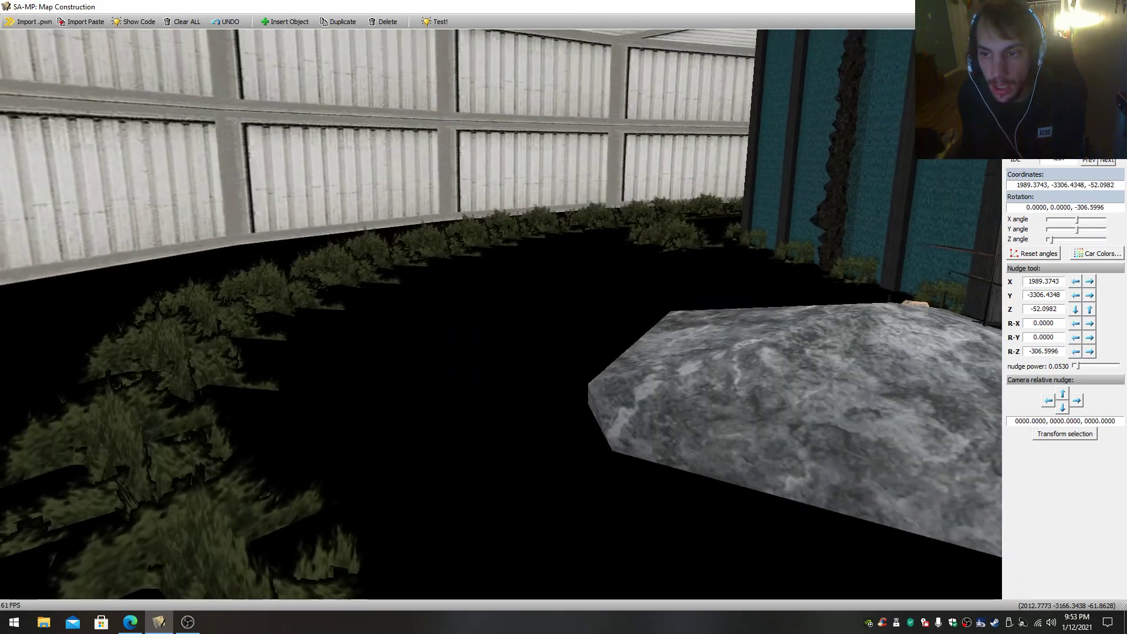
{"action": "key", "text": "w"}
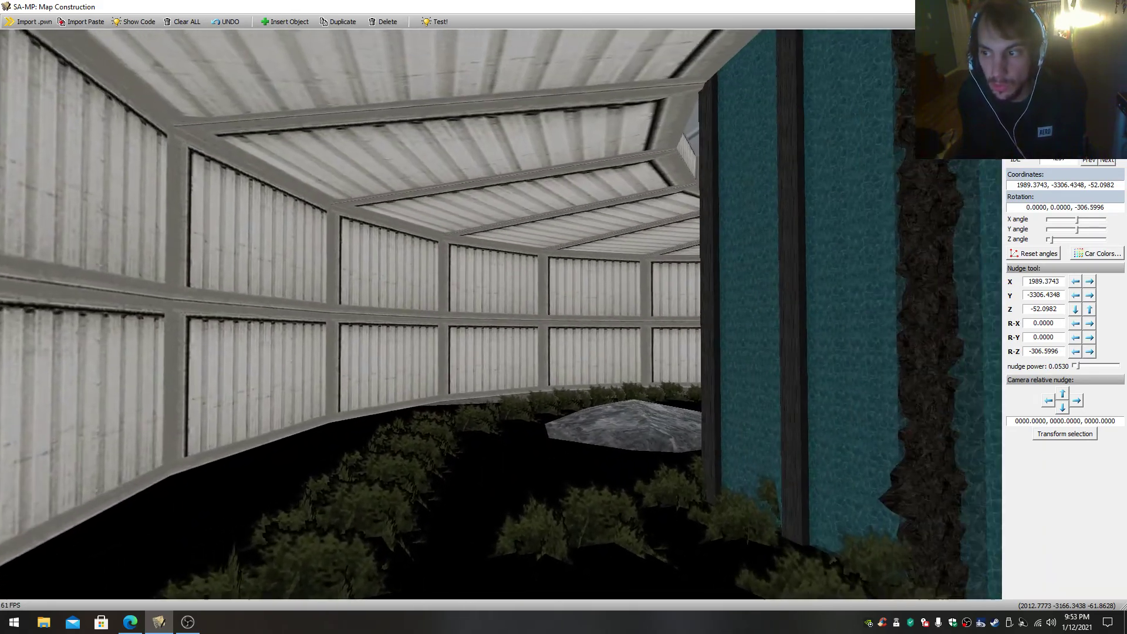
{"action": "key", "text": "w"}
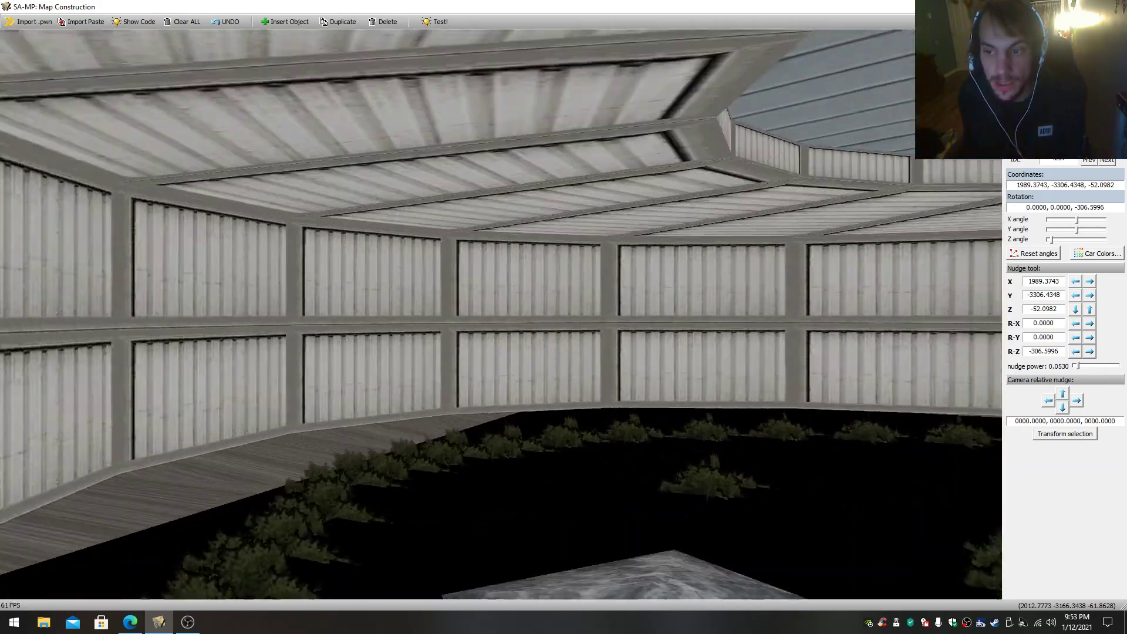
{"action": "key", "text": "w"}
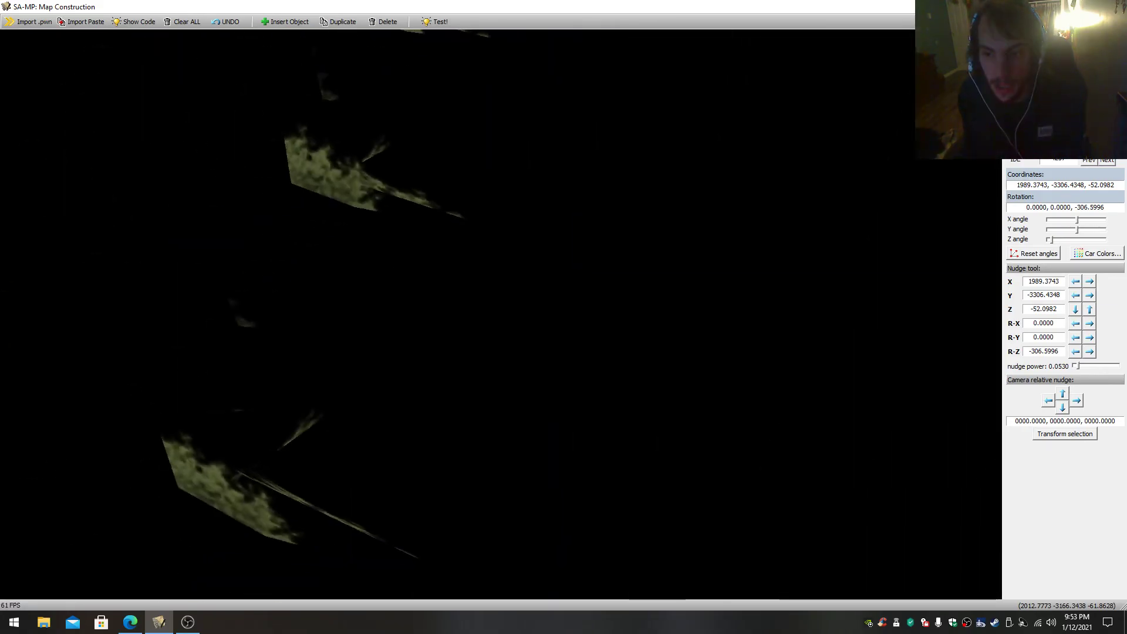
- Enter the inner core and view the pirate skull emblems, green lamps, wooden rings and rocks from several sides
{"action": "key", "text": "w"}
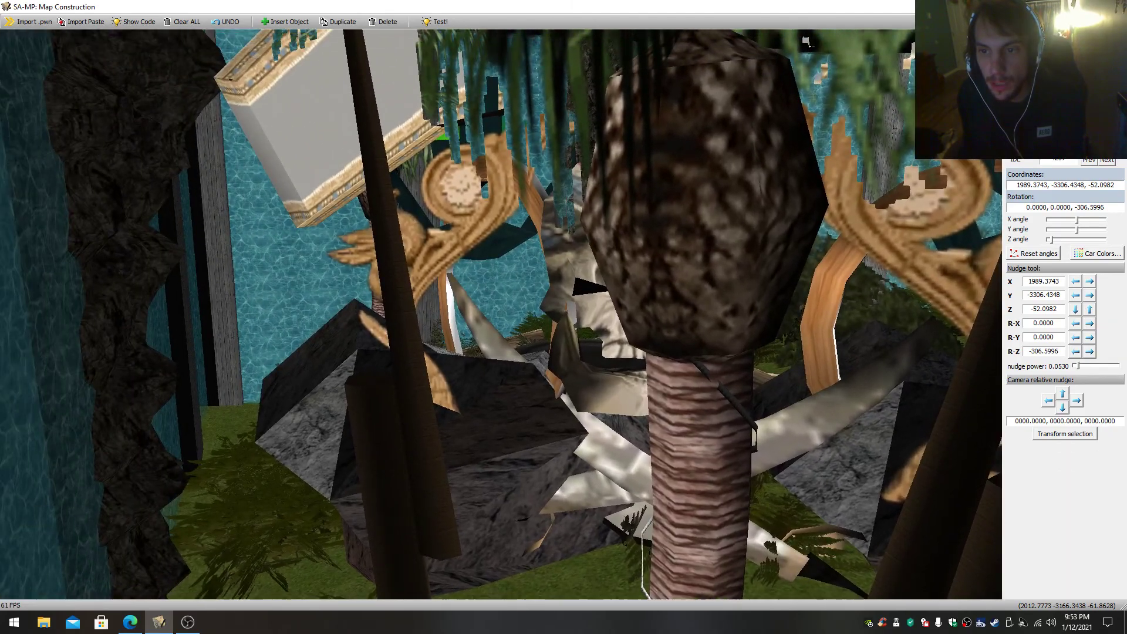
{"action": "key", "text": "w"}
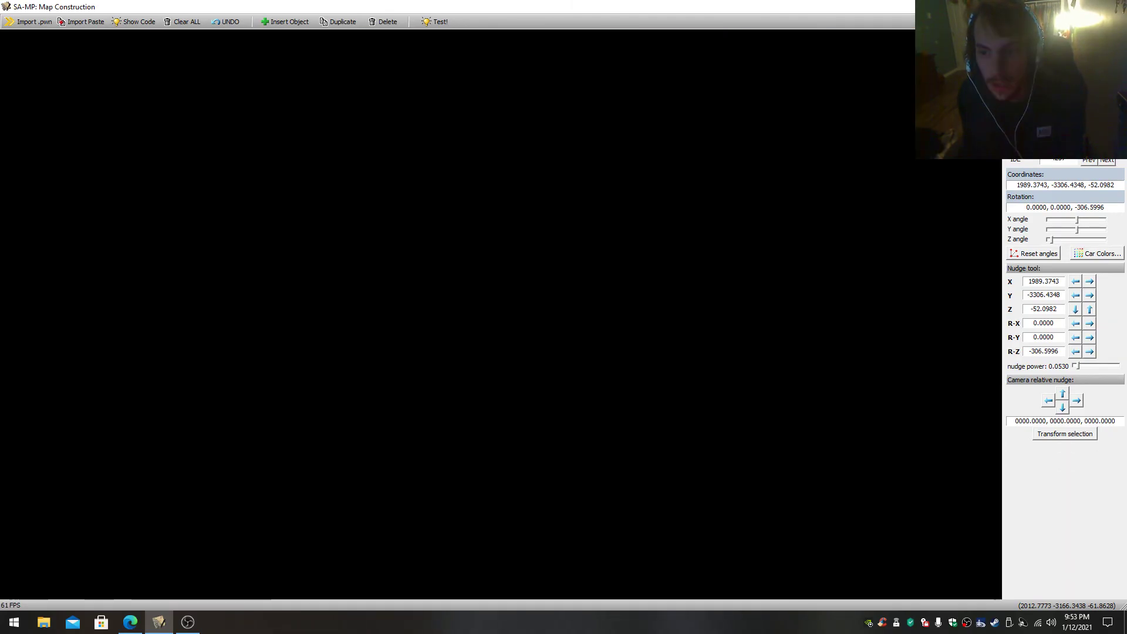
{"action": "key", "text": "w"}
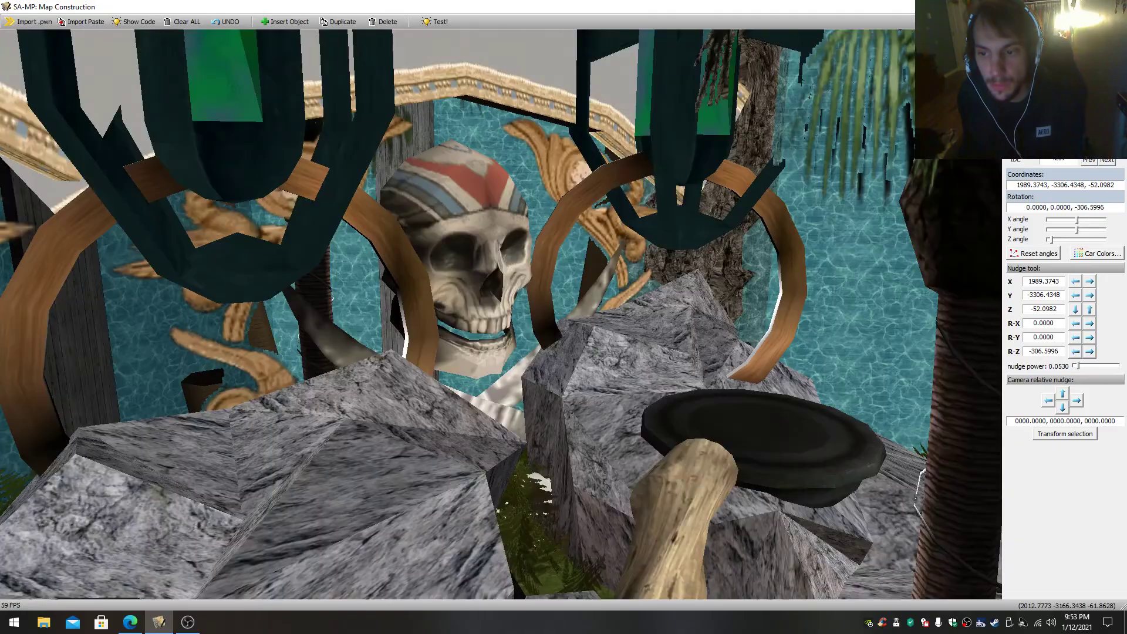
{"action": "key", "text": "s"}
{"action": "key", "text": "w"}
{"action": "key", "text": "s"}
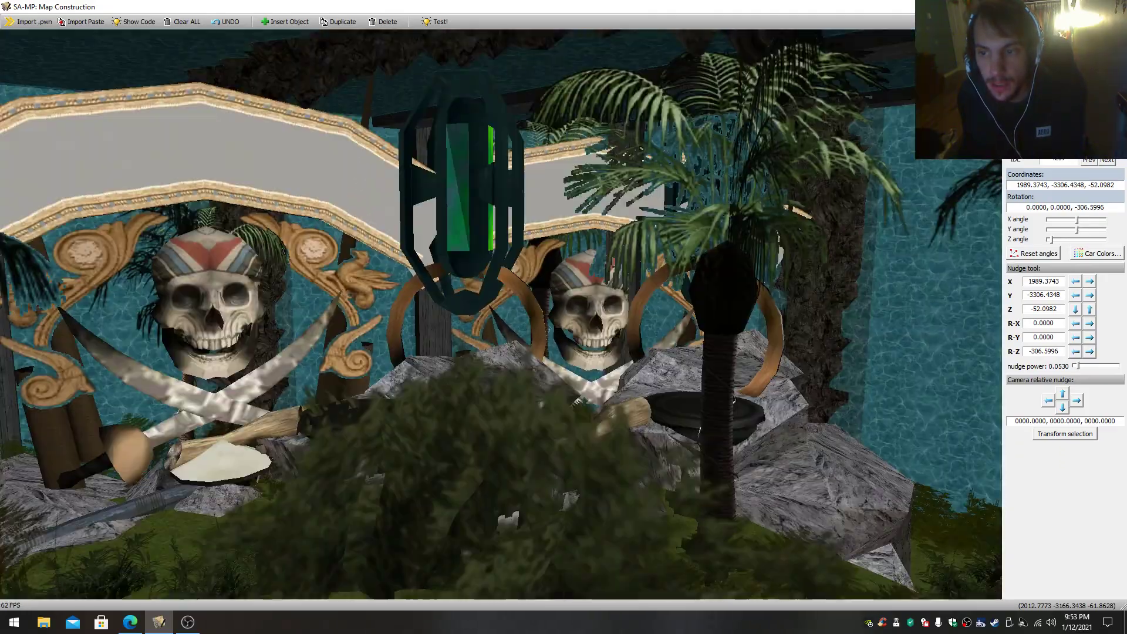
{"action": "key", "text": "w"}
{"action": "key", "text": "s"}
{"action": "key", "text": "w"}
{"action": "key", "text": "s"}
{"action": "key", "text": "w"}
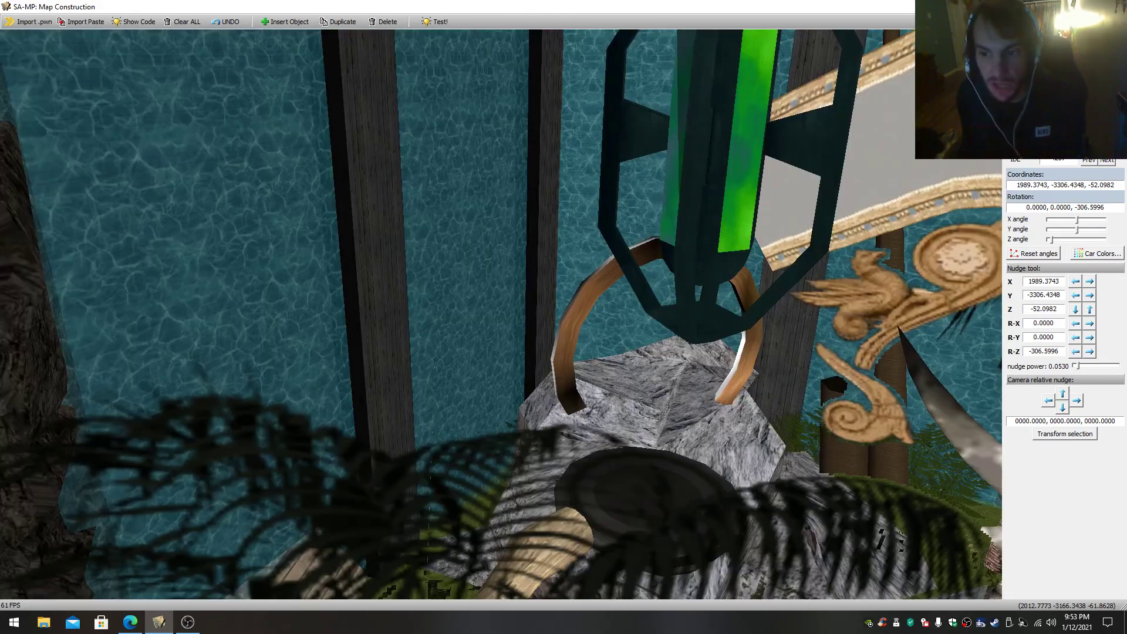
{"action": "key", "text": "s"}
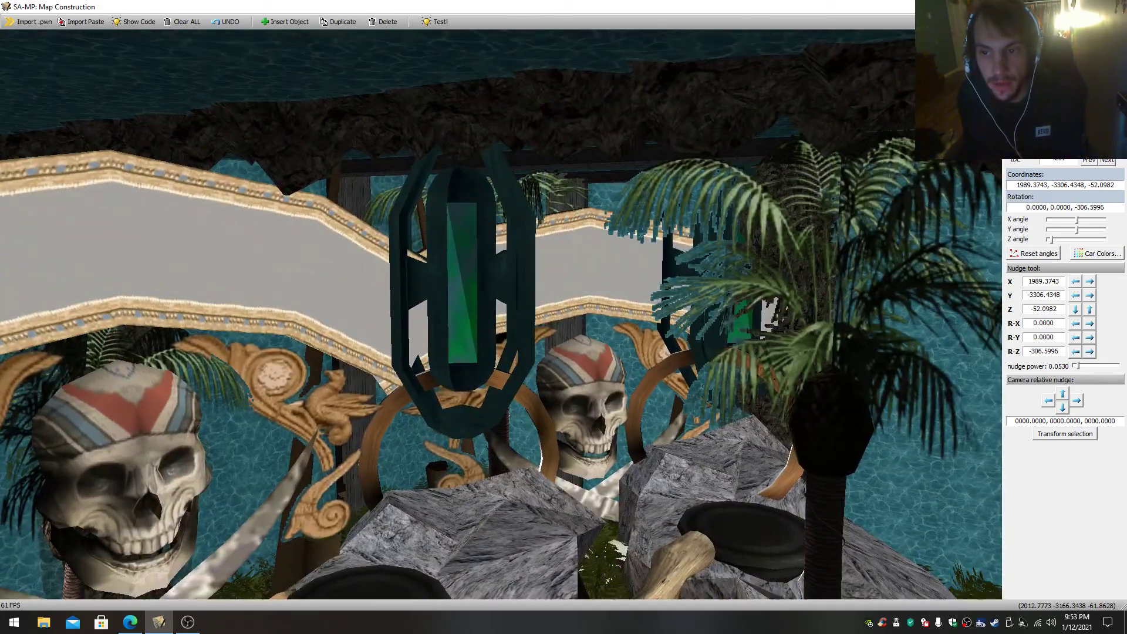
{"action": "key", "text": "w"}
{"action": "left_click_drag", "start_coordinate": [501, 314], "coordinate": [499, 358]}
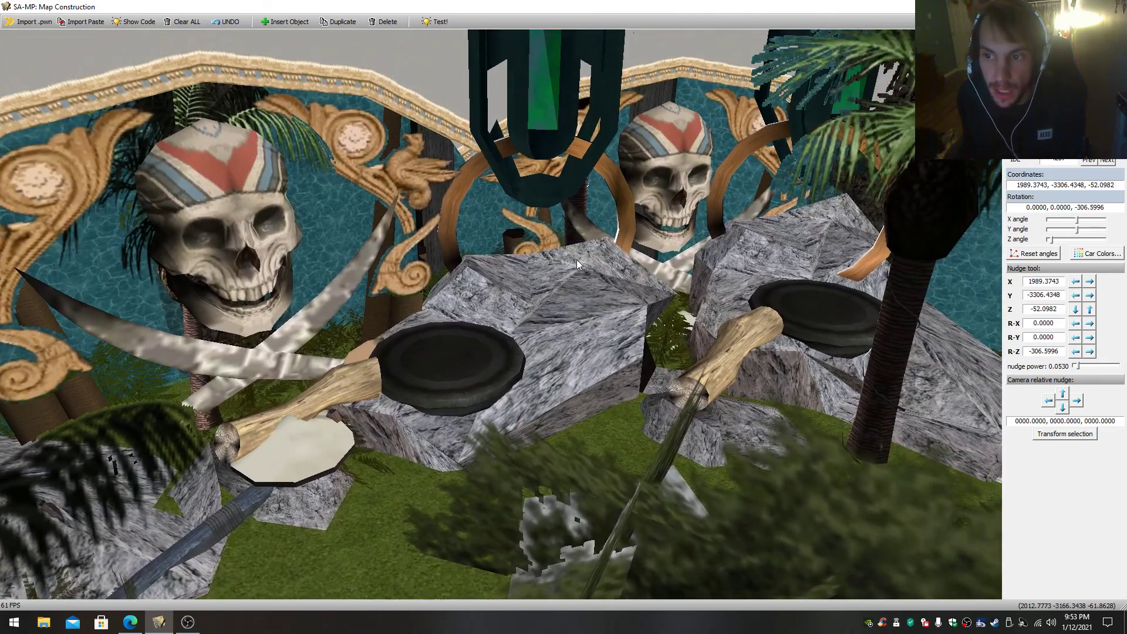
- Select the rocks and black disc props around the pirate skull emblems to show how the scene is built
{"action": "left_click", "coordinate": [556, 268]}
{"action": "key", "text": "w"}
{"action": "key", "text": "s"}
{"action": "left_click_drag", "start_coordinate": [501, 314], "coordinate": [509, 287]}
{"action": "left_click", "coordinate": [603, 325]}
{"action": "left_click", "coordinate": [772, 291]}
{"action": "left_click_drag", "start_coordinate": [771, 291], "coordinate": [658, 351]}
{"action": "key", "text": "s"}
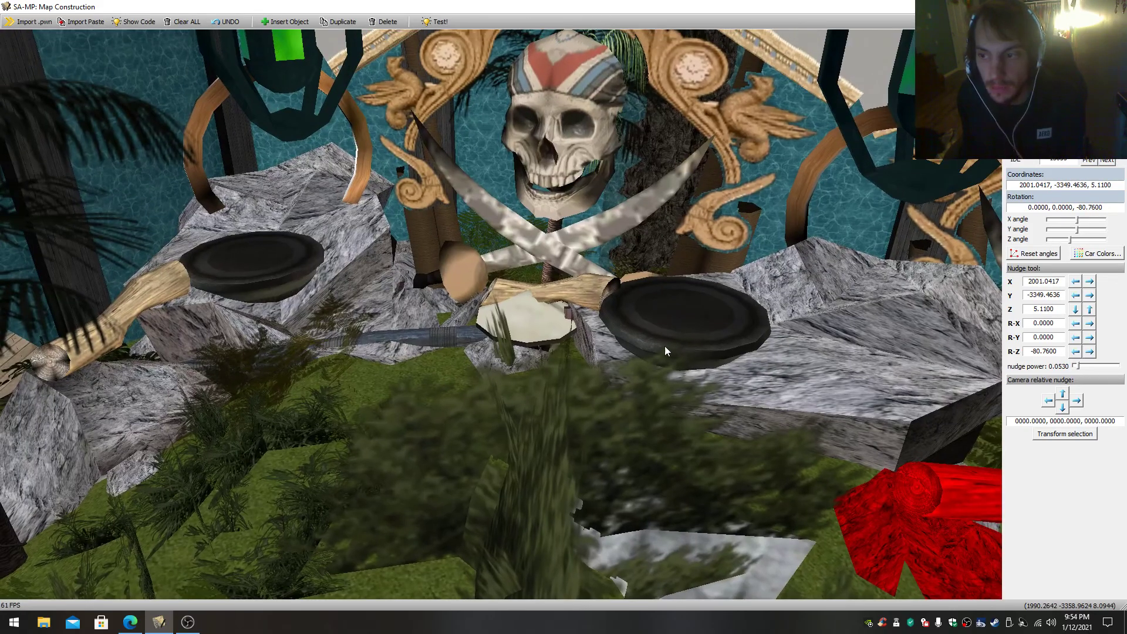
{"action": "left_click", "coordinate": [658, 352]}
{"action": "left_click", "coordinate": [280, 259]}
- Move through the skull scene and down to the water channel with the palm trees in concrete planters
{"action": "key", "text": "w"}
{"action": "mouse_move", "coordinate": [280, 259]}
{"action": "left_mouse_down"}
{"action": "mouse_move", "coordinate": [418, 373]}
{"action": "mouse_move", "coordinate": [387, 387]}
{"action": "mouse_move", "coordinate": [364, 370]}
{"action": "mouse_move", "coordinate": [382, 346]}
{"action": "mouse_move", "coordinate": [376, 311]}
{"action": "mouse_move", "coordinate": [200, 314]}
{"action": "mouse_move", "coordinate": [384, 326]}
{"action": "mouse_move", "coordinate": [255, 343]}
{"action": "mouse_move", "coordinate": [728, 329]}
{"action": "mouse_move", "coordinate": [433, 294]}
{"action": "mouse_move", "coordinate": [253, 300]}
{"action": "mouse_move", "coordinate": [249, 317]}
{"action": "mouse_move", "coordinate": [264, 302]}
{"action": "mouse_move", "coordinate": [193, 320]}
{"action": "mouse_move", "coordinate": [446, 329]}
{"action": "mouse_move", "coordinate": [259, 312]}
{"action": "mouse_move", "coordinate": [235, 317]}
{"action": "mouse_move", "coordinate": [482, 337]}
{"action": "mouse_move", "coordinate": [438, 294]}
{"action": "mouse_move", "coordinate": [455, 301]}
{"action": "mouse_move", "coordinate": [411, 278]}
{"action": "mouse_move", "coordinate": [276, 280]}
{"action": "left_mouse_up"}
{"action": "key", "text": "s"}
{"action": "key", "text": "w"}
{"action": "key", "text": "s"}
{"action": "key", "text": "w"}
{"action": "key", "text": "s"}
{"action": "key", "text": "w"}
{"action": "key", "text": "w"}
{"action": "key", "text": "s"}
{"action": "key", "text": "w"}
{"action": "key", "text": "s"}
{"action": "key", "text": "w"}
{"action": "key", "text": "w"}
{"action": "left_click_drag", "start_coordinate": [499, 294], "coordinate": [447, 321]}
{"action": "key", "text": "w"}
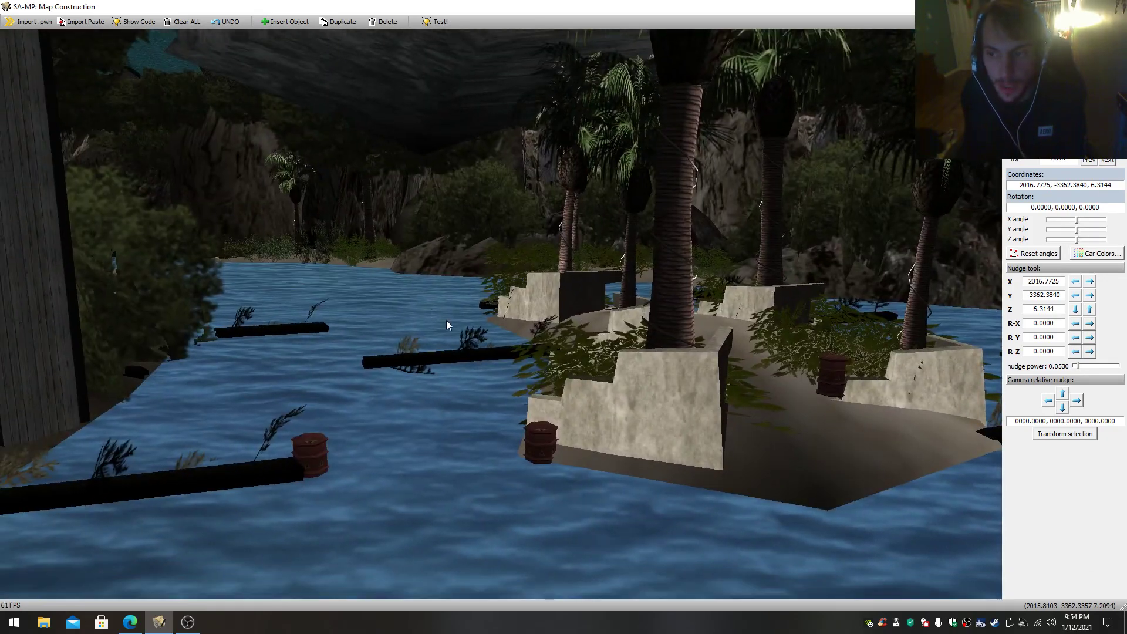
- Select the concrete palm planter and the barrel at the end of the floating log
{"action": "left_click", "coordinate": [676, 364]}
{"action": "left_click", "coordinate": [312, 448]}
{"action": "left_click_drag", "start_coordinate": [490, 383], "coordinate": [496, 380]}
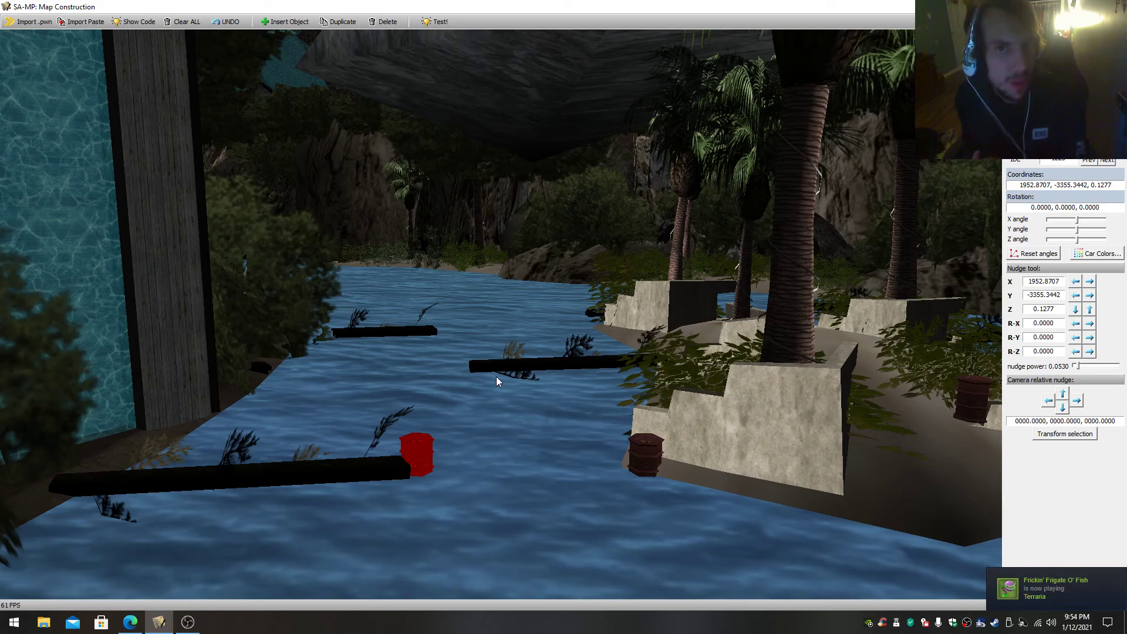
{"action": "right_click_drag", "start_coordinate": [495, 375], "coordinate": [523, 379]}
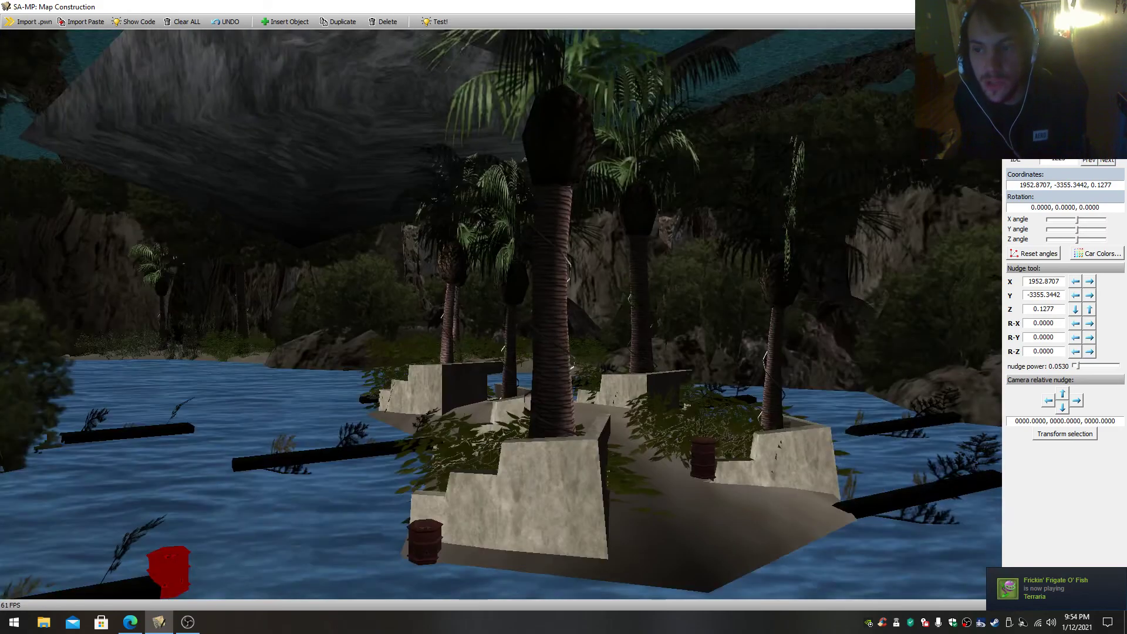
- View the palm planter island and its surrounding logs from farther away, then return to the selected barrel
{"action": "scroll", "coordinate": [523, 379], "scroll_direction": "down", "scroll_amount": 4}
{"action": "scroll", "coordinate": [523, 380], "scroll_direction": "up", "scroll_amount": 2}
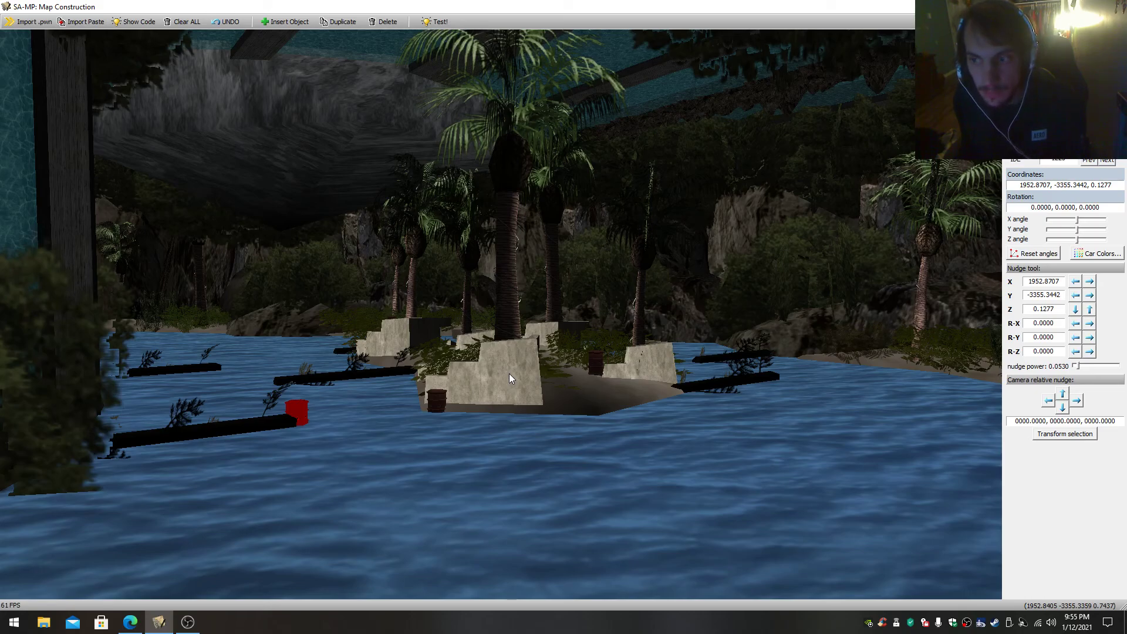
{"action": "key", "text": "s"}
{"action": "right_click_drag", "start_coordinate": [509, 374], "coordinate": [508, 362]}
{"action": "key", "text": "w"}
{"action": "key", "text": "w"}
{"action": "key", "text": "s"}
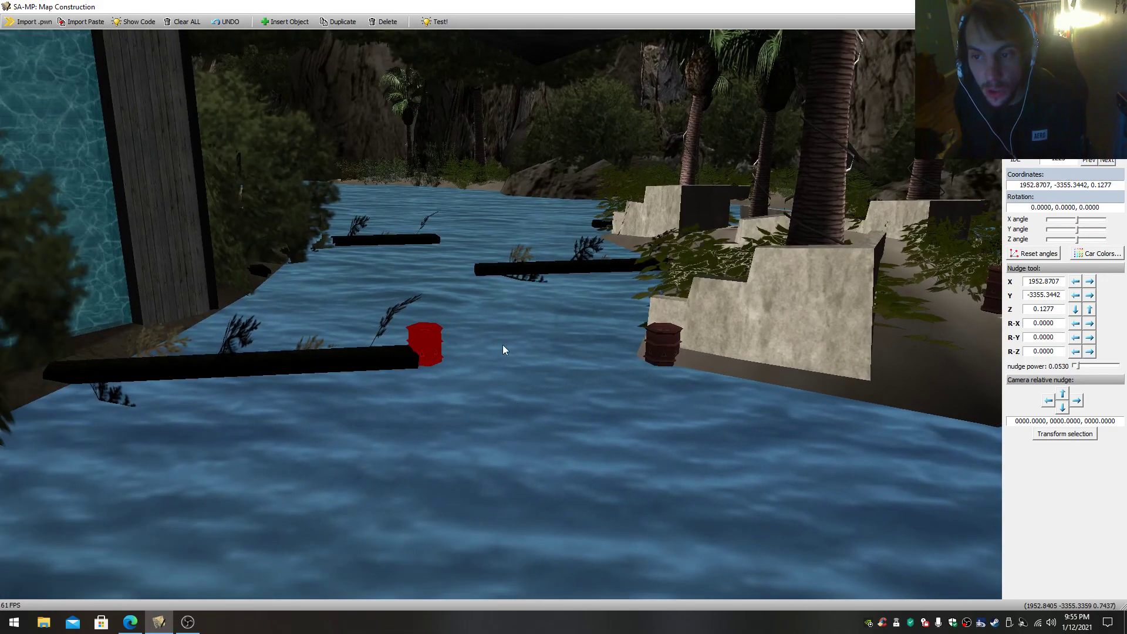
- Follow the channel past the planter island and select the barrel on the far bank
{"action": "key", "text": "s"}
{"action": "right_click_drag", "start_coordinate": [516, 317], "coordinate": [517, 317]}
{"action": "key", "text": "w"}
{"action": "key", "text": "s"}
{"action": "key", "text": "w"}
{"action": "key", "text": "s"}
{"action": "key", "text": "w"}
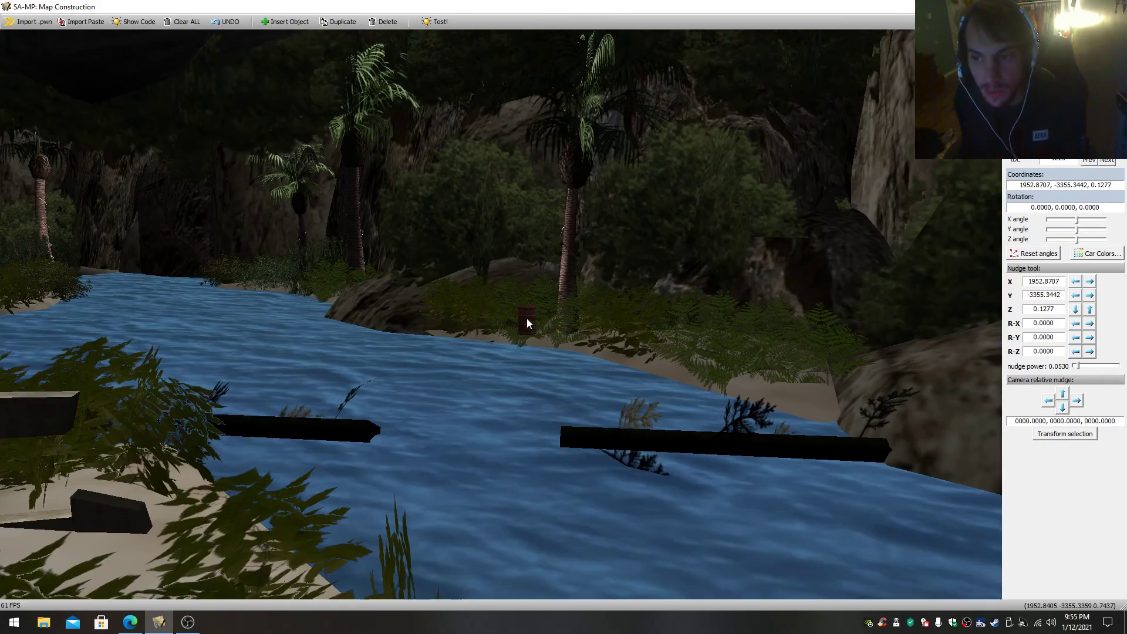
{"action": "key", "text": "s"}
{"action": "left_click", "coordinate": [512, 317]}
- Travel along the channel to the pirate ship and select one of the spiked mines in the water beside it
{"action": "right_click_drag", "start_coordinate": [284, 418], "coordinate": [468, 325]}
{"action": "key", "text": "w"}
{"action": "key", "text": "s"}
{"action": "key", "text": "w"}
{"action": "key", "text": "s"}
{"action": "key", "text": "w"}
{"action": "key", "text": "s"}
{"action": "key", "text": "w"}
{"action": "key", "text": "s"}
{"action": "key", "text": "w"}
{"action": "key", "text": "w"}
{"action": "key", "text": "w"}
{"action": "left_click", "coordinate": [464, 326]}
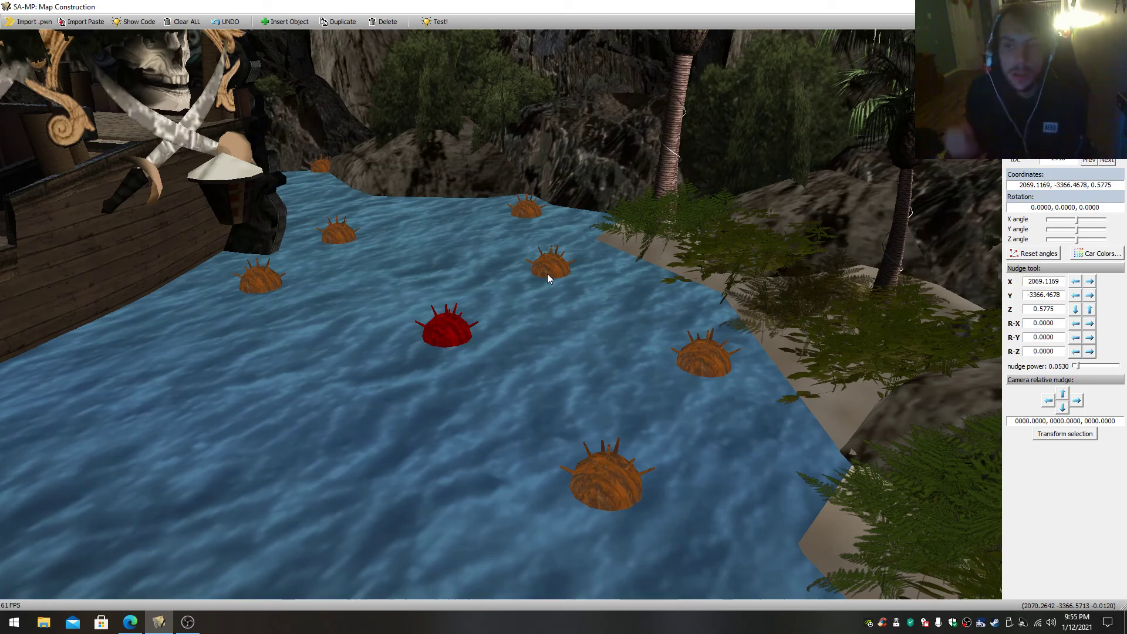
- Look over the pirate ship and the spiked mines from the shore and from beyond the bow
{"action": "key", "text": "s"}
{"action": "right_click_drag", "start_coordinate": [579, 296], "coordinate": [610, 259]}
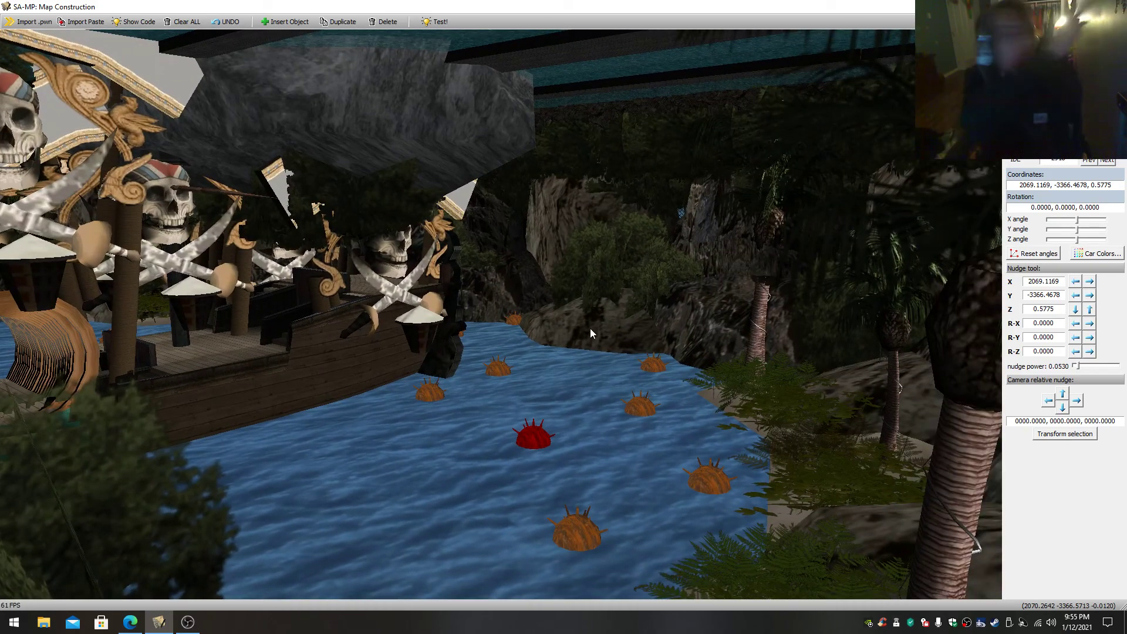
{"action": "right_click_drag", "start_coordinate": [572, 310], "coordinate": [652, 283]}
{"action": "key", "text": "w"}
{"action": "key", "text": "s"}
{"action": "key", "text": "w"}
{"action": "key", "text": "s"}
{"action": "key", "text": "w"}
{"action": "key", "text": "s"}
{"action": "right_click_drag", "start_coordinate": [790, 340], "coordinate": [792, 340]}
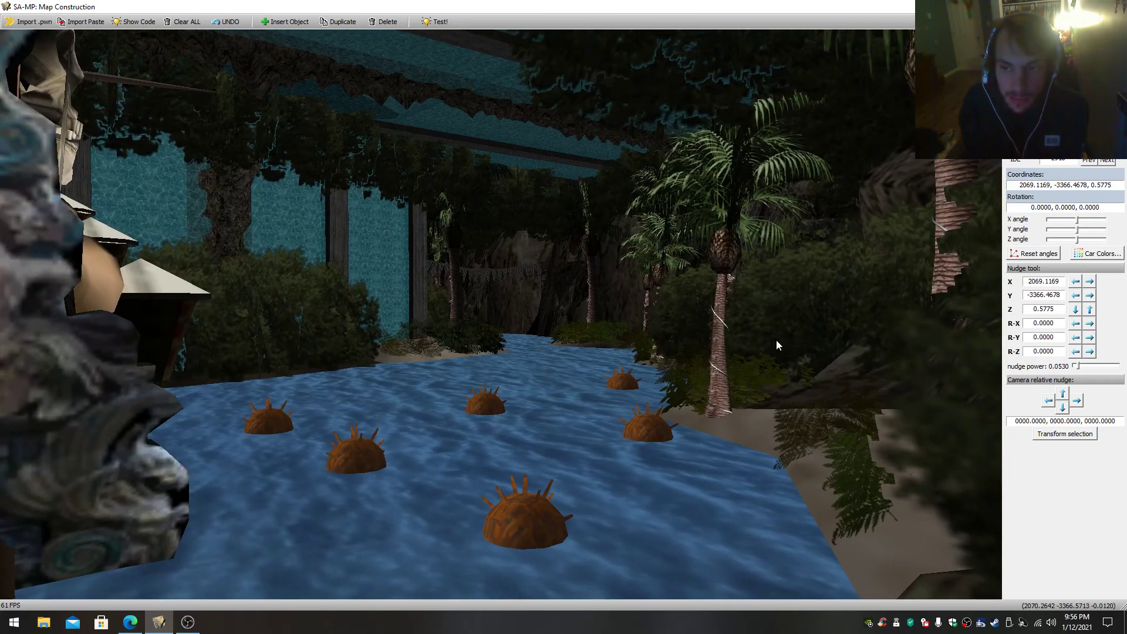
- Select the string of pennants in the distance beyond the mines, then follow the channel onward
{"action": "left_click", "coordinate": [508, 278]}
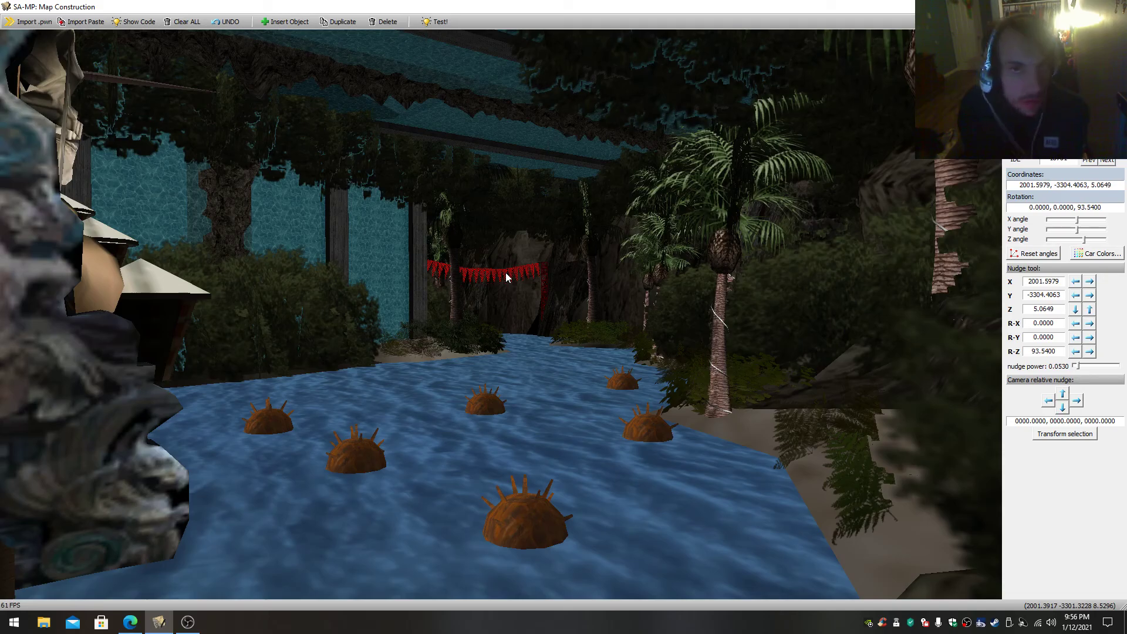
{"action": "right_click_drag", "start_coordinate": [558, 359], "coordinate": [136, 369]}
{"action": "key", "text": "w"}
{"action": "key", "text": "w"}
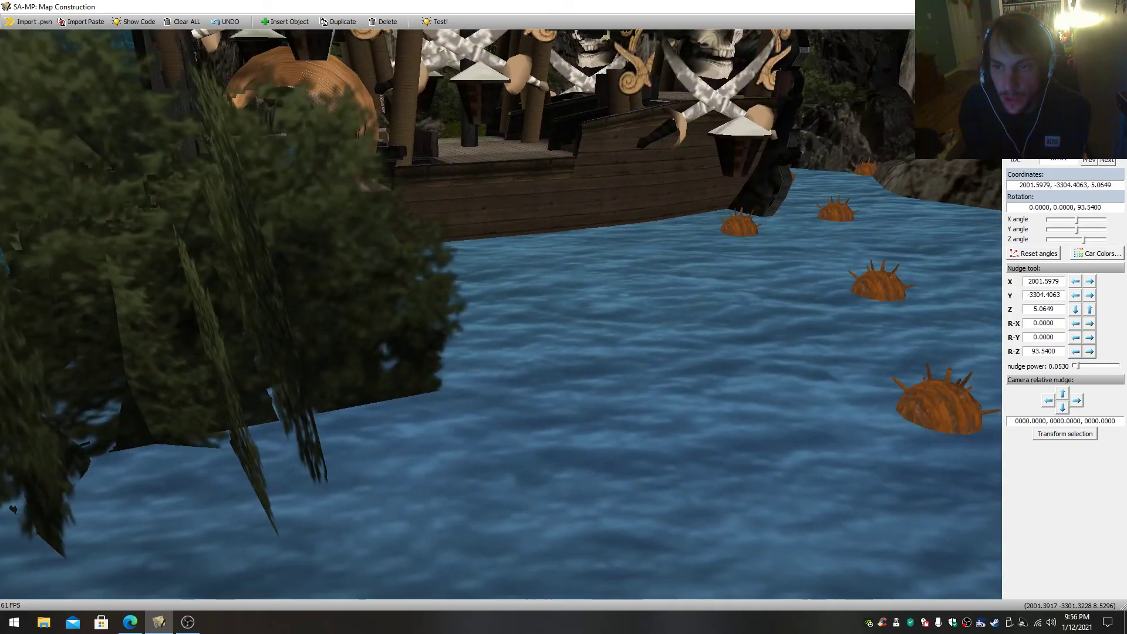
- Select the mound at the entrance to the pirate ship's wooden ring tunnel and look through the tunnel
{"action": "key", "text": "w"}
{"action": "mouse_move", "coordinate": [618, 397]}
{"action": "left_mouse_down"}
{"action": "mouse_move", "coordinate": [626, 404]}
{"action": "mouse_move", "coordinate": [600, 388]}
{"action": "mouse_move", "coordinate": [626, 390]}
{"action": "left_mouse_up"}
{"action": "key", "text": "s"}
{"action": "left_click", "coordinate": [618, 397]}
{"action": "key", "text": "w"}
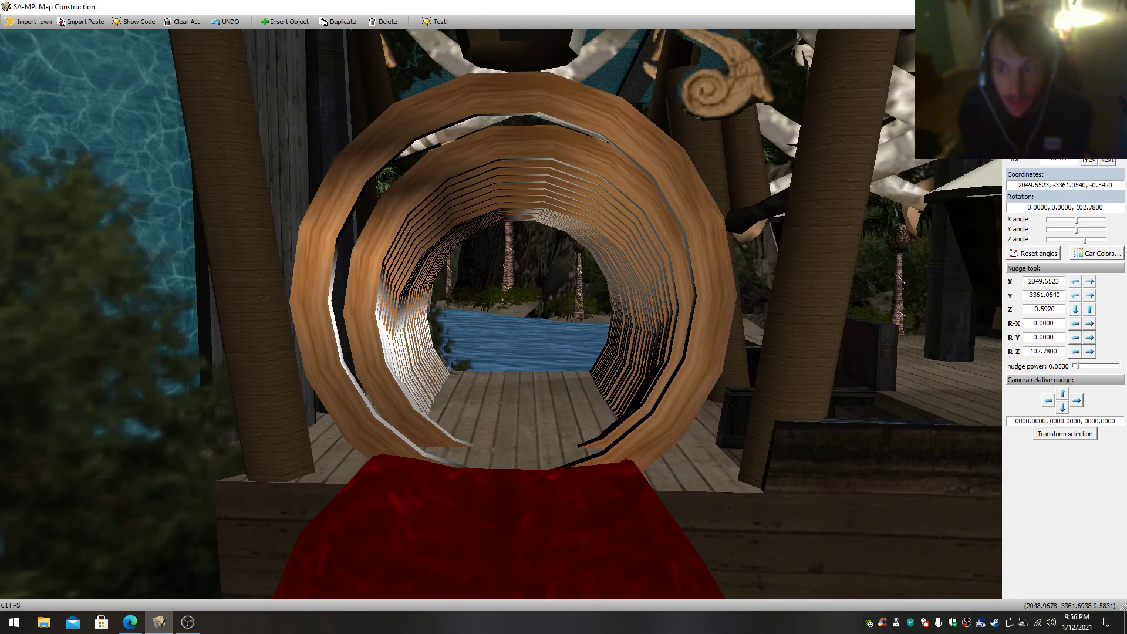
- Delete the bush covering the mound in front of the pirate ship's ring tunnel
{"action": "key", "text": "s"}
{"action": "key", "text": "s"}
{"action": "mouse_move", "coordinate": [622, 390]}
{"action": "left_mouse_down"}
{"action": "mouse_move", "coordinate": [613, 391]}
{"action": "mouse_move", "coordinate": [629, 403]}
{"action": "mouse_move", "coordinate": [626, 390]}
{"action": "left_mouse_up"}
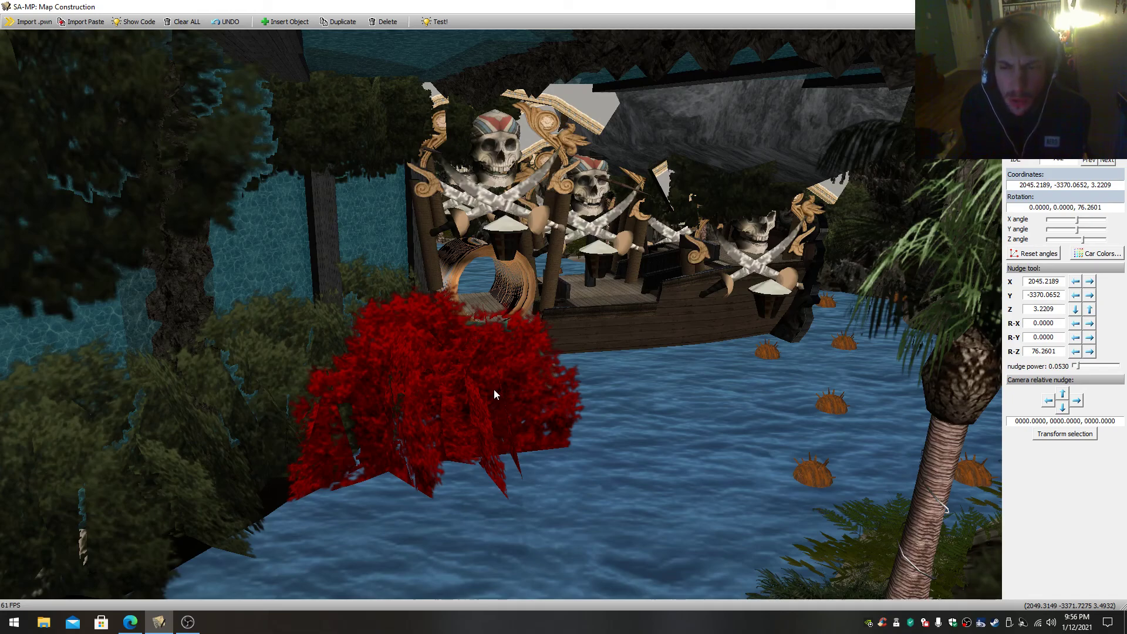
{"action": "key", "text": "Delete"}
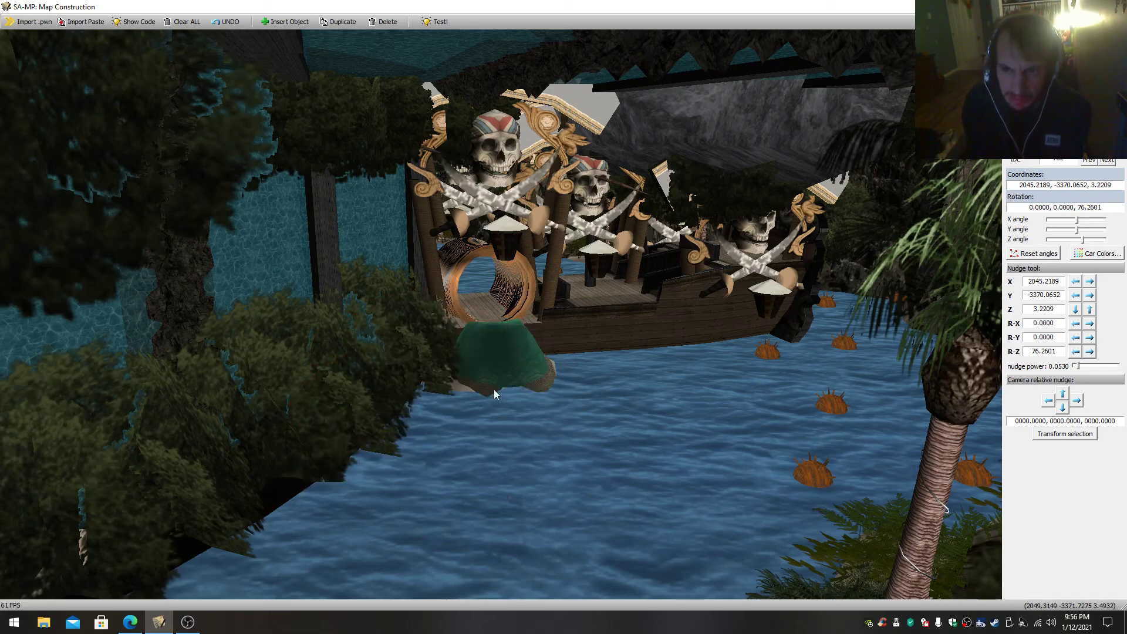
- Examine the pirate ship's wooden ring tunnel from the mound at its entrance and from the far side of the ship
{"action": "key", "text": "s"}
{"action": "mouse_move", "coordinate": [495, 389]}
{"action": "left_mouse_down"}
{"action": "mouse_move", "coordinate": [469, 414]}
{"action": "mouse_move", "coordinate": [508, 376]}
{"action": "left_mouse_up"}
{"action": "key", "text": "w"}
{"action": "key", "text": "w"}
{"action": "key", "text": "s"}
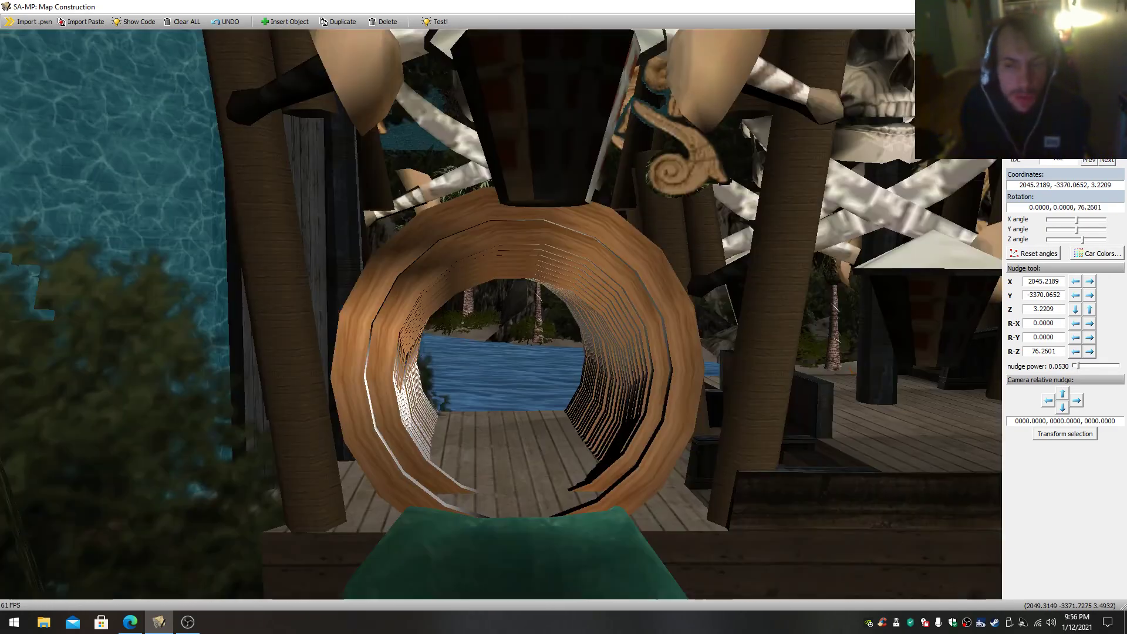
{"action": "key", "text": "w"}
{"action": "key", "text": "s"}
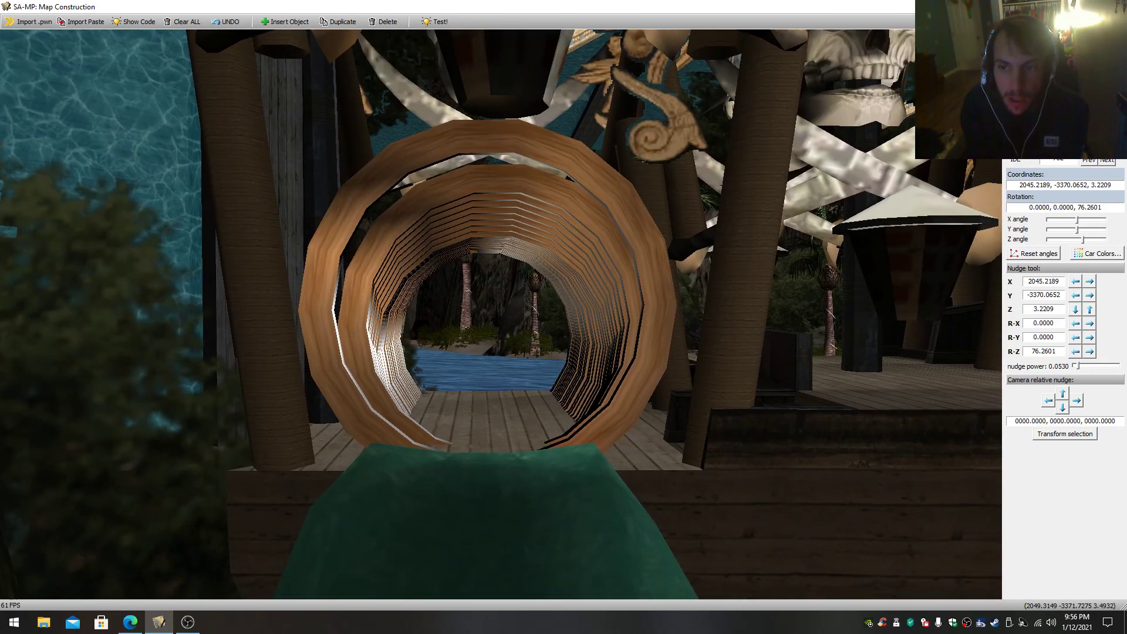
{"action": "key", "text": "w"}
{"action": "key", "text": "w"}
{"action": "left_click_drag", "start_coordinate": [501, 314], "coordinate": [757, 344]}
{"action": "key", "text": "s"}
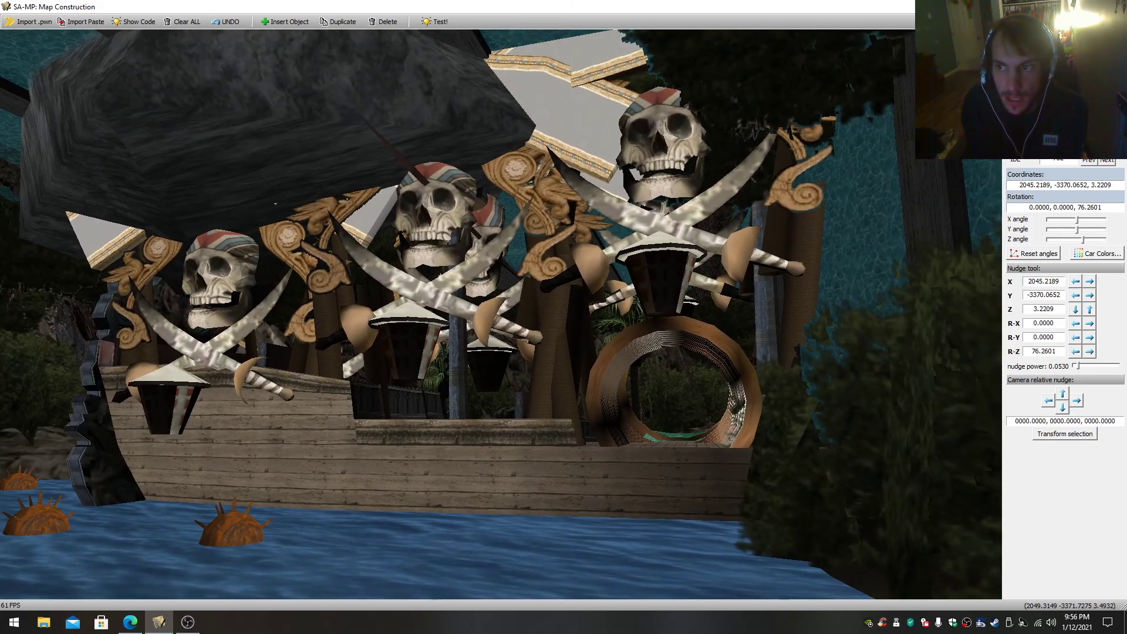
- Leave the pirate ship and view the round platform with its hexagonal railing from above the sea
{"action": "left_click_drag", "start_coordinate": [501, 314], "coordinate": [390, 317]}
{"action": "key", "text": "w"}
{"action": "key", "text": "s"}
{"action": "left_click_drag", "start_coordinate": [495, 390], "coordinate": [446, 428]}
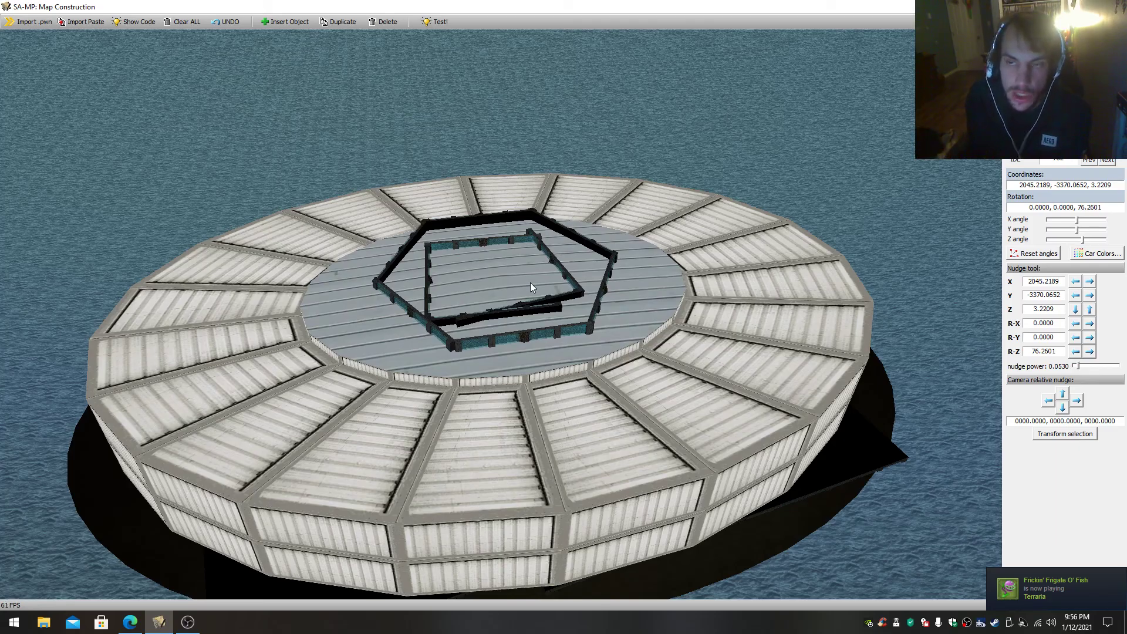
{"action": "key", "text": "w"}
{"action": "left_click_drag", "start_coordinate": [527, 284], "coordinate": [604, 242]}
- Fly through the dark rock past the chimneys and inspect the cliffs along the water up close
{"action": "key", "text": "w"}
{"action": "key", "text": "w"}
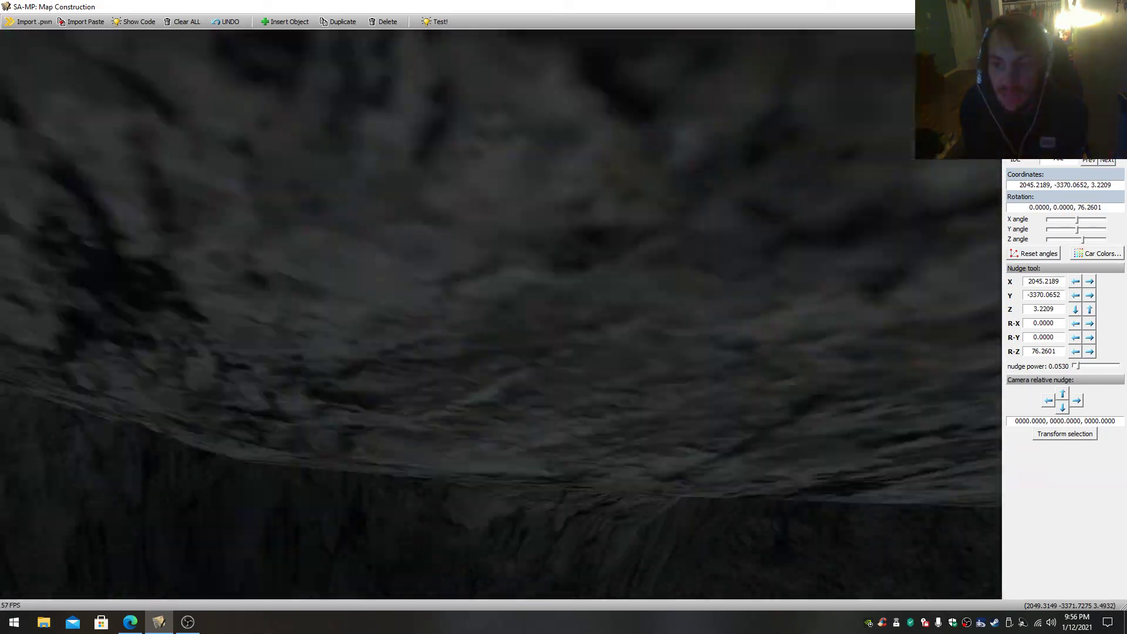
{"action": "key", "text": "w"}
{"action": "left_click_drag", "start_coordinate": [500, 314], "coordinate": [646, 264]}
{"action": "key", "text": "w"}
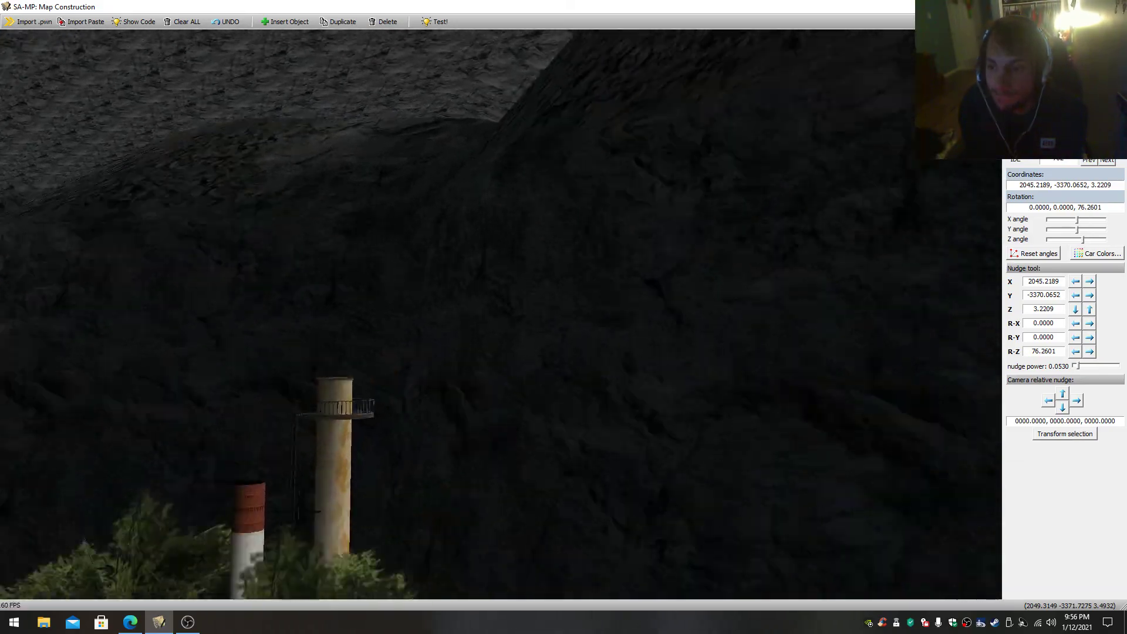
{"action": "key", "text": "w"}
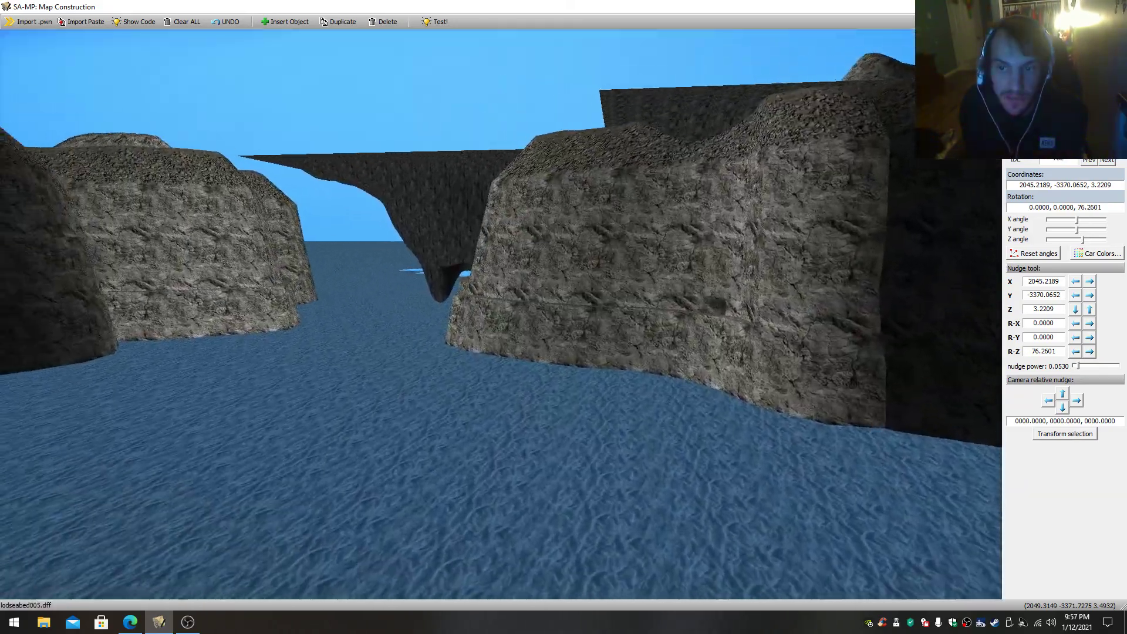
{"action": "key", "text": "w"}
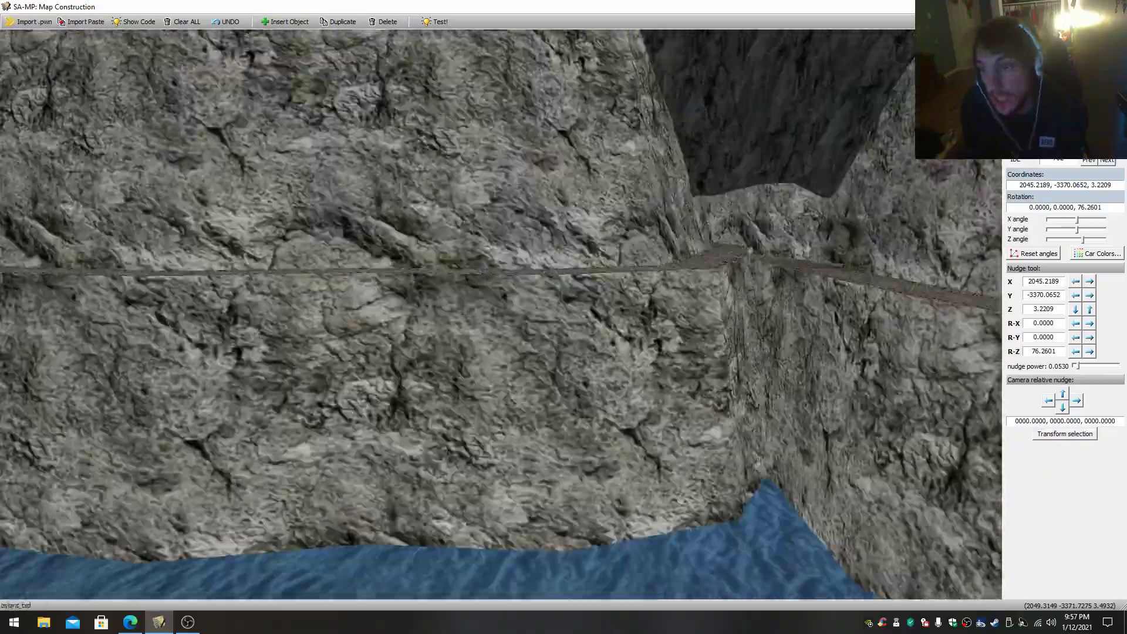
- Survey the canyon's cliff tops, flat rock slabs and water channel from above
{"action": "key", "text": "s"}
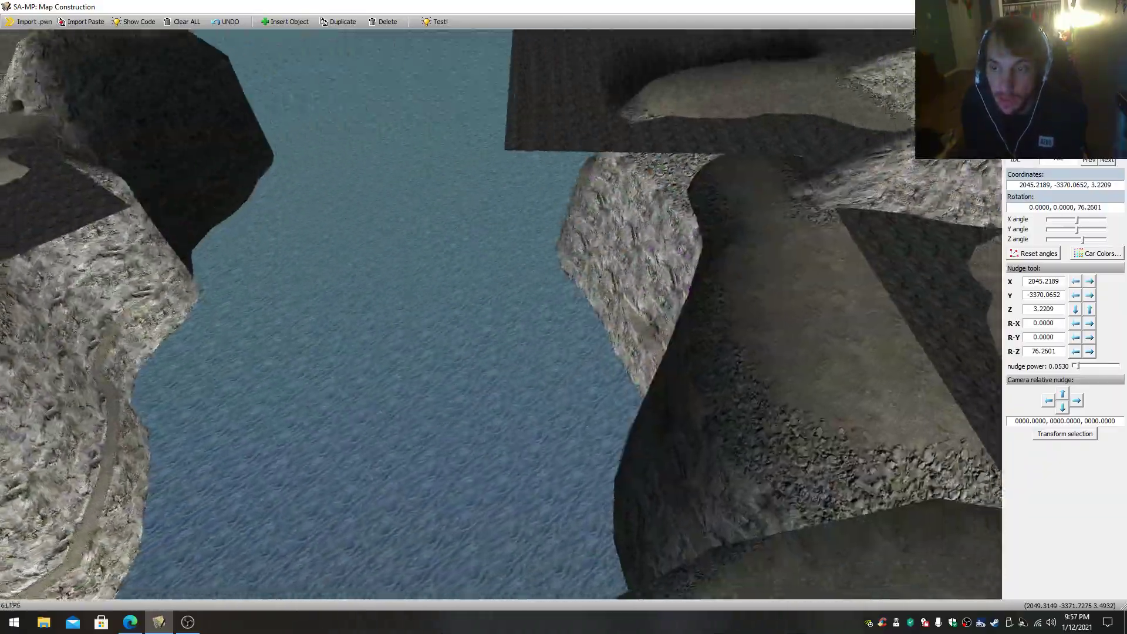
{"action": "key", "text": "w"}
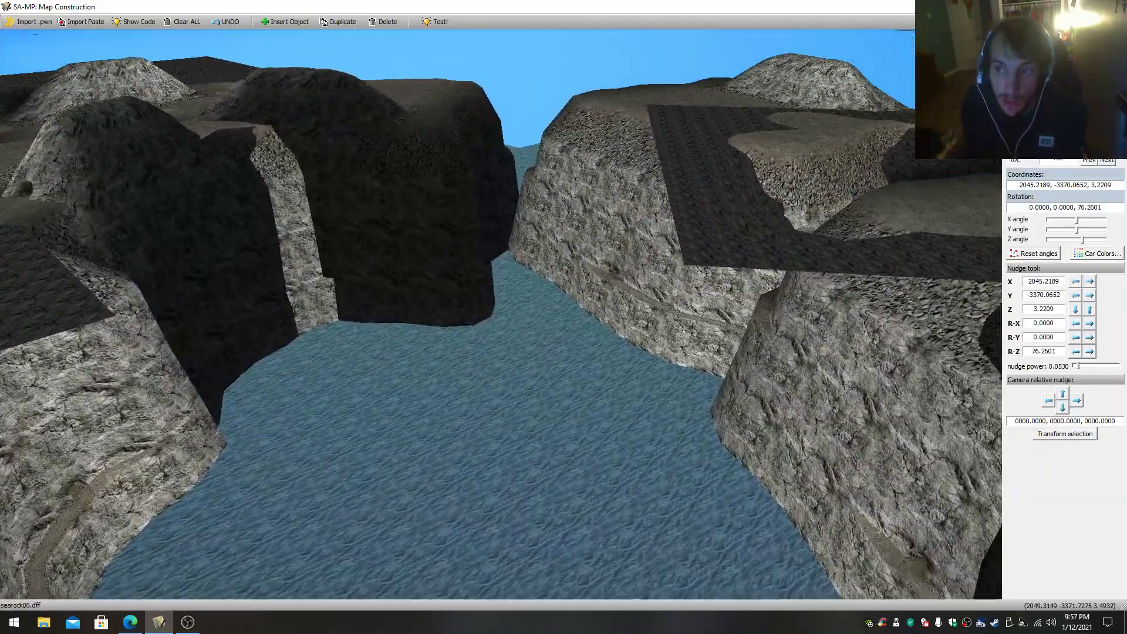
{"action": "key", "text": "w"}
{"action": "left_click_drag", "start_coordinate": [501, 314], "coordinate": [527, 284]}
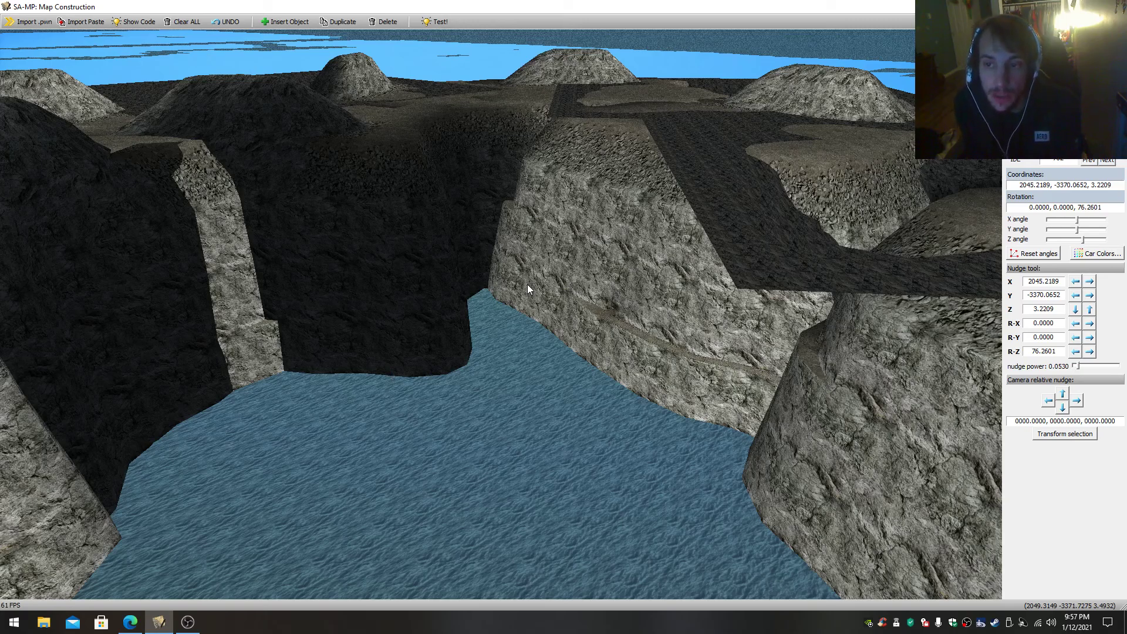
{"action": "key", "text": "s"}
{"action": "mouse_move", "coordinate": [527, 284]}
{"action": "left_mouse_down"}
{"action": "mouse_move", "coordinate": [539, 230]}
{"action": "mouse_move", "coordinate": [541, 243]}
{"action": "mouse_move", "coordinate": [565, 241]}
{"action": "mouse_move", "coordinate": [562, 213]}
{"action": "mouse_move", "coordinate": [543, 311]}
{"action": "mouse_move", "coordinate": [527, 284]}
{"action": "left_mouse_up"}
{"action": "key", "text": "w"}
{"action": "key", "text": "w"}
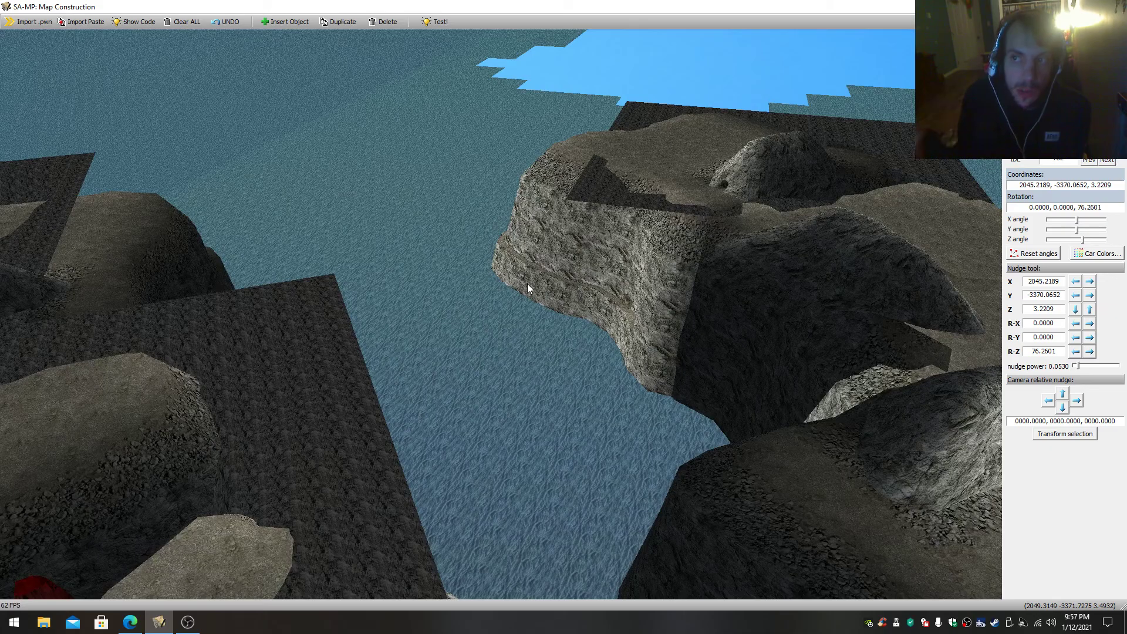
- Look over the canyon's inner bay and the narrow path running along its cliff walls
{"action": "key", "text": "w"}
{"action": "left_click_drag", "start_coordinate": [547, 282], "coordinate": [524, 227]}
{"action": "key", "text": "w"}
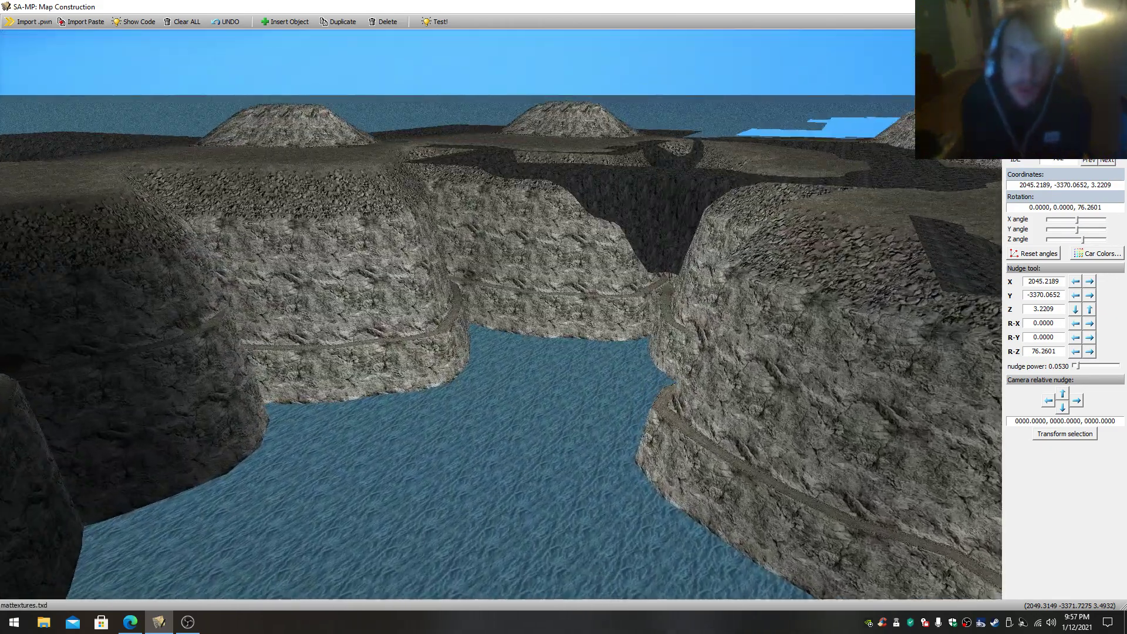
{"action": "left_click_drag", "start_coordinate": [554, 298], "coordinate": [554, 305]}
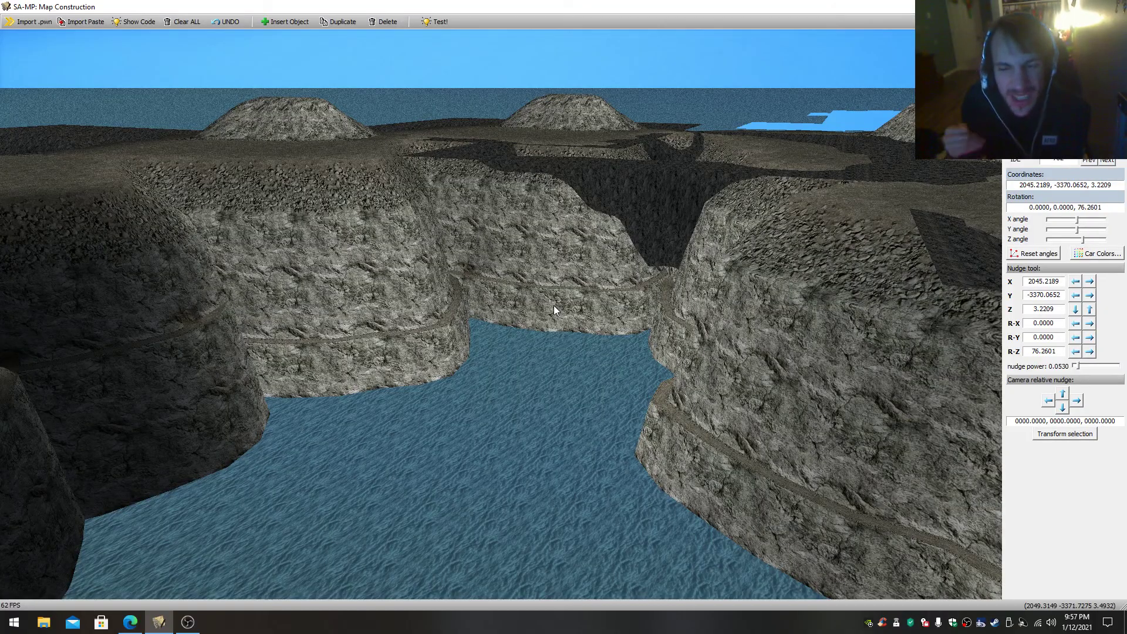
{"action": "left_click_drag", "start_coordinate": [555, 305], "coordinate": [834, 292]}
- Fly into the covered canyon and view its beach, wooden docks and pointed floating structures
{"action": "key", "text": "w"}
{"action": "key", "text": "w"}
{"action": "key", "text": "w"}
{"action": "key", "text": "w"}
{"action": "key", "text": "w"}
{"action": "key", "text": "w"}
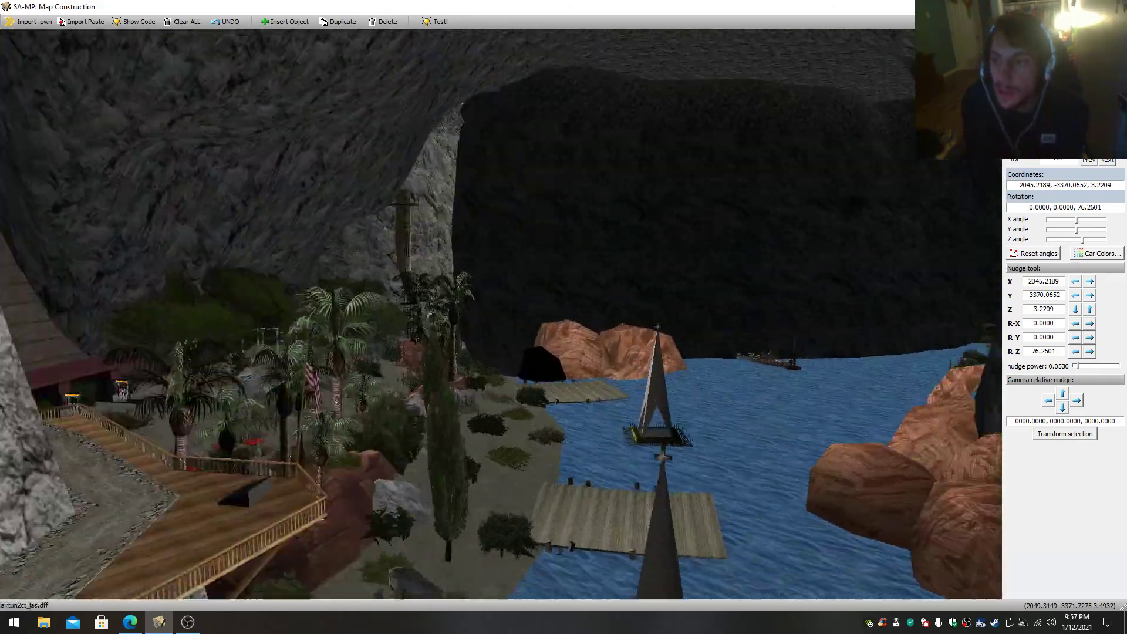
{"action": "key", "text": "w"}
{"action": "left_click_drag", "start_coordinate": [481, 329], "coordinate": [549, 352]}
- Follow the rock-covered channel past the wooden cliff walkway to the field of wrecked ships
{"action": "key", "text": "w"}
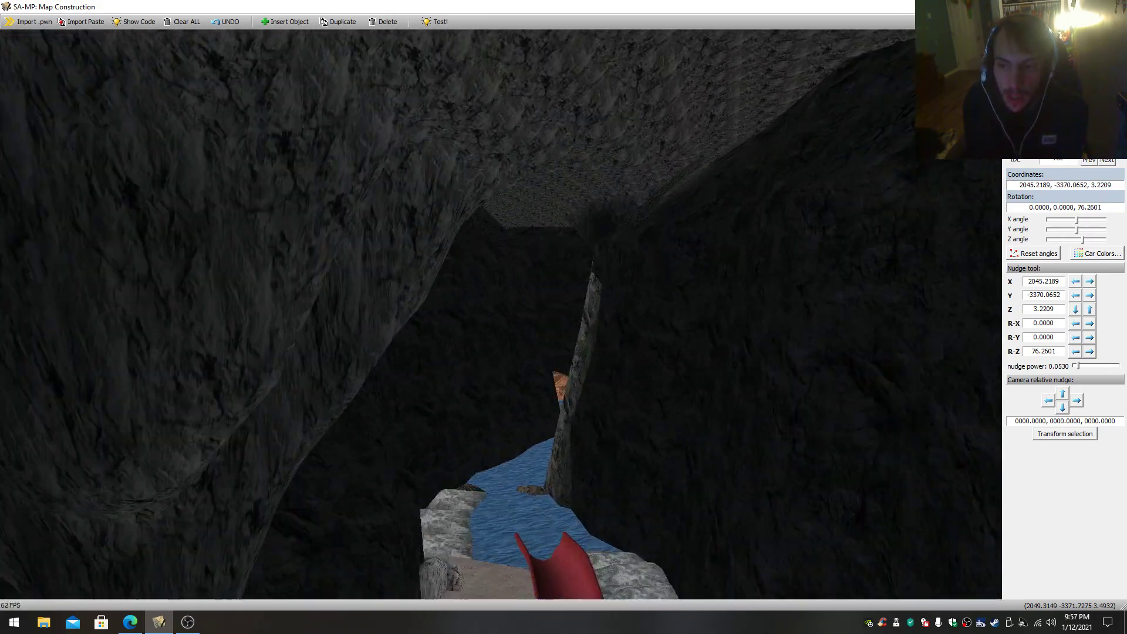
{"action": "key", "text": "w"}
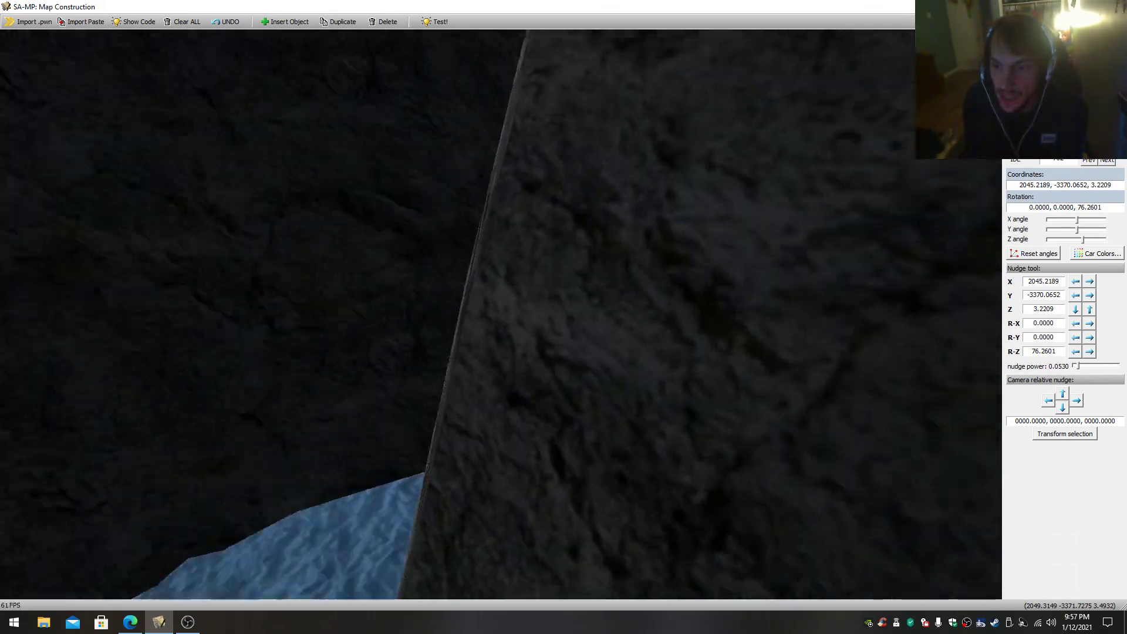
{"action": "key", "text": "w"}
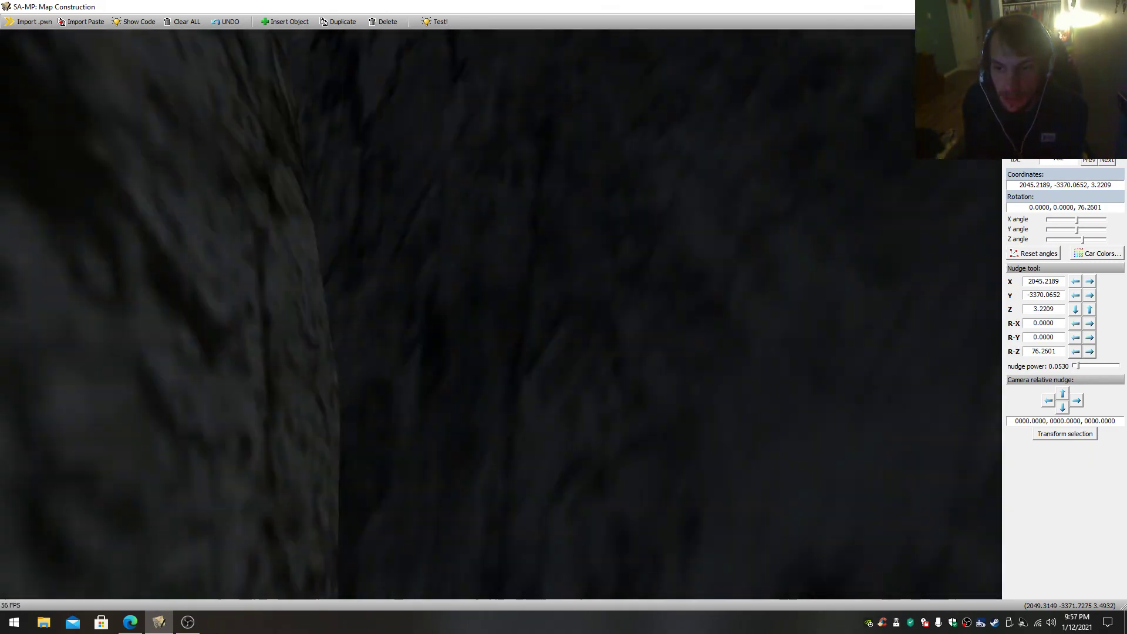
{"action": "key", "text": "w"}
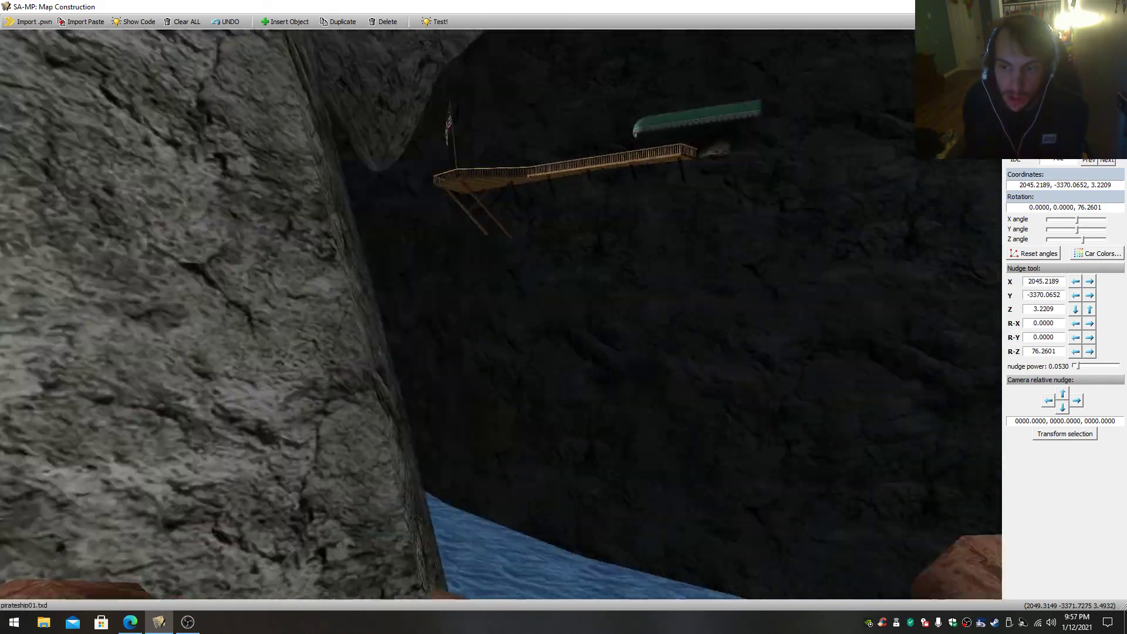
{"action": "key", "text": "w"}
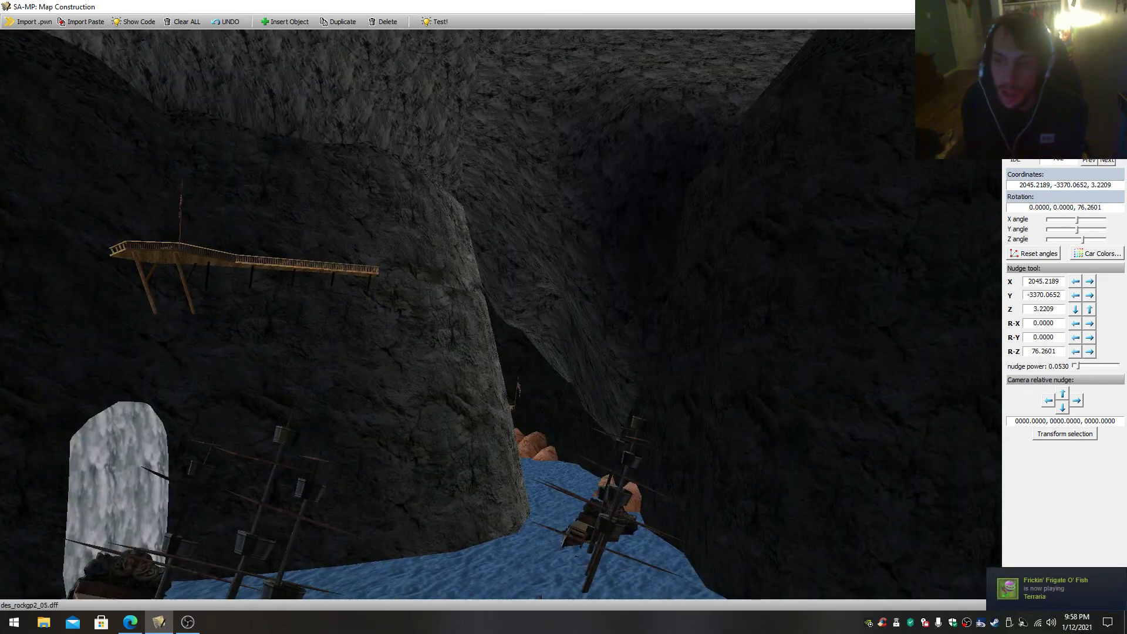
{"action": "key", "text": "w"}
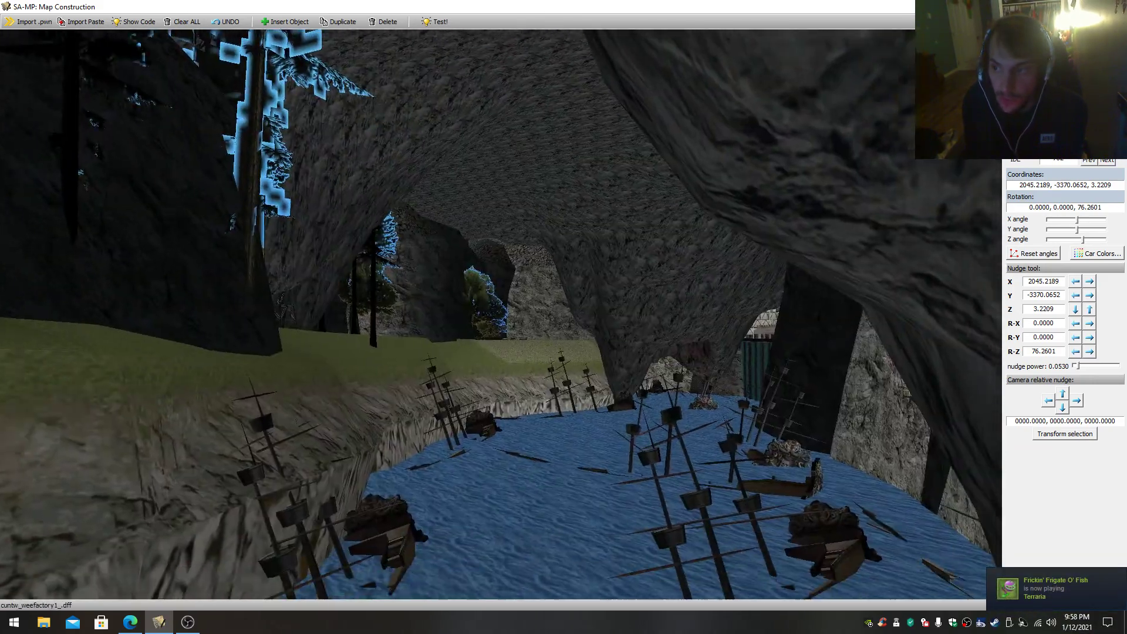
- Tour the industrial base in the cavern, the waterfall beside it and the canal between its buildings
{"action": "key", "text": "w"}
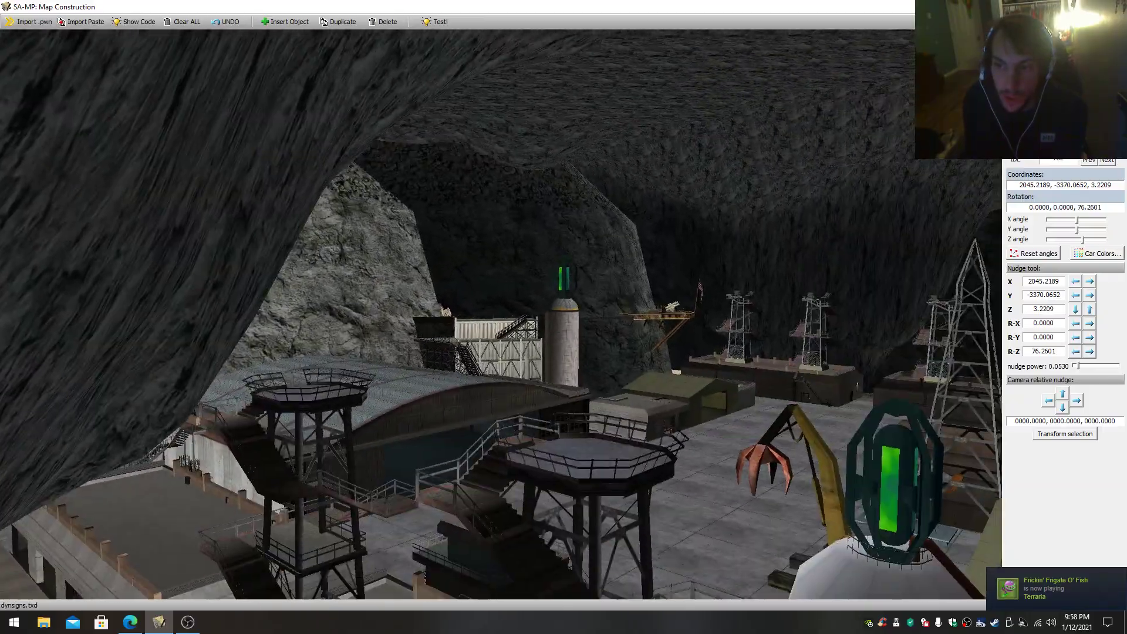
{"action": "key", "text": "w"}
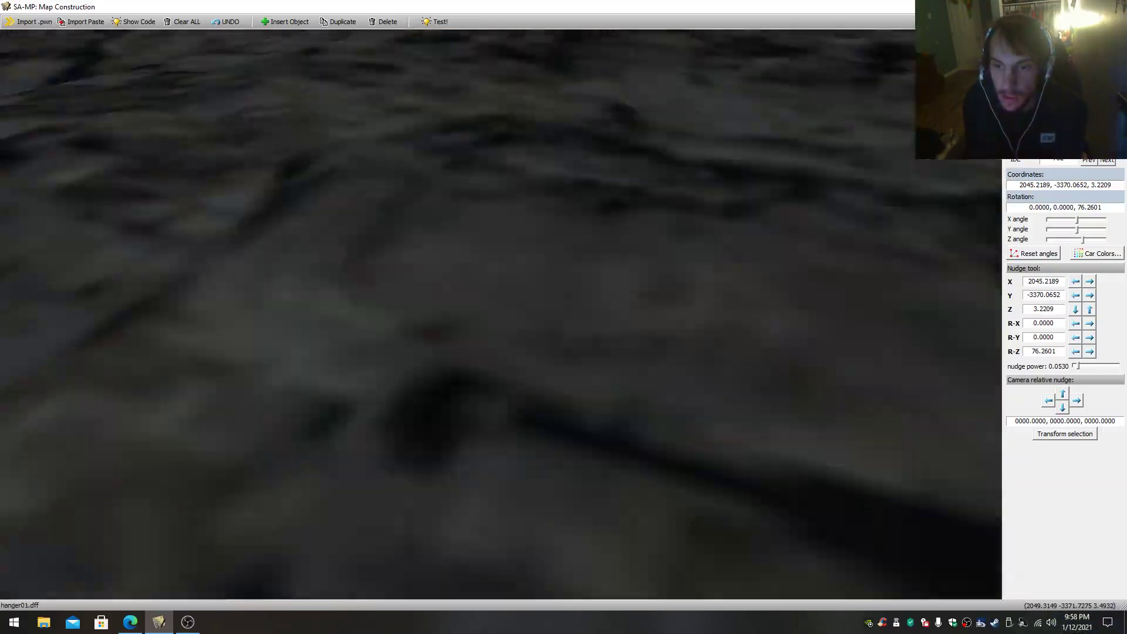
{"action": "key", "text": "w"}
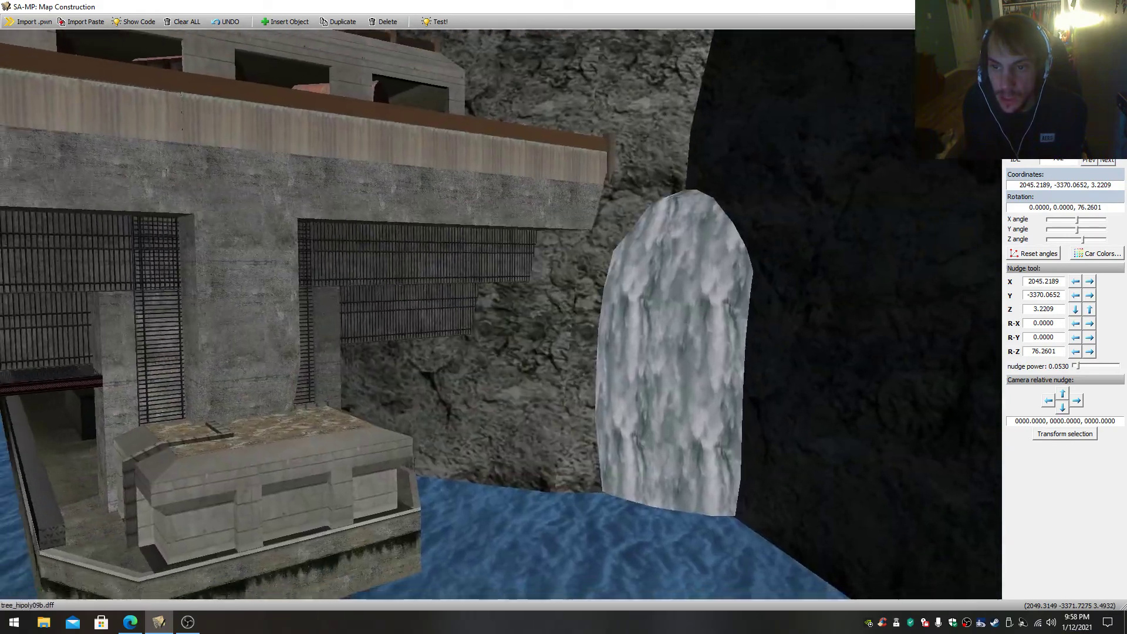
{"action": "key", "text": "w"}
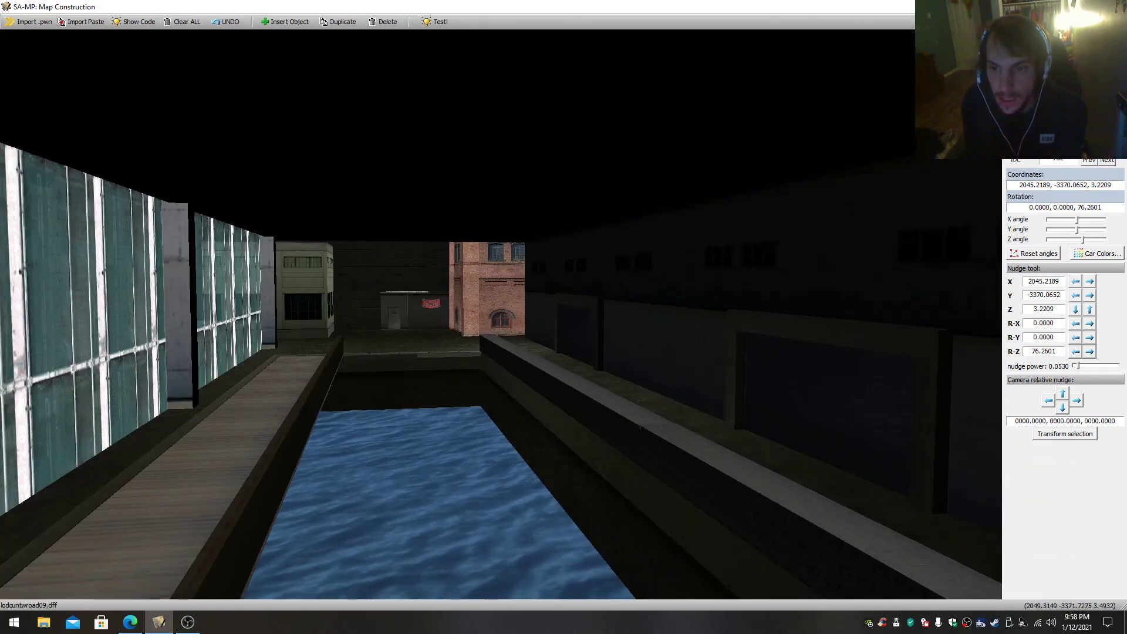
{"action": "key", "text": "w"}
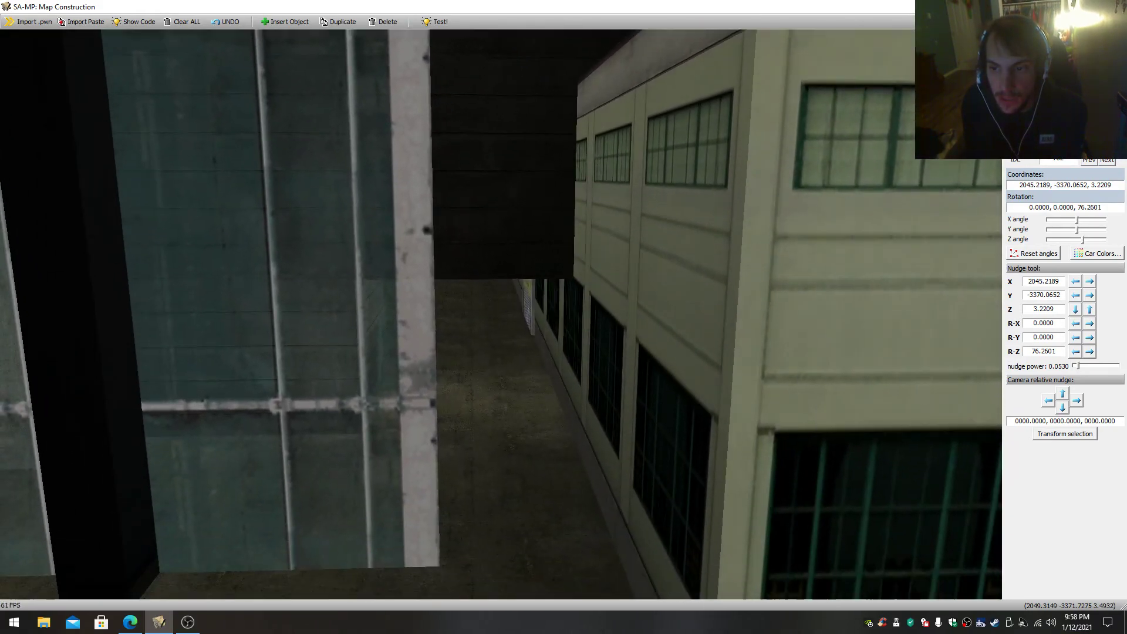
{"action": "key", "text": "w"}
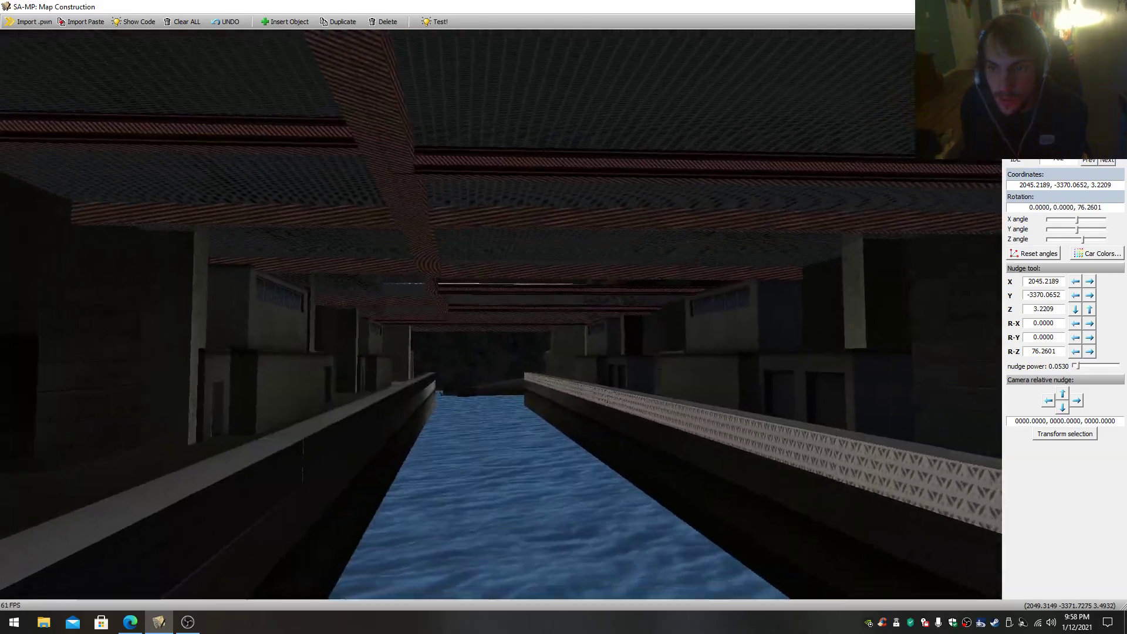
{"action": "key", "text": "w"}
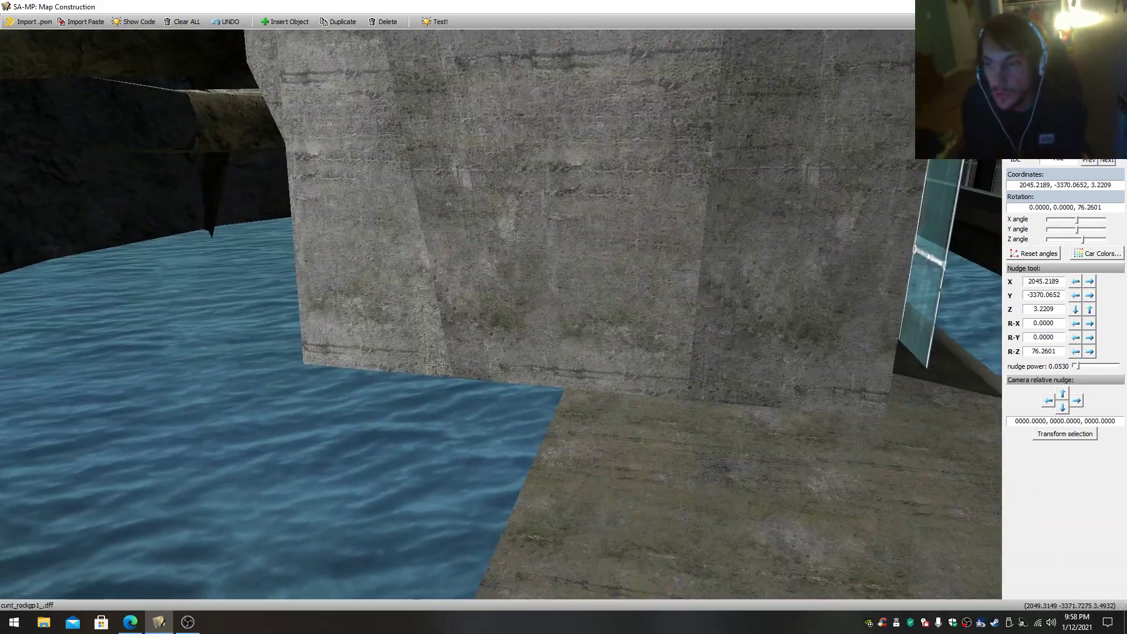
- Inspect the submarine in the channel from above and from the waterline, including the rock beneath the water
{"action": "key", "text": "w"}
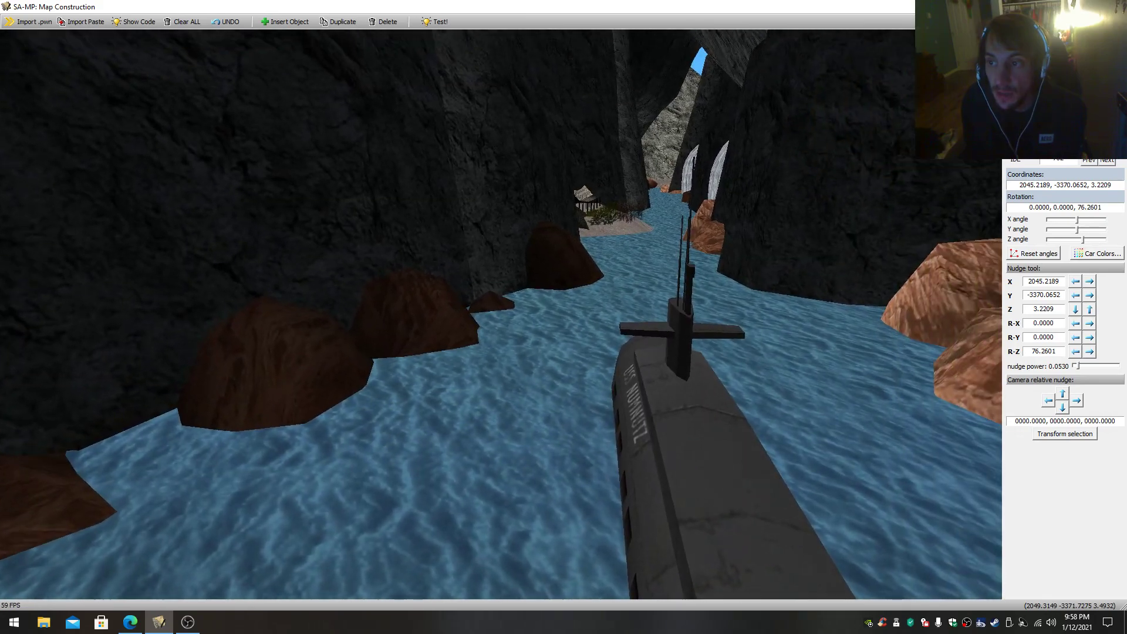
{"action": "key", "text": "w"}
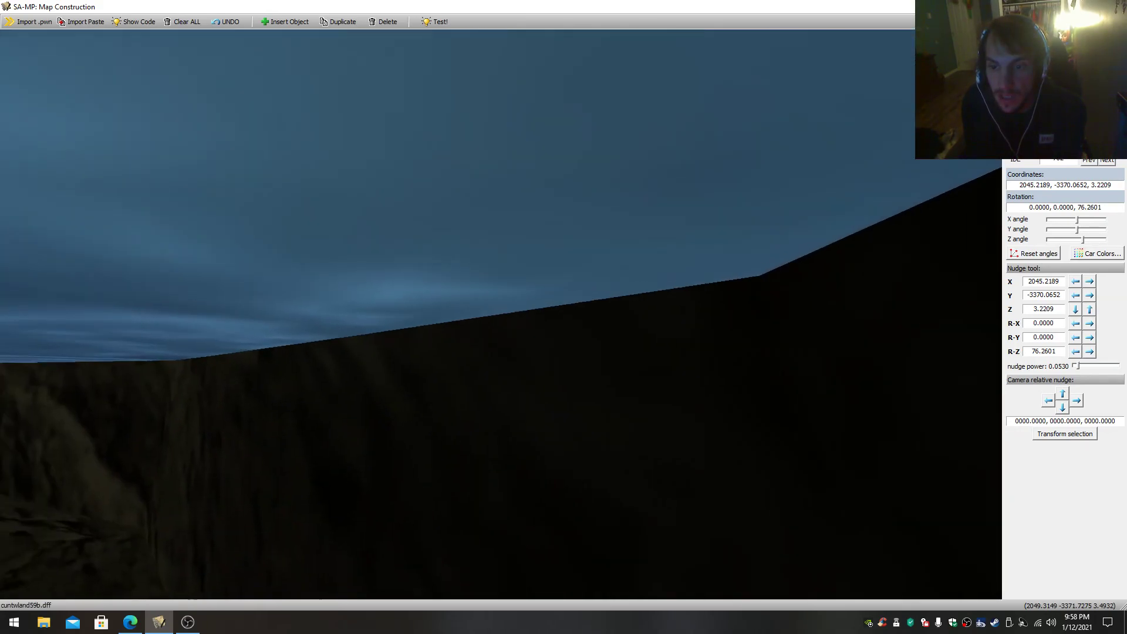
{"action": "left_click", "coordinate": [501, 315]}
{"action": "left_click", "coordinate": [541, 358]}
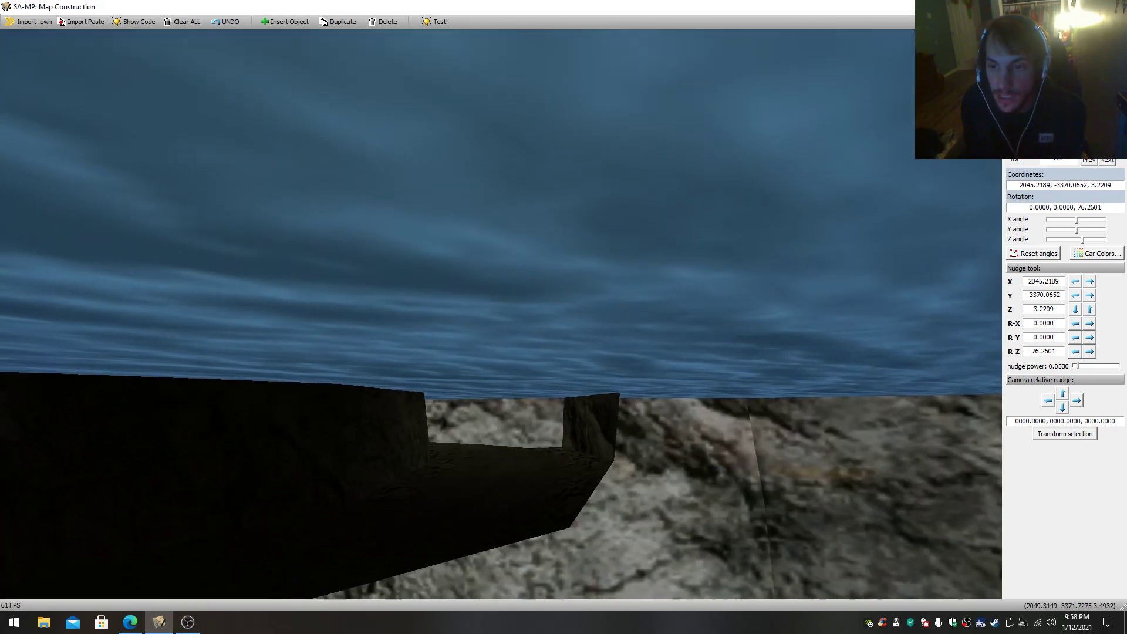
{"action": "key", "text": "w"}
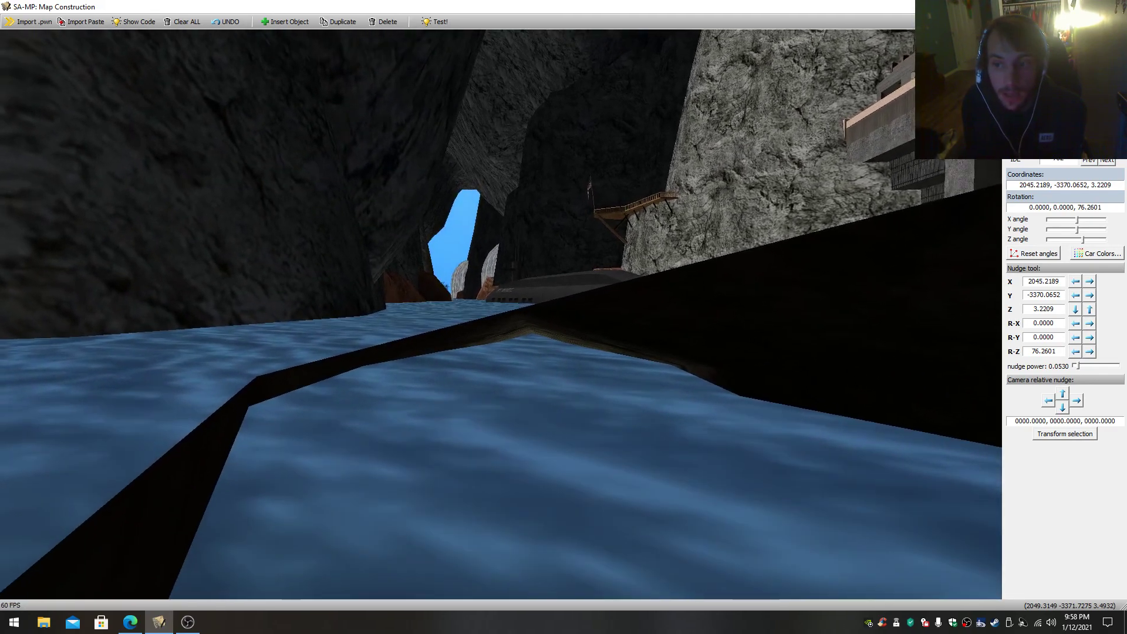
{"action": "key", "text": "w"}
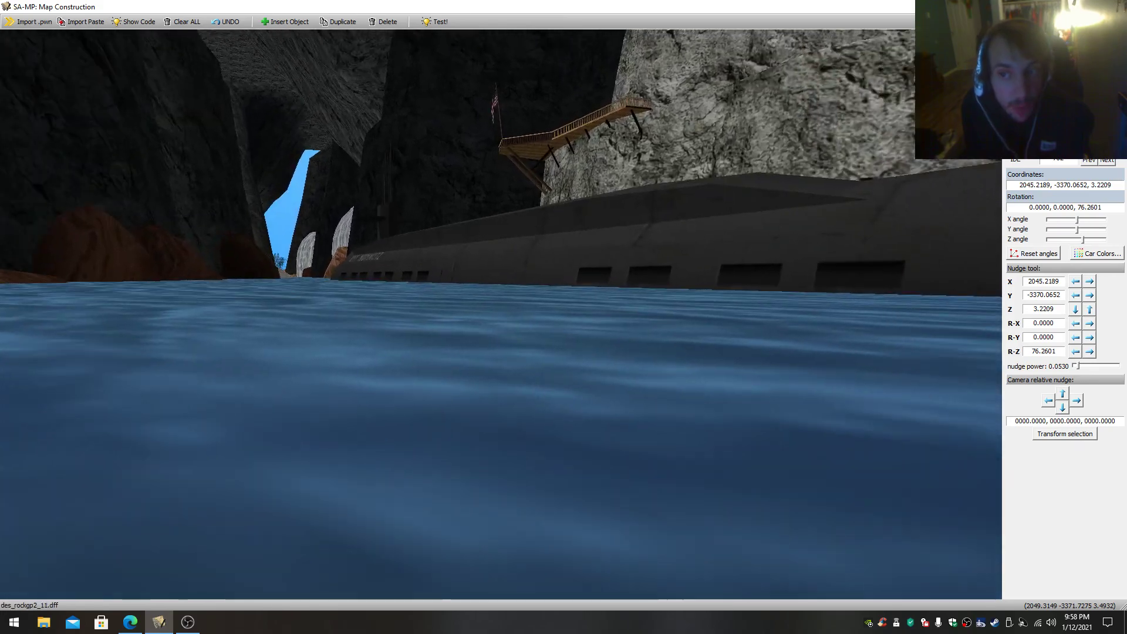
{"action": "key", "text": "s"}
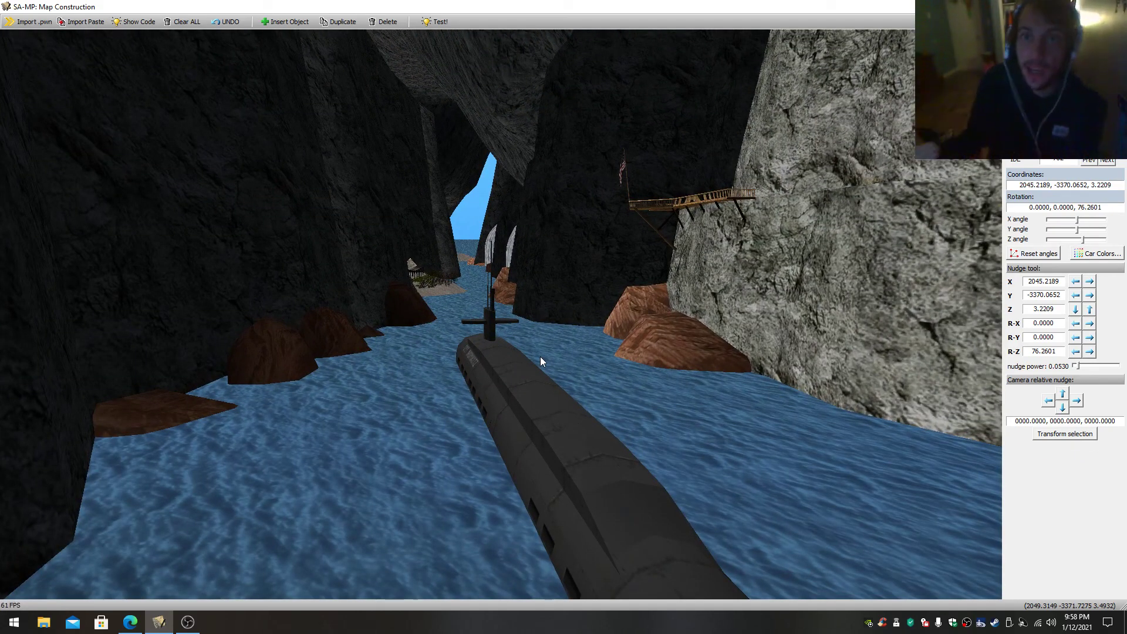
{"action": "key", "text": "w"}
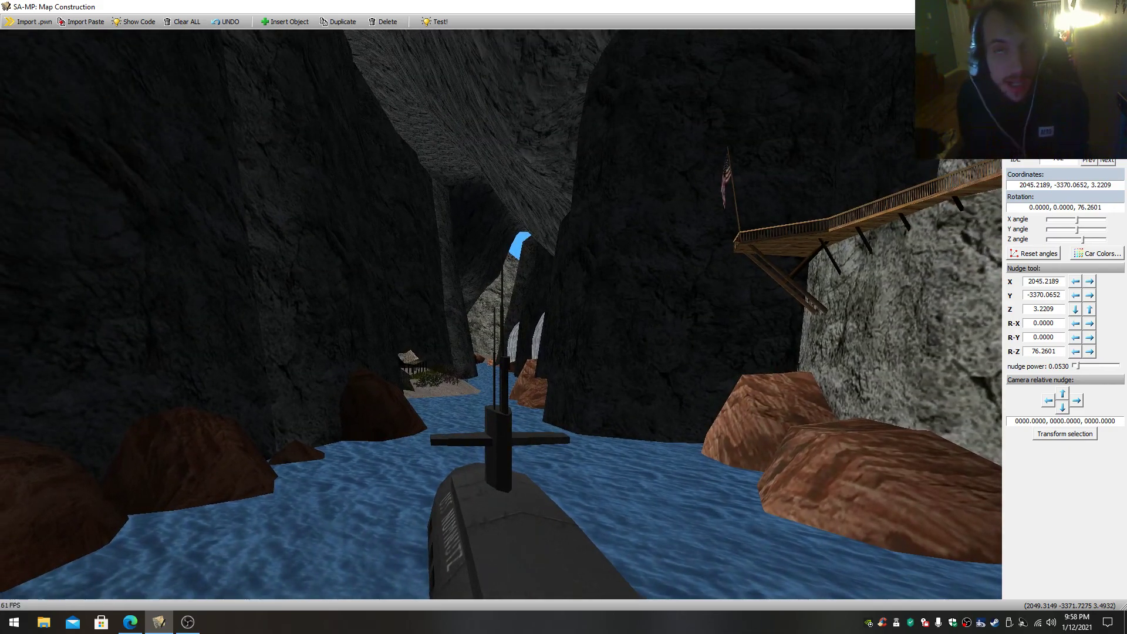
- Follow the channel from the submarine through the narrow rock passage, past the waterfalls and the flagged wooden cliff platform
{"action": "key", "text": "w"}
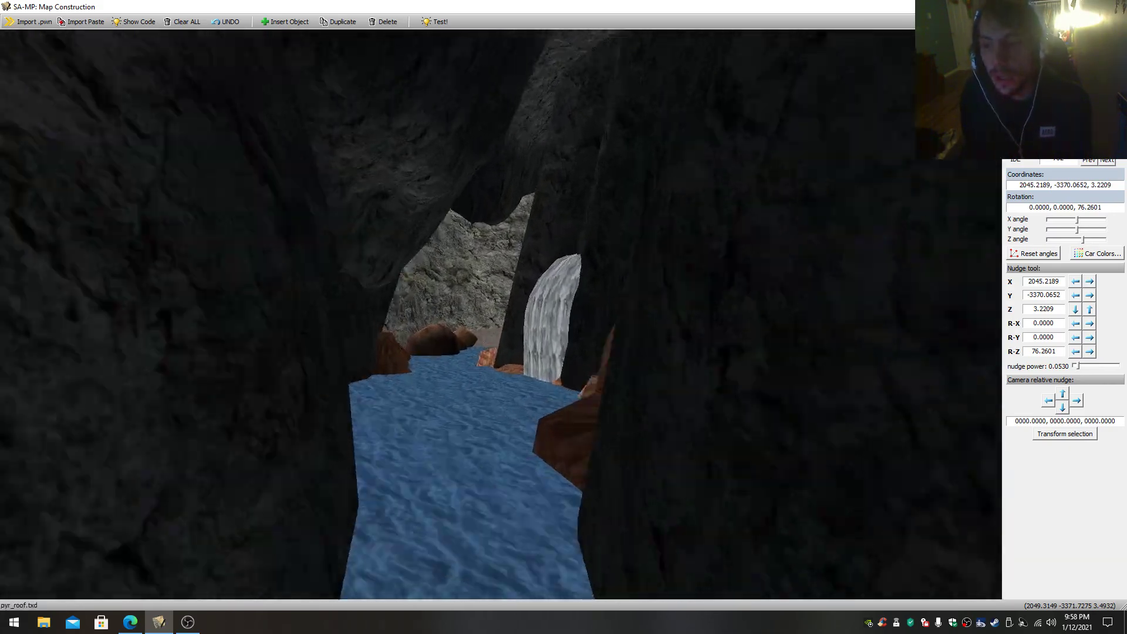
{"action": "key", "text": "w"}
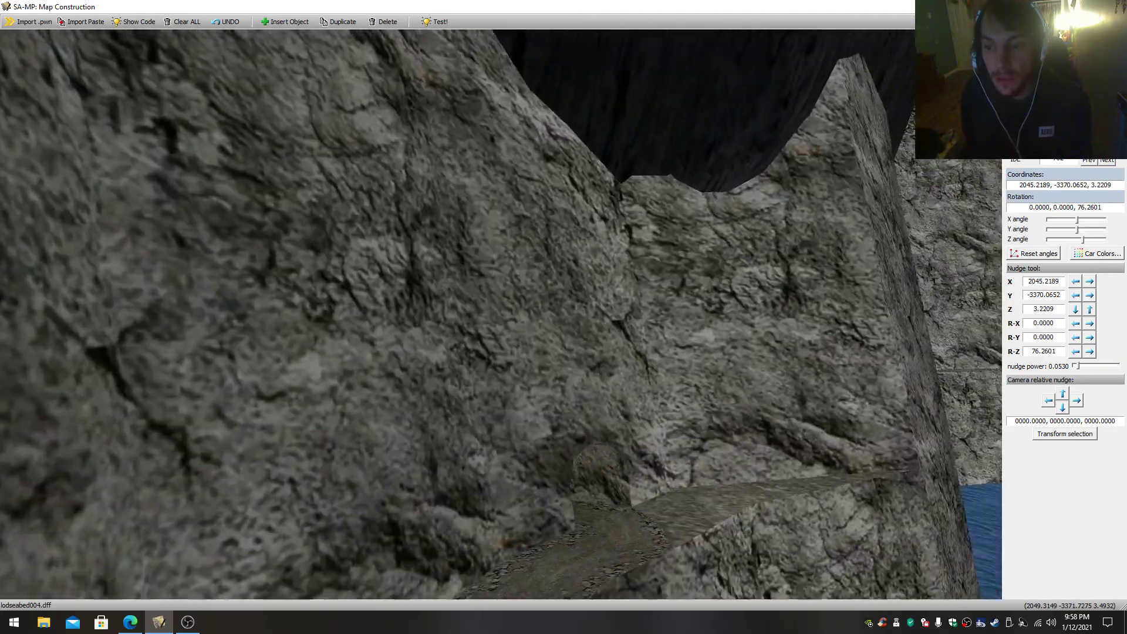
{"action": "key", "text": "w"}
{"action": "left_click", "coordinate": [518, 370]}
{"action": "right_click_drag", "start_coordinate": [618, 369], "coordinate": [501, 314]}
{"action": "left_click", "coordinate": [516, 433]}
{"action": "key", "text": "w"}
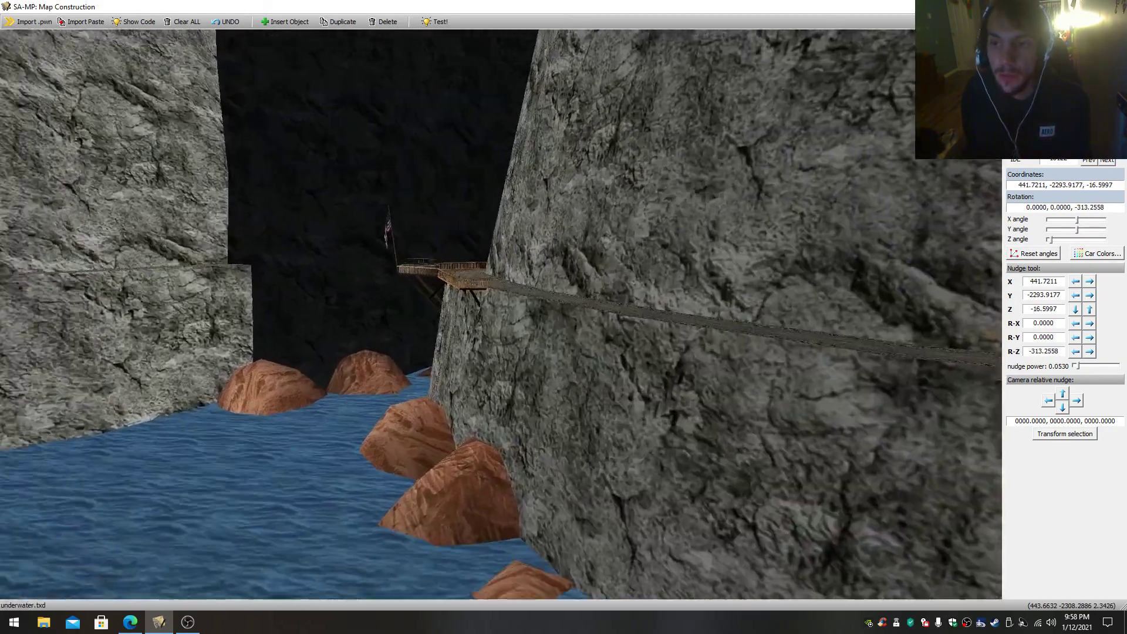
{"action": "key", "text": "w"}
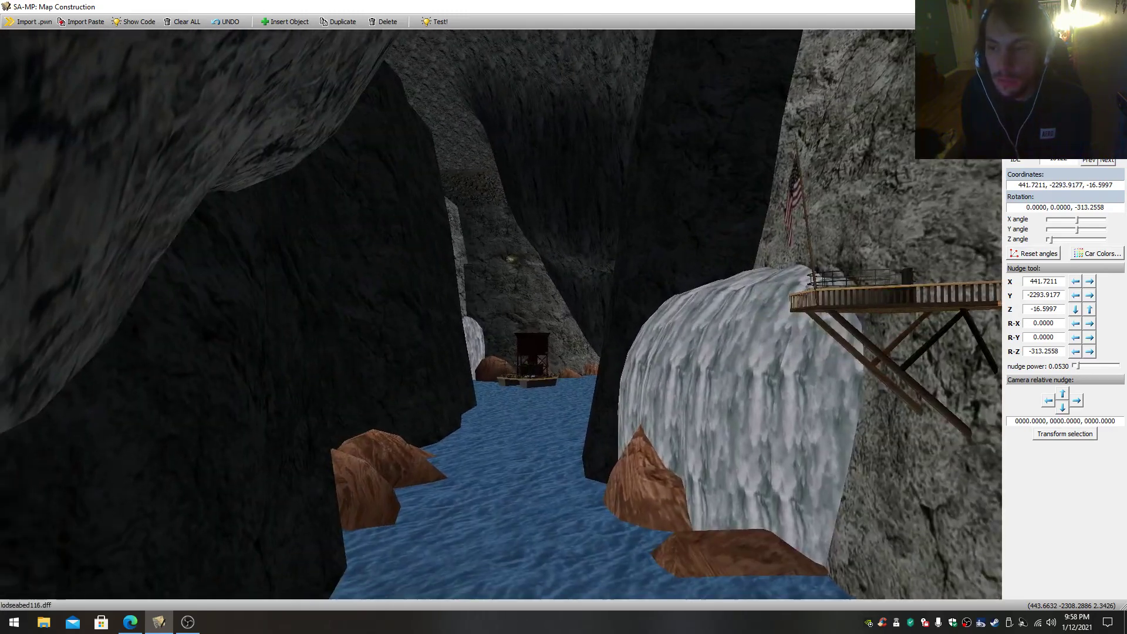
- Fly past the cliff walkways to the shipwreck field and view its masts, broken hulls and sandy beach
{"action": "key", "text": "s"}
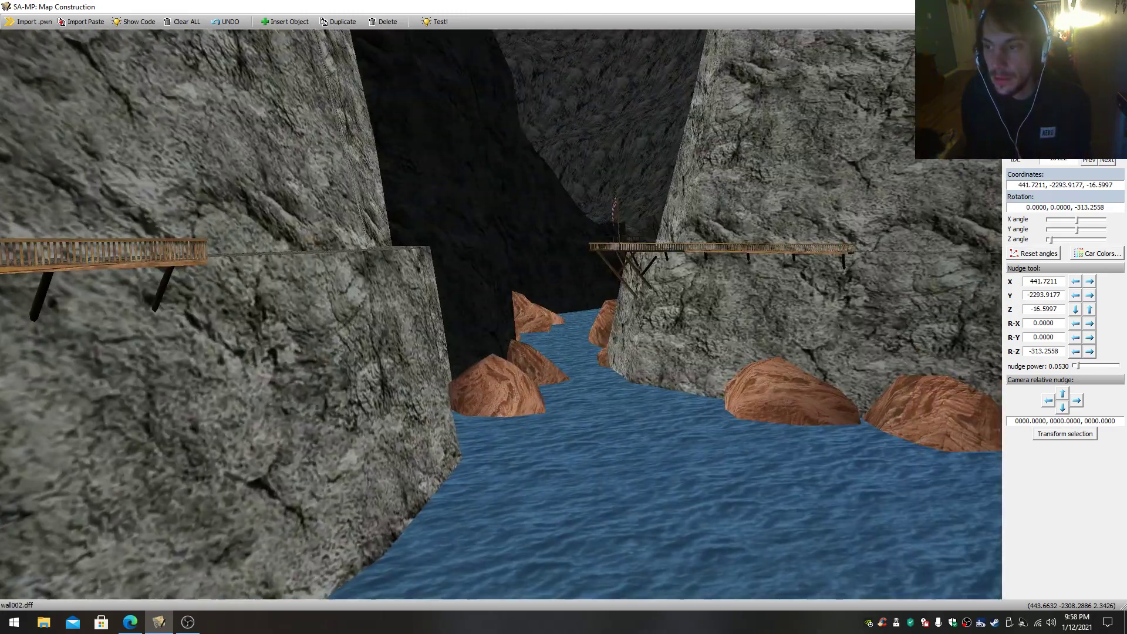
{"action": "key", "text": "w"}
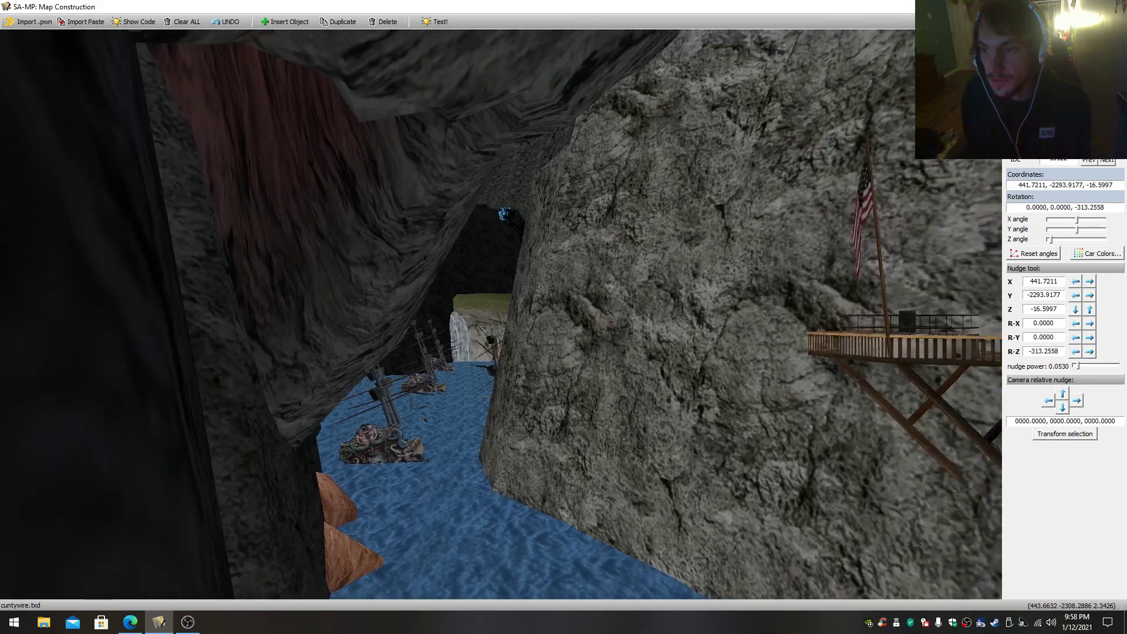
{"action": "key", "text": "w"}
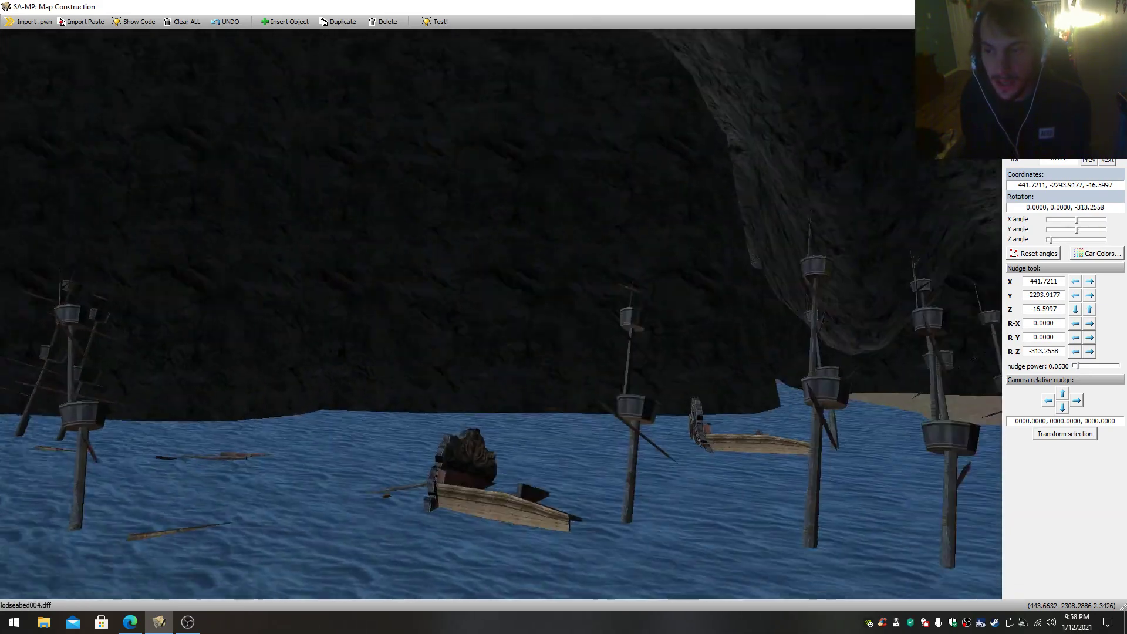
{"action": "key", "text": "s"}
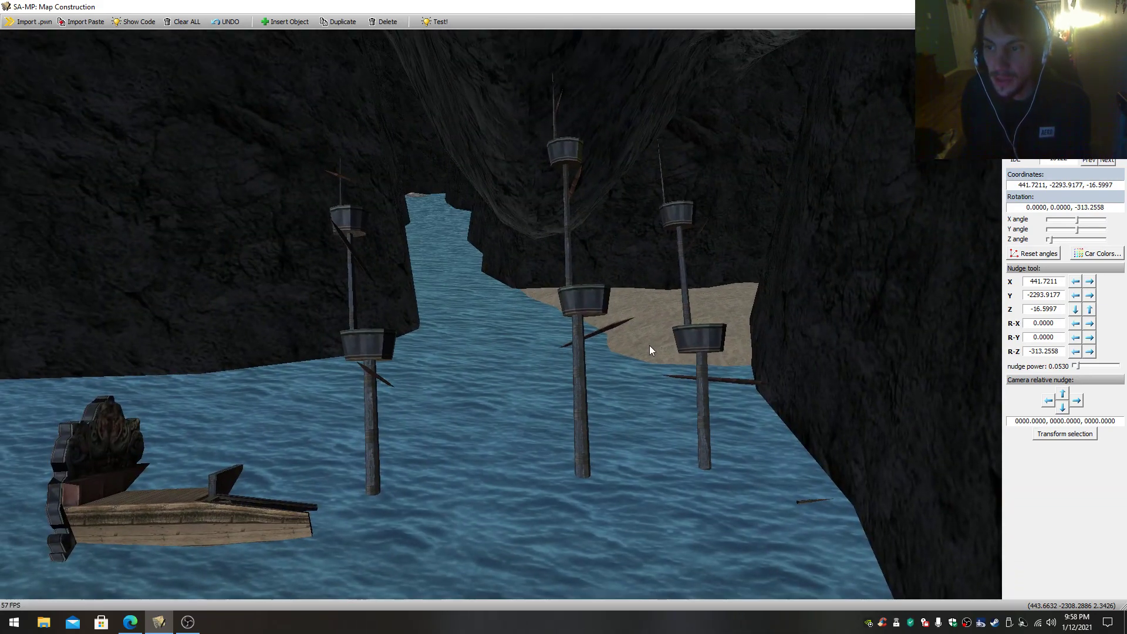
{"action": "left_click", "coordinate": [650, 346]}
{"action": "key", "text": "w"}
- Tour the curved rock tubes, the channel with the floating wooden tower and the palm-lined settlement beside the waterfall
{"action": "key", "text": "w"}
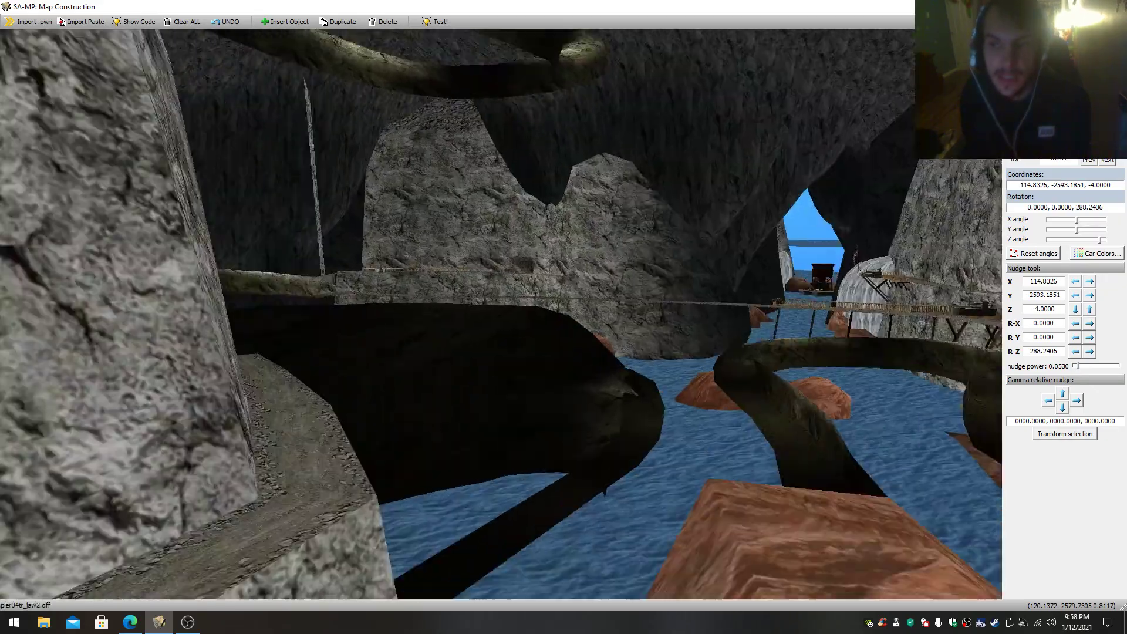
{"action": "key", "text": "w"}
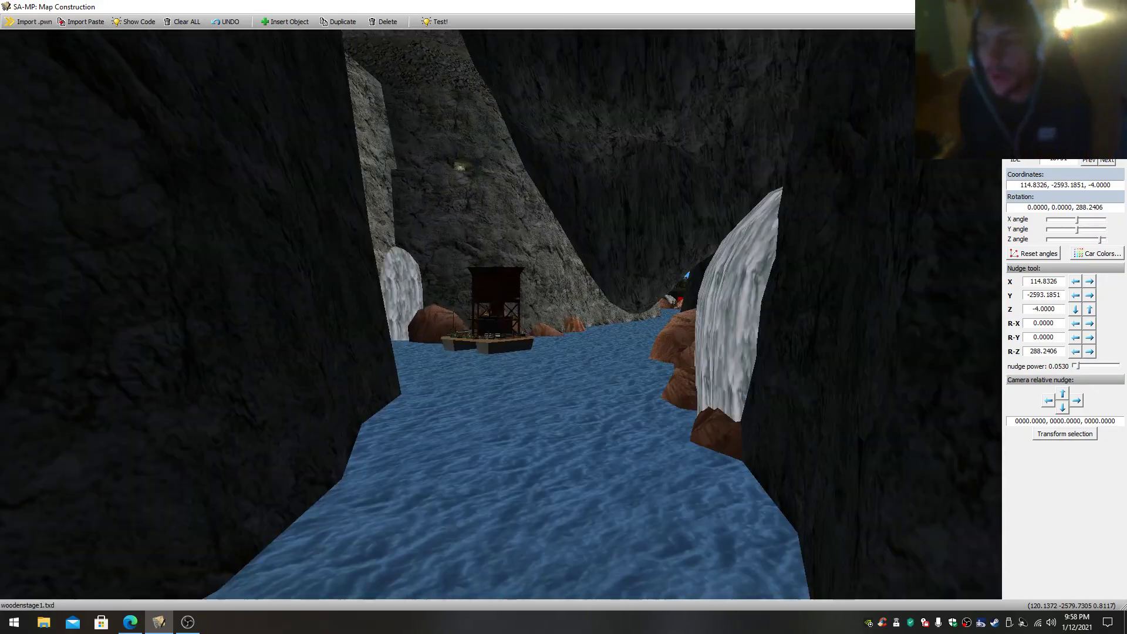
{"action": "key", "text": "w"}
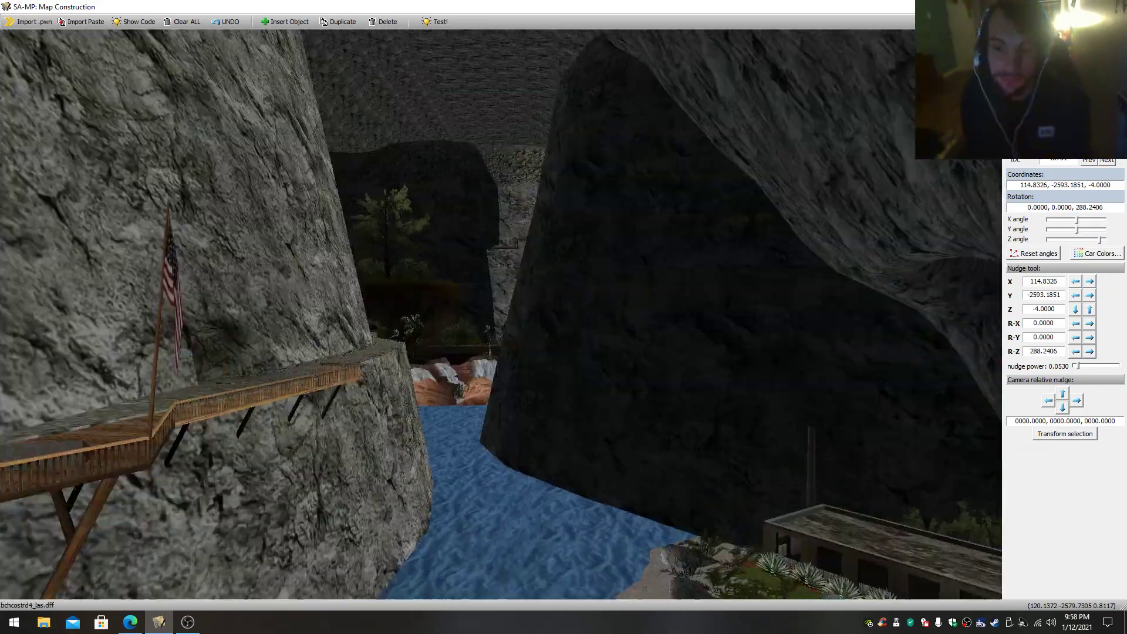
{"action": "key", "text": "w"}
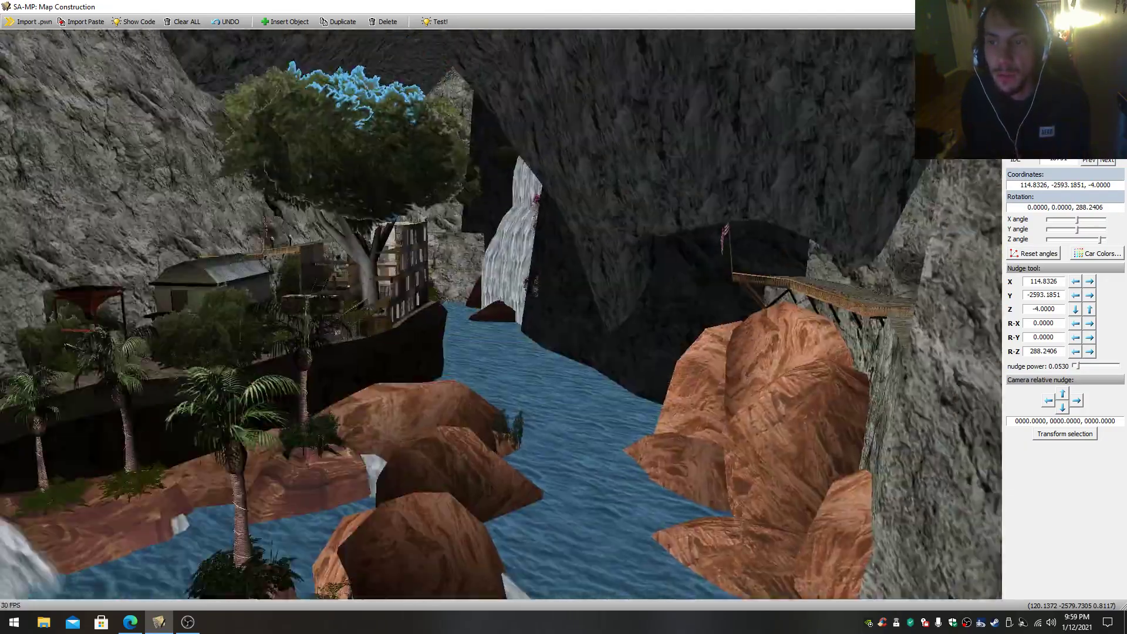
{"action": "key", "text": "w"}
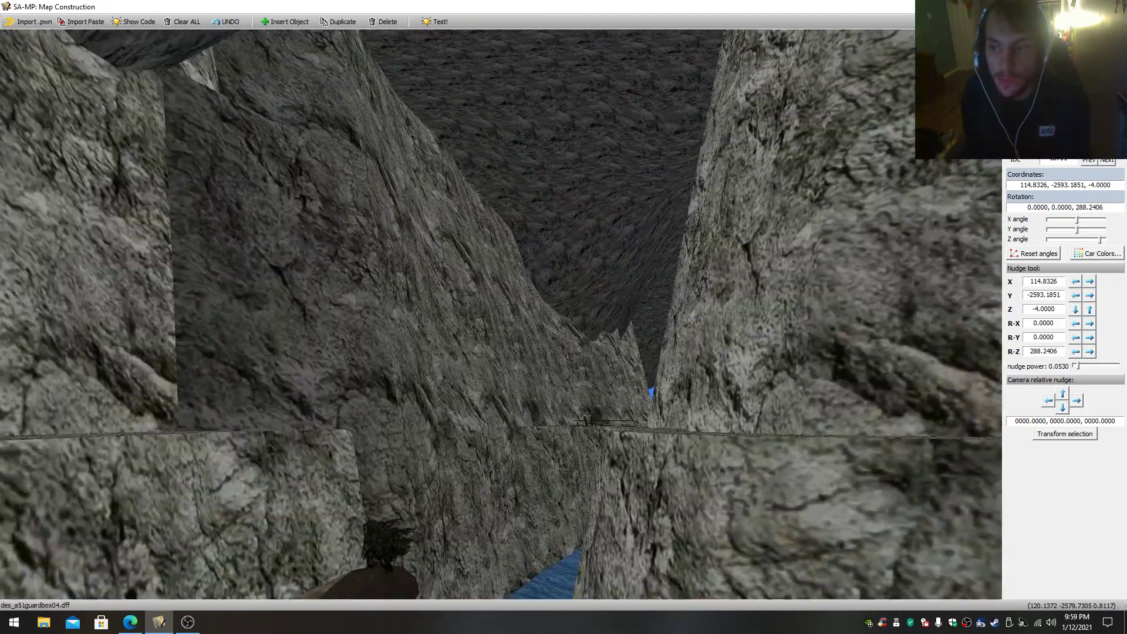
{"action": "key", "text": "s"}
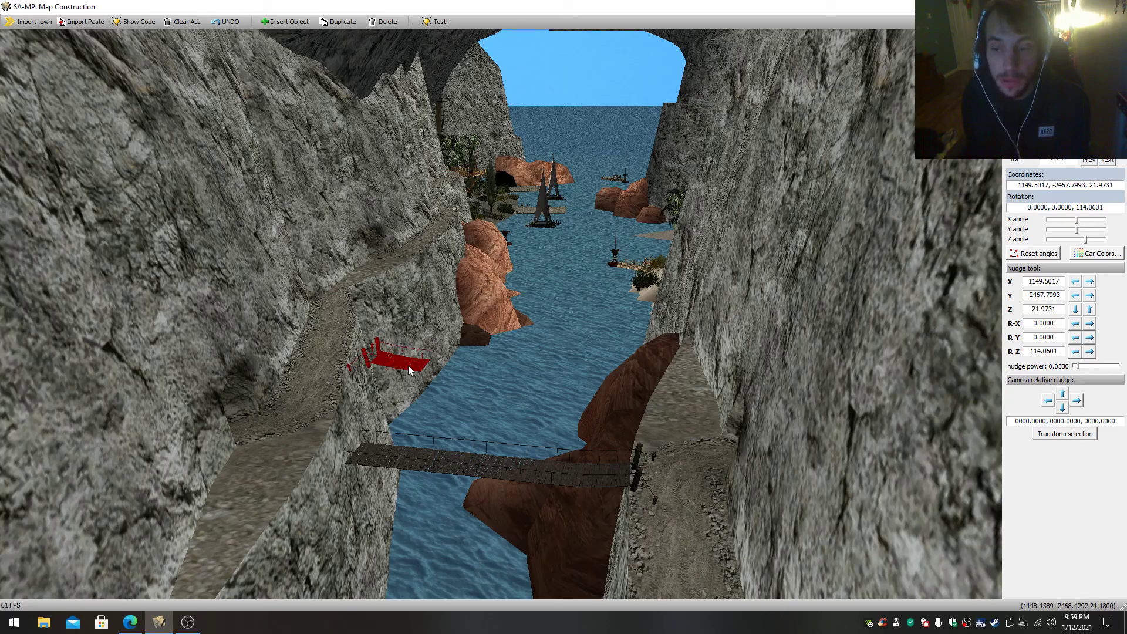
- Fly down the canyon beyond the rope bridge to view the log cabin islet and the walled palm island
{"action": "key", "text": "w"}
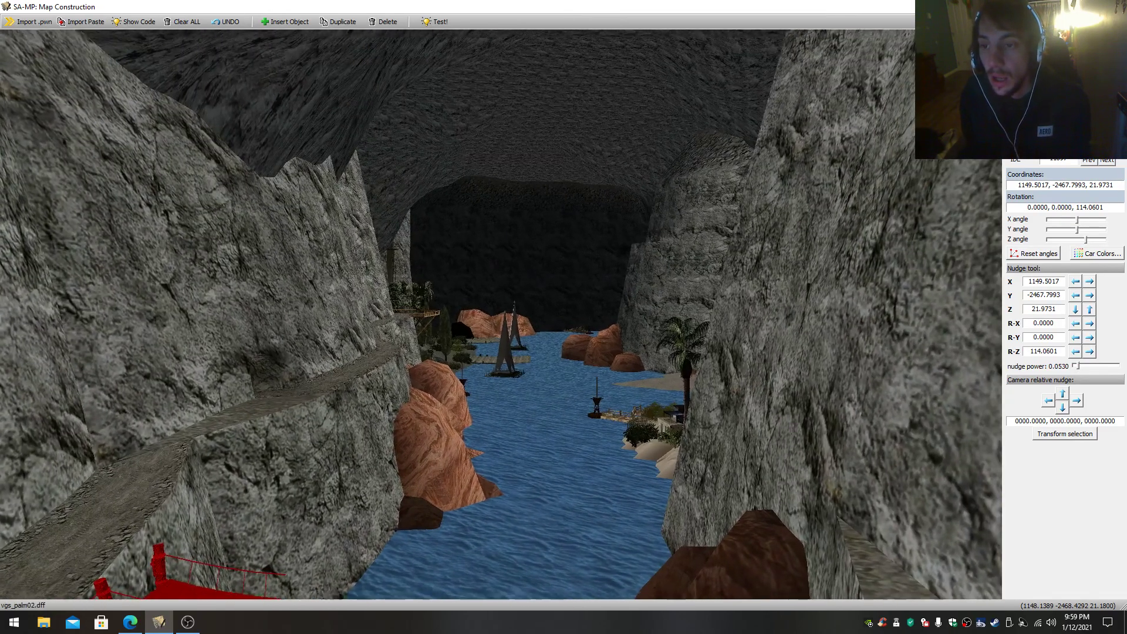
{"action": "key", "text": "w"}
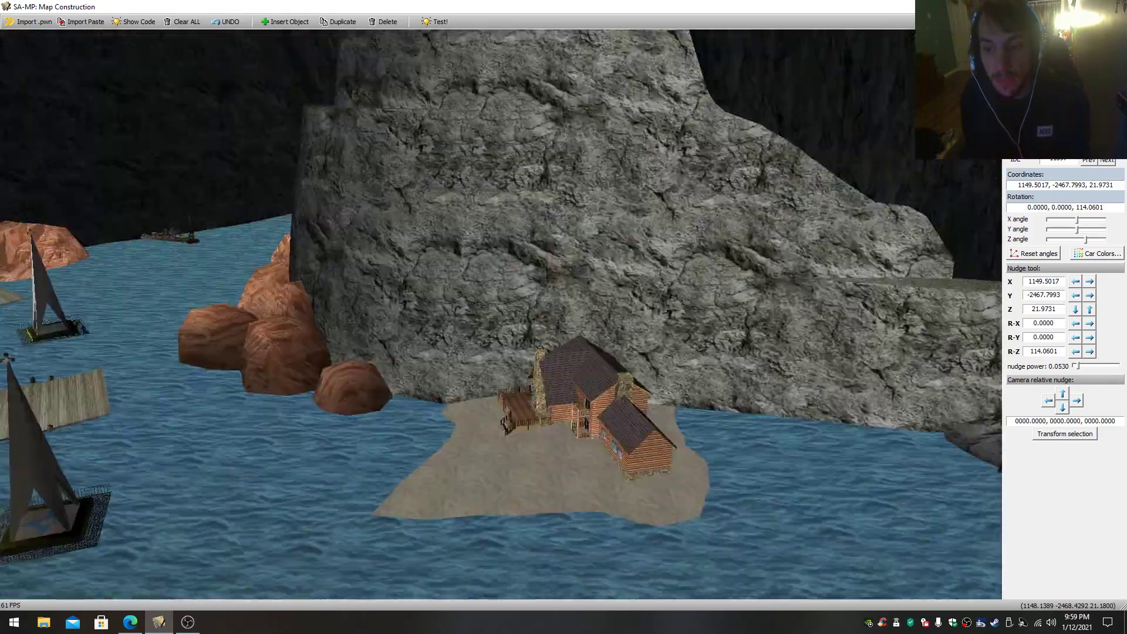
{"action": "key", "text": "w"}
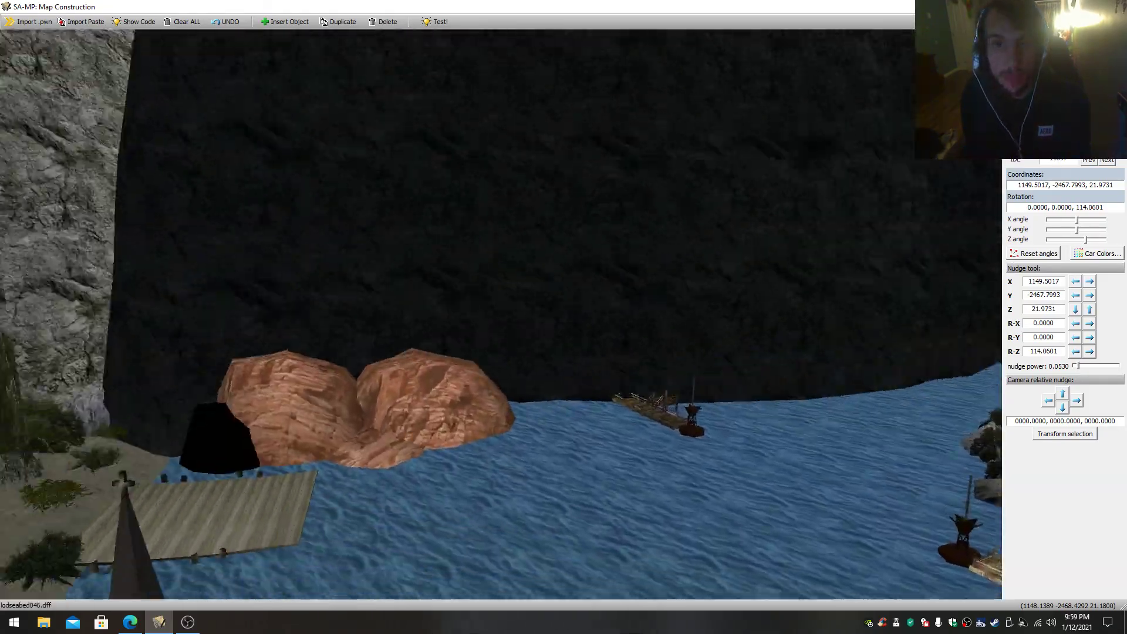
{"action": "right_click_drag", "start_coordinate": [501, 314], "coordinate": [469, 330]}
{"action": "right_click_drag", "start_coordinate": [217, 124], "coordinate": [65, 117]}
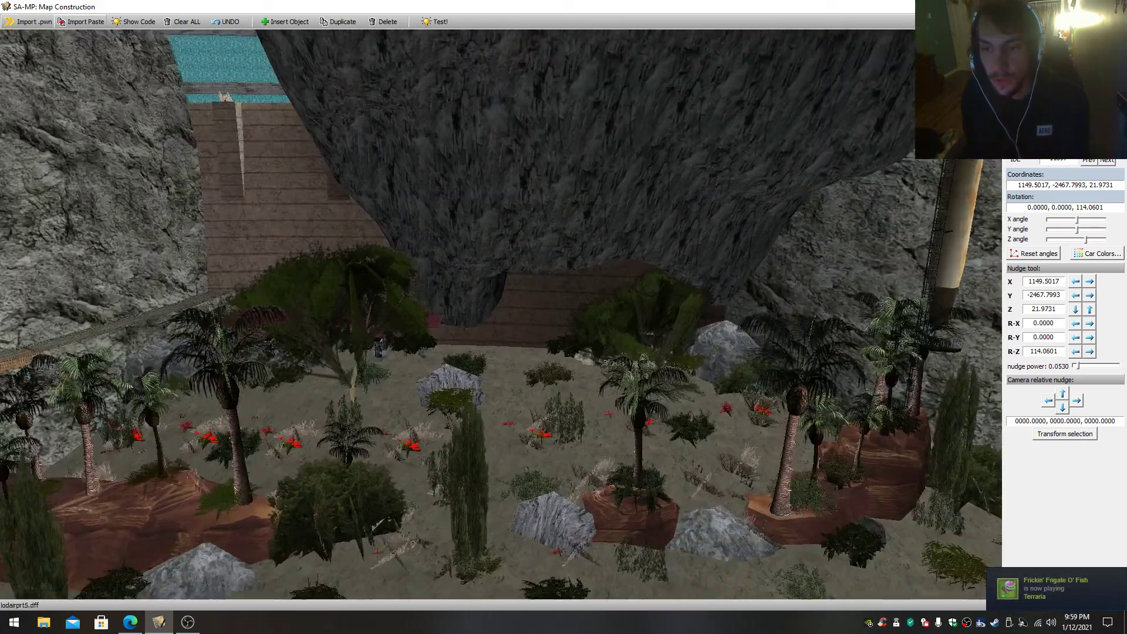
- Examine the desert garden of palms, rocks and red flowers and the tall dam wall behind it
{"action": "key", "text": "s"}
{"action": "key", "text": "w"}
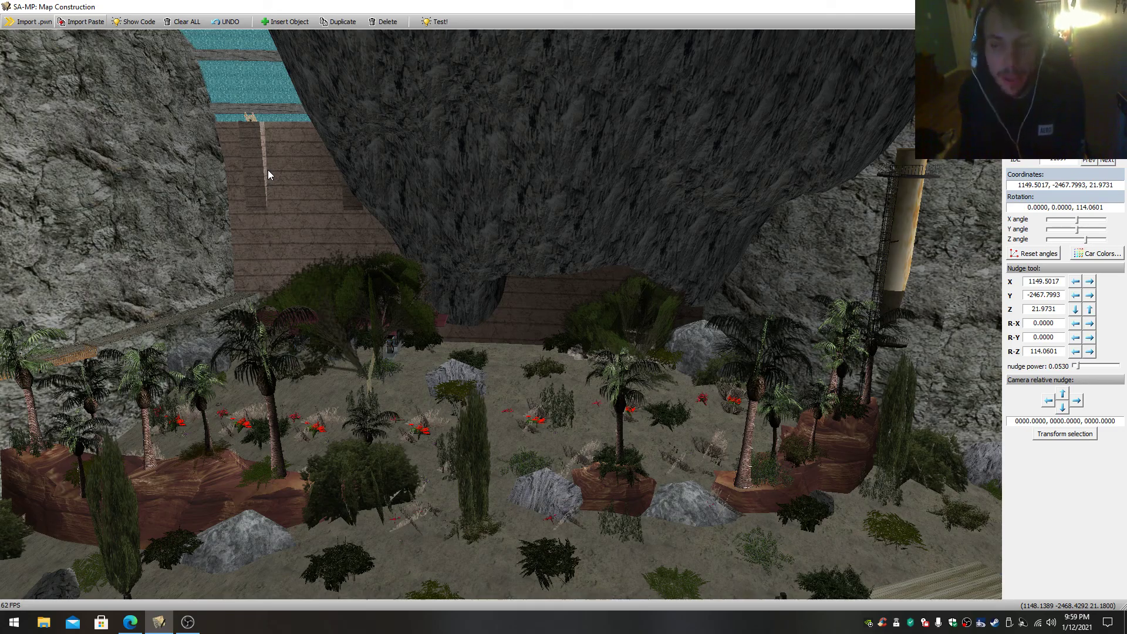
{"action": "left_click_drag", "start_coordinate": [267, 175], "coordinate": [763, 158]}
{"action": "key", "text": "w"}
{"action": "left_click_drag", "start_coordinate": [505, 235], "coordinate": [675, 435]}
{"action": "key", "text": "w"}
{"action": "key", "text": "s"}
- Rise above the canyon roof and view the rock mounds and openings that cover the map
{"action": "left_click_drag", "start_coordinate": [500, 314], "coordinate": [569, 270]}
{"action": "key", "text": "s"}
{"action": "key", "text": "w"}
{"action": "key", "text": "s"}
{"action": "key", "text": "w"}
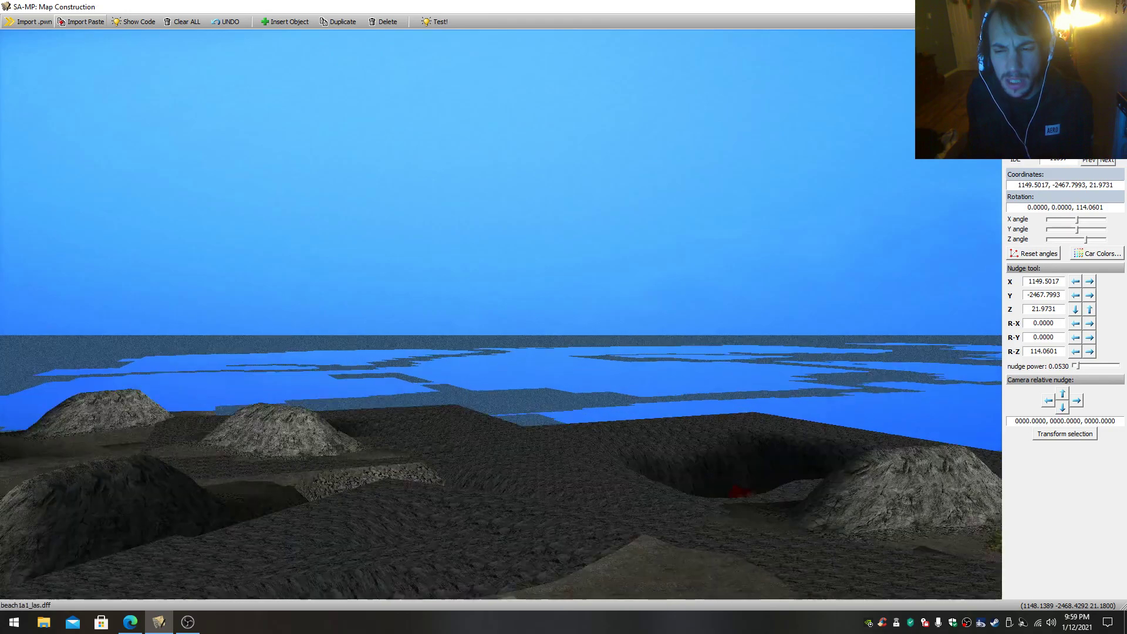
{"action": "key", "text": "w"}
{"action": "left_click_drag", "start_coordinate": [570, 312], "coordinate": [432, 328]}
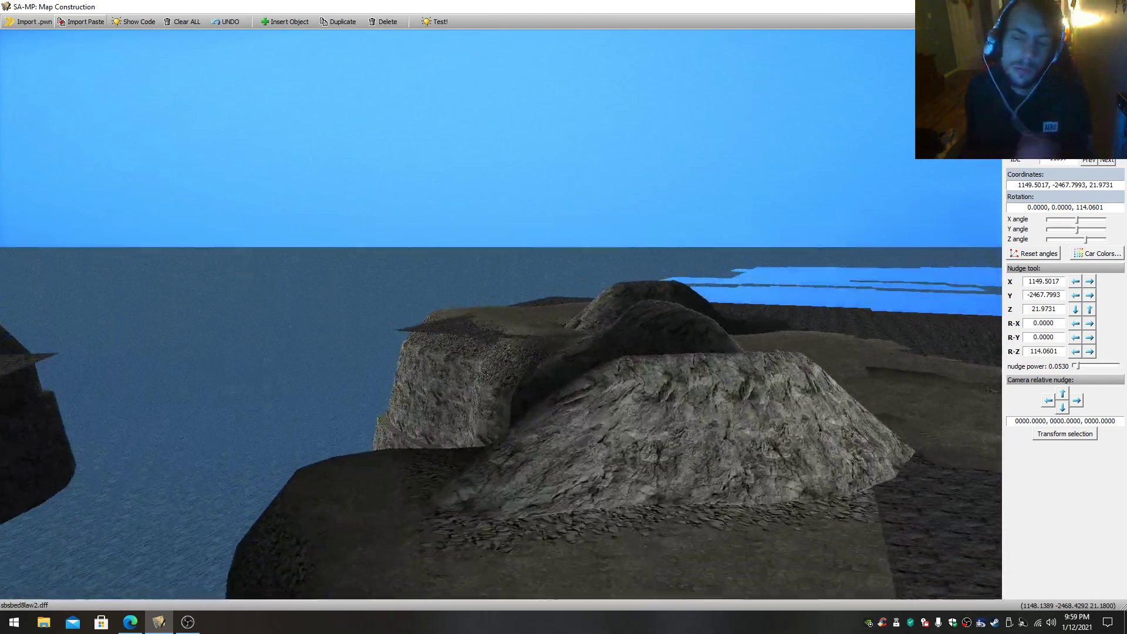
- Circle the outer cliffs and descend to the large dark ring lying in the open water
{"action": "key", "text": "w"}
{"action": "left_click_drag", "start_coordinate": [501, 314], "coordinate": [536, 373]}
{"action": "key", "text": "w"}
{"action": "key", "text": "s"}
{"action": "key", "text": "w"}
{"action": "key", "text": "s"}
{"action": "left_click", "coordinate": [462, 297]}
{"action": "left_click_drag", "start_coordinate": [527, 284], "coordinate": [432, 263]}
{"action": "key", "text": "w"}
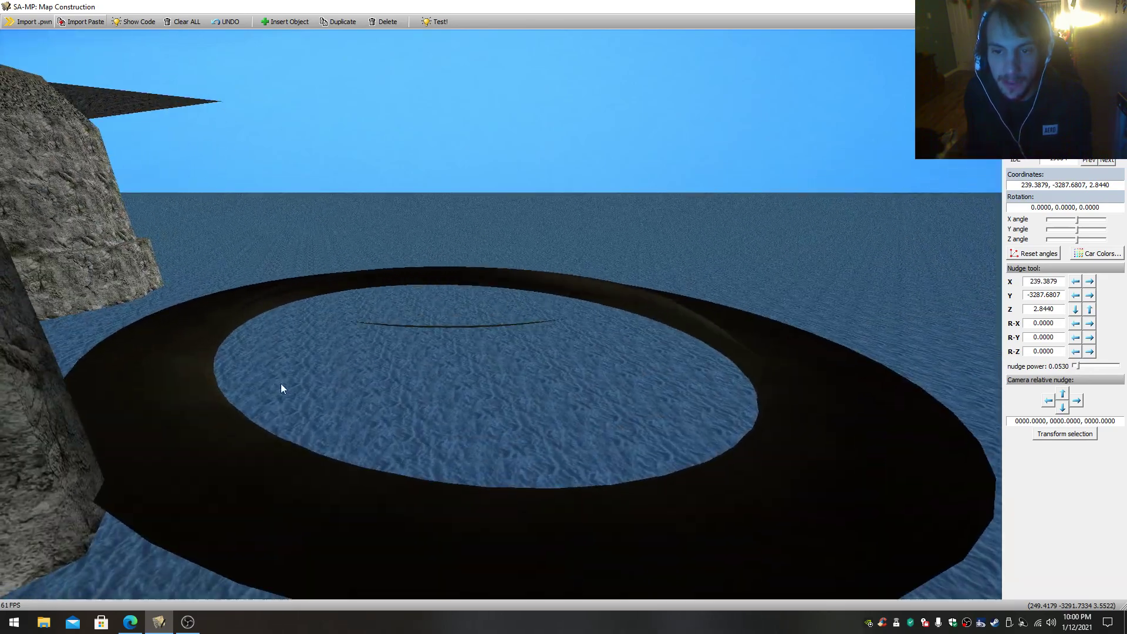
- Select the upright and the flipped half of the dark ring and inspect them from the waterline and above
{"action": "left_click", "coordinate": [225, 412]}
{"action": "key", "text": "w"}
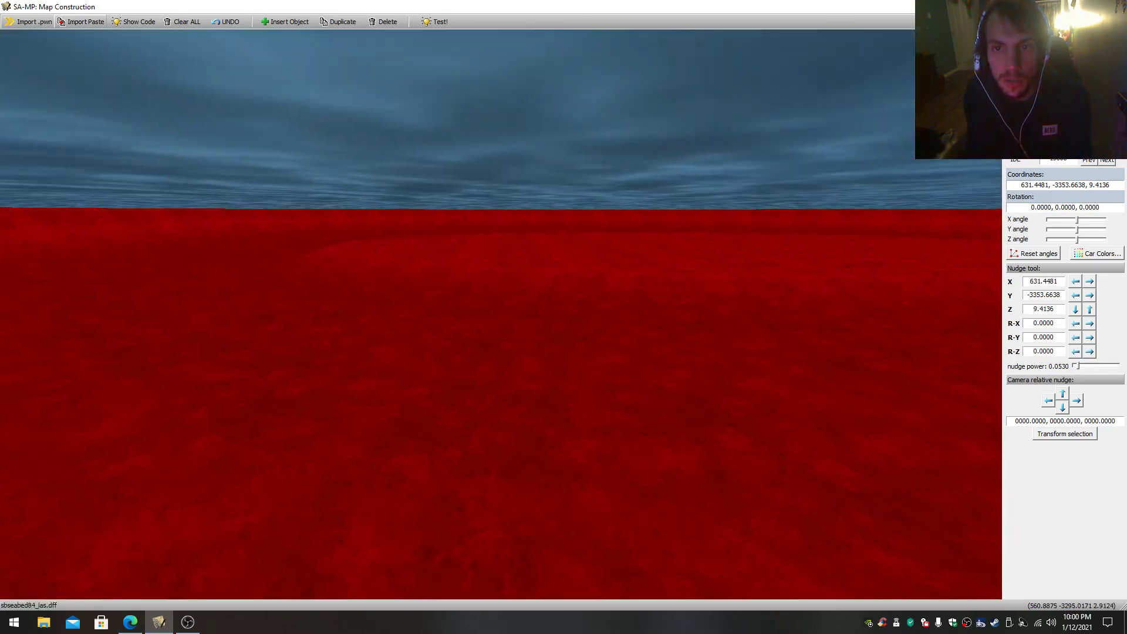
{"action": "key", "text": "w"}
{"action": "key", "text": "s"}
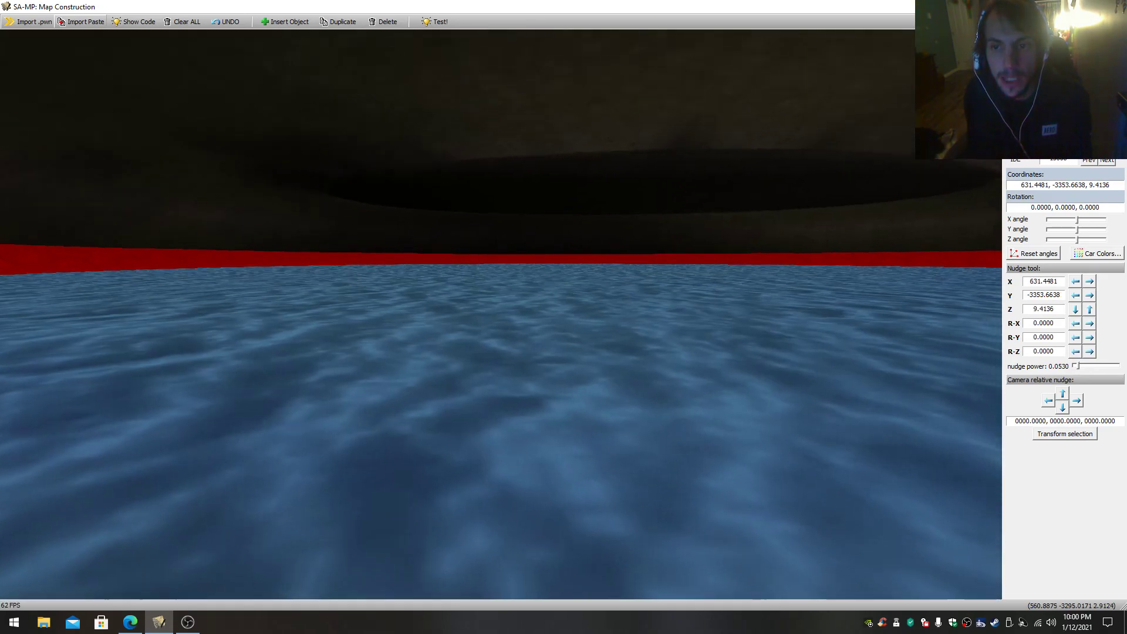
{"action": "left_click", "coordinate": [470, 225]}
{"action": "key", "text": "w"}
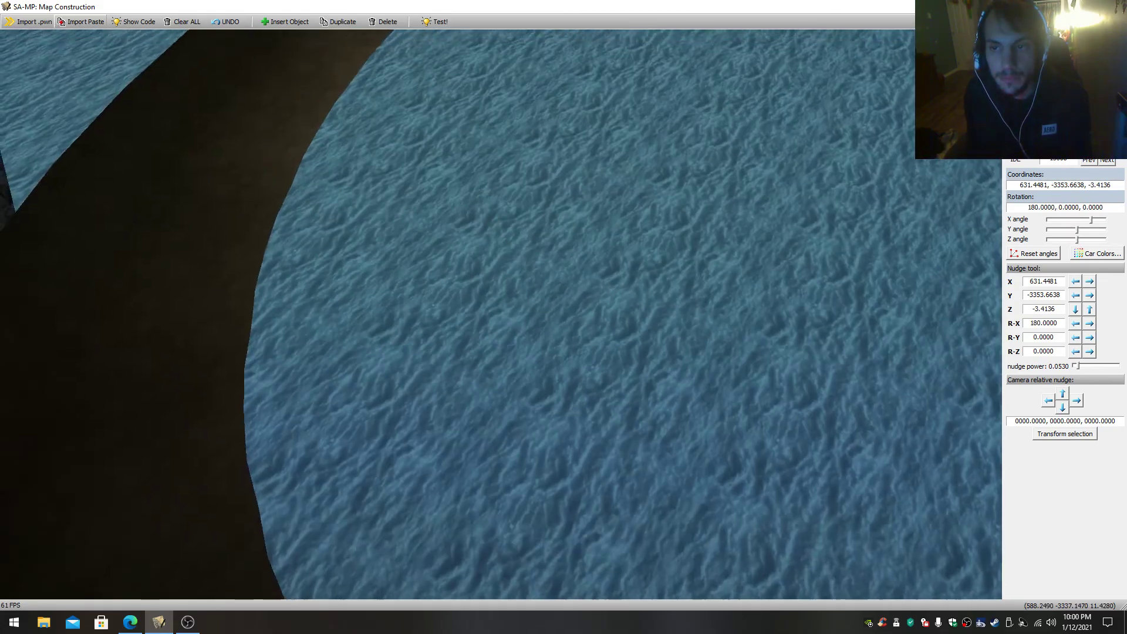
{"action": "key", "text": "s"}
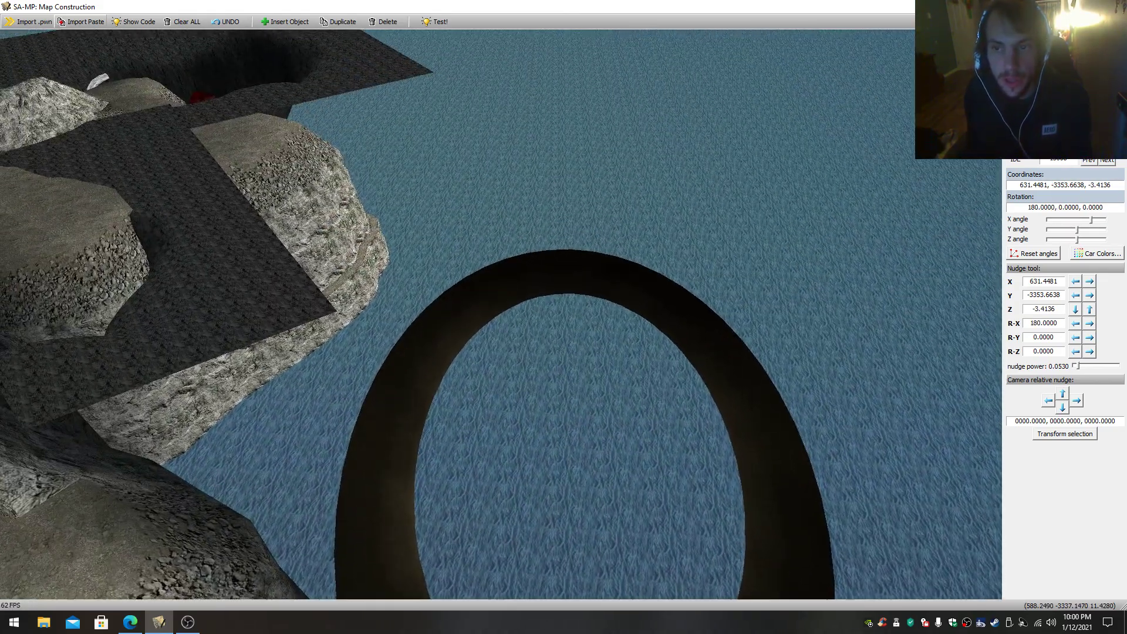
- View the red curved pieces and the green tiled structure beside the cliff from above and below the water
{"action": "key", "text": "w"}
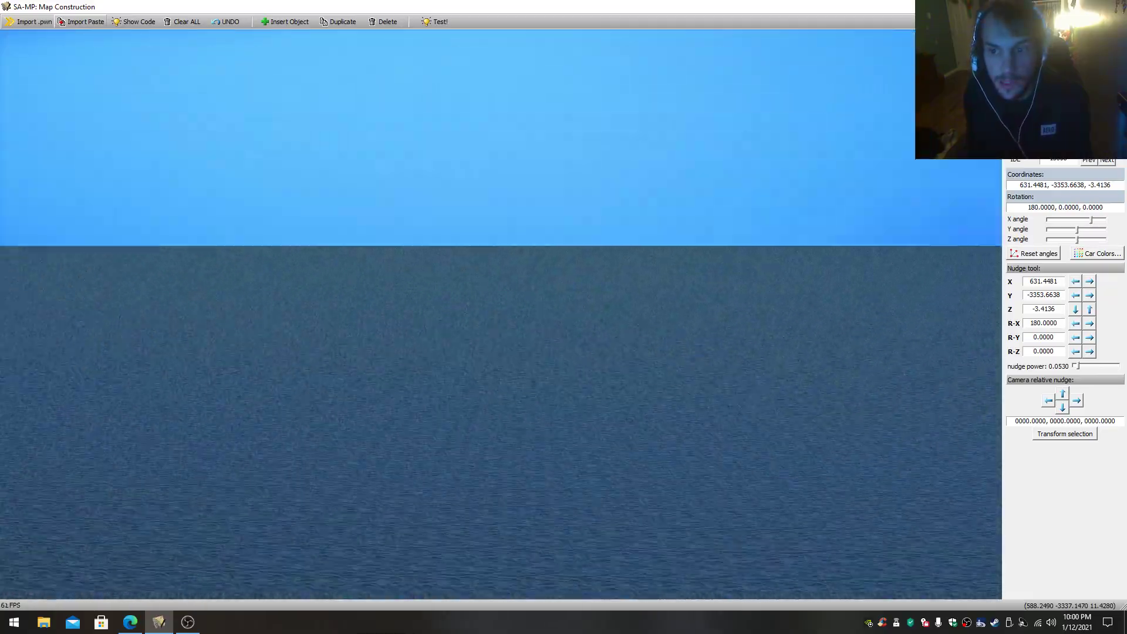
{"action": "key", "text": "w"}
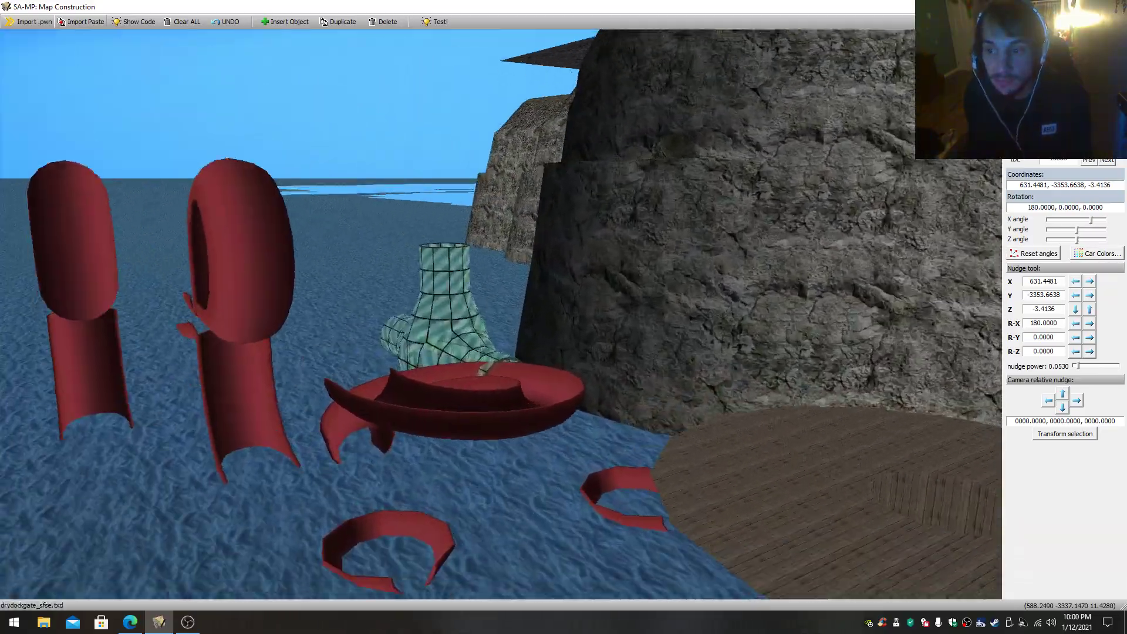
{"action": "key", "text": "w"}
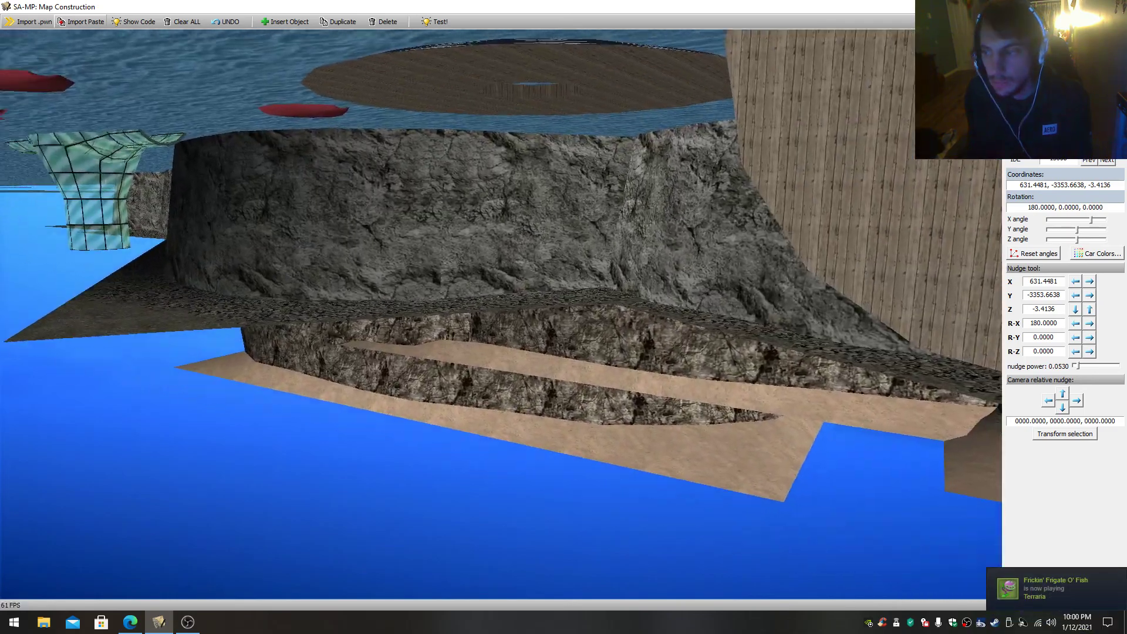
{"action": "left_click_drag", "start_coordinate": [481, 230], "coordinate": [460, 231]}
{"action": "key", "text": "s"}
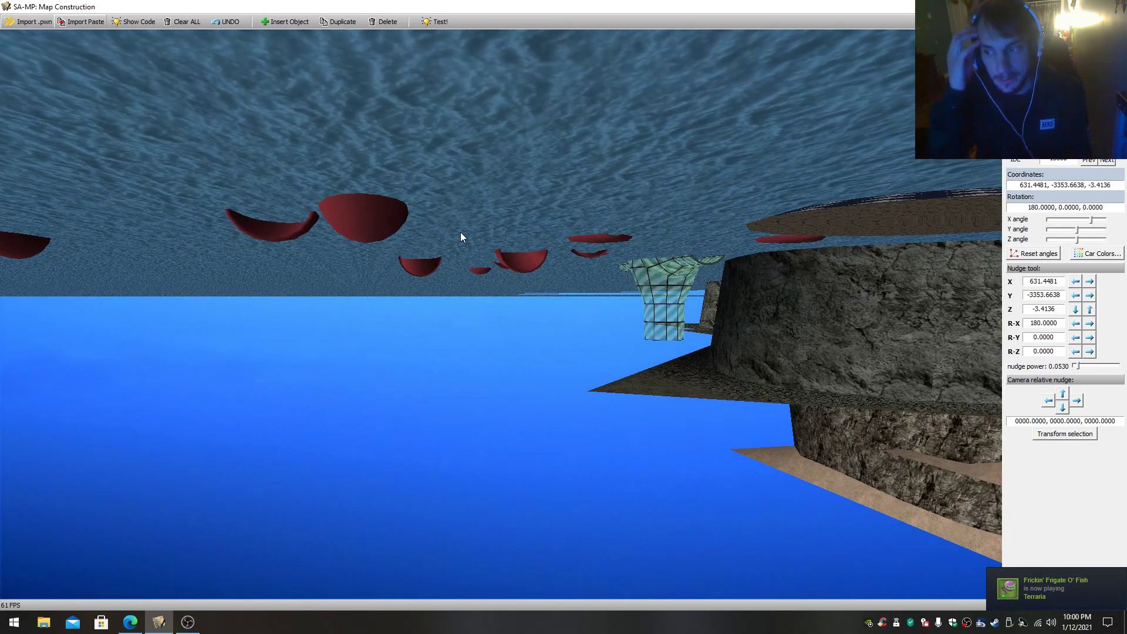